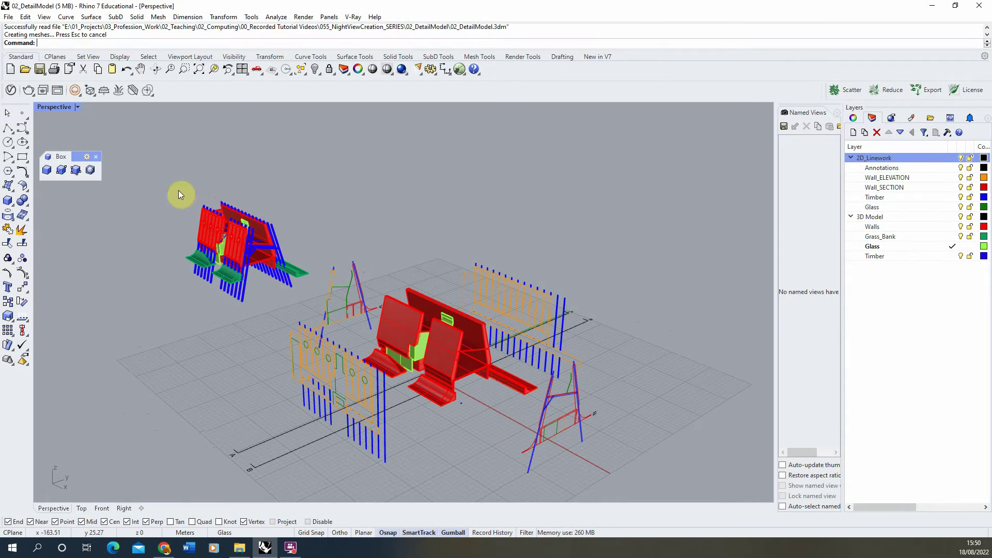
- Copy the timber leg, cross-beam and brace outlines from section B along the X axis, aligned with the front elevation's outermost post
{"action": "right_click_drag", "start_coordinate": [456, 380], "coordinate": [497, 388]}
{"action": "scroll", "coordinate": [471, 461], "scroll_direction": "up", "scroll_amount": 5}
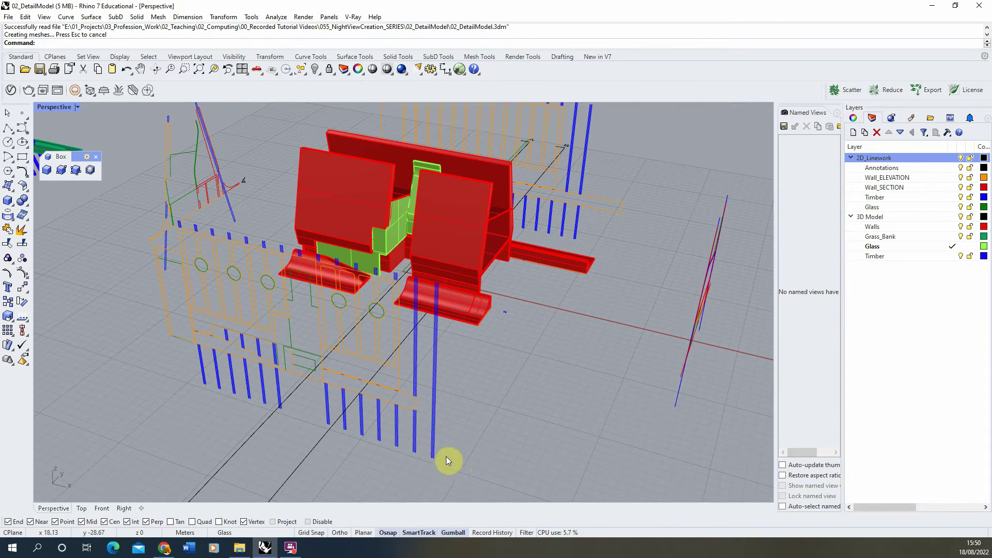
{"action": "left_click", "coordinate": [438, 452]}
{"action": "scroll", "coordinate": [283, 401], "scroll_direction": "down", "scroll_amount": 3}
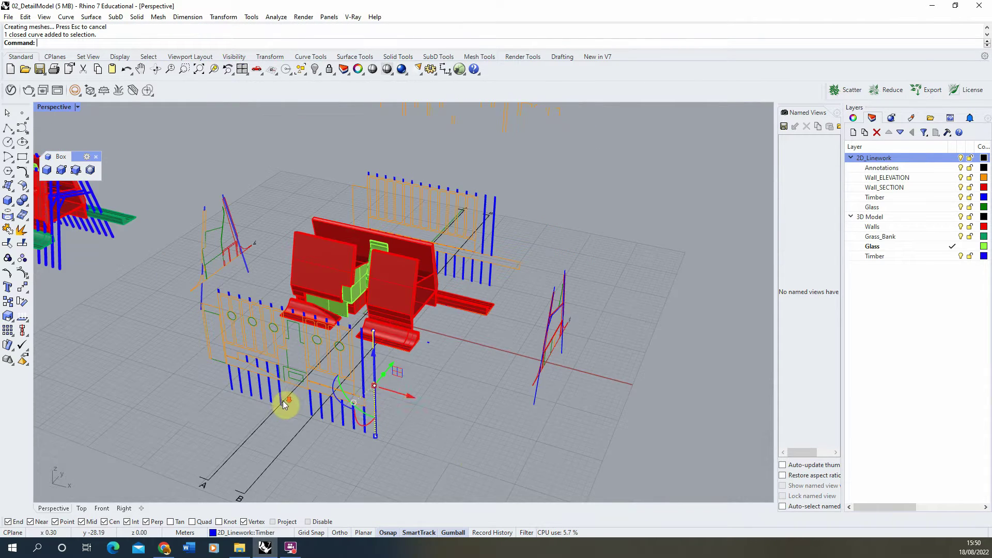
{"action": "left_click", "coordinate": [537, 395]}
{"action": "scroll", "coordinate": [517, 403], "scroll_direction": "up", "scroll_amount": 5}
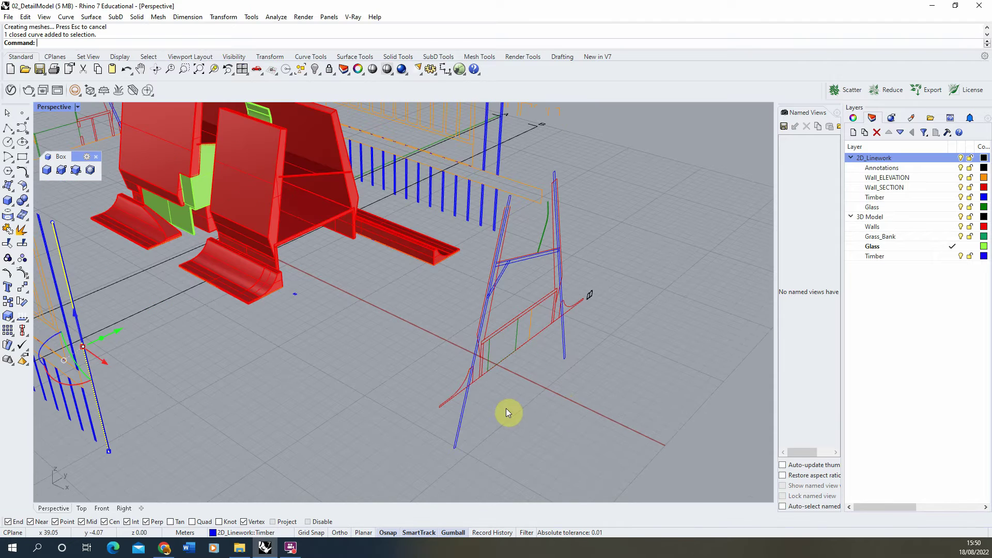
{"action": "scroll", "coordinate": [527, 268], "scroll_direction": "up", "scroll_amount": 4}
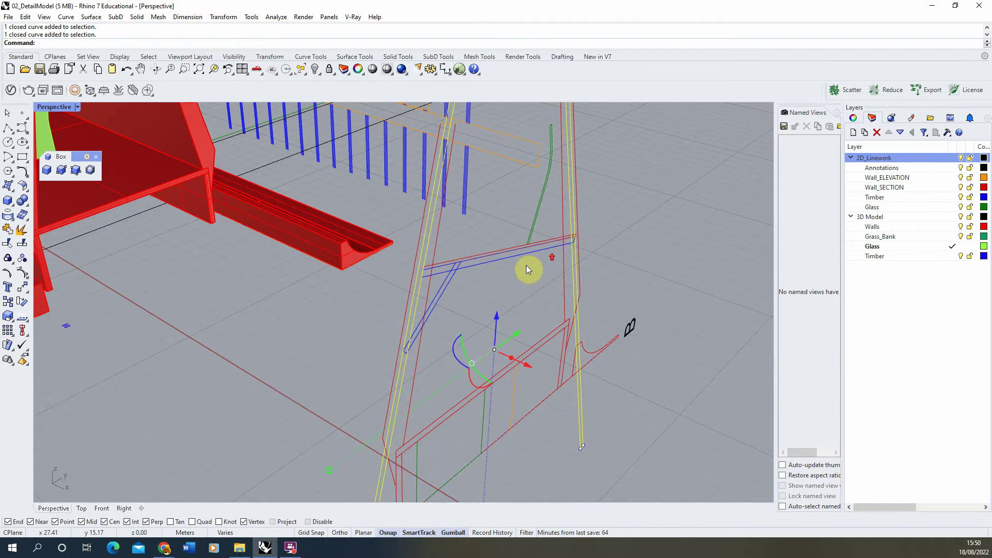
{"action": "scroll", "coordinate": [461, 294], "scroll_direction": "up", "scroll_amount": 2}
{"action": "left_click_drag", "start_coordinate": [460, 290], "coordinate": [429, 265]}
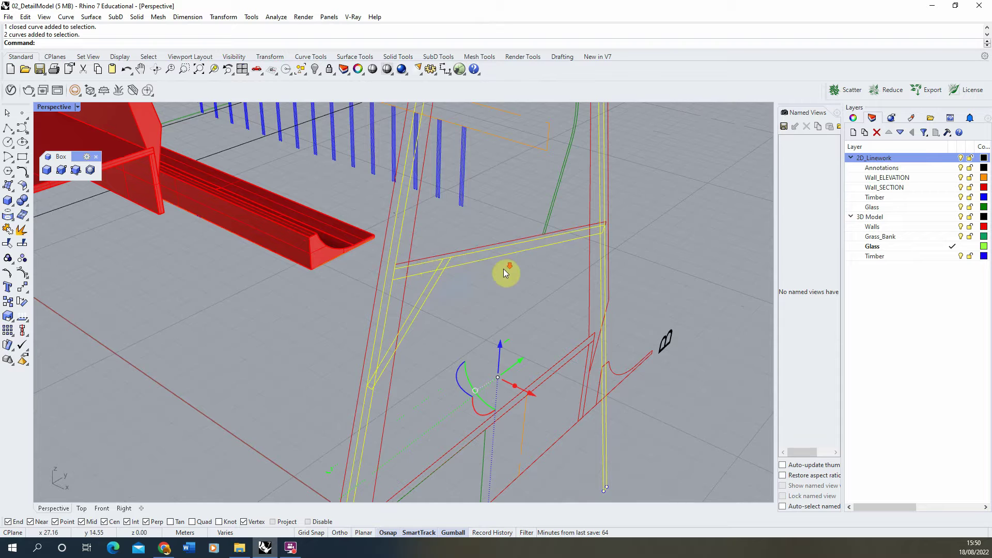
{"action": "scroll", "coordinate": [504, 270], "scroll_direction": "down", "scroll_amount": 6}
{"action": "scroll", "coordinate": [451, 292], "scroll_direction": "down", "scroll_amount": 2}
{"action": "right_click_drag", "start_coordinate": [451, 295], "coordinate": [368, 275]}
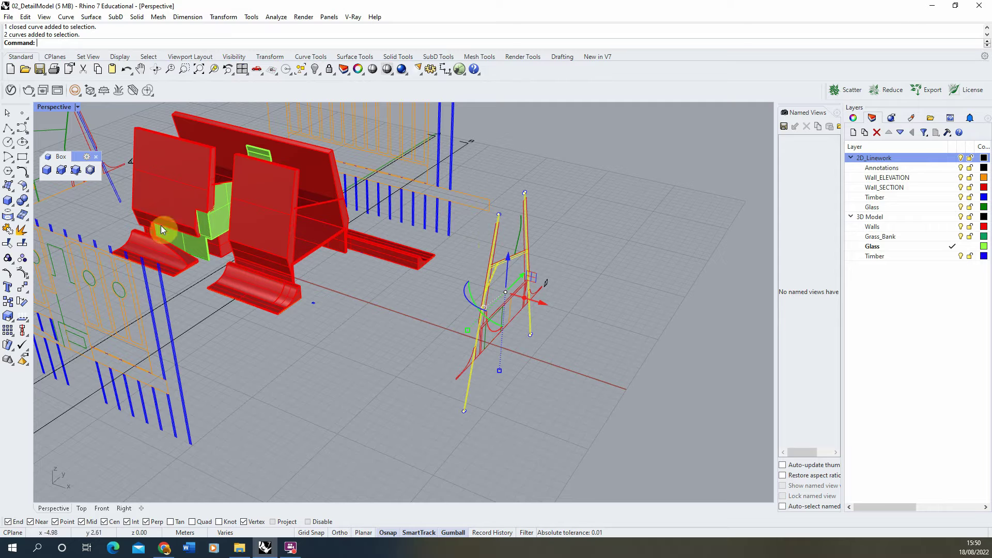
{"action": "right_click_drag", "start_coordinate": [509, 400], "coordinate": [502, 375]}
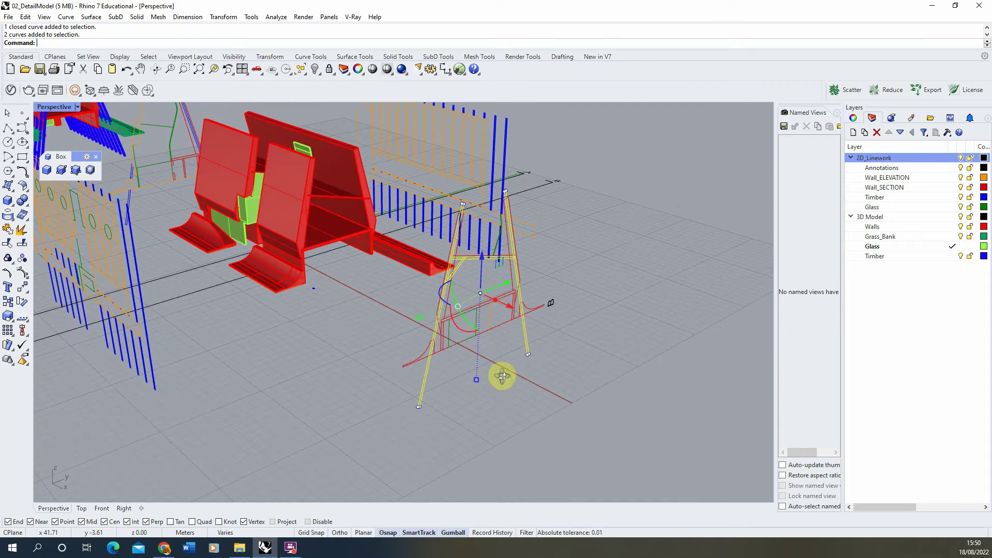
{"action": "left_click", "coordinate": [12, 304]}
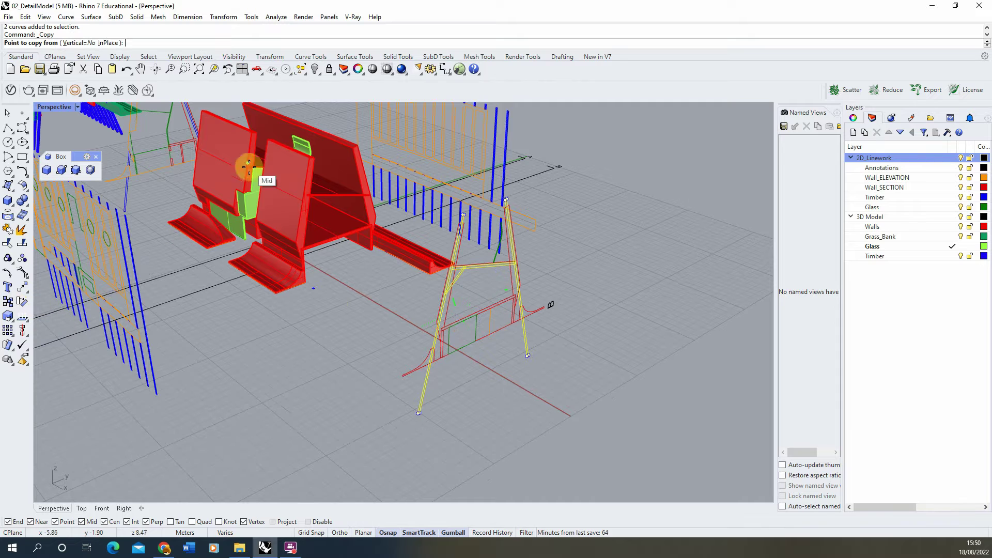
{"action": "left_click", "coordinate": [418, 413]}
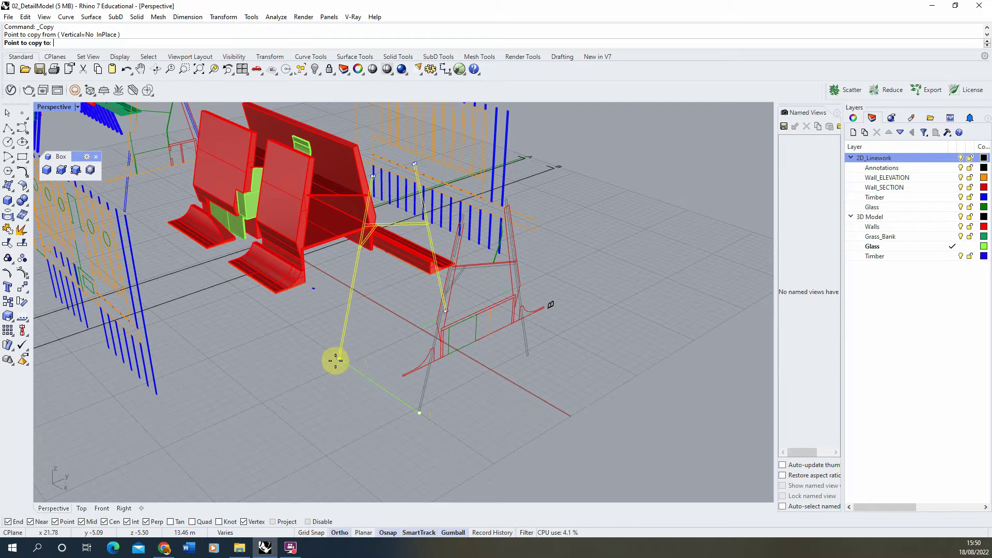
{"action": "scroll", "coordinate": [350, 377], "scroll_direction": "down", "scroll_amount": 5}
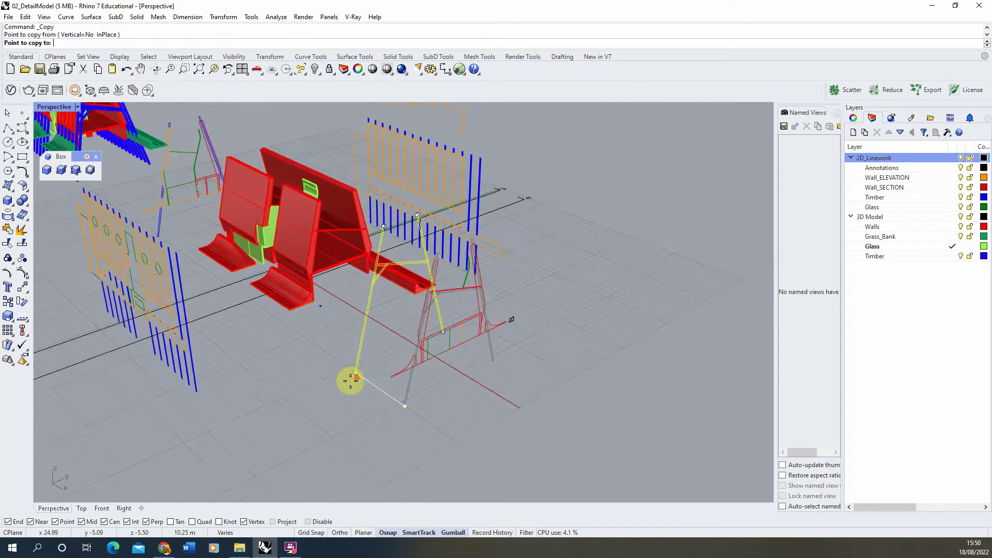
{"action": "scroll", "coordinate": [335, 364], "scroll_direction": "up", "scroll_amount": 2}
{"action": "scroll", "coordinate": [353, 440], "scroll_direction": "up", "scroll_amount": 8}
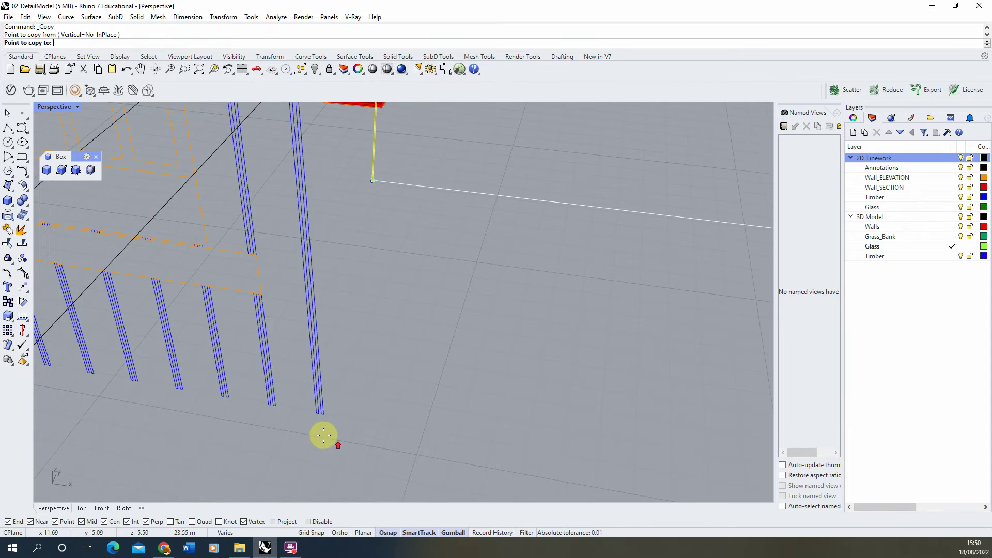
{"action": "left_click", "coordinate": [327, 405]}
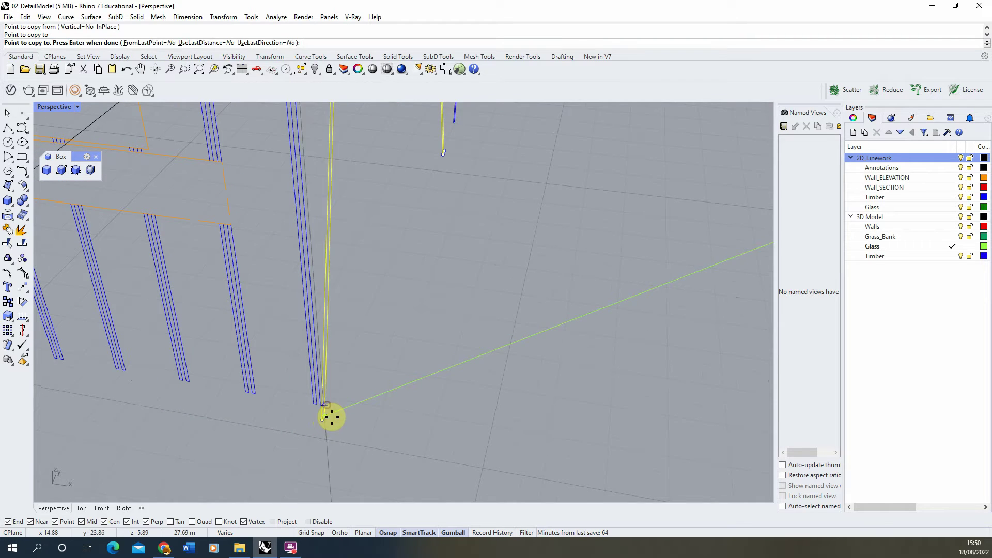
{"action": "scroll", "coordinate": [356, 403], "scroll_direction": "down", "scroll_amount": 10}
{"action": "key", "text": "Return"}
- Extrude the two copied leg outlines as solids on the 3D Model Timber layer, matching the width of the elevation's end post member
{"action": "scroll", "coordinate": [414, 305], "scroll_direction": "up", "scroll_amount": 6}
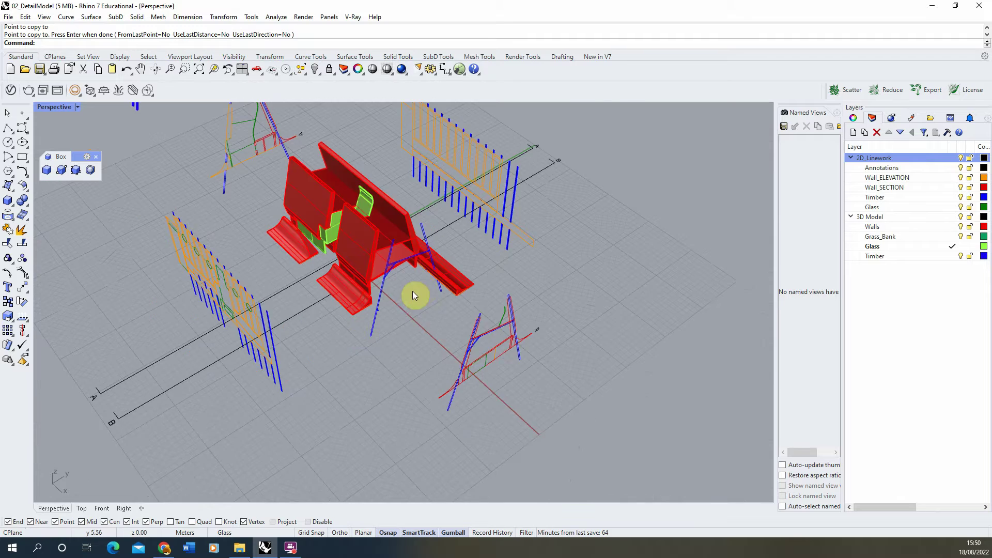
{"action": "left_click", "coordinate": [315, 326]}
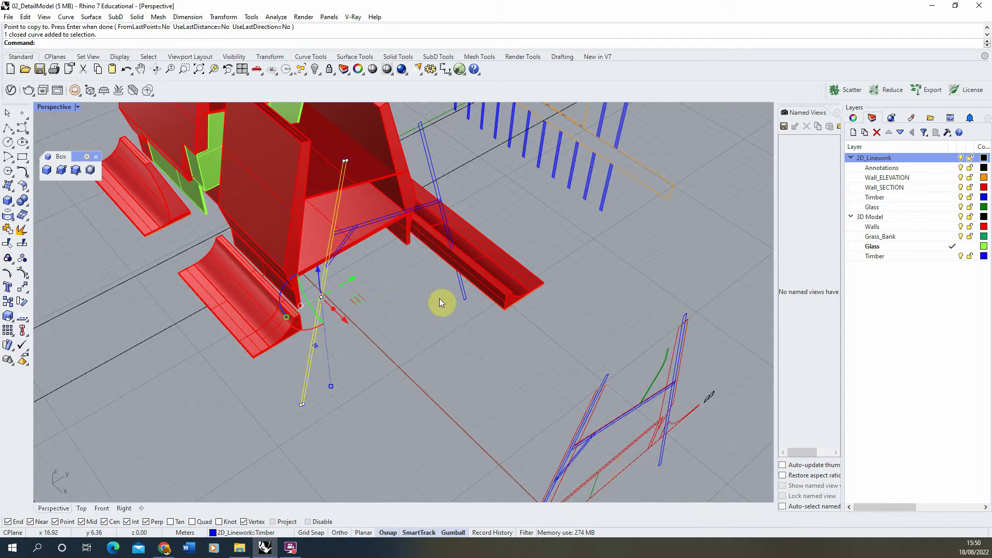
{"action": "left_click", "coordinate": [465, 295]}
{"action": "scroll", "coordinate": [433, 324], "scroll_direction": "down", "scroll_amount": 4}
{"action": "right_click_drag", "start_coordinate": [385, 315], "coordinate": [252, 293]}
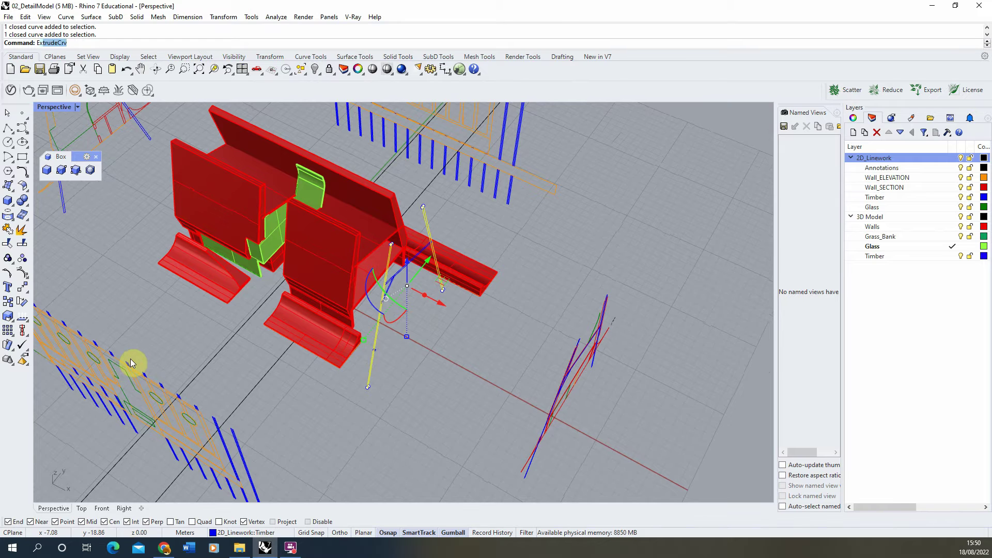
{"action": "type", "text": "tr"}
{"action": "key", "text": "Return"}
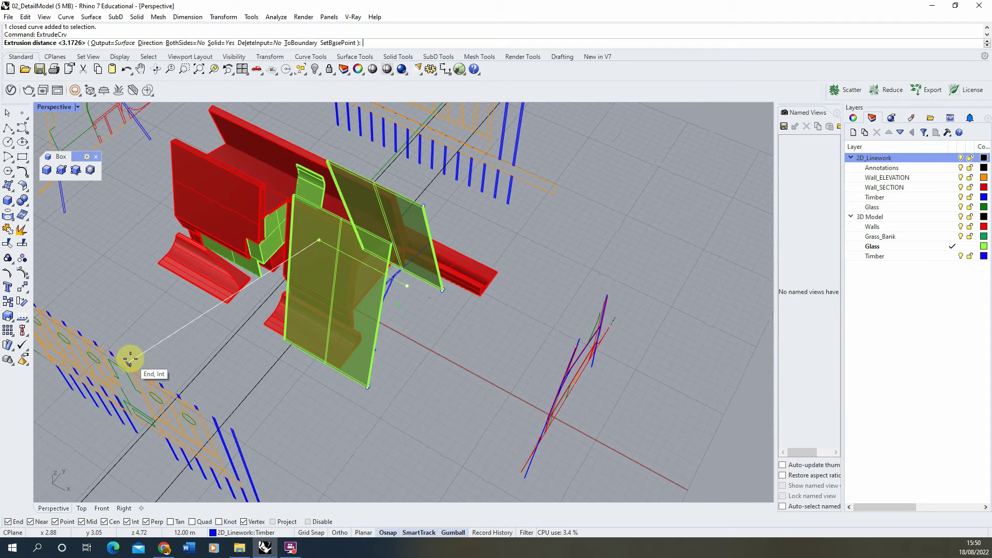
{"action": "double_click", "coordinate": [904, 257]}
{"action": "scroll", "coordinate": [341, 315], "scroll_direction": "down", "scroll_amount": 5}
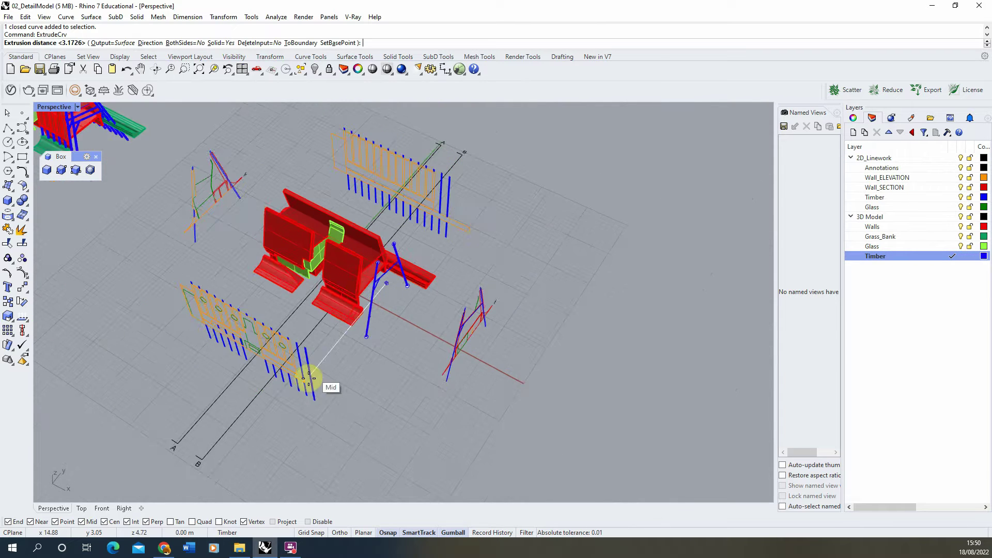
{"action": "scroll", "coordinate": [313, 382], "scroll_direction": "up", "scroll_amount": 8}
{"action": "scroll", "coordinate": [319, 437], "scroll_direction": "up", "scroll_amount": 7}
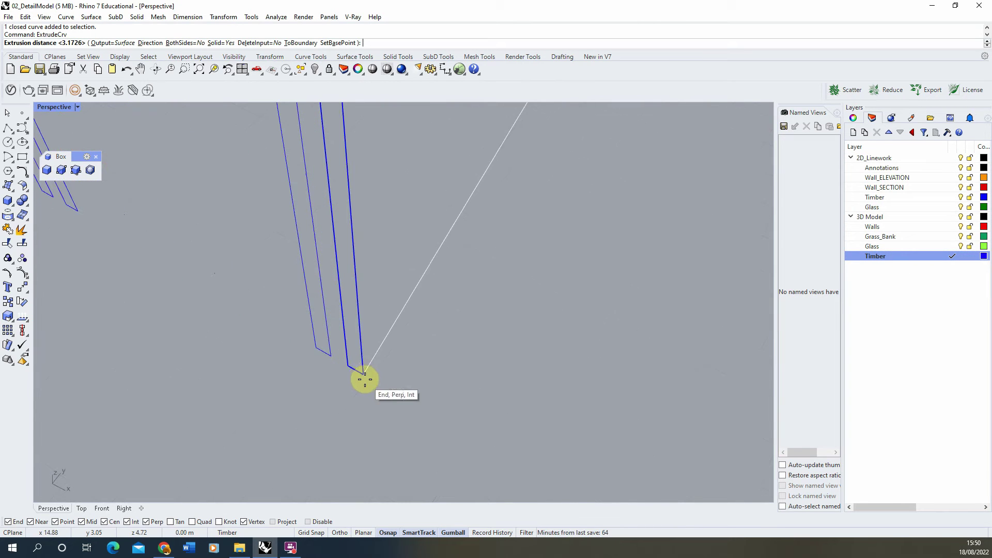
{"action": "left_click", "coordinate": [348, 367]}
{"action": "scroll", "coordinate": [344, 392], "scroll_direction": "down", "scroll_amount": 3}
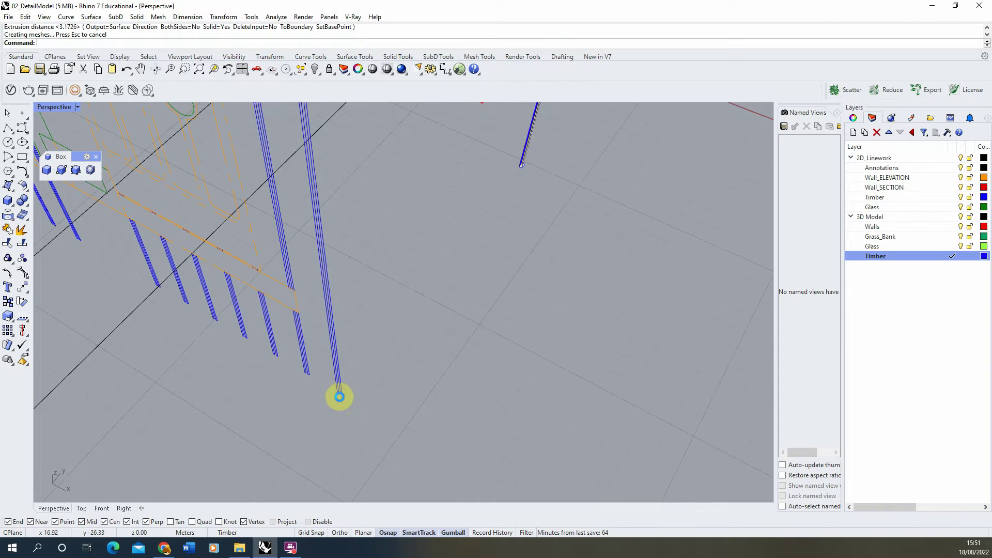
- Delete the two leg outline curves left behind by the extrusion
{"action": "scroll", "coordinate": [340, 397], "scroll_direction": "down", "scroll_amount": 6}
{"action": "scroll", "coordinate": [470, 150], "scroll_direction": "down", "scroll_amount": 4}
{"action": "right_click_drag", "start_coordinate": [469, 151], "coordinate": [454, 211], "text": "shift"}
{"action": "scroll", "coordinate": [447, 186], "scroll_direction": "up", "scroll_amount": 10}
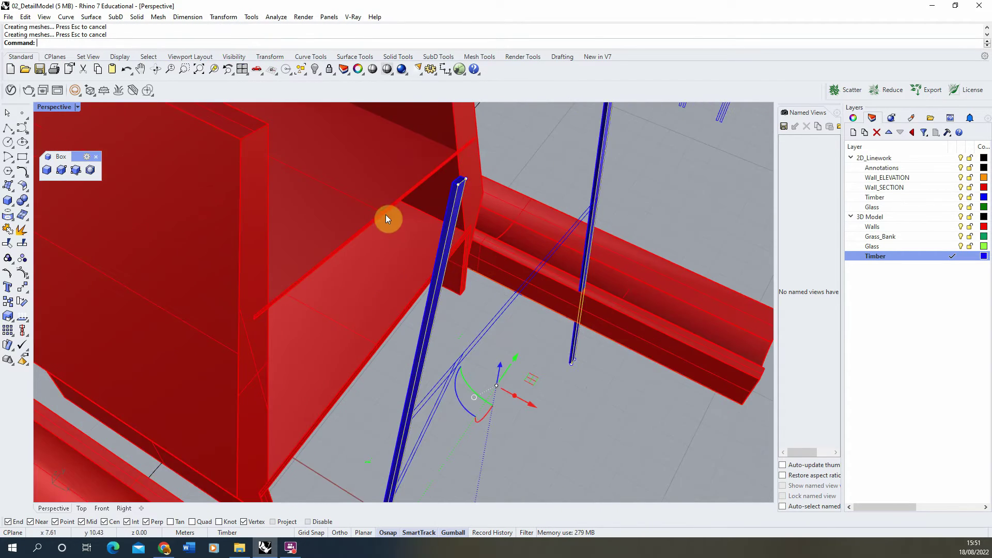
{"action": "scroll", "coordinate": [387, 222], "scroll_direction": "down", "scroll_amount": 5}
{"action": "scroll", "coordinate": [431, 281], "scroll_direction": "down", "scroll_amount": 1}
{"action": "key", "text": "Delete"}
- Copy both extruded legs 0.20 m along the X axis to match the paired members of the elevation's end post
{"action": "right_click_drag", "start_coordinate": [472, 295], "coordinate": [395, 376]}
{"action": "left_click", "coordinate": [394, 374]}
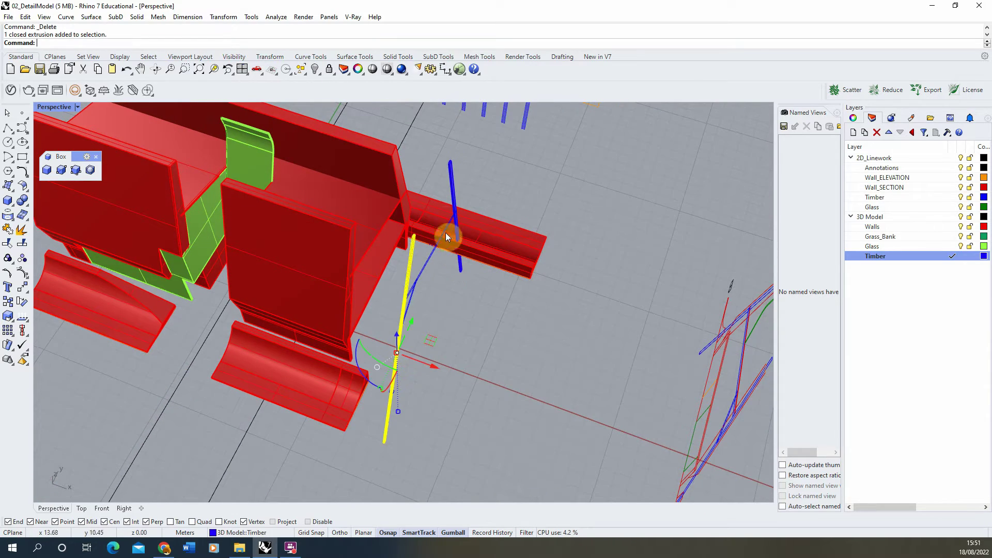
{"action": "left_click", "coordinate": [451, 176]}
{"action": "scroll", "coordinate": [451, 175], "scroll_direction": "down", "scroll_amount": 3}
{"action": "scroll", "coordinate": [357, 420], "scroll_direction": "up", "scroll_amount": 8}
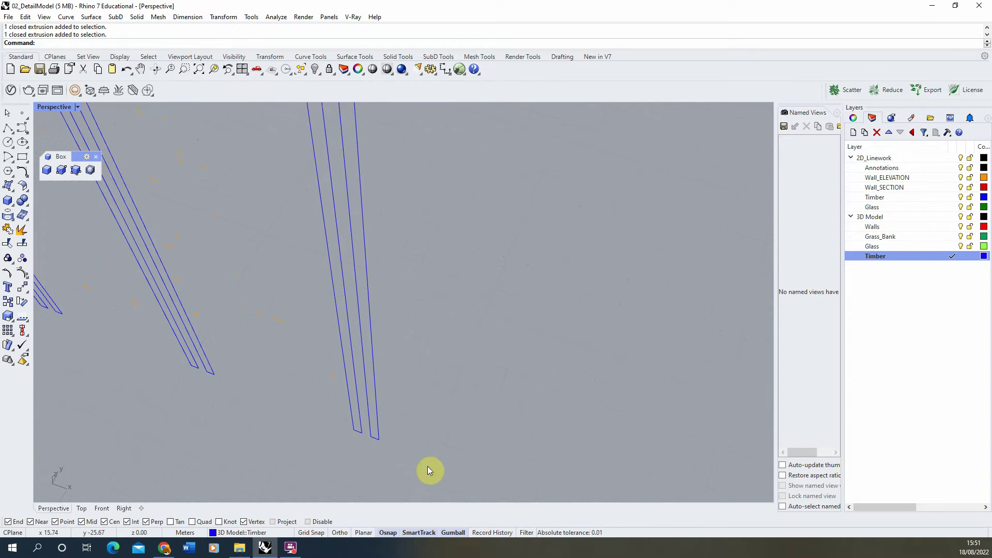
{"action": "left_click", "coordinate": [9, 304]}
{"action": "scroll", "coordinate": [368, 441], "scroll_direction": "down", "scroll_amount": 5}
{"action": "scroll", "coordinate": [370, 440], "scroll_direction": "up", "scroll_amount": 4}
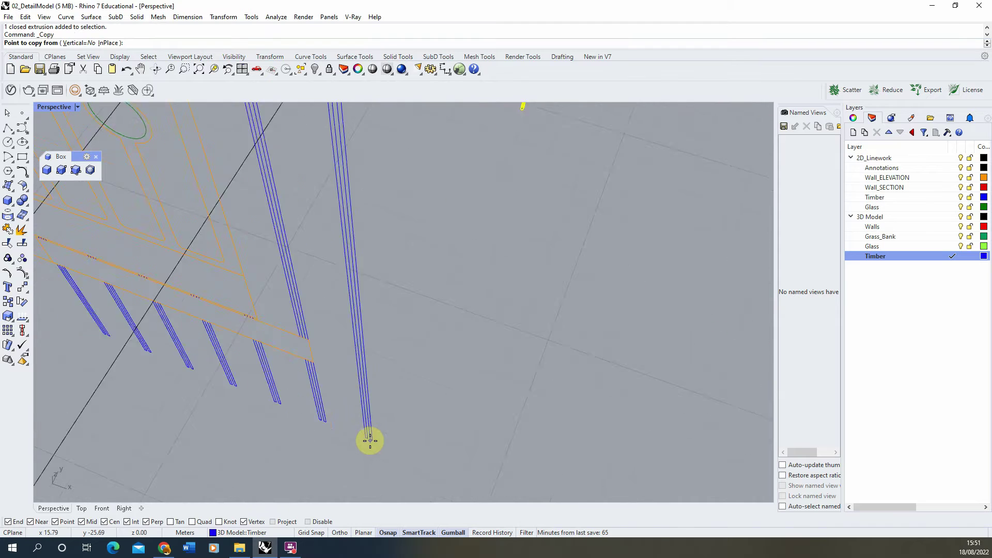
{"action": "scroll", "coordinate": [370, 441], "scroll_direction": "up", "scroll_amount": 3}
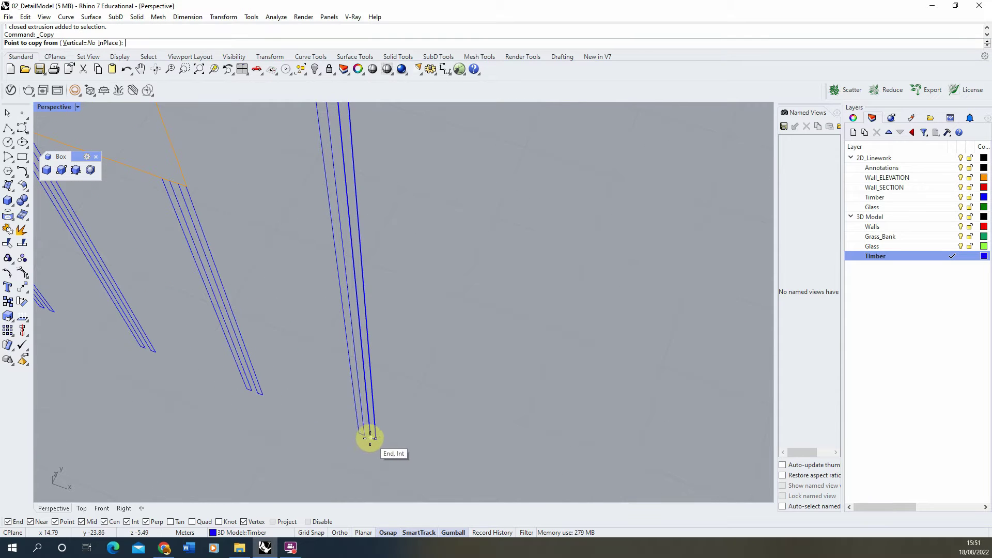
{"action": "left_click", "coordinate": [369, 438]}
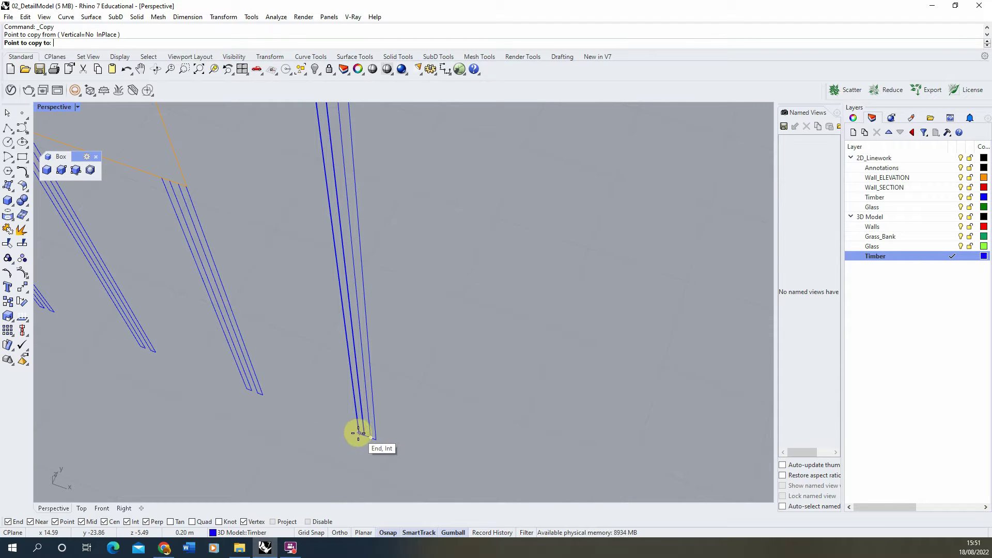
{"action": "left_click", "coordinate": [358, 433]}
{"action": "scroll", "coordinate": [305, 445], "scroll_direction": "down", "scroll_amount": 8}
{"action": "key", "text": "Return"}
- Isolate the paired extruded legs together with the cross-beam and diagonal brace outlines
{"action": "scroll", "coordinate": [413, 156], "scroll_direction": "up", "scroll_amount": 6}
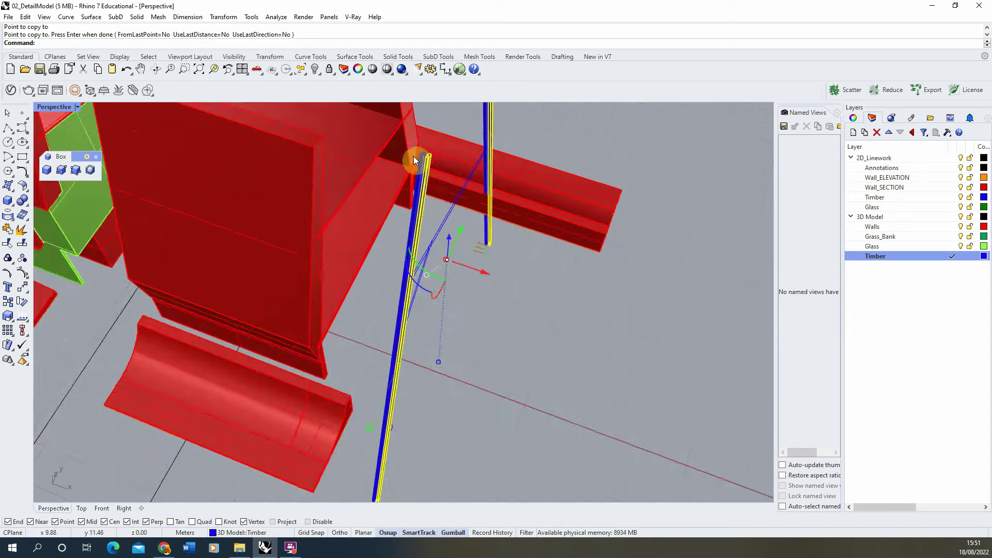
{"action": "scroll", "coordinate": [415, 168], "scroll_direction": "up", "scroll_amount": 2}
{"action": "scroll", "coordinate": [457, 323], "scroll_direction": "down", "scroll_amount": 7}
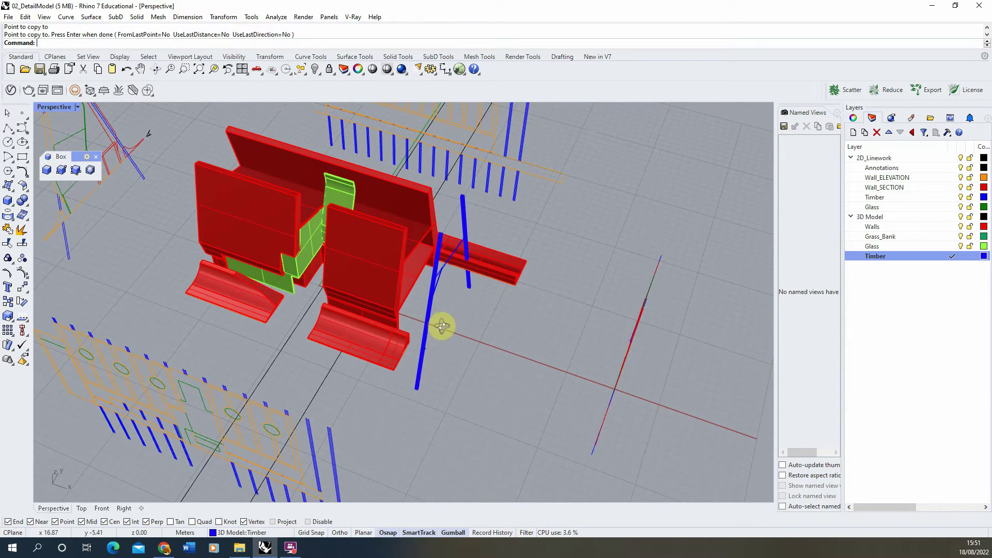
{"action": "right_click_drag", "start_coordinate": [454, 324], "coordinate": [382, 474]}
{"action": "right_click_drag", "start_coordinate": [435, 401], "coordinate": [426, 267]}
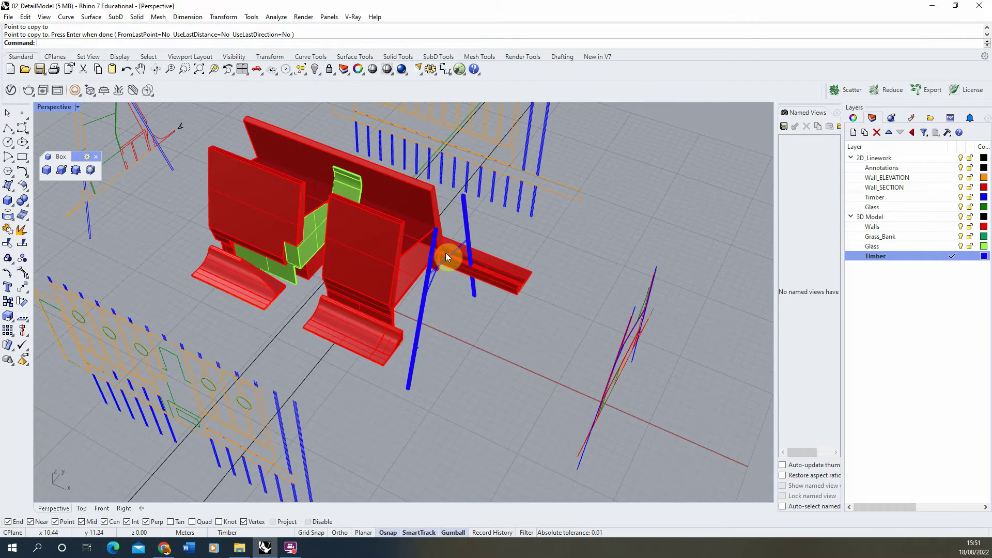
{"action": "scroll", "coordinate": [445, 252], "scroll_direction": "up", "scroll_amount": 5}
{"action": "left_click", "coordinate": [404, 320]}
{"action": "right_click_drag", "start_coordinate": [413, 290], "coordinate": [390, 358]}
{"action": "left_click_drag", "start_coordinate": [390, 357], "coordinate": [359, 367], "text": "shift"}
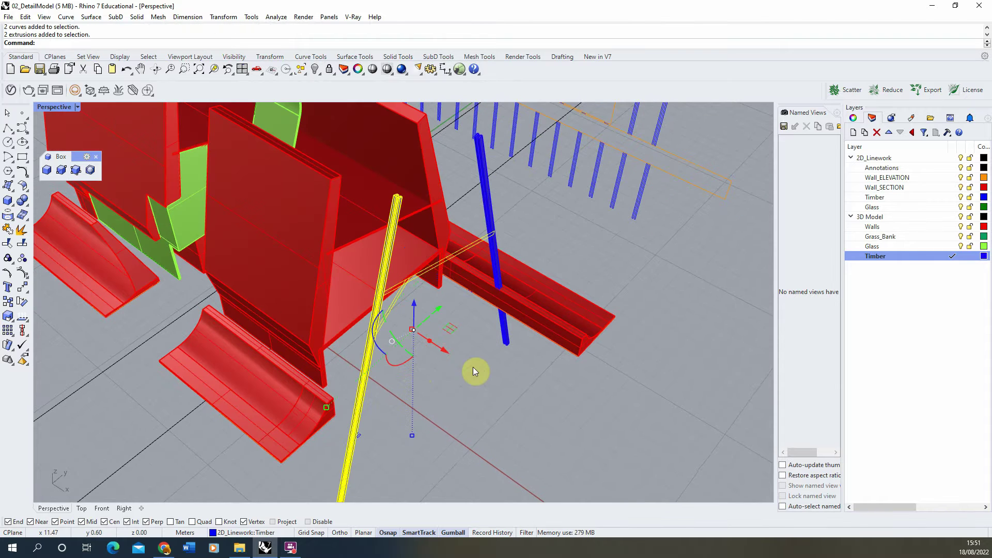
{"action": "left_click", "coordinate": [511, 349], "text": "shift"}
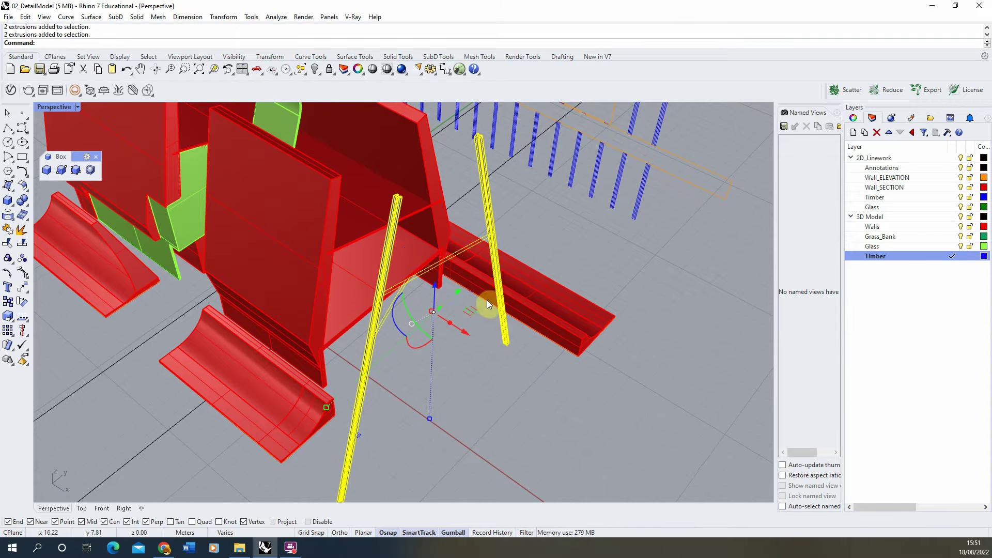
{"action": "left_click", "coordinate": [316, 73]}
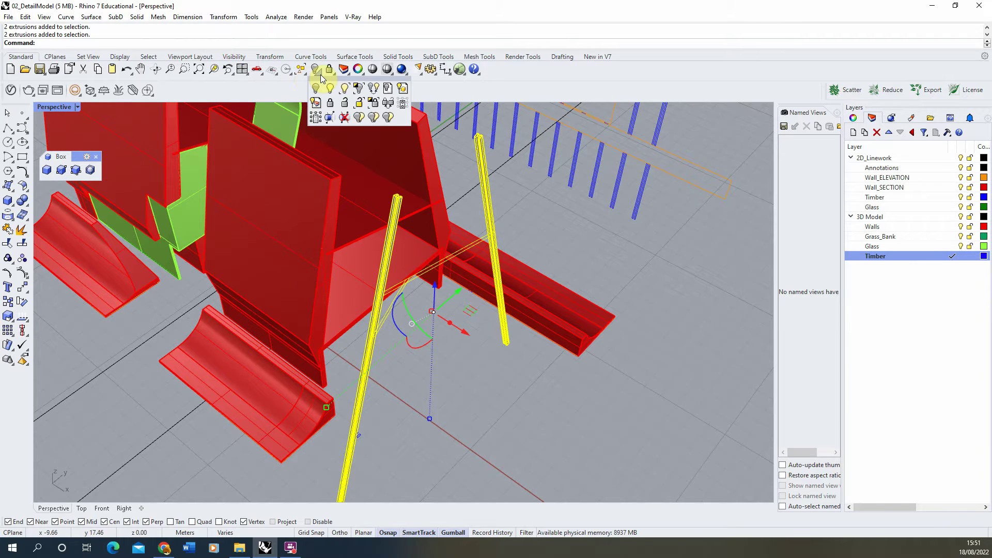
{"action": "left_click", "coordinate": [357, 90]}
{"action": "left_click", "coordinate": [427, 240]}
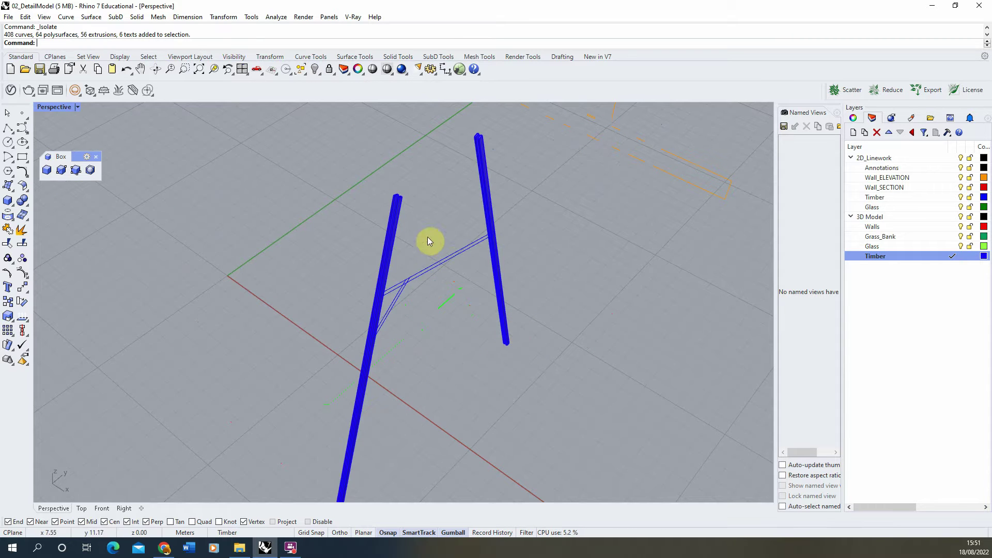
- Move the cross-beam and diagonal brace outlines about 0.09 m along the X axis onto the inner face of one of the paired legs
{"action": "left_click_drag", "start_coordinate": [400, 305], "coordinate": [401, 307]}
{"action": "right_click_drag", "start_coordinate": [443, 268], "coordinate": [434, 242]}
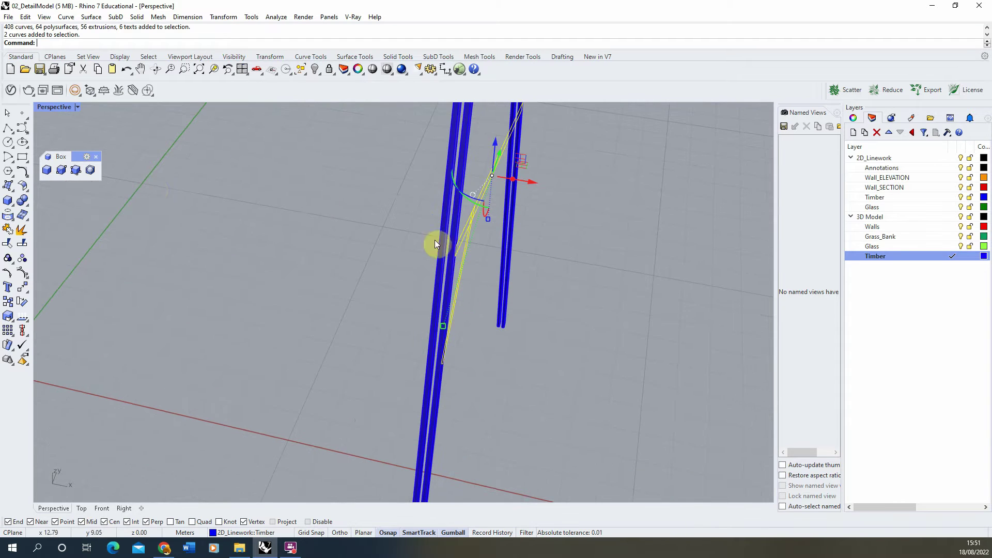
{"action": "left_click", "coordinate": [23, 288]}
{"action": "left_click", "coordinate": [473, 211]}
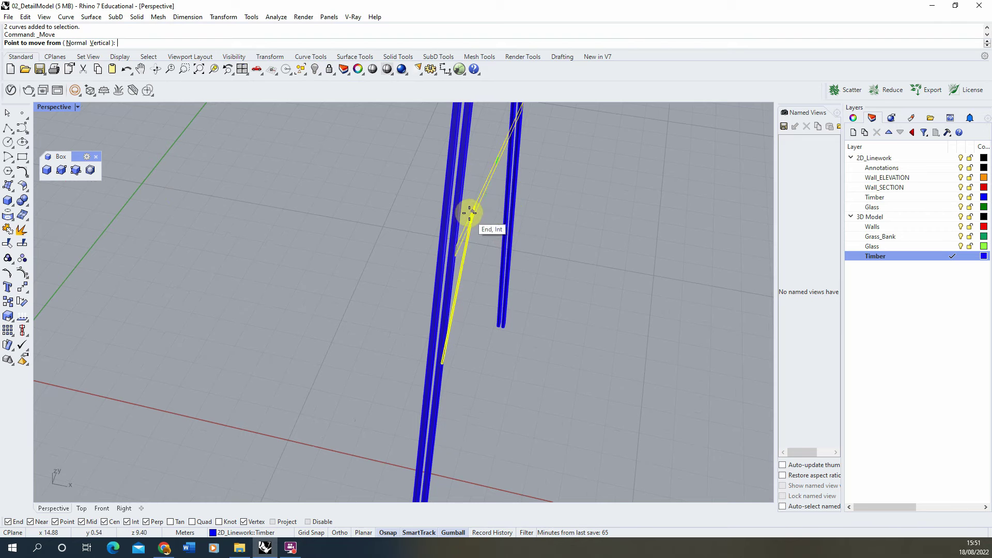
{"action": "key", "text": "Tab"}
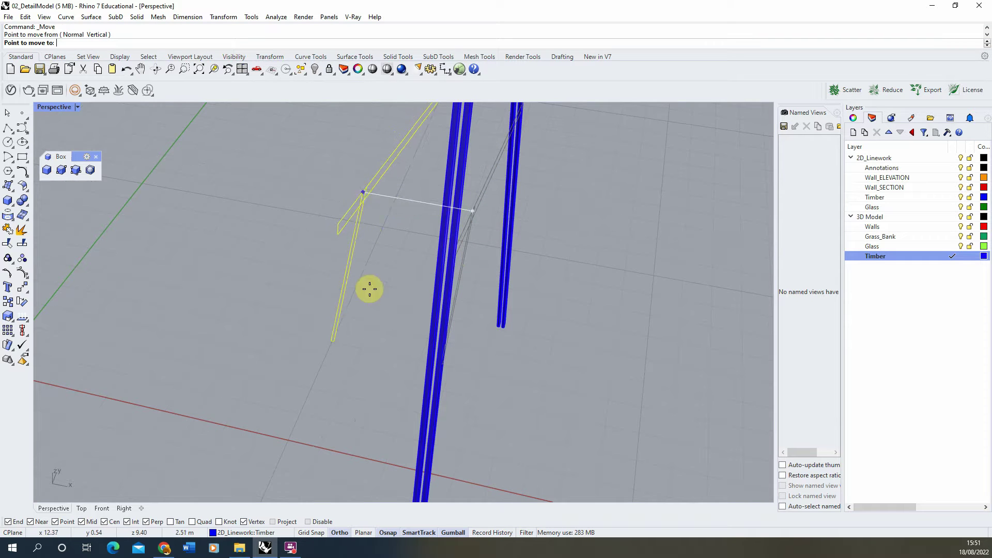
{"action": "scroll", "coordinate": [369, 300], "scroll_direction": "down", "scroll_amount": 5}
{"action": "scroll", "coordinate": [412, 155], "scroll_direction": "up", "scroll_amount": 5}
{"action": "scroll", "coordinate": [403, 213], "scroll_direction": "up", "scroll_amount": 5}
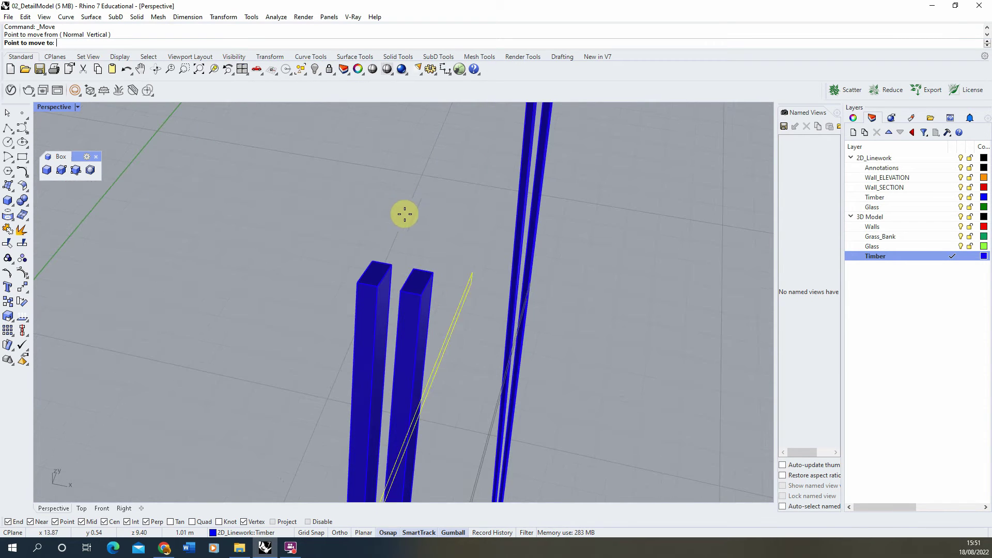
{"action": "left_click", "coordinate": [415, 265]}
- Extrude the cross-beam and brace outlines as solids across the gap to the facing side of the other paired leg
{"action": "scroll", "coordinate": [422, 248], "scroll_direction": "down", "scroll_amount": 7}
{"action": "right_click_drag", "start_coordinate": [423, 249], "coordinate": [414, 297]}
{"action": "type", "text": "Ext"}
{"action": "key", "text": "Return"}
{"action": "scroll", "coordinate": [388, 212], "scroll_direction": "up", "scroll_amount": 5}
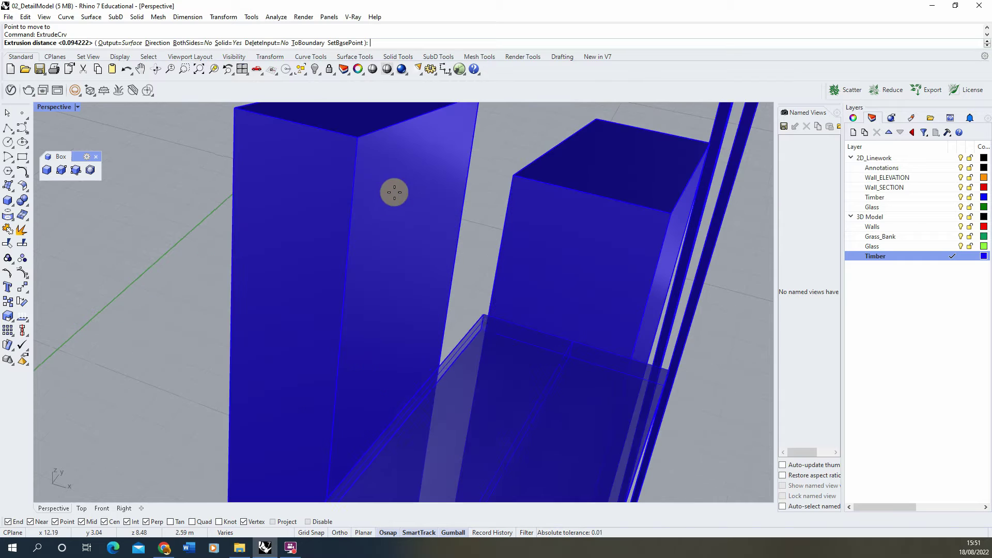
{"action": "scroll", "coordinate": [394, 192], "scroll_direction": "down", "scroll_amount": 5}
{"action": "left_click", "coordinate": [423, 174]}
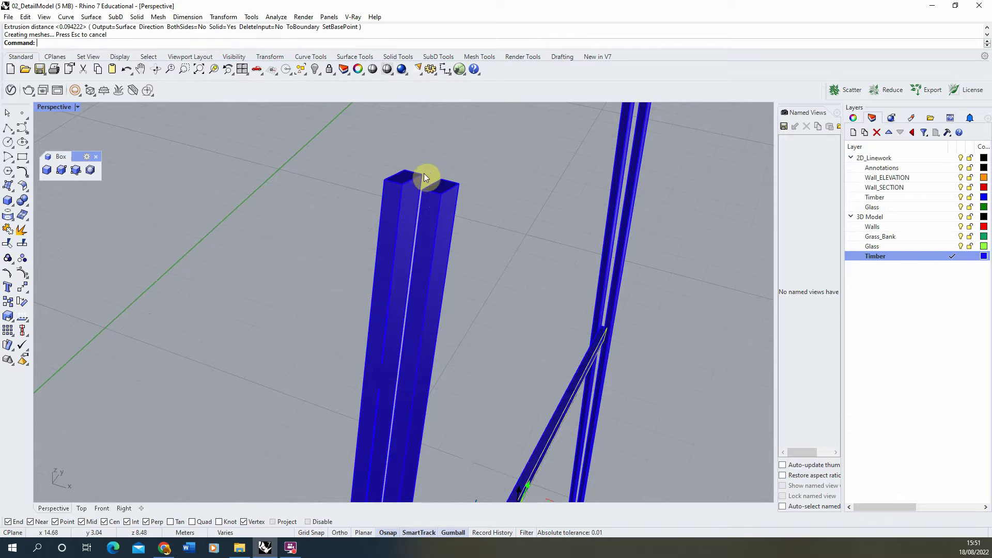
- Delete the cross-beam and brace outline curves left behind by the extrusion
{"action": "scroll", "coordinate": [423, 176], "scroll_direction": "down", "scroll_amount": 5}
{"action": "key", "text": "Delete"}
{"action": "mouse_move", "coordinate": [454, 236]}
{"action": "right_mouse_down"}
{"action": "mouse_move", "coordinate": [431, 237]}
{"action": "mouse_move", "coordinate": [355, 188]}
{"action": "mouse_move", "coordinate": [228, 206]}
{"action": "mouse_move", "coordinate": [179, 195]}
{"action": "mouse_move", "coordinate": [454, 195]}
{"action": "mouse_move", "coordinate": [448, 241]}
{"action": "mouse_move", "coordinate": [387, 264]}
{"action": "mouse_move", "coordinate": [413, 191]}
{"action": "mouse_move", "coordinate": [512, 210]}
{"action": "mouse_move", "coordinate": [455, 225]}
{"action": "right_mouse_up"}
{"action": "scroll", "coordinate": [447, 241], "scroll_direction": "down", "scroll_amount": 5}
{"action": "scroll", "coordinate": [480, 255], "scroll_direction": "up", "scroll_amount": 1}
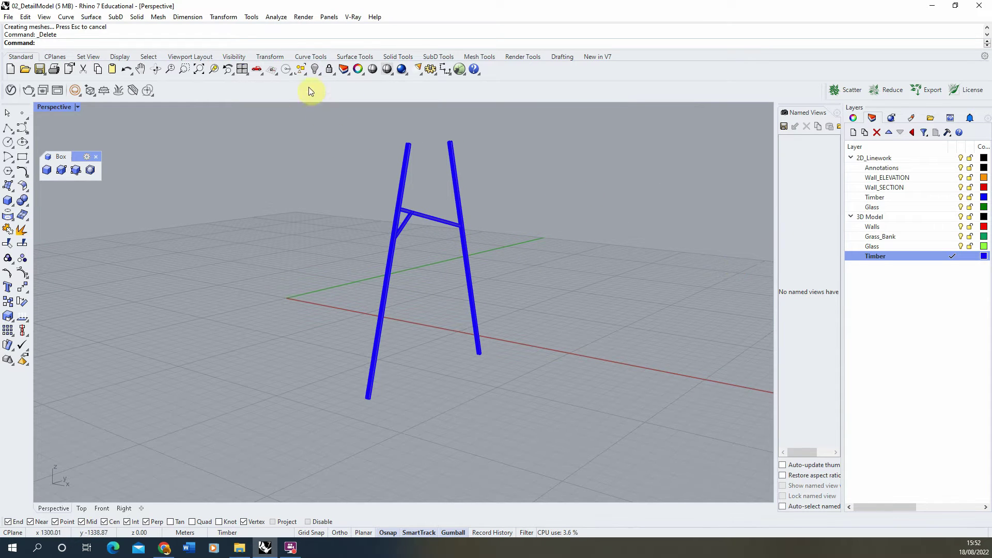
- Select all the extruded frame members and unisolate the rest of the model around them
{"action": "left_click_drag", "start_coordinate": [503, 193], "coordinate": [328, 215]}
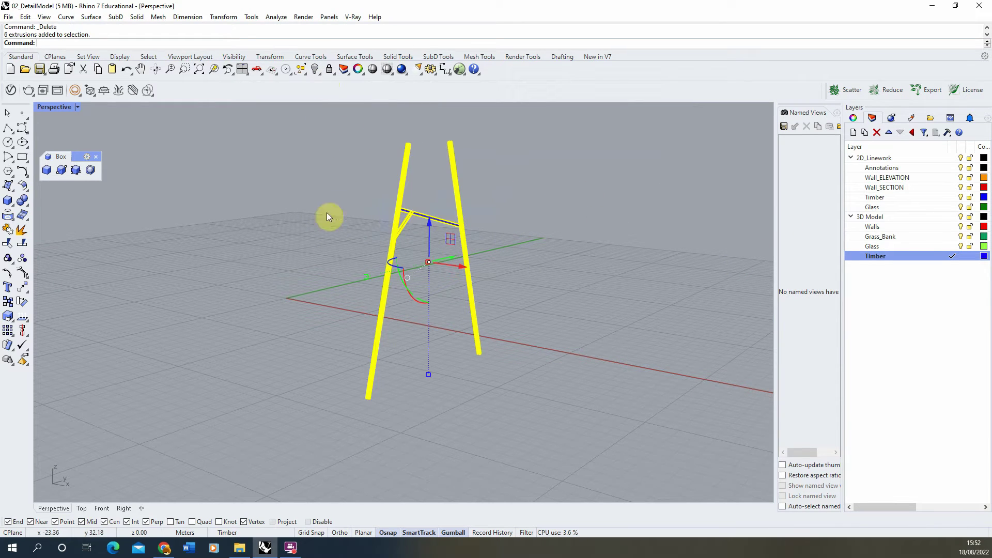
{"action": "left_click", "coordinate": [319, 78]}
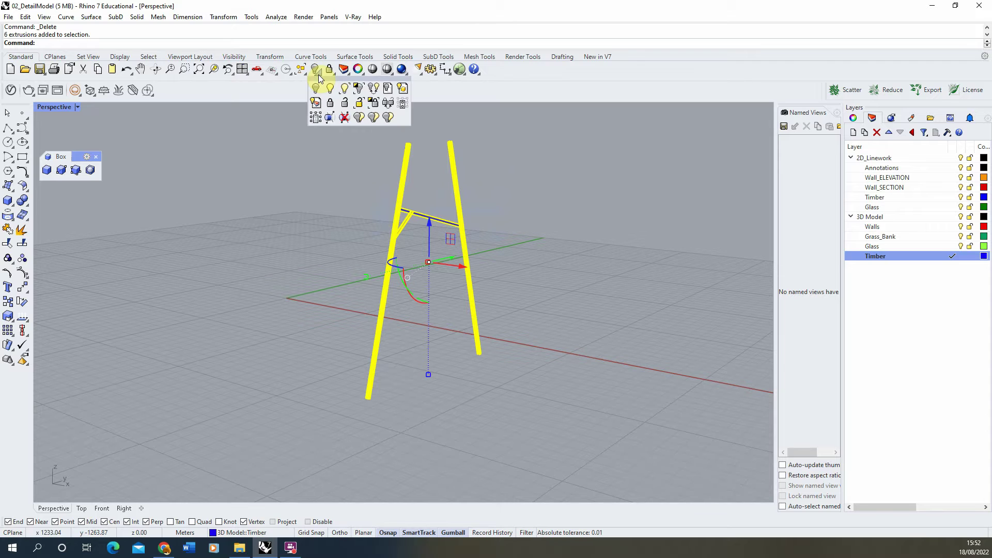
{"action": "right_click", "coordinate": [360, 92]}
{"action": "right_click_drag", "start_coordinate": [381, 160], "coordinate": [488, 324]}
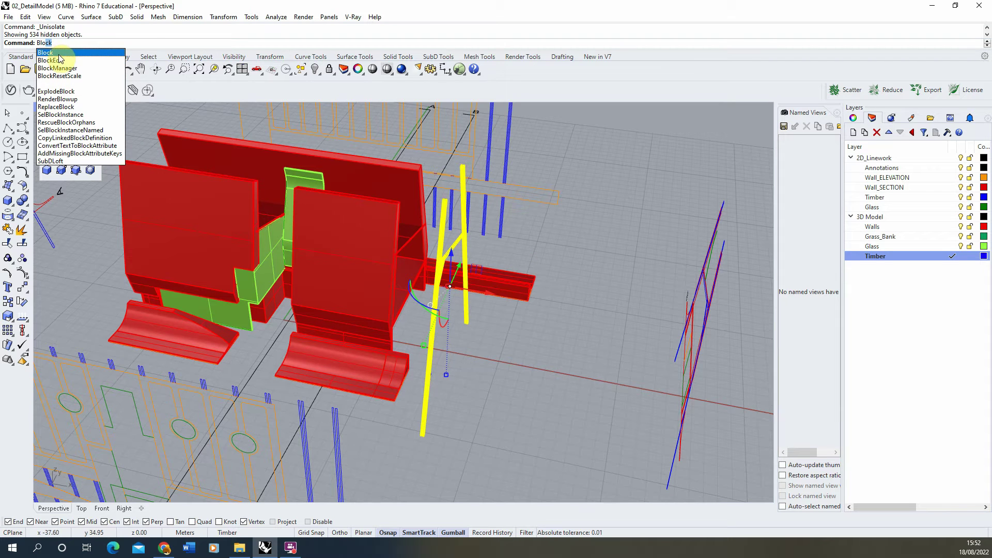
- Define the selected frame members as a block named Timber Truss_01, with its base point at the long leg's bottom corner
{"action": "key", "text": "Return"}
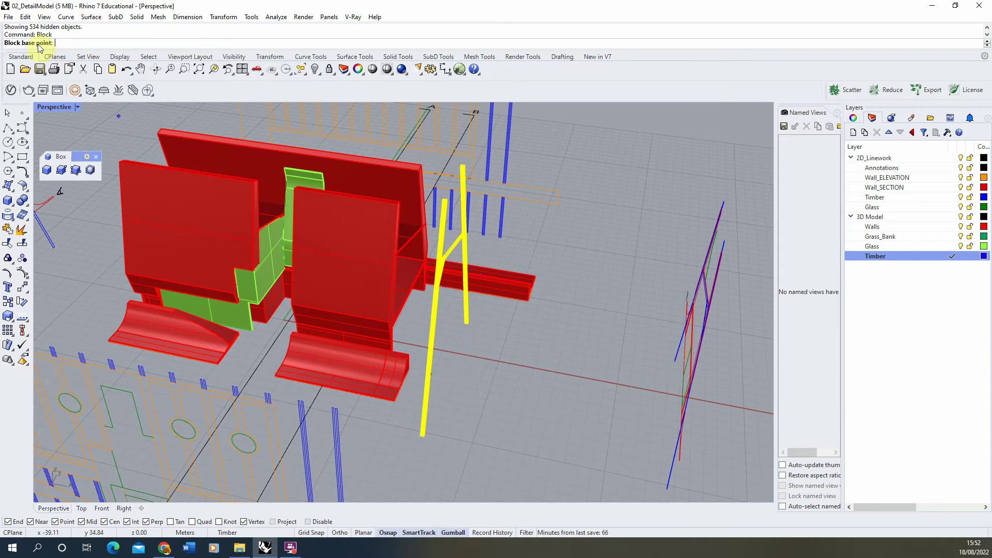
{"action": "scroll", "coordinate": [421, 434], "scroll_direction": "up", "scroll_amount": 8}
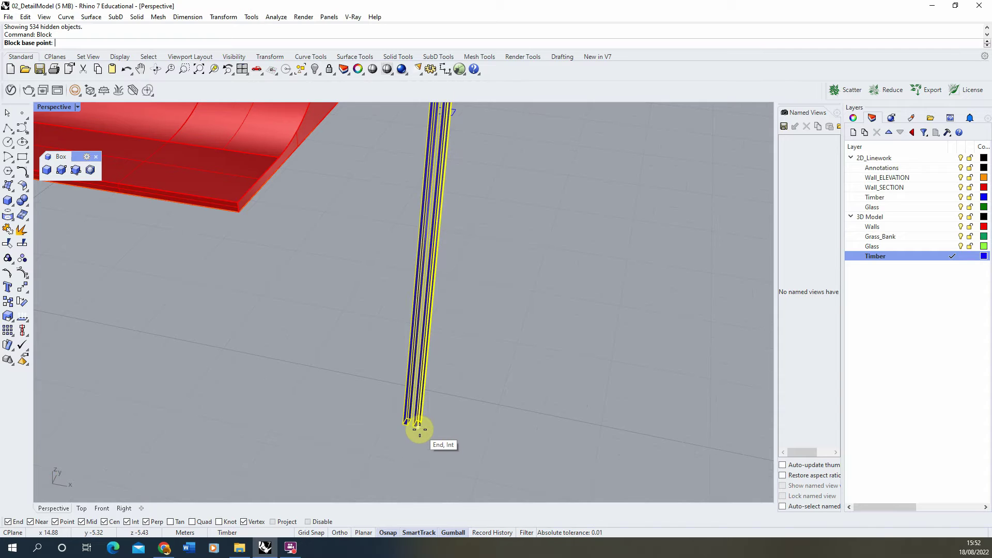
{"action": "left_click", "coordinate": [419, 429]}
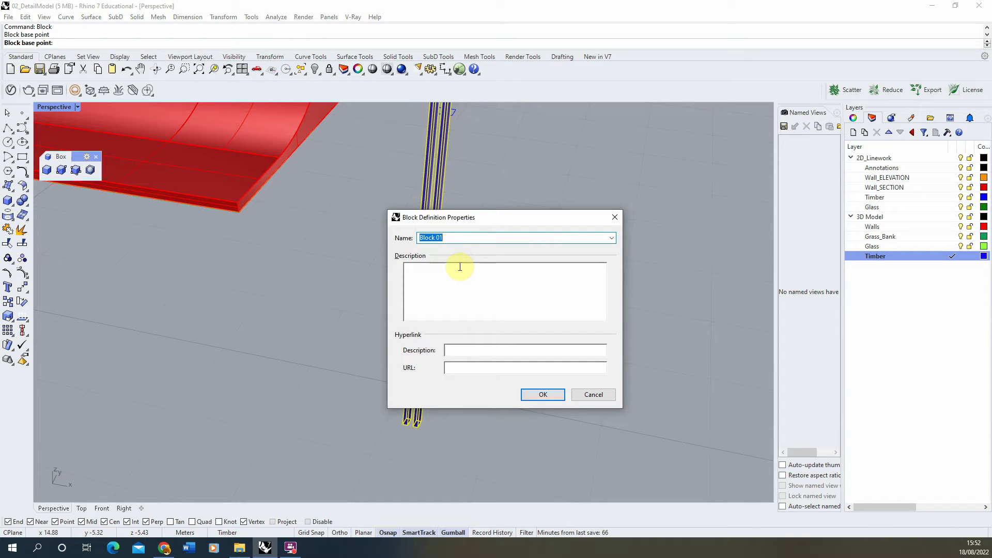
{"action": "type", "text": "Truss_"}
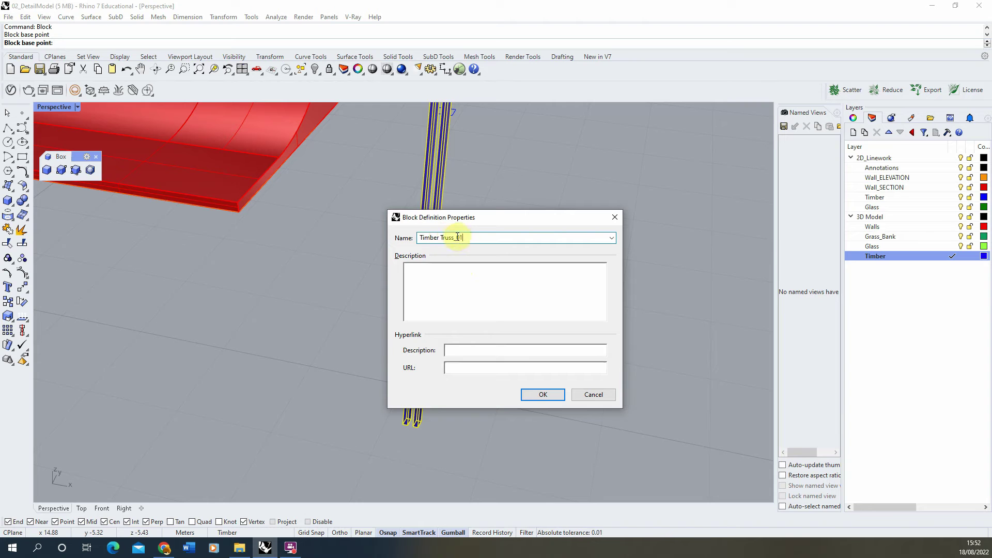
{"action": "left_click", "coordinate": [541, 395]}
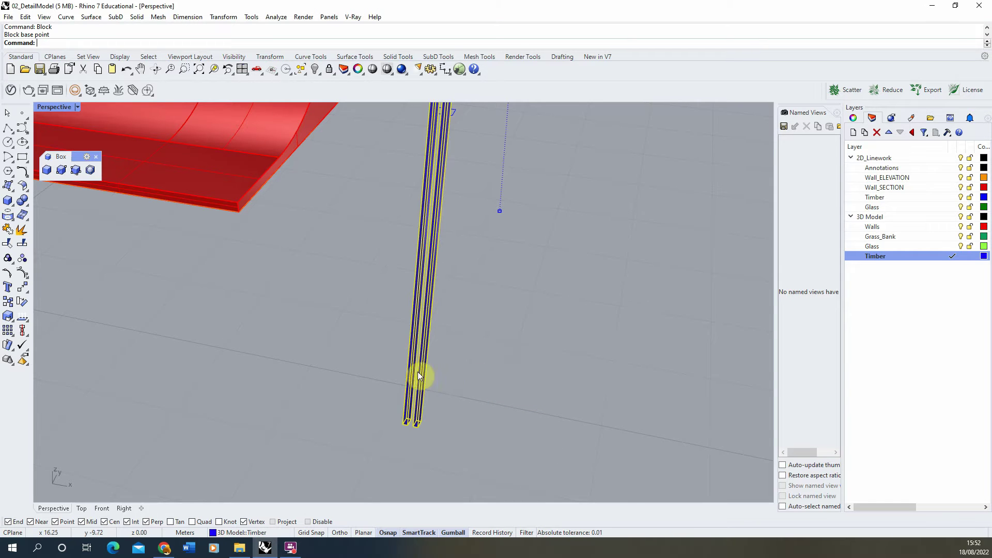
- Select the new timber truss block beside the walls in the full model
{"action": "left_click", "coordinate": [450, 426]}
{"action": "right_click_drag", "start_coordinate": [463, 420], "coordinate": [434, 411]}
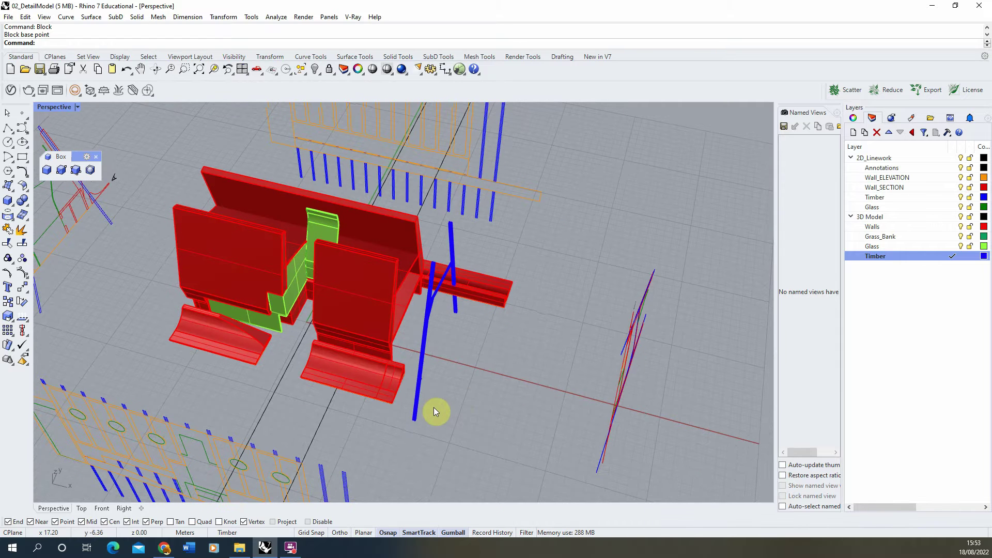
{"action": "left_click", "coordinate": [417, 408]}
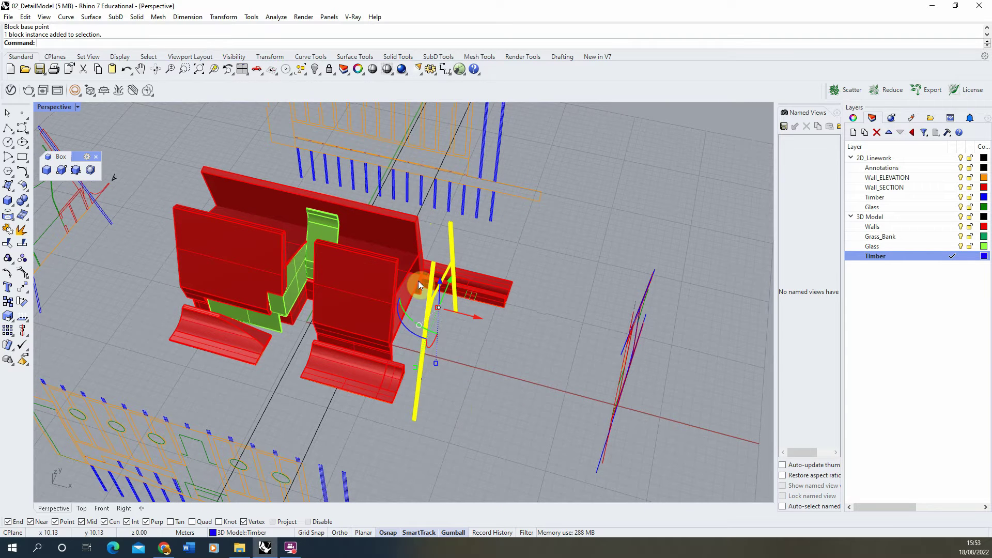
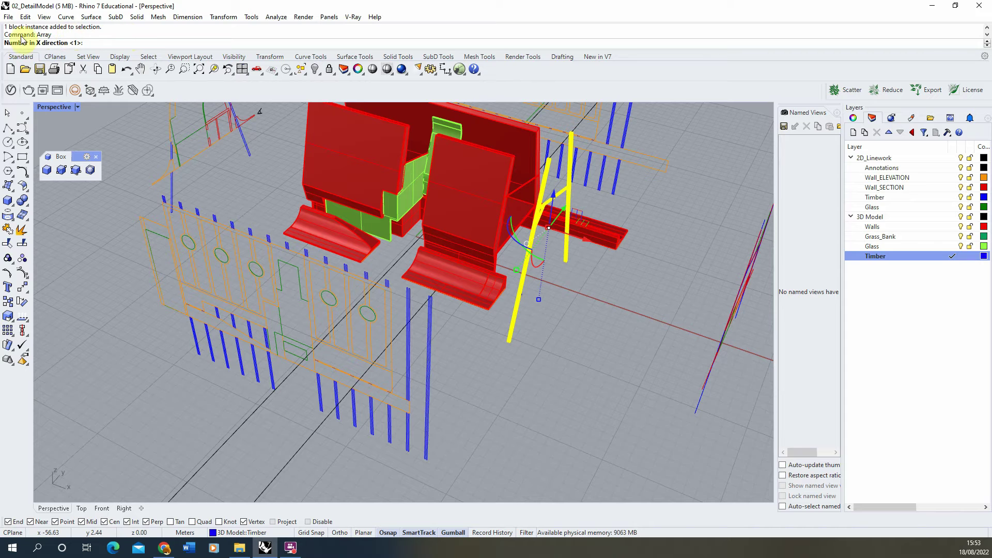
- Array the truss block with 15 in X and 1 in Y and Z, spaced between matching bottom corners of two adjacent elevation legs
{"action": "scroll", "coordinate": [414, 336], "scroll_direction": "down", "scroll_amount": 5}
{"action": "scroll", "coordinate": [429, 300], "scroll_direction": "up", "scroll_amount": 3}
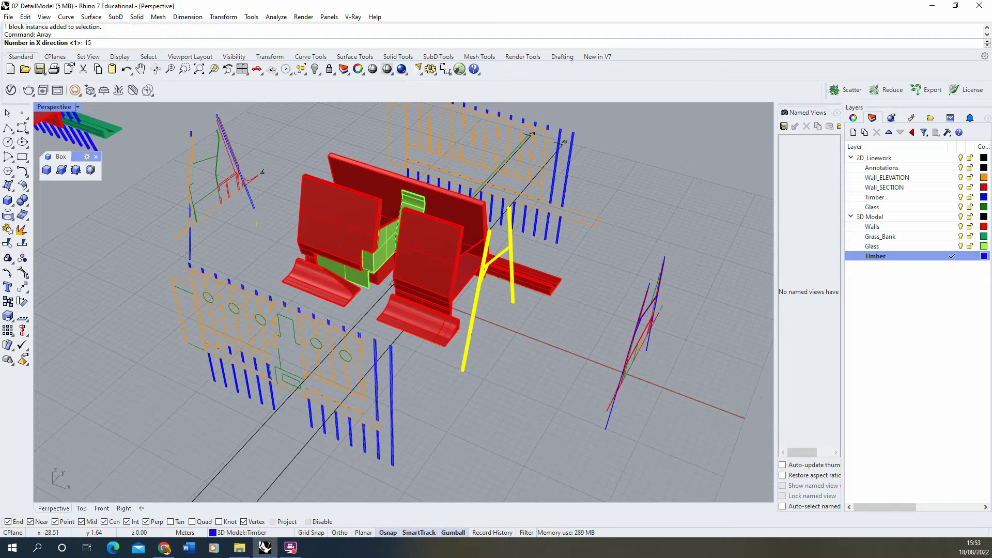
{"action": "key", "text": "Return"}
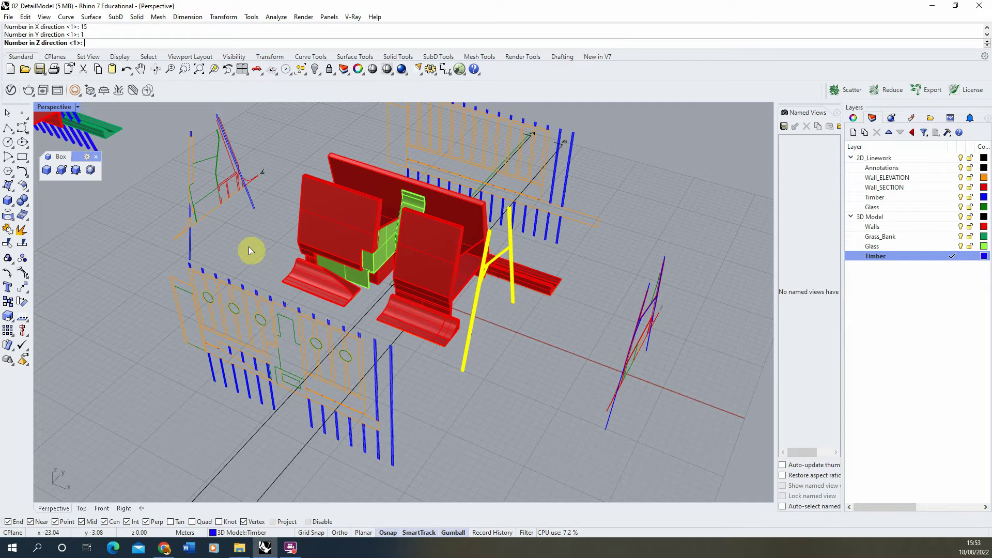
{"action": "key", "text": "Return"}
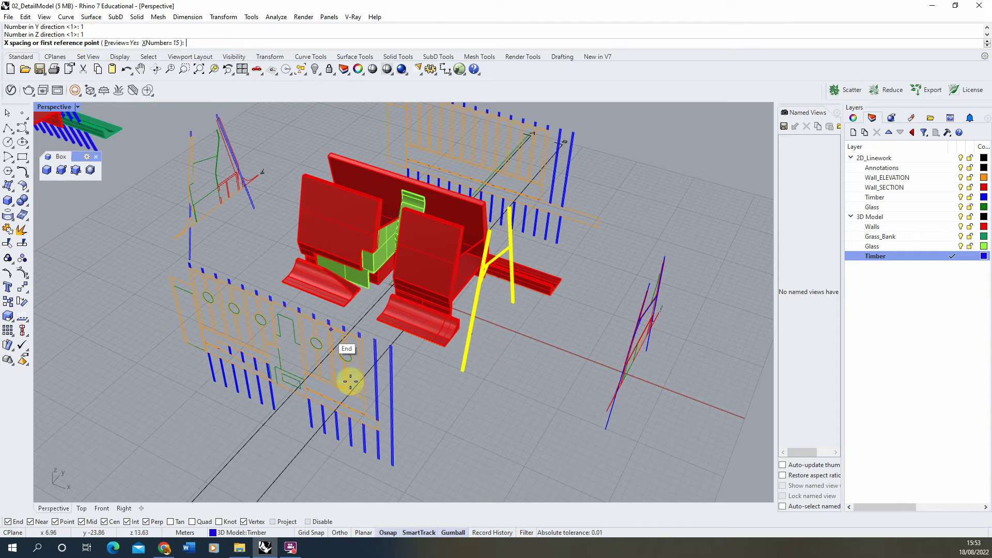
{"action": "scroll", "coordinate": [381, 467], "scroll_direction": "up", "scroll_amount": 6}
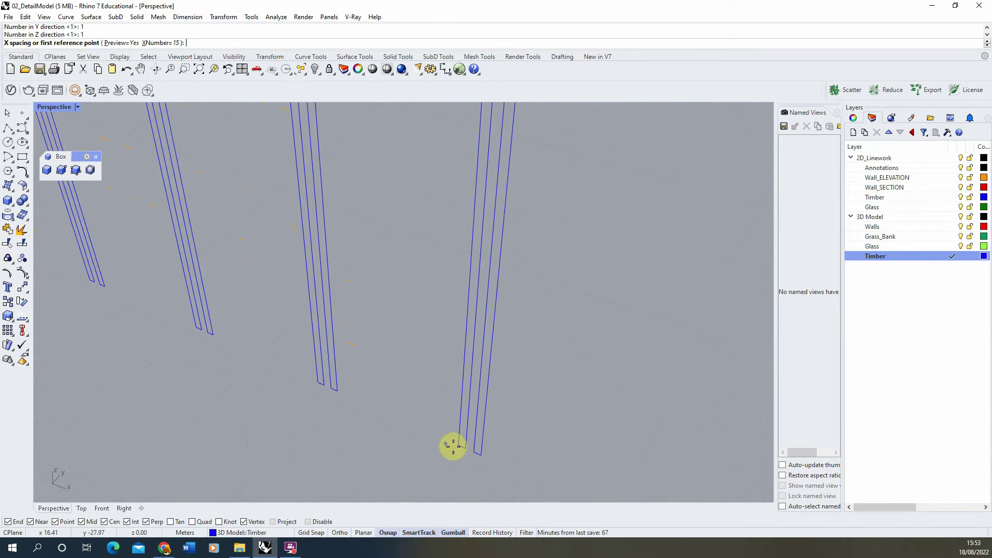
{"action": "left_click", "coordinate": [456, 444]}
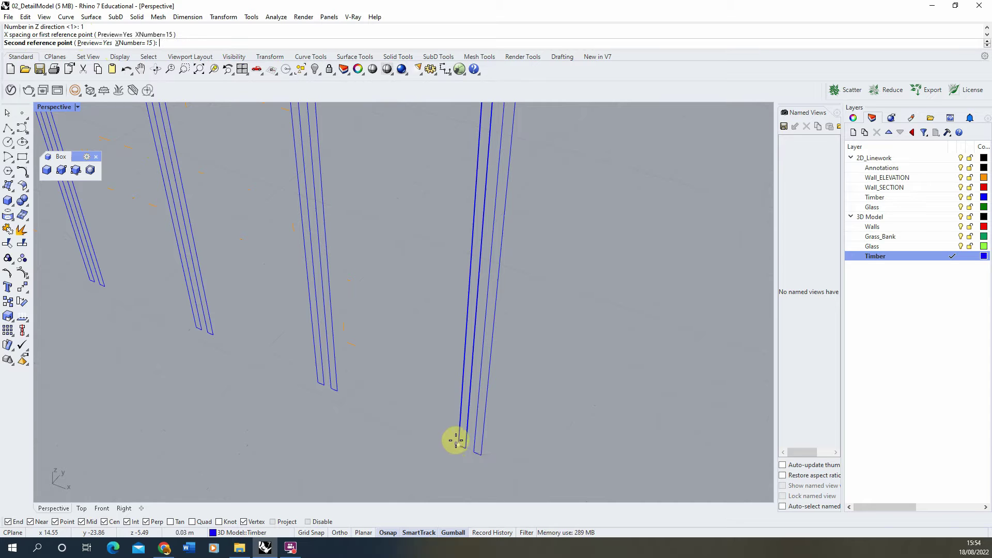
{"action": "left_click", "coordinate": [316, 382]}
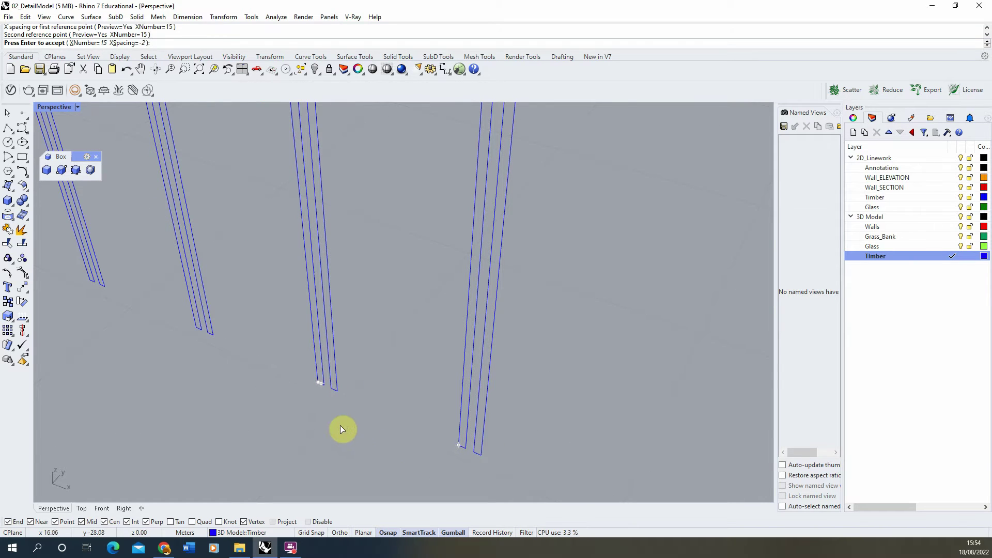
{"action": "scroll", "coordinate": [339, 425], "scroll_direction": "down", "scroll_amount": 10}
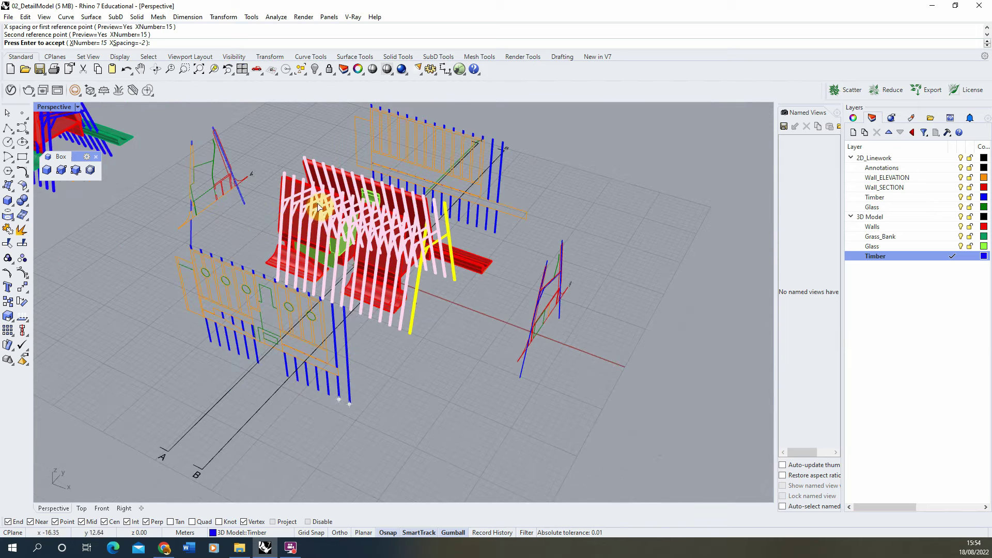
{"action": "scroll", "coordinate": [318, 206], "scroll_direction": "up", "scroll_amount": 2}
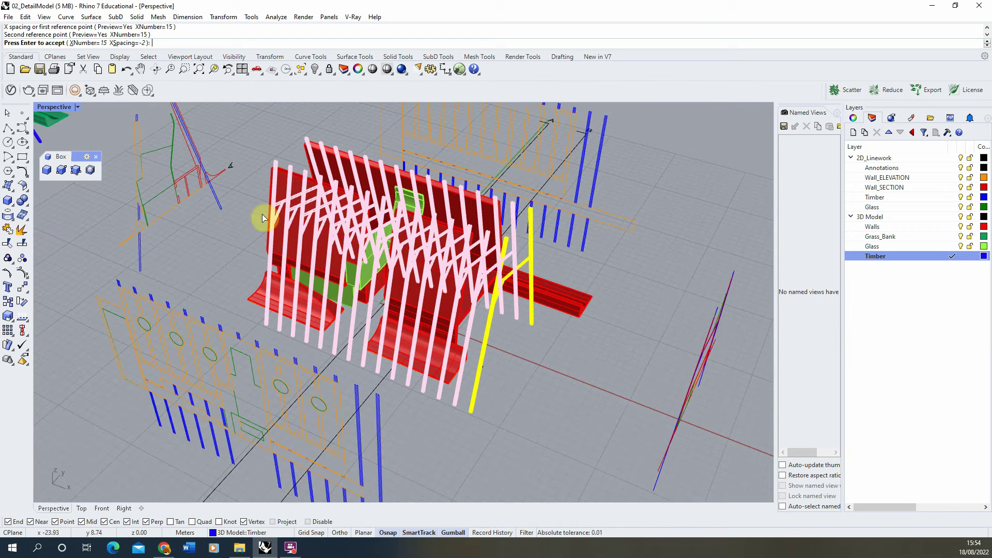
{"action": "right_click", "coordinate": [333, 228]}
- Examine the arrayed trusses around the walls, especially the leg ends along the wall tops
{"action": "right_click_drag", "start_coordinate": [337, 225], "coordinate": [414, 248]}
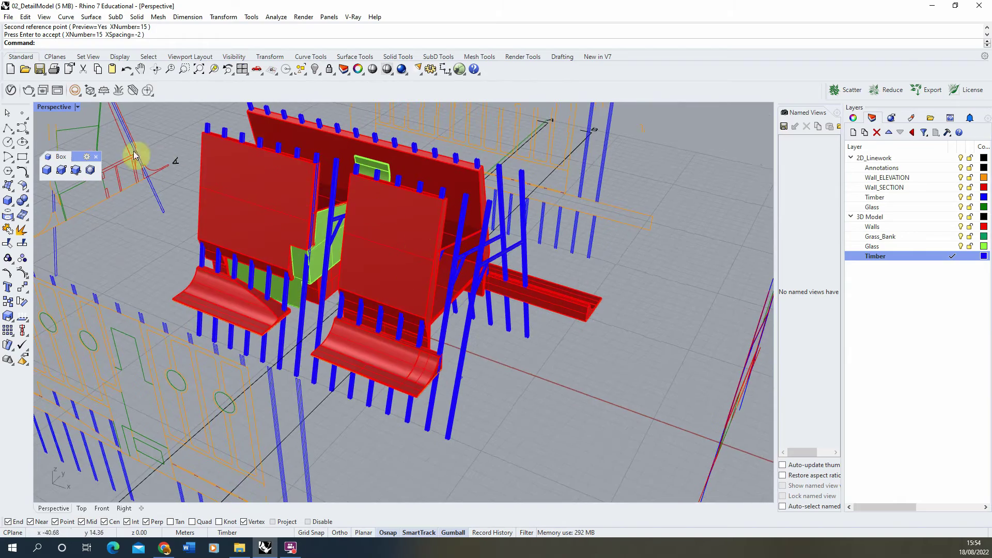
{"action": "right_click_drag", "start_coordinate": [333, 207], "coordinate": [313, 274]}
{"action": "scroll", "coordinate": [223, 119], "scroll_direction": "up", "scroll_amount": 8}
{"action": "scroll", "coordinate": [223, 120], "scroll_direction": "down", "scroll_amount": 4}
{"action": "scroll", "coordinate": [238, 216], "scroll_direction": "up", "scroll_amount": 5}
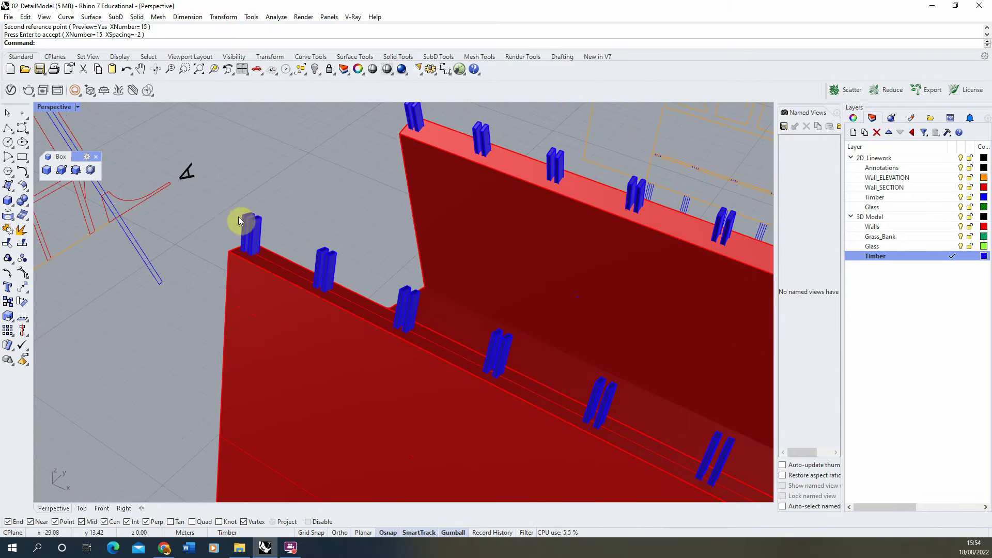
{"action": "scroll", "coordinate": [239, 221], "scroll_direction": "up", "scroll_amount": 2}
{"action": "scroll", "coordinate": [253, 181], "scroll_direction": "down", "scroll_amount": 3}
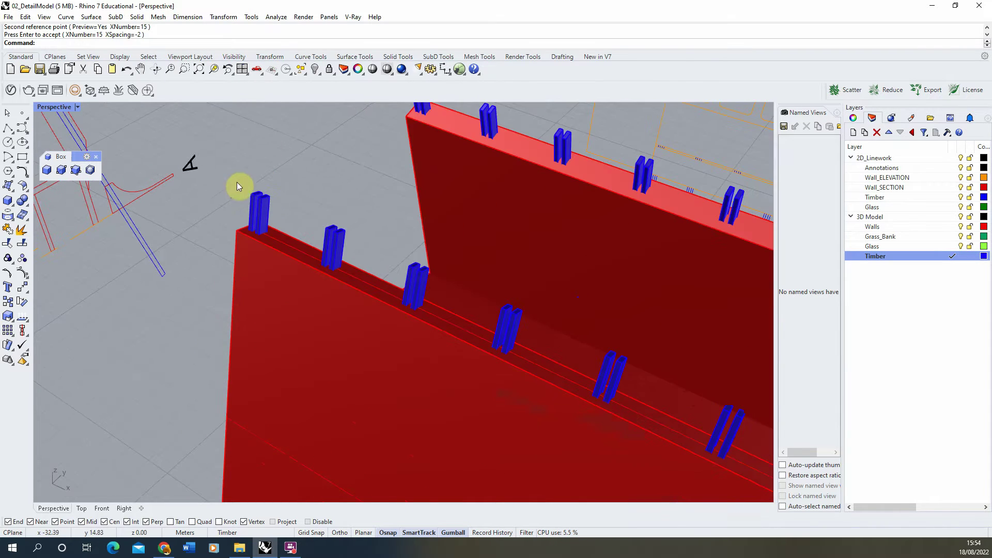
{"action": "scroll", "coordinate": [178, 206], "scroll_direction": "down", "scroll_amount": 1}
{"action": "scroll", "coordinate": [235, 204], "scroll_direction": "down", "scroll_amount": 2}
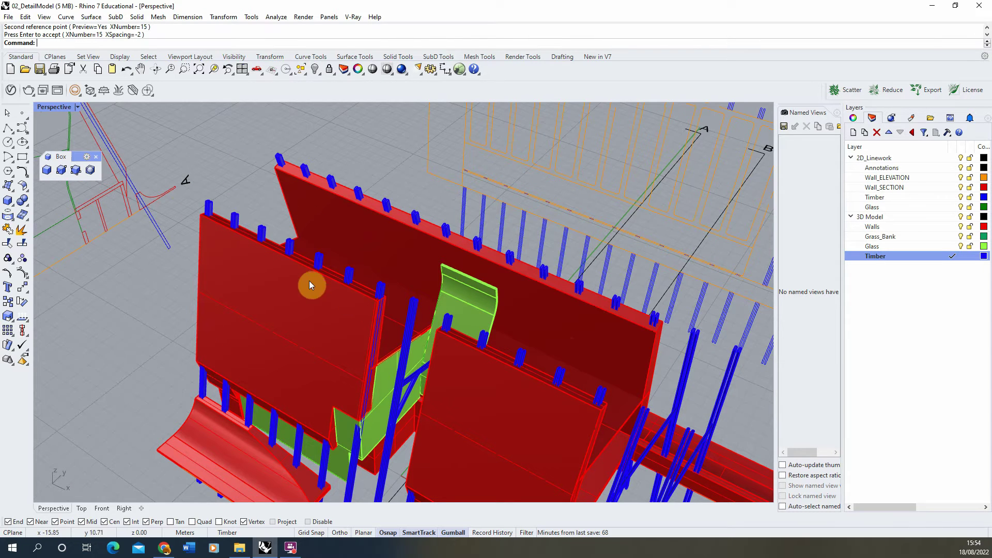
- Open the end truss of the row, Timber Truss_01, for block editing
{"action": "scroll", "coordinate": [188, 189], "scroll_direction": "up", "scroll_amount": 4}
{"action": "left_click", "coordinate": [242, 227]}
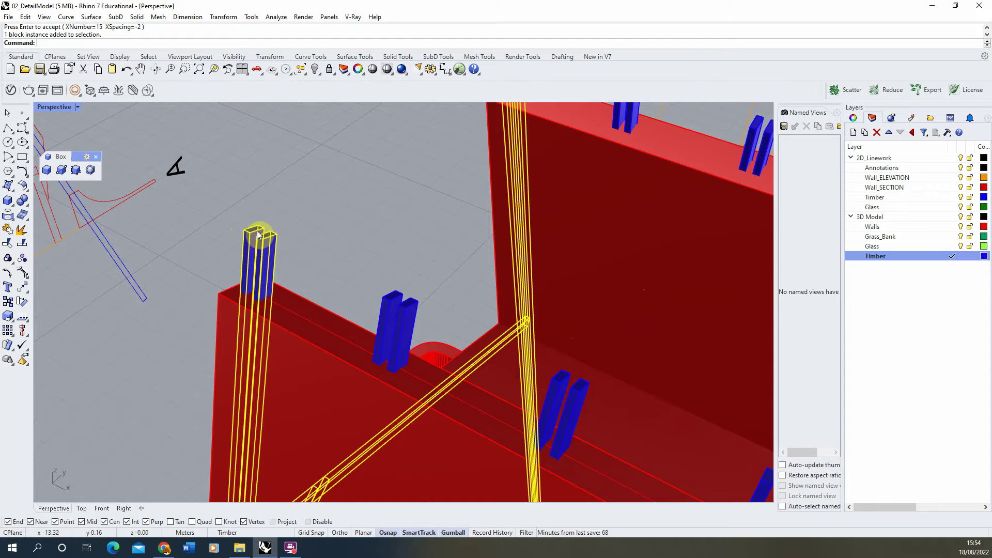
{"action": "scroll", "coordinate": [247, 218], "scroll_direction": "down", "scroll_amount": 2}
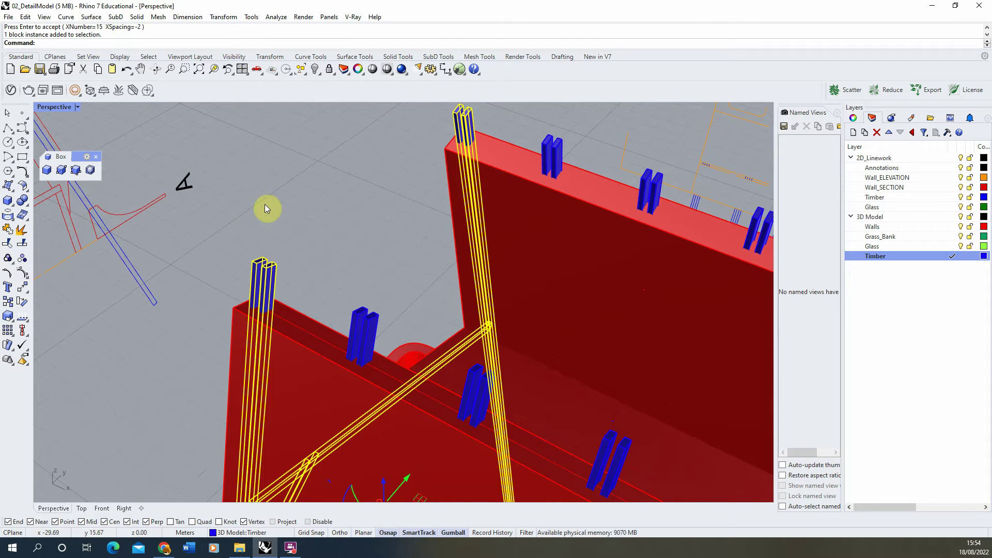
{"action": "type", "text": "lock"}
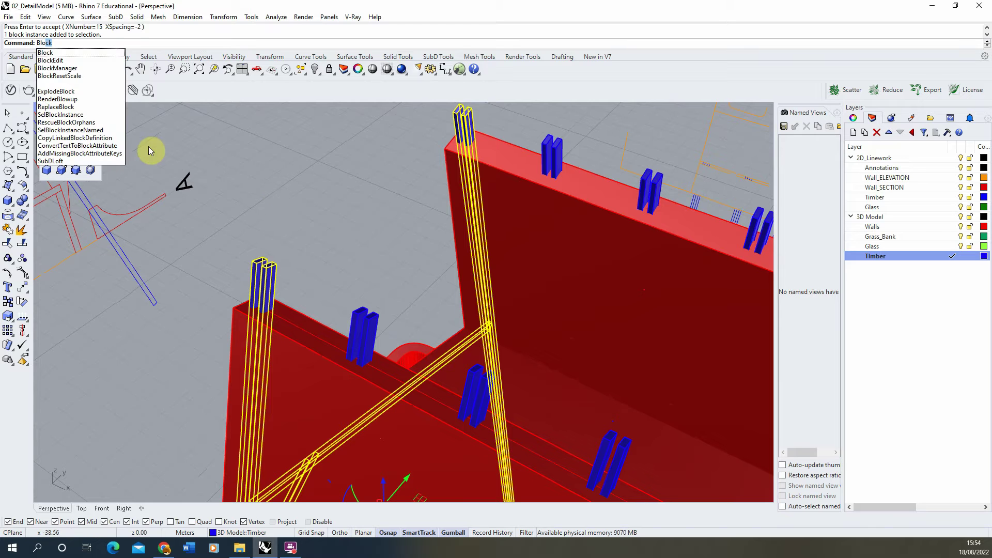
{"action": "left_click", "coordinate": [54, 61]}
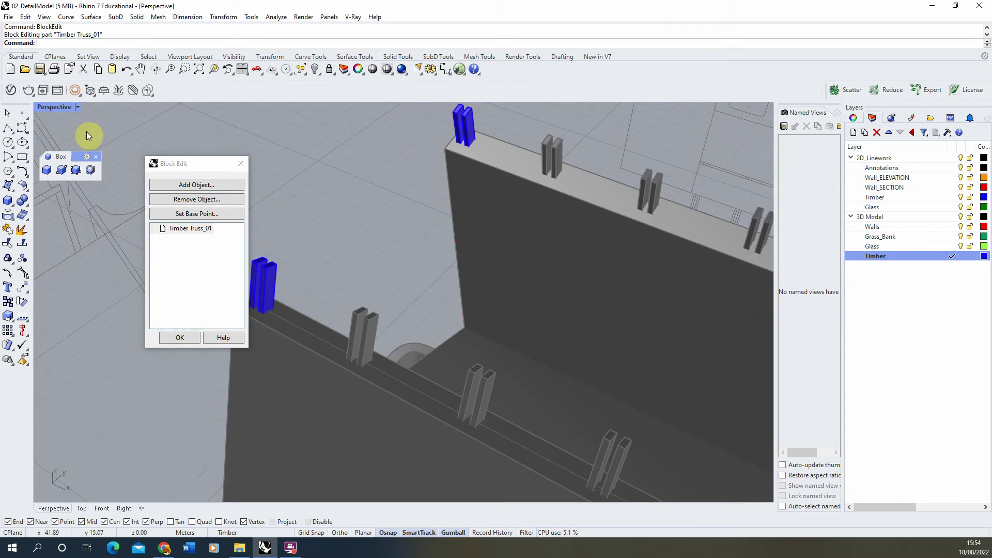
{"action": "left_click_drag", "start_coordinate": [184, 164], "coordinate": [127, 160]}
{"action": "scroll", "coordinate": [227, 233], "scroll_direction": "up", "scroll_amount": 2}
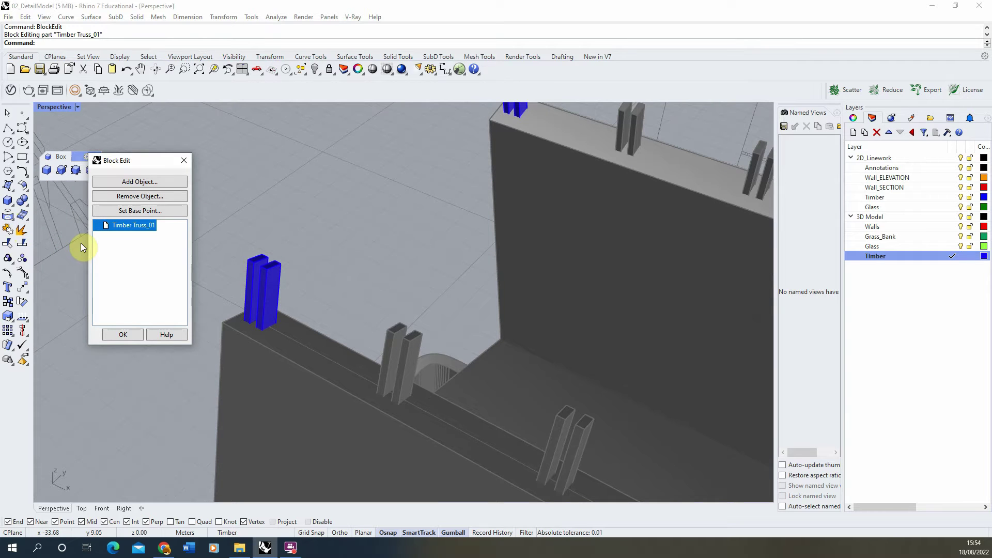
- Extrude the top faces of the end truss's two front leg members upward with ExtrudeSrf
{"action": "left_click", "coordinate": [64, 44]}
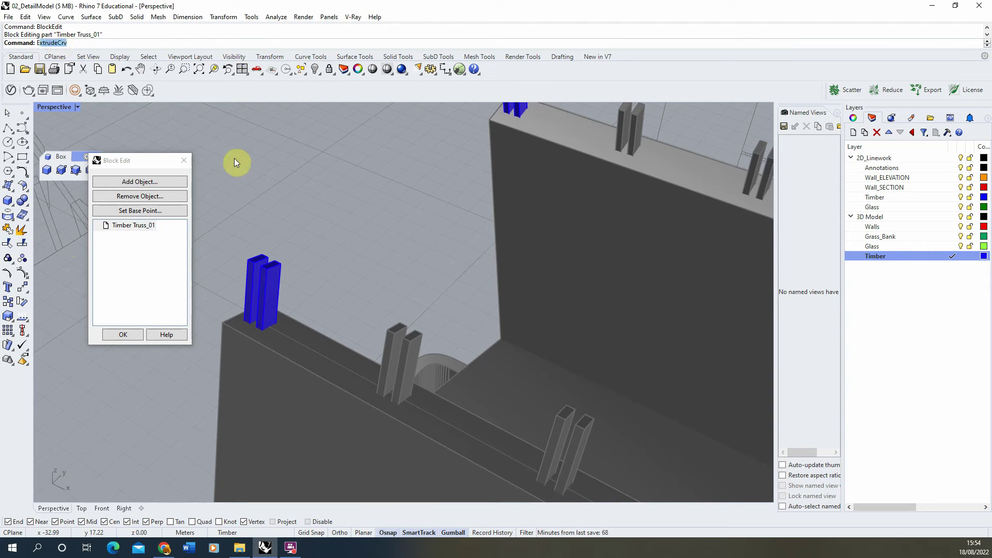
{"action": "type", "text": "Ext"}
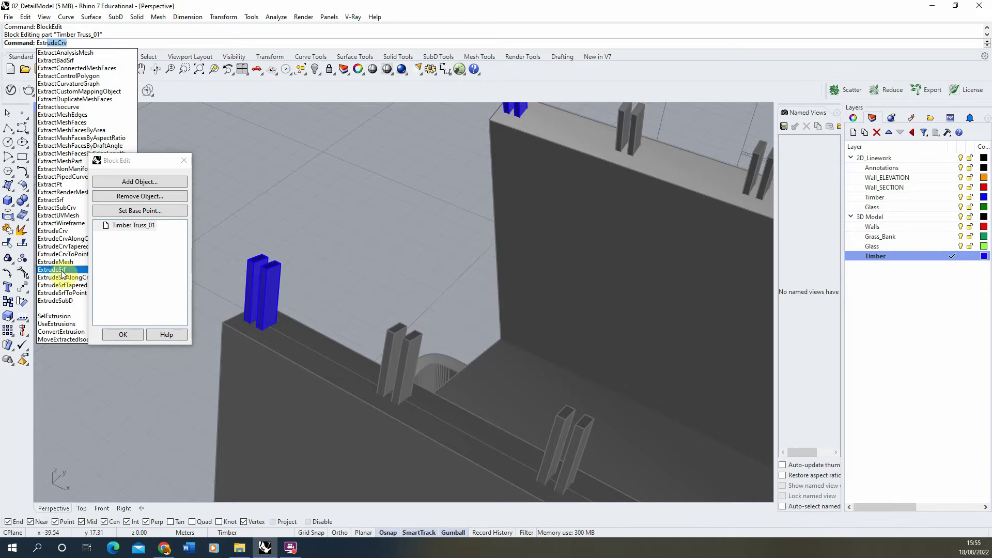
{"action": "left_click", "coordinate": [62, 272]}
{"action": "scroll", "coordinate": [259, 261], "scroll_direction": "up", "scroll_amount": 4}
{"action": "left_click", "coordinate": [279, 276]}
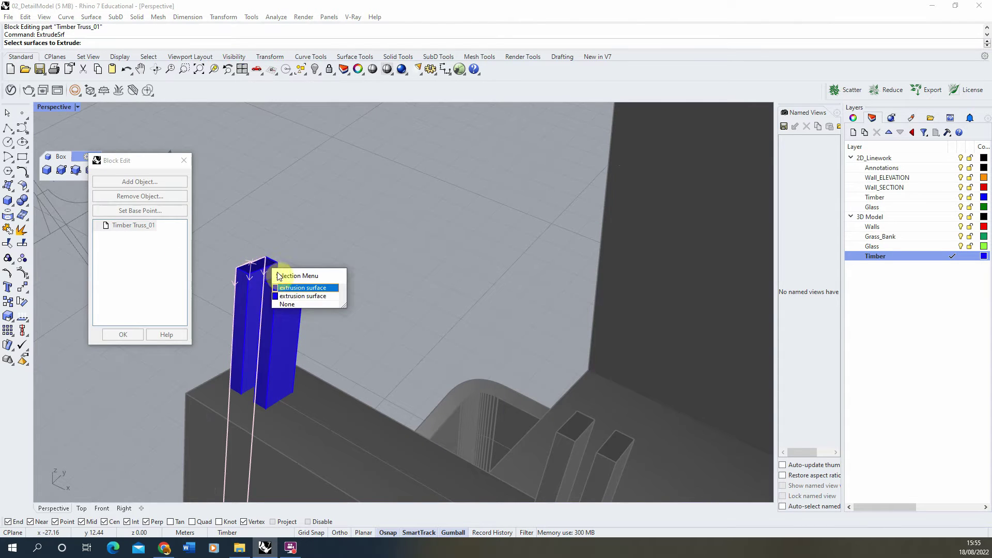
{"action": "left_click", "coordinate": [289, 296]}
{"action": "left_click", "coordinate": [292, 281]}
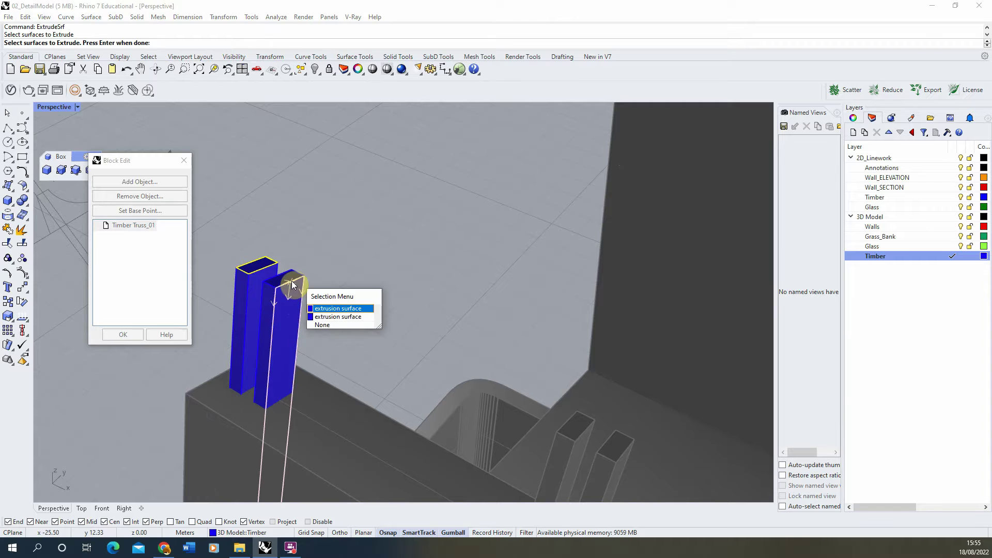
{"action": "left_click", "coordinate": [326, 316]}
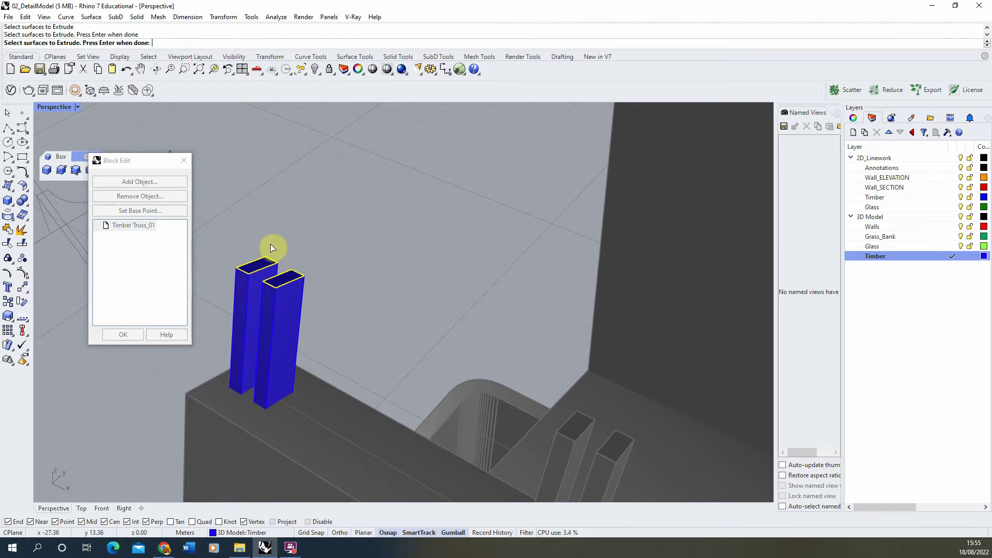
{"action": "key", "text": "Return"}
{"action": "scroll", "coordinate": [272, 248], "scroll_direction": "down", "scroll_amount": 4}
{"action": "left_click", "coordinate": [272, 194]}
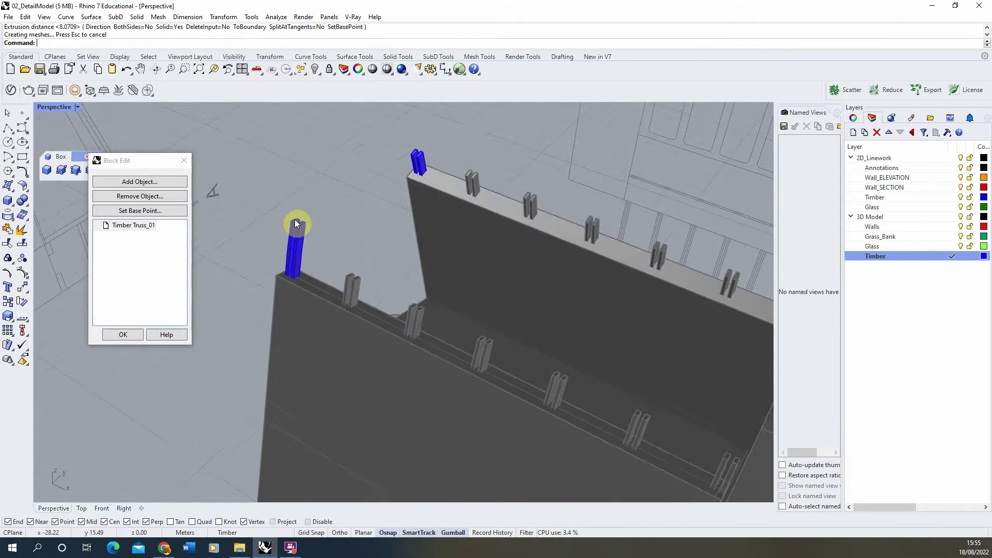
- Accept the Timber Truss_01 block edit, check the full row of trusses, and undo the edit
{"action": "right_click_drag", "start_coordinate": [296, 223], "coordinate": [247, 156]}
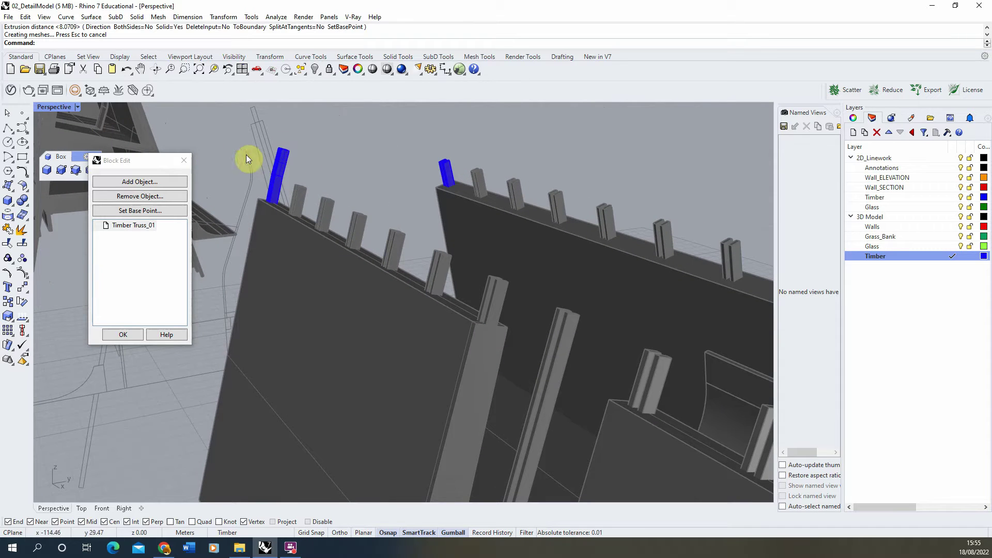
{"action": "left_click", "coordinate": [123, 334]}
{"action": "right_click_drag", "start_coordinate": [151, 328], "coordinate": [403, 225]}
{"action": "key", "text": "ctrl+z"}
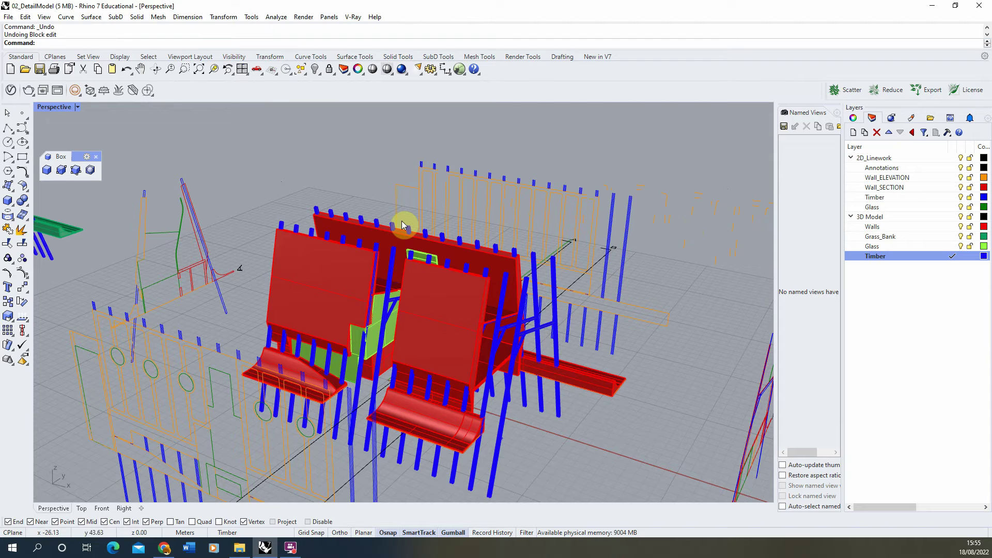
- Explode the two truss blocks standing in the glazed gap between the two front walls
{"action": "left_click", "coordinate": [423, 255]}
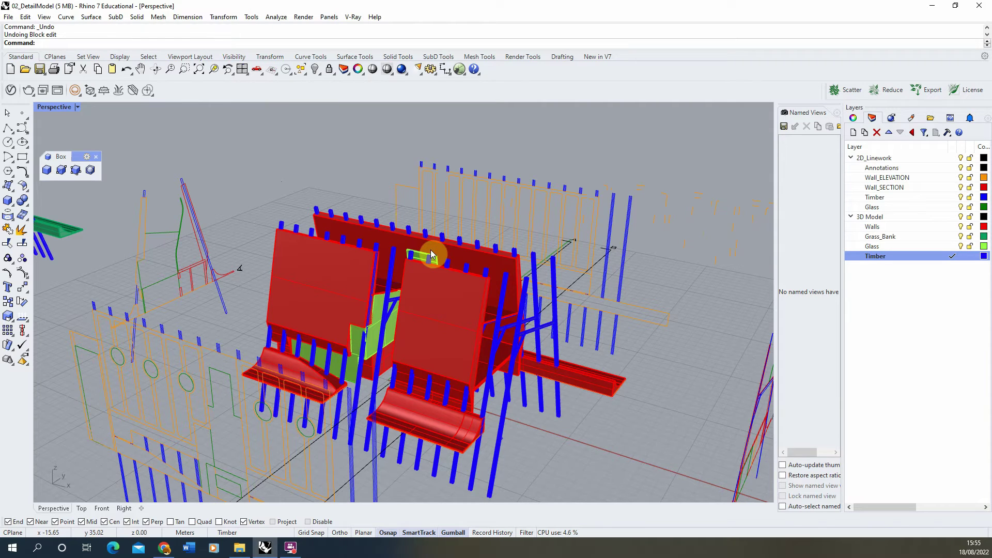
{"action": "scroll", "coordinate": [379, 235], "scroll_direction": "down", "scroll_amount": 5}
{"action": "right_click_drag", "start_coordinate": [355, 243], "coordinate": [403, 284]}
{"action": "scroll", "coordinate": [375, 299], "scroll_direction": "up", "scroll_amount": 3}
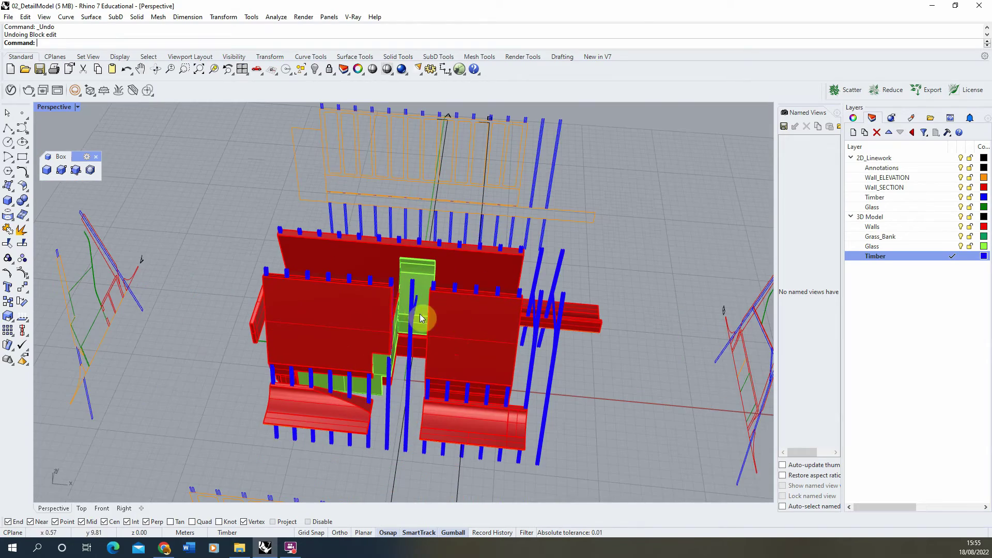
{"action": "right_click_drag", "start_coordinate": [478, 331], "coordinate": [458, 312]}
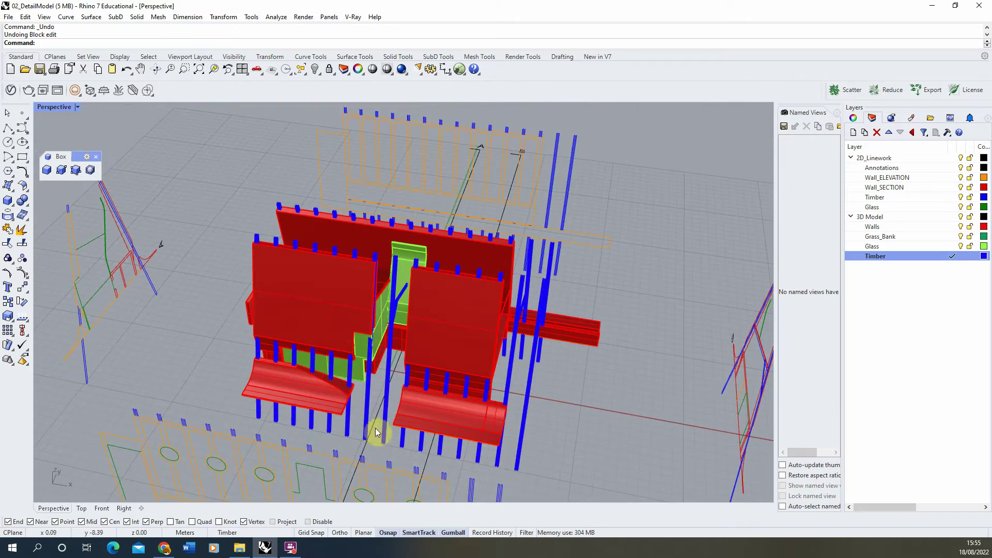
{"action": "scroll", "coordinate": [387, 416], "scroll_direction": "up", "scroll_amount": 3}
{"action": "left_click", "coordinate": [387, 416]}
{"action": "right_click_drag", "start_coordinate": [388, 416], "coordinate": [423, 237]}
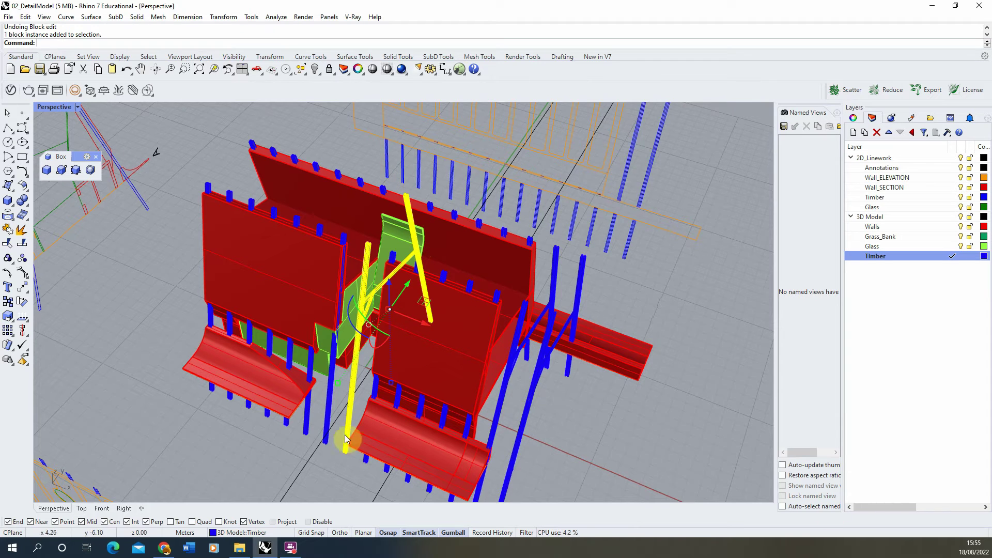
{"action": "left_click", "coordinate": [330, 414]}
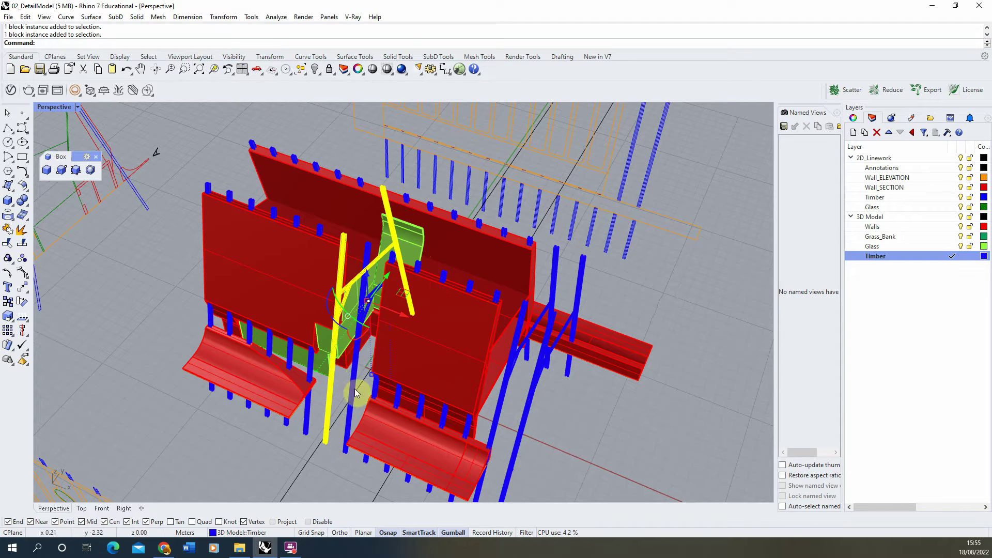
{"action": "left_click", "coordinate": [356, 389], "text": "shift"}
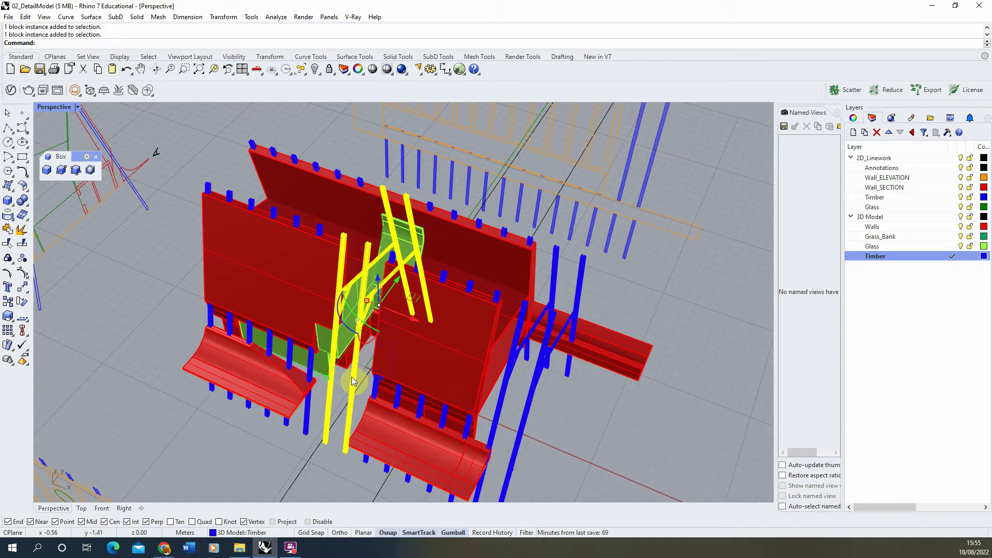
{"action": "type", "text": "Explode"}
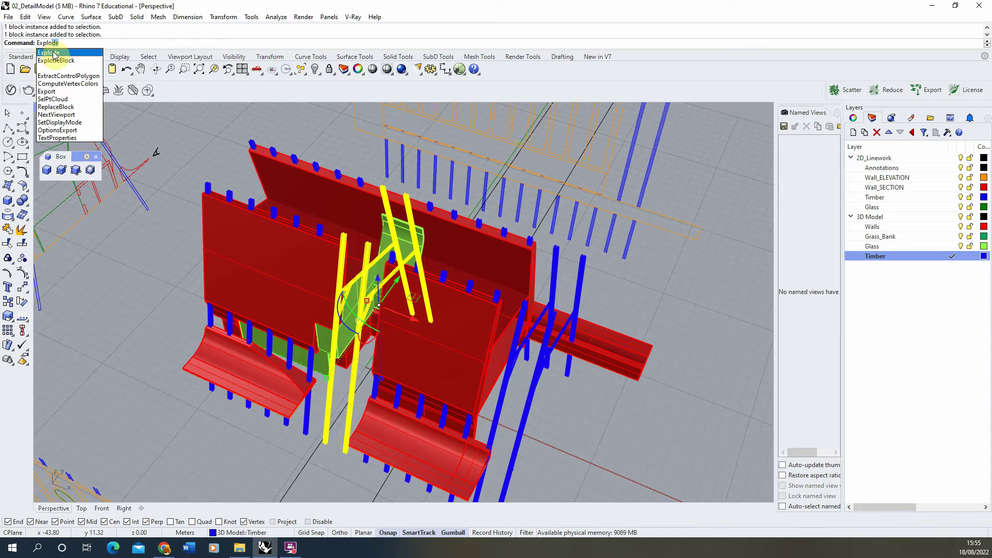
{"action": "left_click", "coordinate": [52, 52]}
- Delete the long front leg members of the two exploded trusses in the gap between the front walls
{"action": "left_click", "coordinate": [351, 390]}
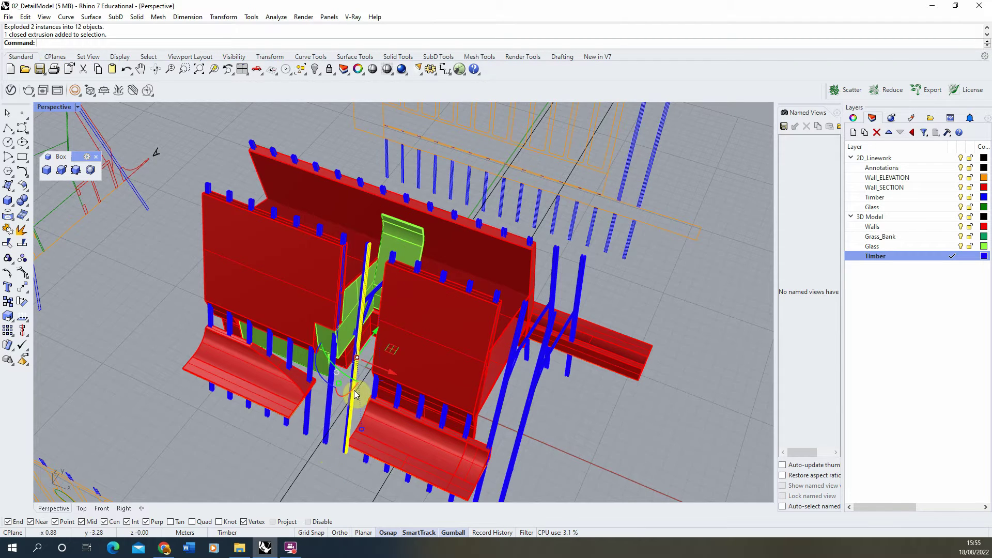
{"action": "scroll", "coordinate": [351, 394], "scroll_direction": "up", "scroll_amount": 5}
{"action": "left_click", "coordinate": [351, 403]}
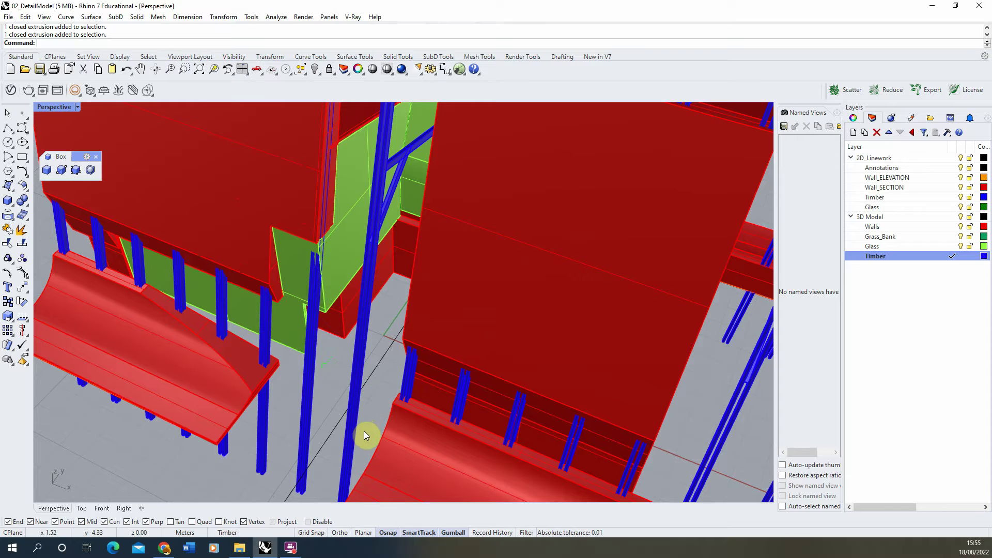
{"action": "key", "text": "Delete"}
{"action": "left_click", "coordinate": [297, 418]}
{"action": "key", "text": "Delete"}
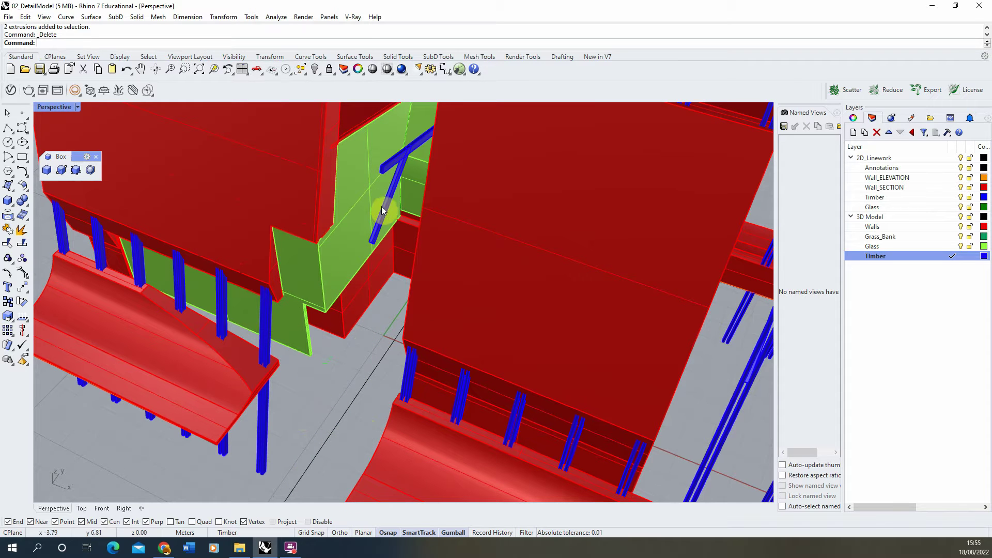
- Delete the diagonal brace of the exploded truss left in the glazed gap between the front walls
{"action": "left_click", "coordinate": [389, 181]}
{"action": "key", "text": "Delete"}
{"action": "scroll", "coordinate": [372, 270], "scroll_direction": "down", "scroll_amount": 8}
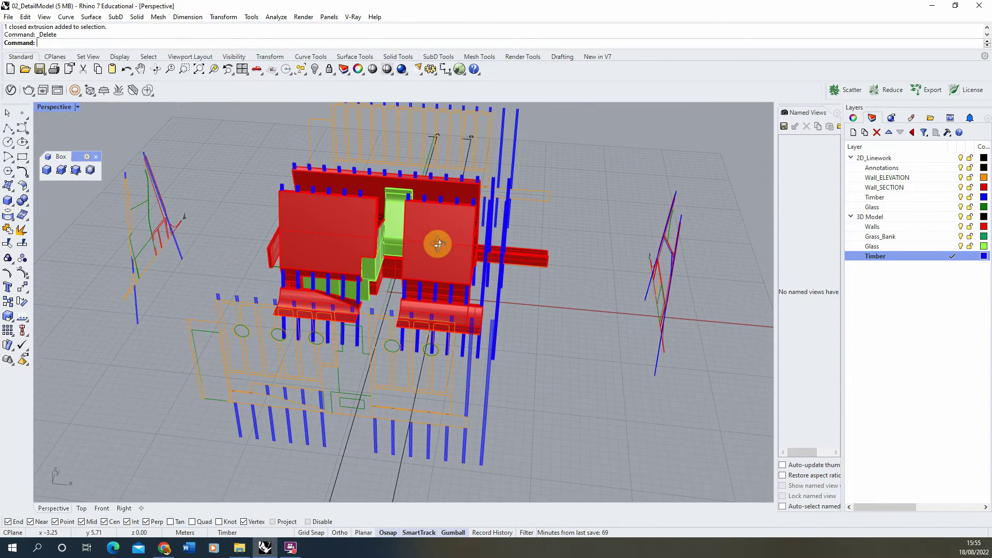
- Isolate the front elevation linework lying in front of the building
{"action": "right_click_drag", "start_coordinate": [431, 340], "coordinate": [403, 336]}
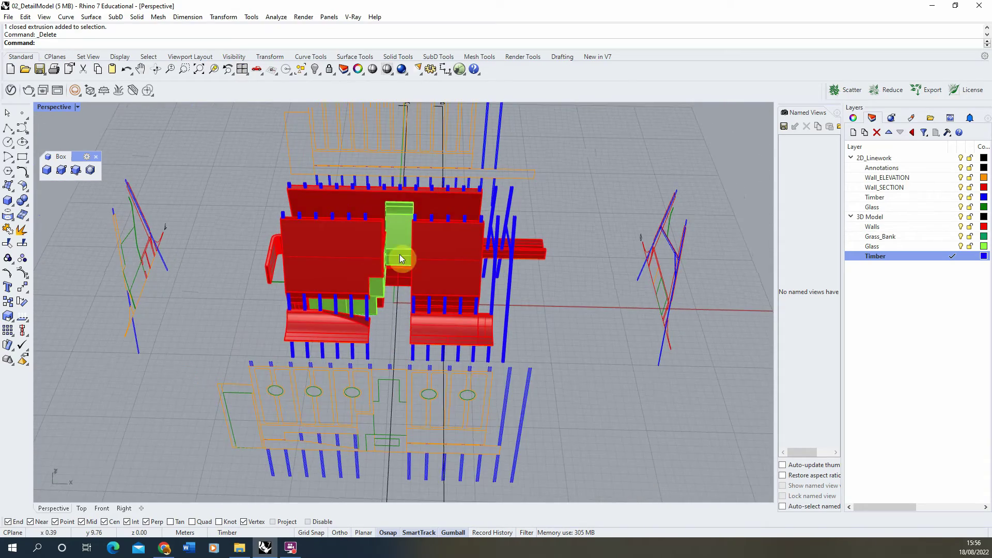
{"action": "right_click_drag", "start_coordinate": [400, 254], "coordinate": [426, 214]}
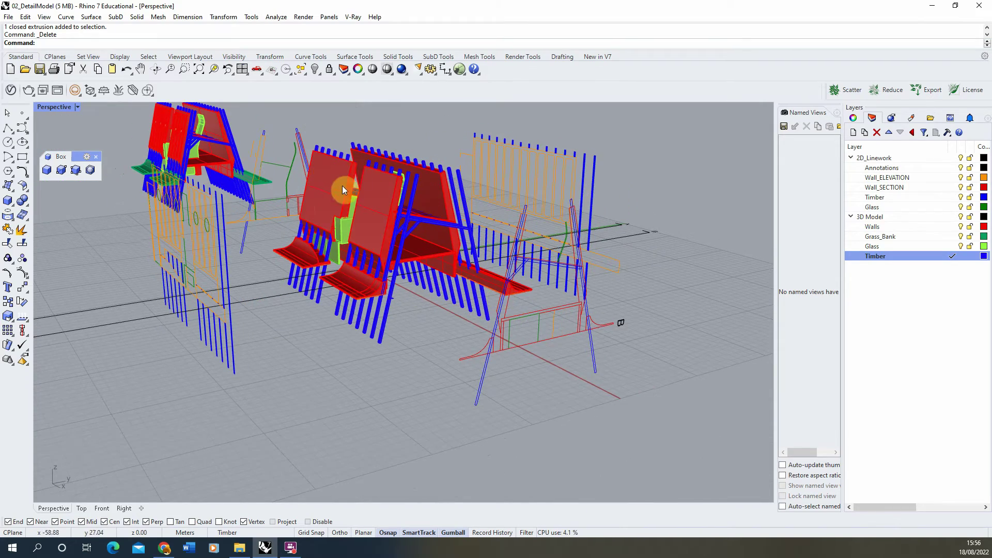
{"action": "right_click_drag", "start_coordinate": [342, 190], "coordinate": [301, 219]}
{"action": "scroll", "coordinate": [279, 211], "scroll_direction": "up", "scroll_amount": 3}
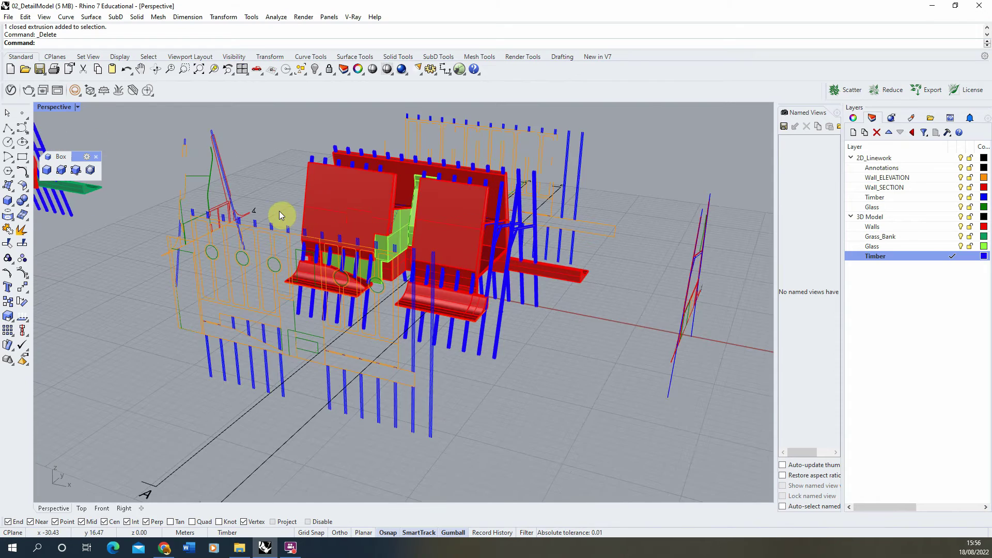
{"action": "scroll", "coordinate": [261, 282], "scroll_direction": "up", "scroll_amount": 3}
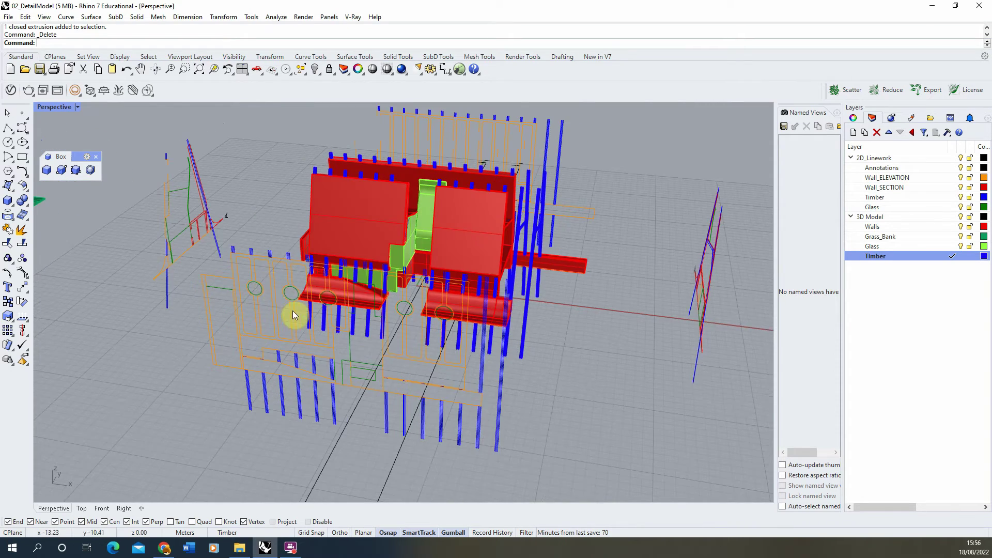
{"action": "scroll", "coordinate": [293, 315], "scroll_direction": "down", "scroll_amount": 4}
{"action": "right_click_drag", "start_coordinate": [295, 315], "coordinate": [321, 426]}
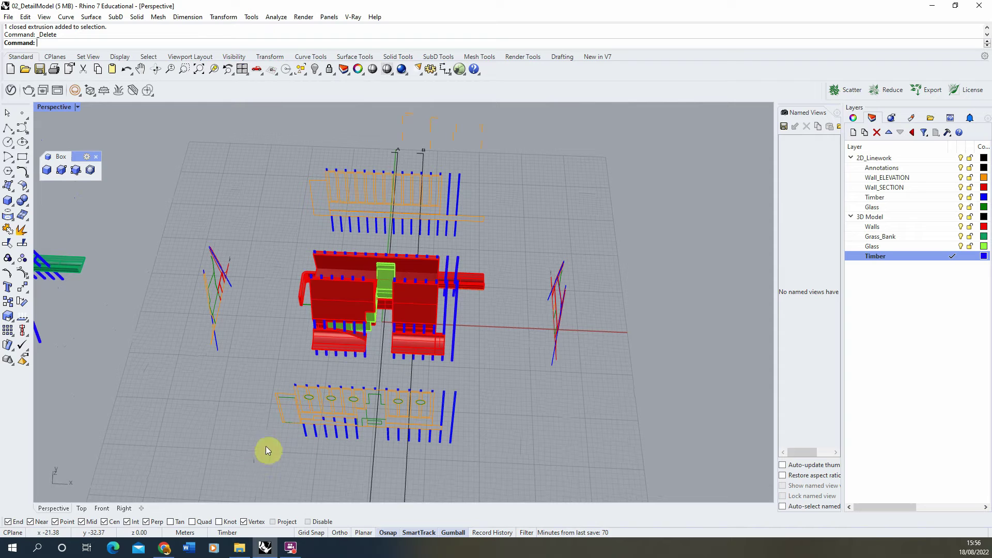
{"action": "left_click_drag", "start_coordinate": [267, 451], "coordinate": [469, 375]}
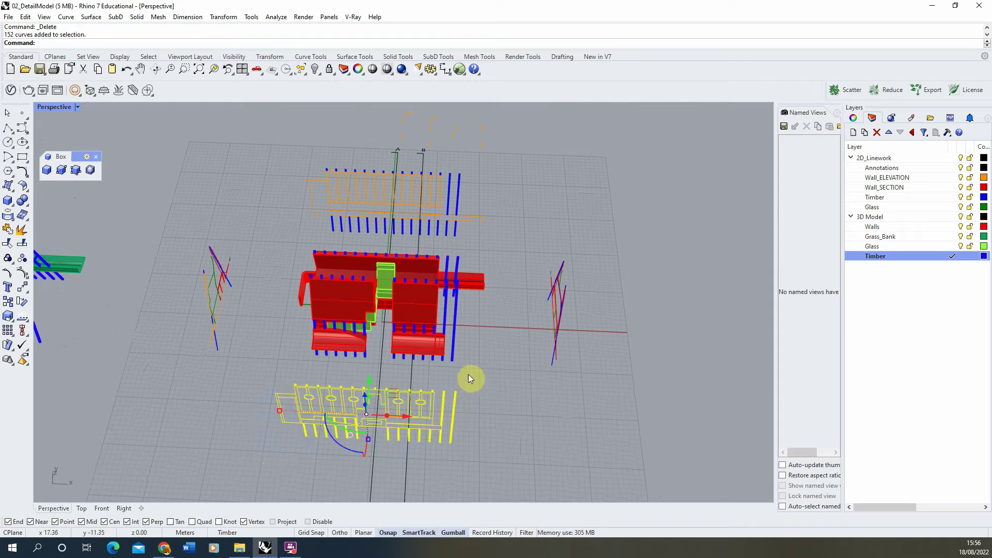
{"action": "left_click", "coordinate": [319, 77]}
{"action": "left_click", "coordinate": [364, 98]}
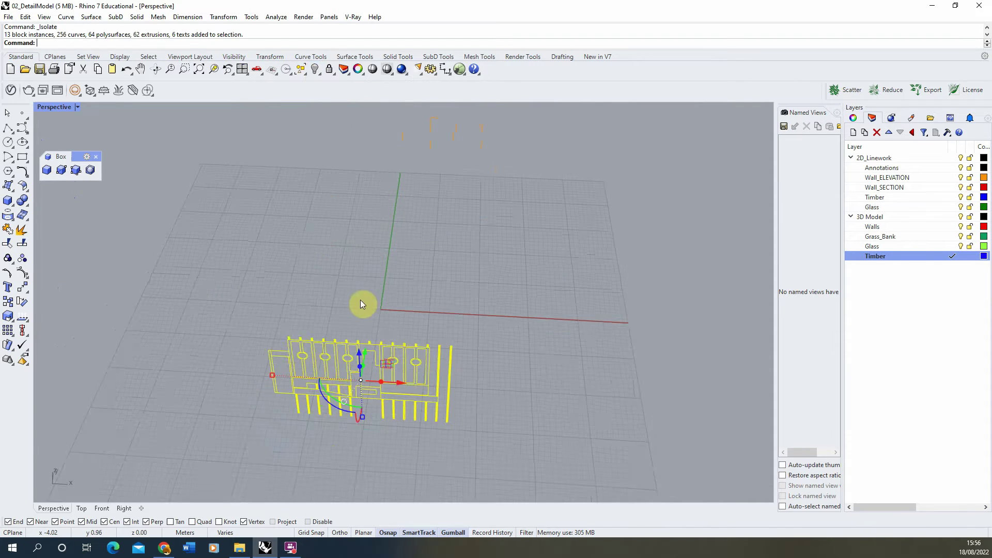
- Examine the rounded panel outlines around the circular windows in the front elevation, one closed curve at a time
{"action": "left_click", "coordinate": [363, 243]}
{"action": "scroll", "coordinate": [363, 242], "scroll_direction": "up", "scroll_amount": 5}
{"action": "left_click", "coordinate": [330, 253]}
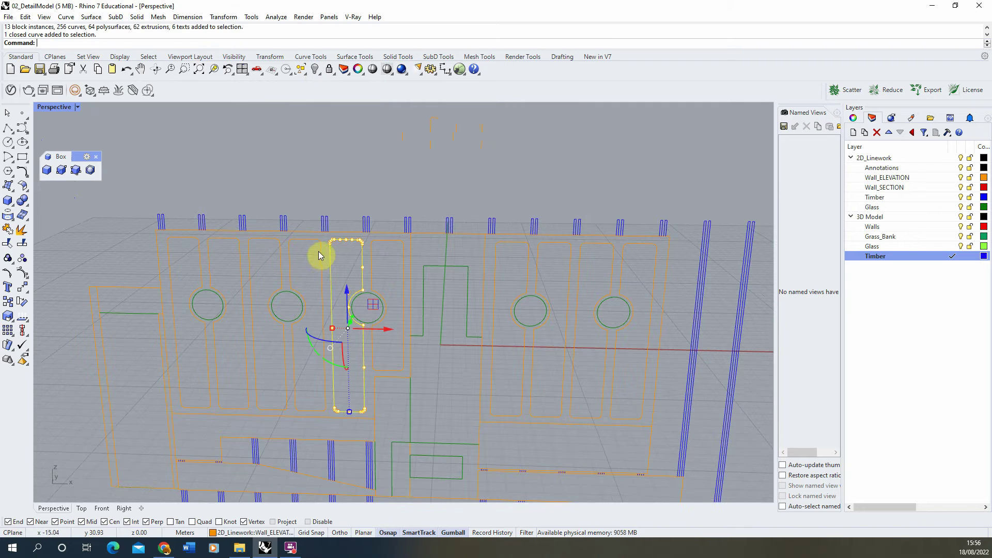
{"action": "left_click", "coordinate": [318, 251]}
{"action": "left_click", "coordinate": [280, 251]}
{"action": "left_click", "coordinate": [240, 247]}
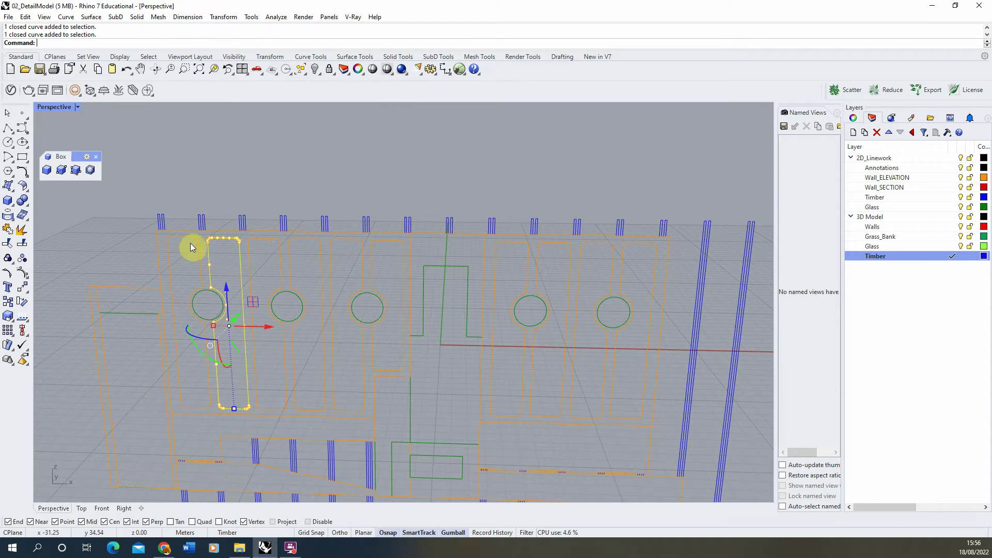
{"action": "left_click", "coordinate": [189, 243]}
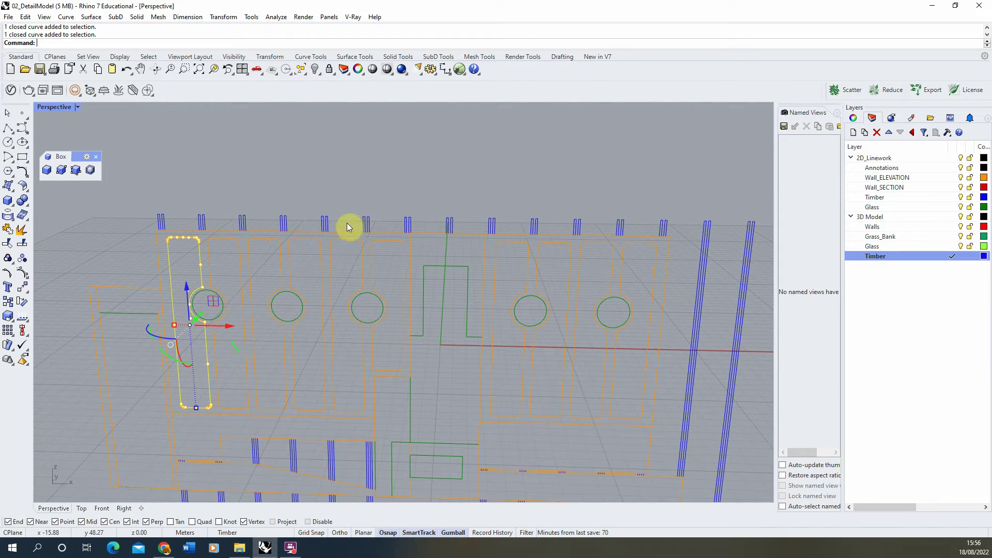
{"action": "scroll", "coordinate": [321, 189], "scroll_direction": "down", "scroll_amount": 5}
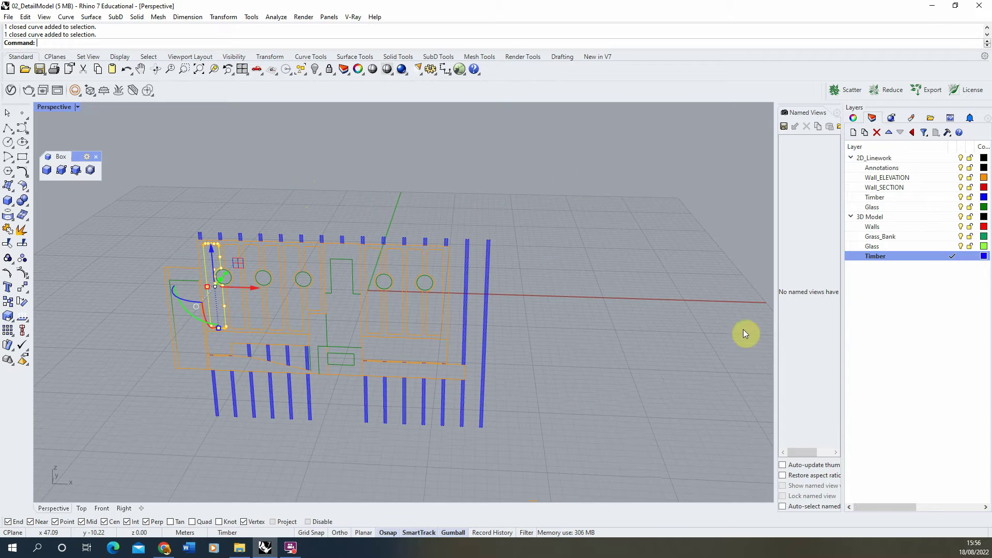
- Unisolate the front elevation linework to bring back all hidden objects
{"action": "left_click_drag", "start_coordinate": [532, 195], "coordinate": [138, 463]}
{"action": "left_click", "coordinate": [326, 76]}
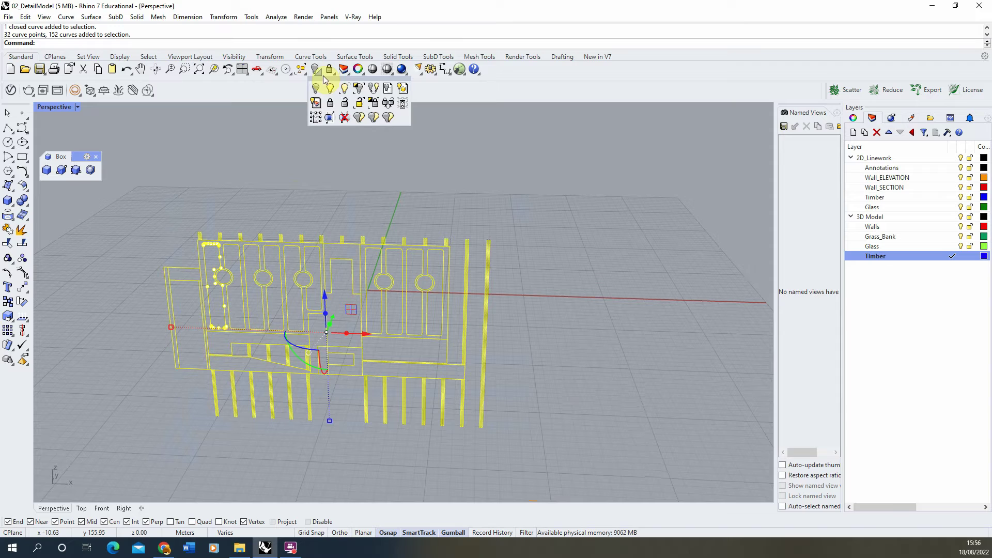
{"action": "left_click", "coordinate": [354, 91]}
- Examine the recessed panels and circular windows on the front walls of the finished reference model
{"action": "scroll", "coordinate": [457, 255], "scroll_direction": "down", "scroll_amount": 3}
{"action": "scroll", "coordinate": [111, 228], "scroll_direction": "up", "scroll_amount": 10}
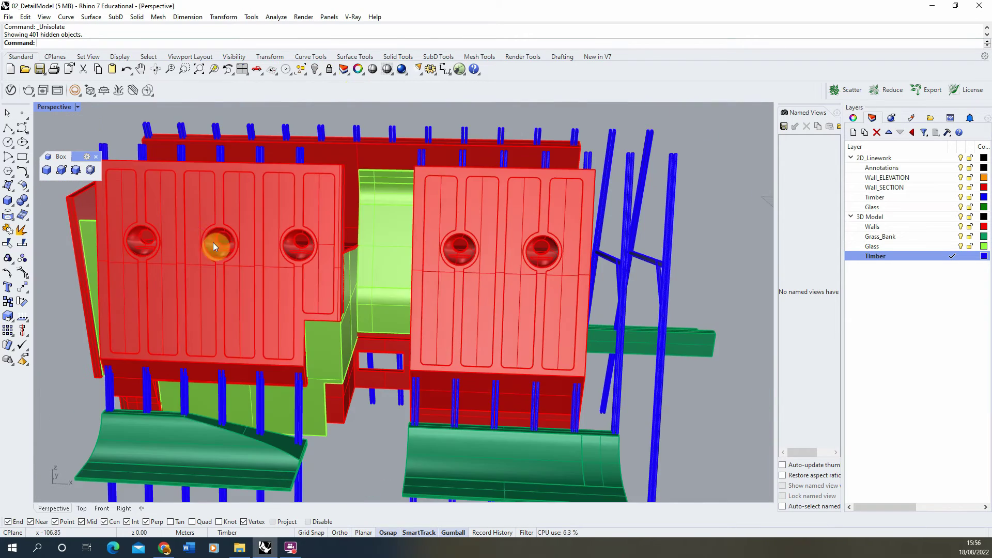
{"action": "right_click_drag", "start_coordinate": [213, 242], "coordinate": [159, 245]}
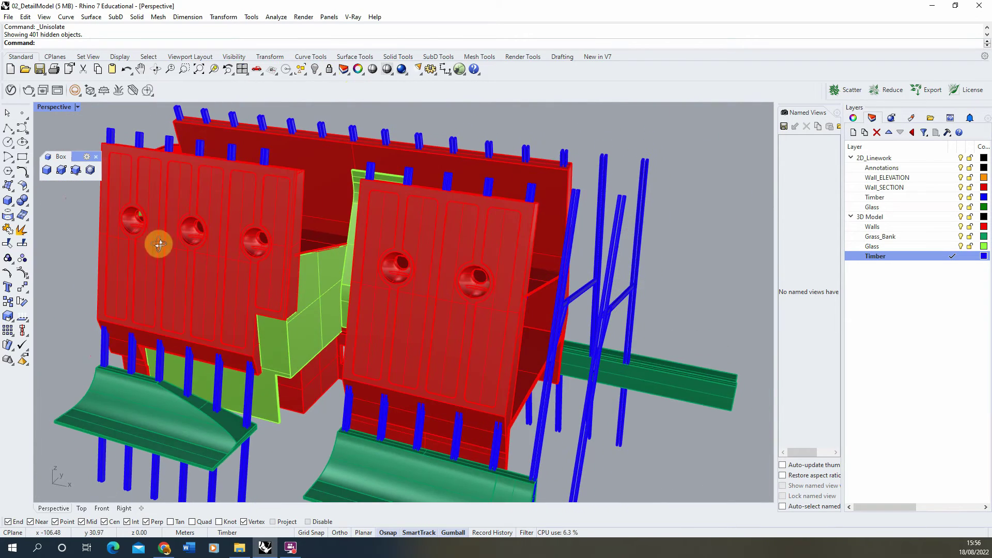
{"action": "scroll", "coordinate": [137, 248], "scroll_direction": "up", "scroll_amount": 8}
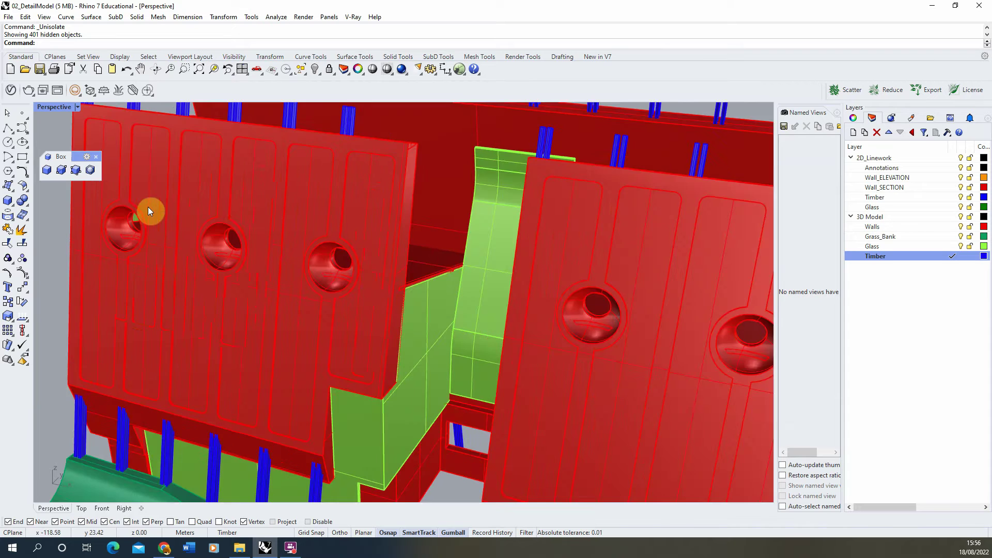
{"action": "scroll", "coordinate": [160, 231], "scroll_direction": "down", "scroll_amount": 6}
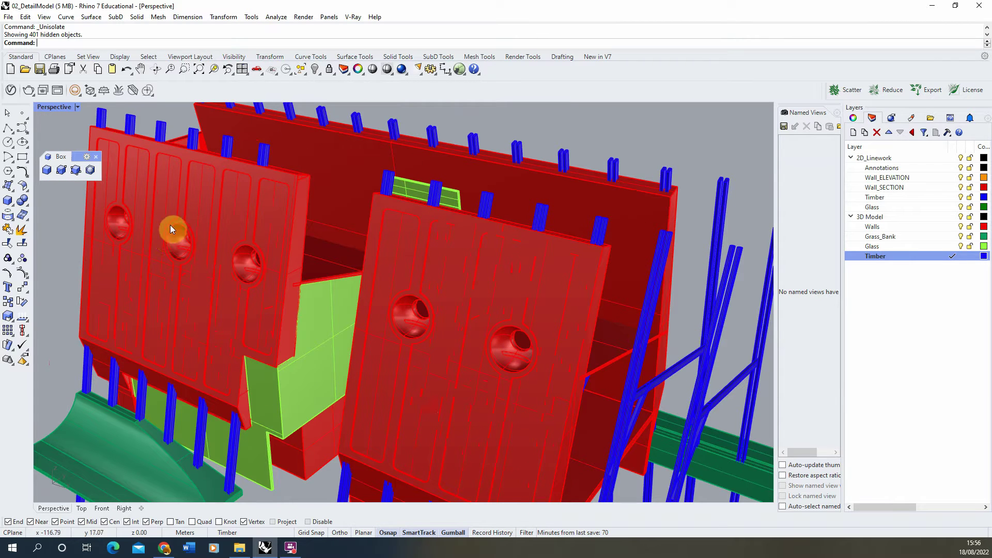
{"action": "scroll", "coordinate": [165, 236], "scroll_direction": "down", "scroll_amount": 8}
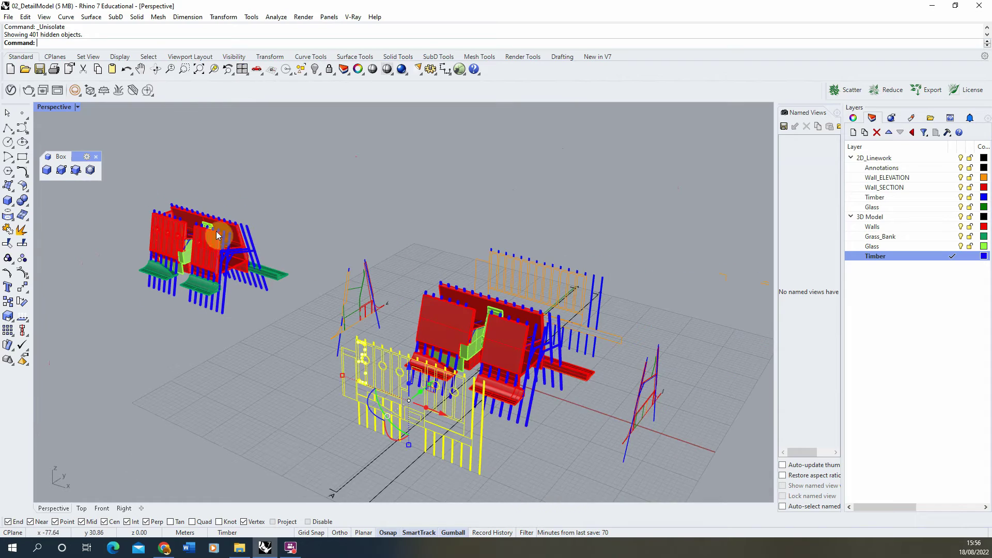
{"action": "scroll", "coordinate": [387, 326], "scroll_direction": "up", "scroll_amount": 8}
{"action": "left_click", "coordinate": [386, 314]}
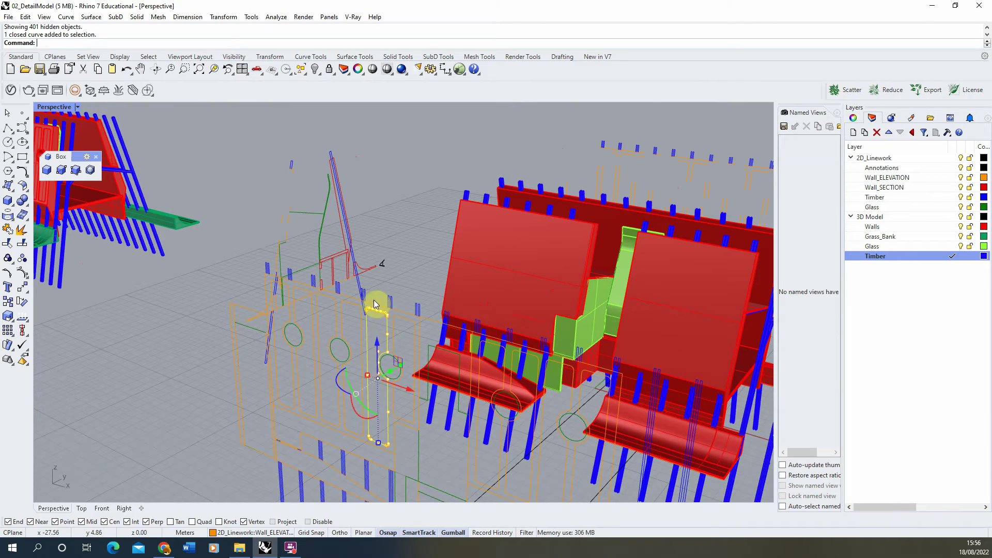
{"action": "right_click_drag", "start_coordinate": [374, 302], "coordinate": [306, 324]}
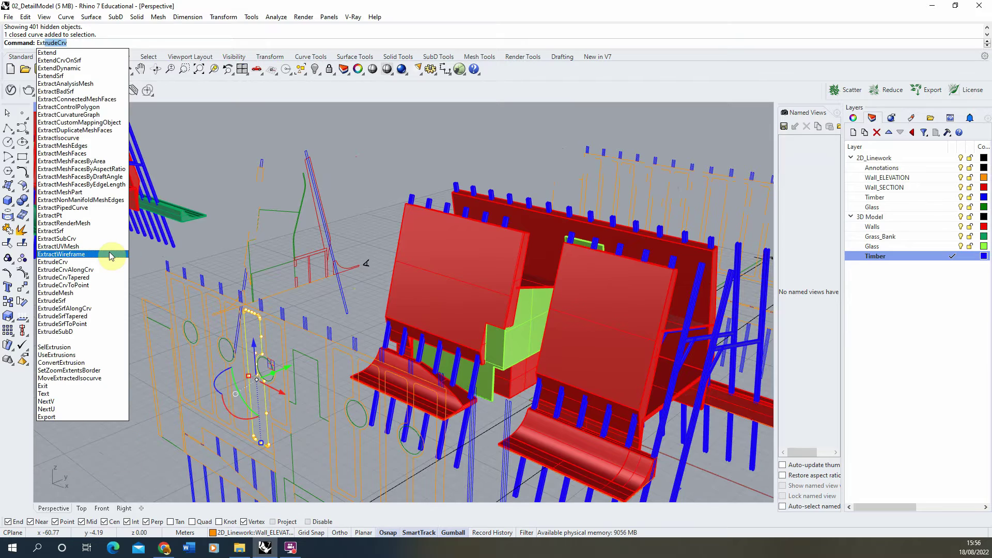
{"action": "key", "text": "Return"}
{"action": "right_click_drag", "start_coordinate": [486, 277], "coordinate": [258, 198]}
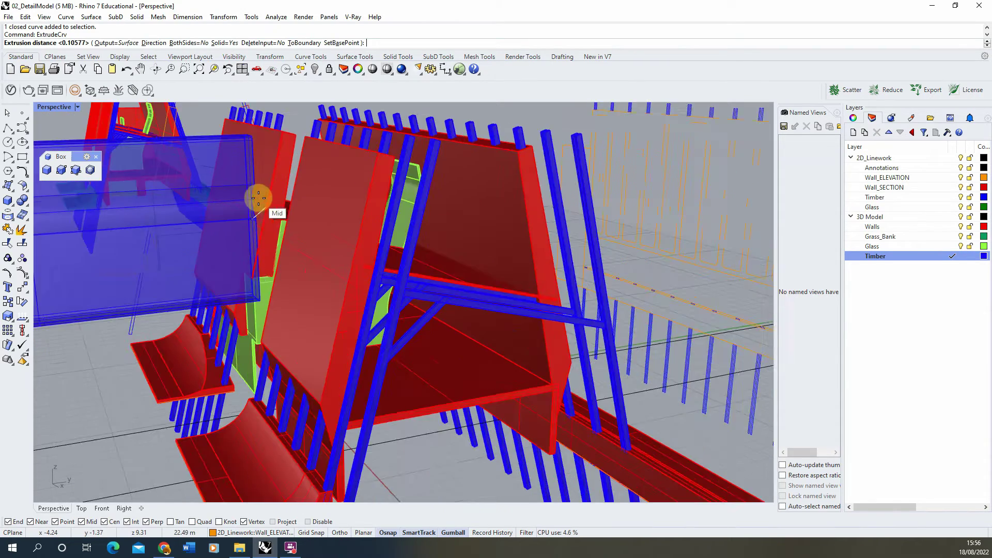
{"action": "scroll", "coordinate": [258, 198], "scroll_direction": "up", "scroll_amount": 5}
{"action": "scroll", "coordinate": [298, 180], "scroll_direction": "down", "scroll_amount": 5}
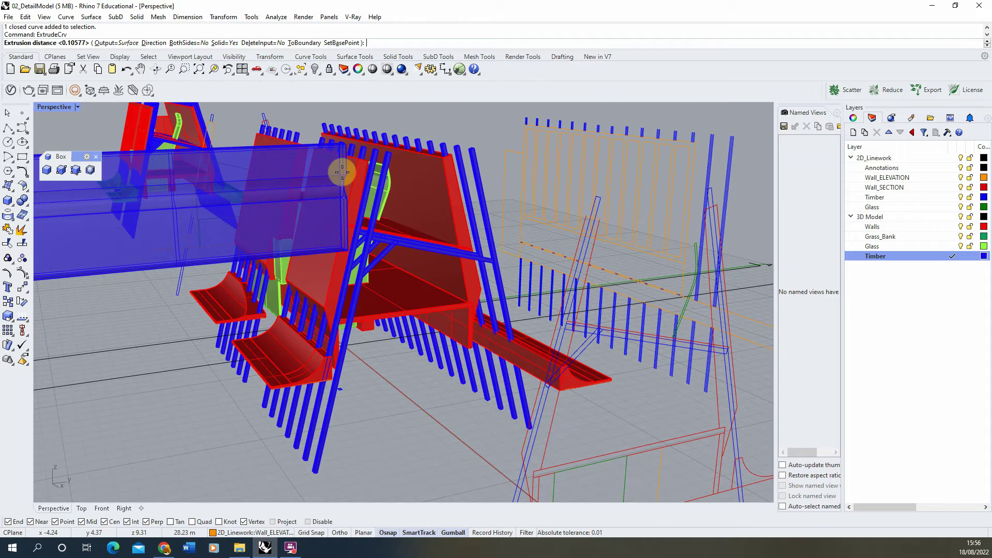
{"action": "key", "text": "Escape"}
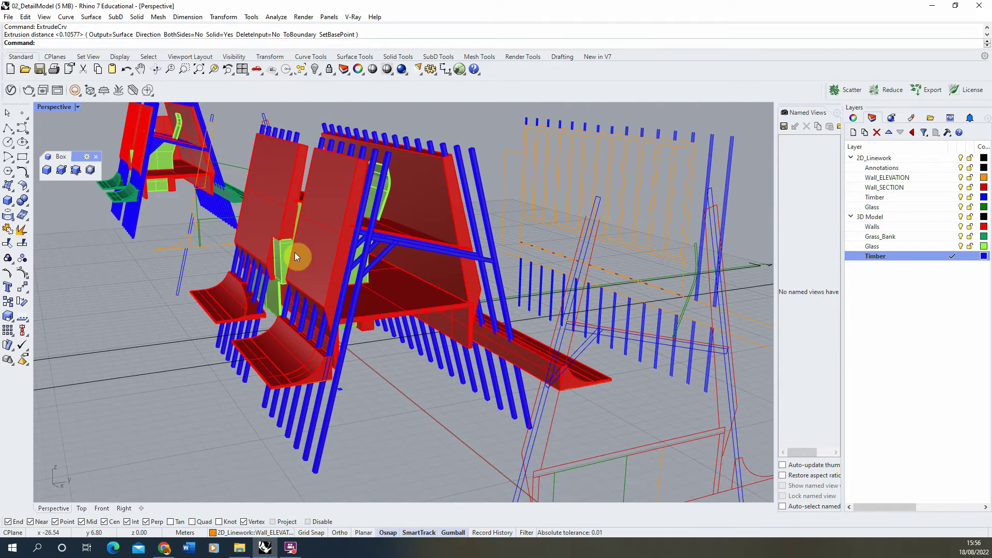
- Inspect individual panel outlines of the front elevation and compare their position with the sloping front walls
{"action": "scroll", "coordinate": [288, 250], "scroll_direction": "down", "scroll_amount": 5}
{"action": "scroll", "coordinate": [239, 238], "scroll_direction": "up", "scroll_amount": 4}
{"action": "right_click_drag", "start_coordinate": [239, 238], "coordinate": [261, 256]}
{"action": "scroll", "coordinate": [327, 294], "scroll_direction": "up", "scroll_amount": 4}
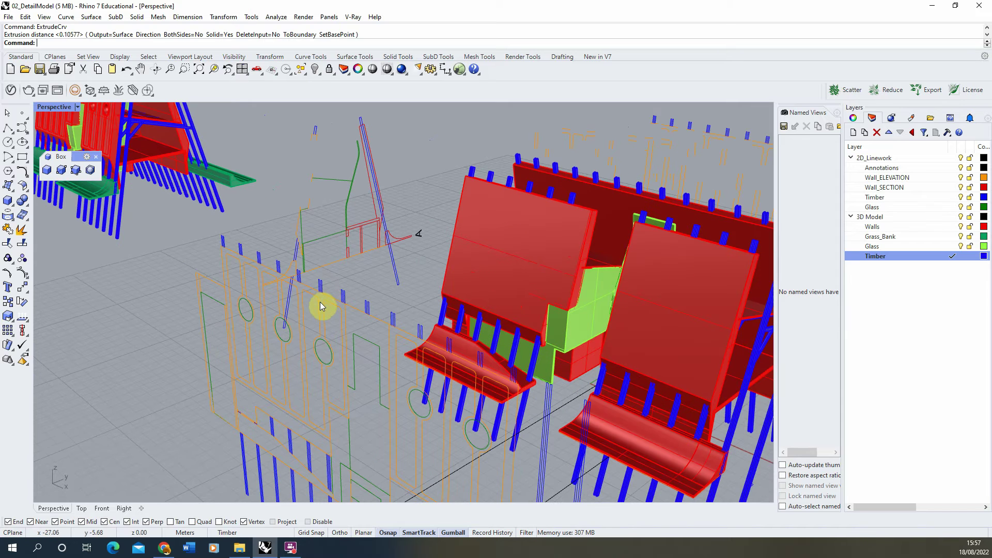
{"action": "left_click", "coordinate": [321, 305]}
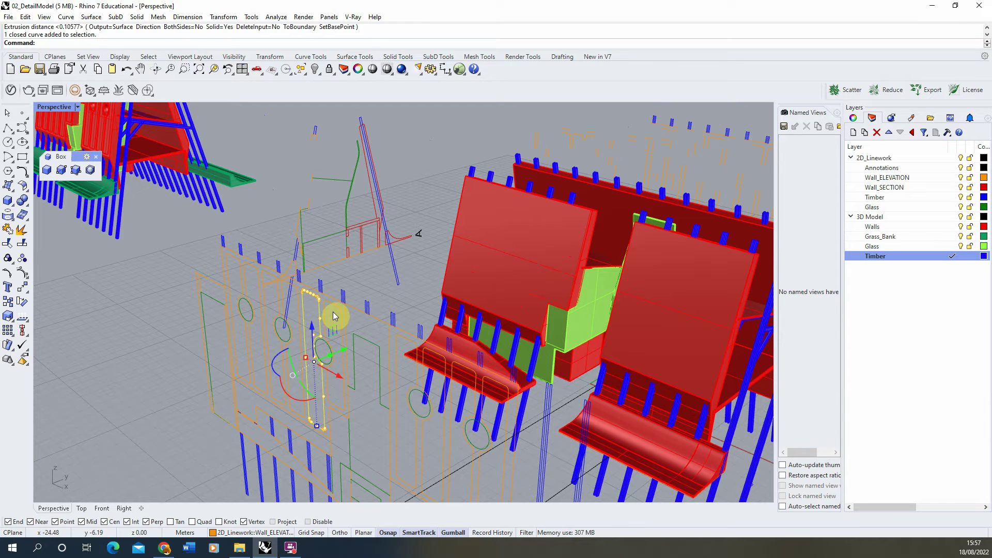
{"action": "left_click", "coordinate": [148, 299]}
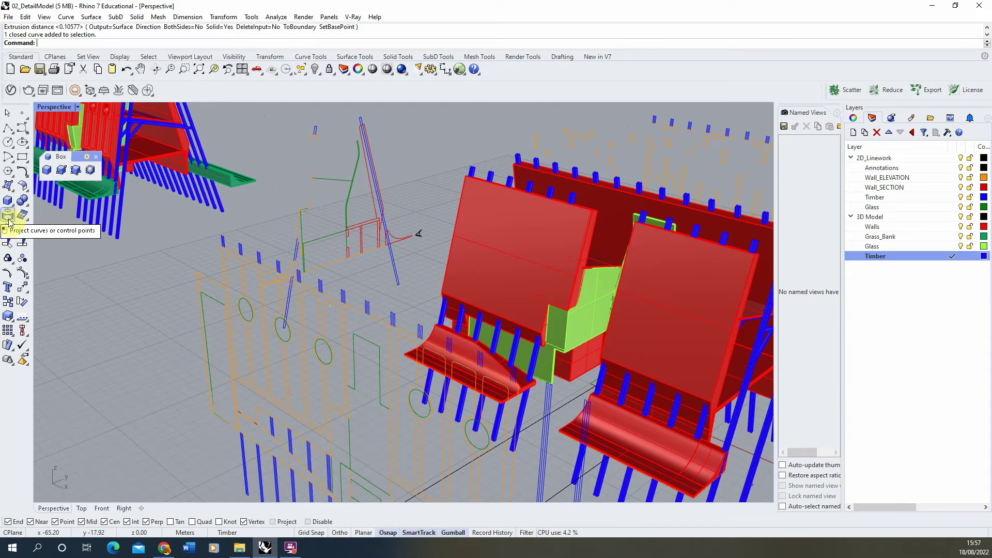
{"action": "left_click", "coordinate": [257, 378]}
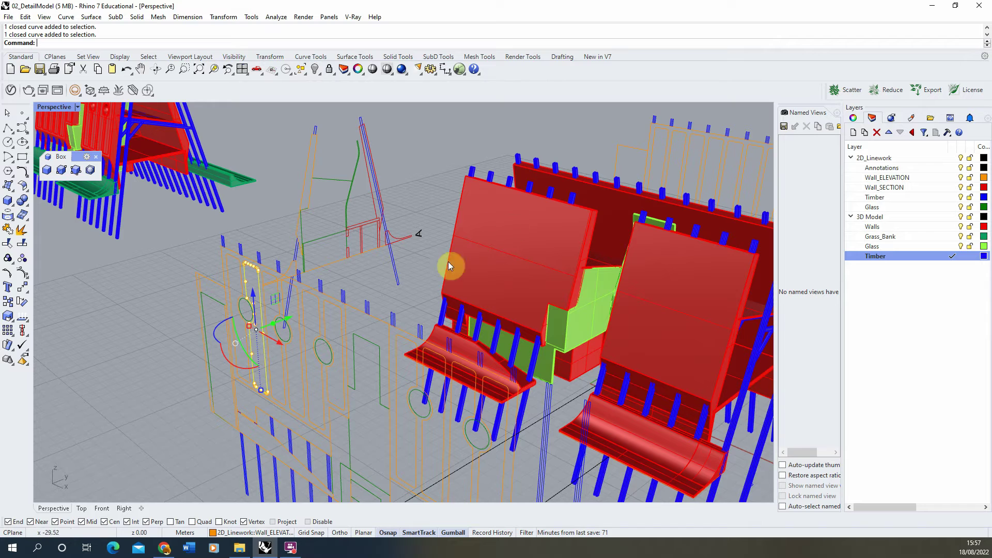
{"action": "scroll", "coordinate": [374, 280], "scroll_direction": "down", "scroll_amount": 5}
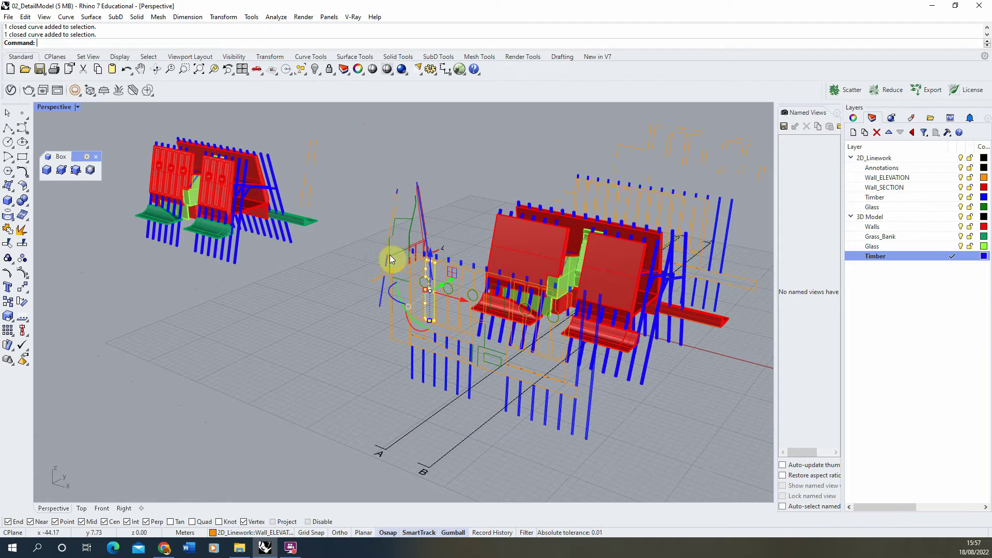
{"action": "right_click_drag", "start_coordinate": [421, 266], "coordinate": [418, 277]}
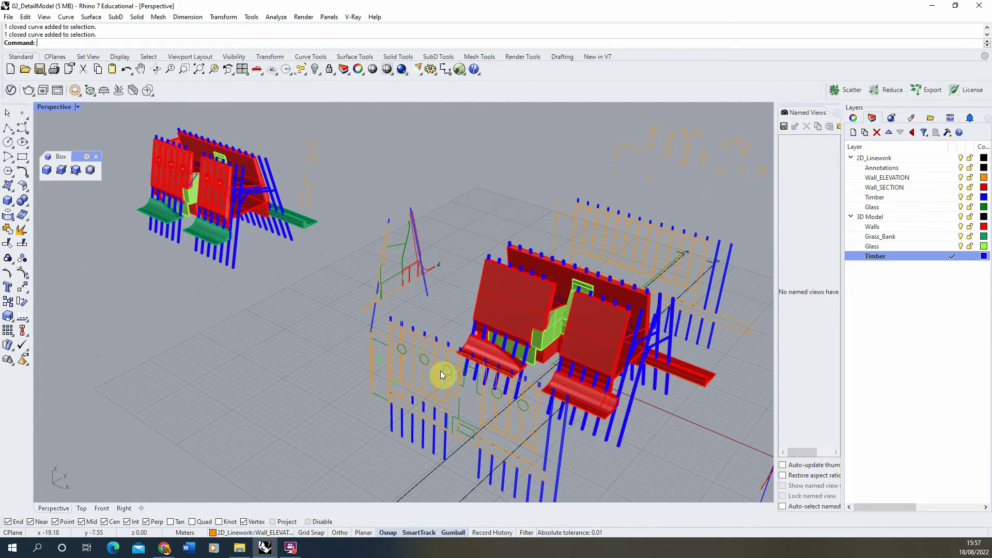
{"action": "scroll", "coordinate": [413, 372], "scroll_direction": "up", "scroll_amount": 4}
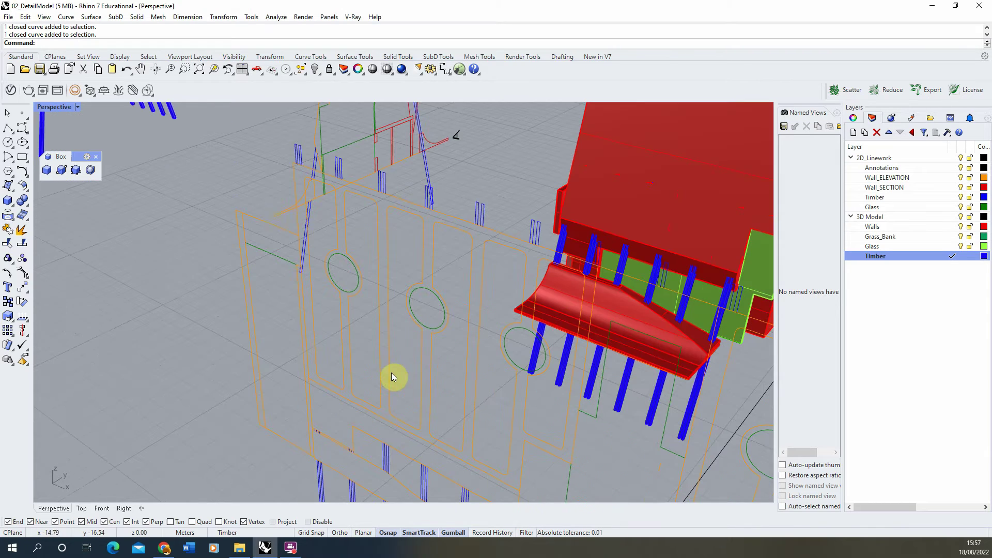
- Start a curve projection and select all the rounded panel outlines on both halves of the front elevation
{"action": "left_click", "coordinate": [11, 217]}
{"action": "scroll", "coordinate": [165, 226], "scroll_direction": "down", "scroll_amount": 3}
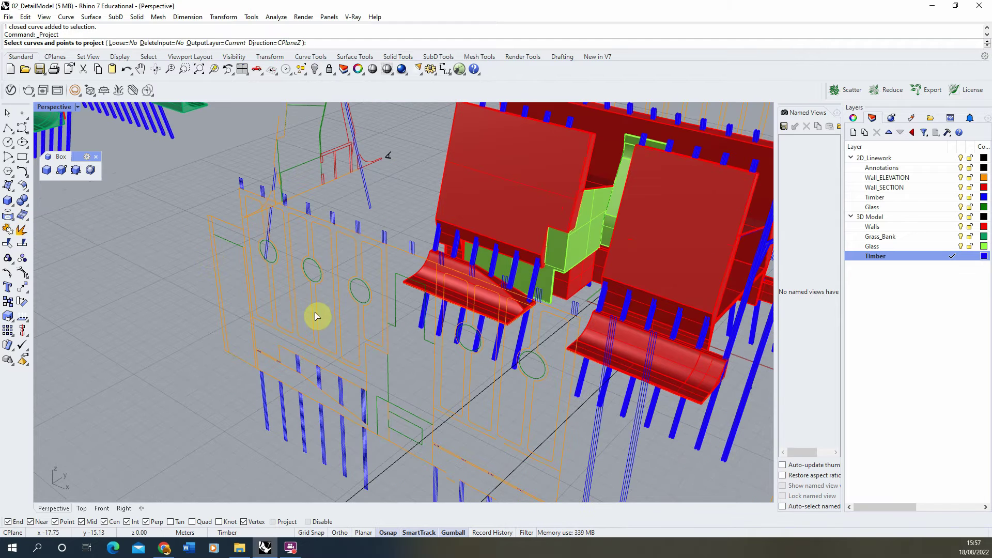
{"action": "left_click_drag", "start_coordinate": [326, 302], "coordinate": [266, 313]}
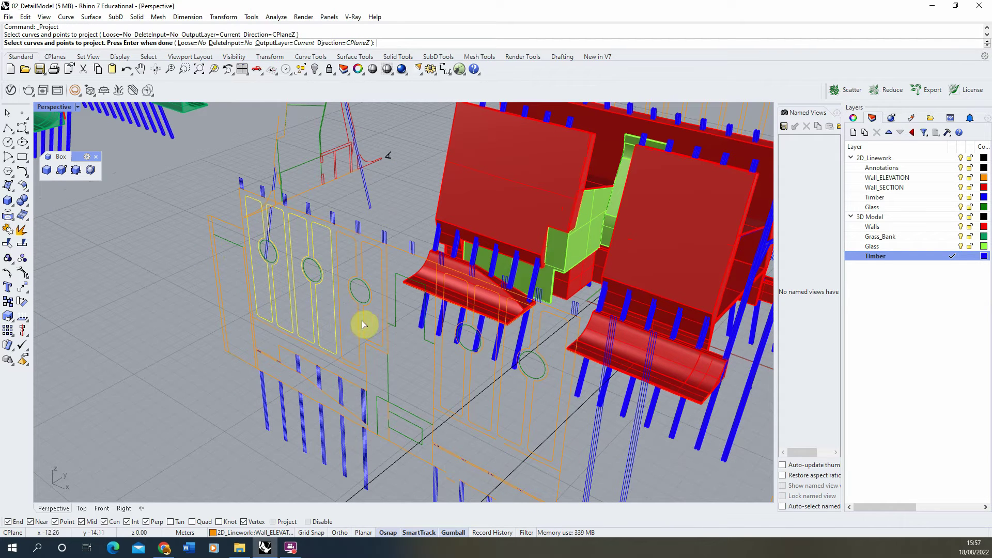
{"action": "left_click", "coordinate": [371, 324]}
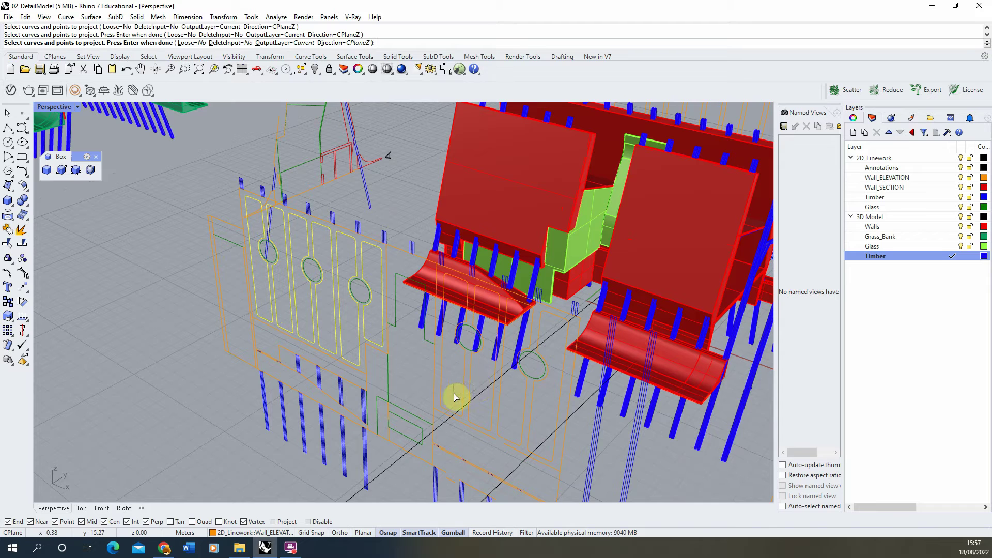
{"action": "left_click", "coordinate": [508, 413]}
{"action": "left_click", "coordinate": [488, 420]}
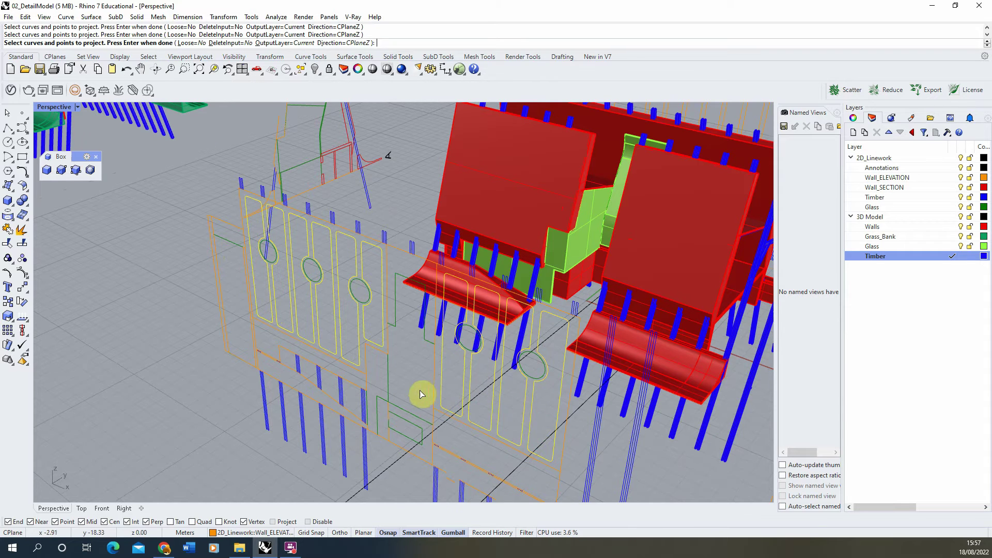
{"action": "scroll", "coordinate": [420, 385], "scroll_direction": "down", "scroll_amount": 4}
{"action": "right_click_drag", "start_coordinate": [420, 385], "coordinate": [421, 388]}
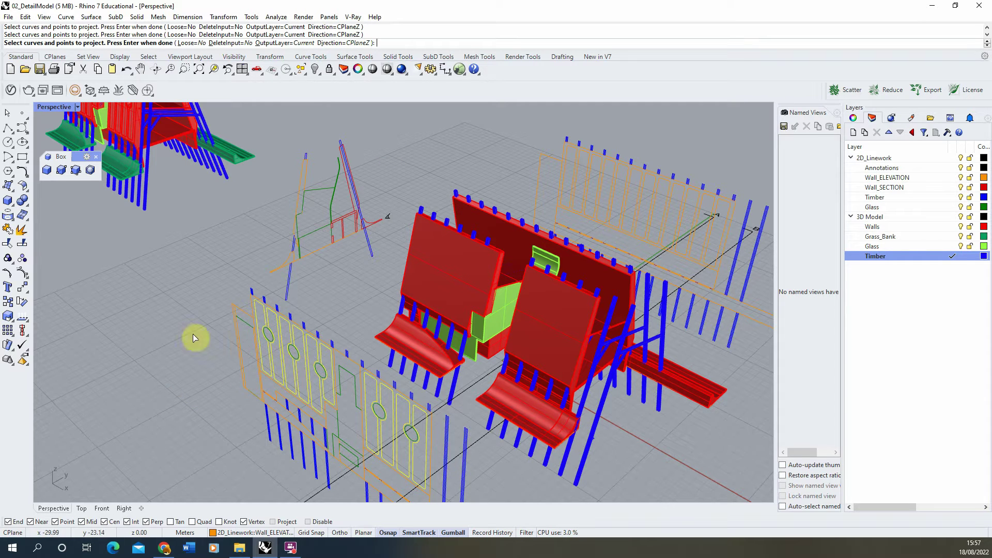
- Set the projection direction option to Custom and accept the selected panel outlines
{"action": "right_click_drag", "start_coordinate": [664, 242], "coordinate": [575, 254]}
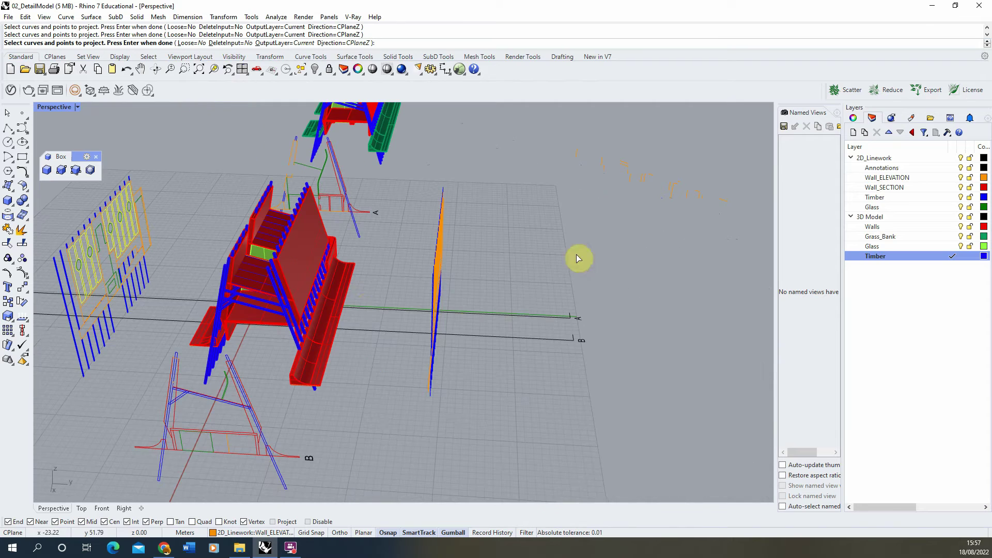
{"action": "right_click_drag", "start_coordinate": [339, 286], "coordinate": [414, 288]}
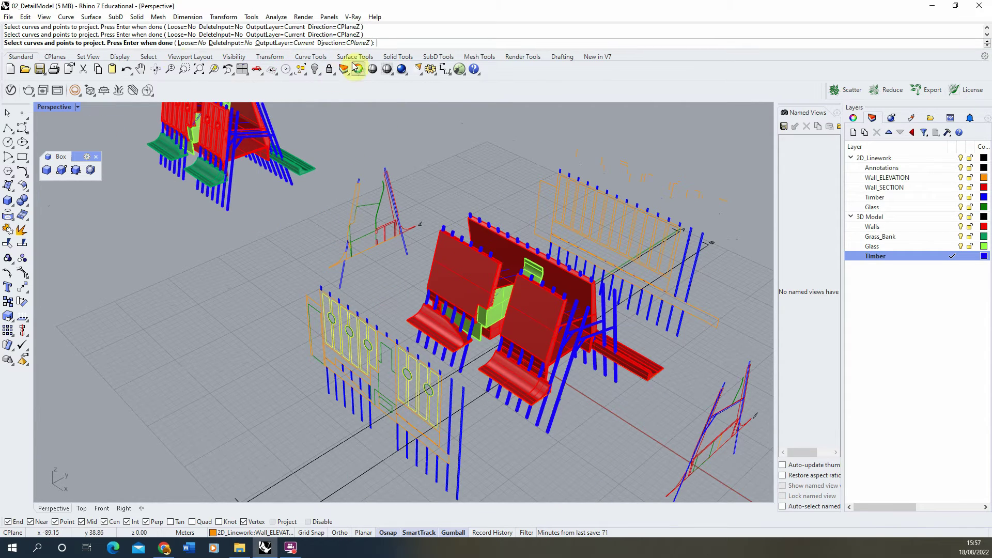
{"action": "left_click", "coordinate": [342, 44]}
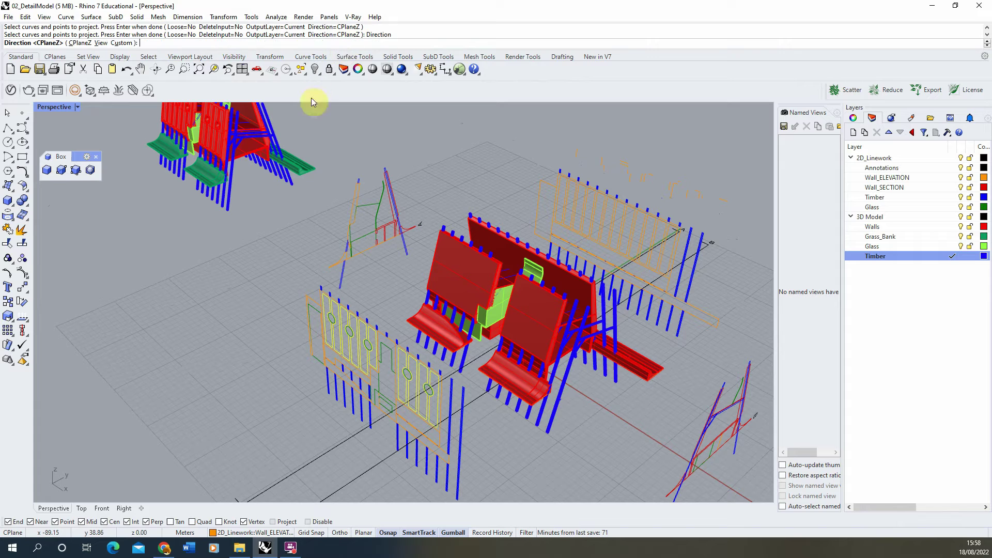
{"action": "left_click", "coordinate": [122, 43]}
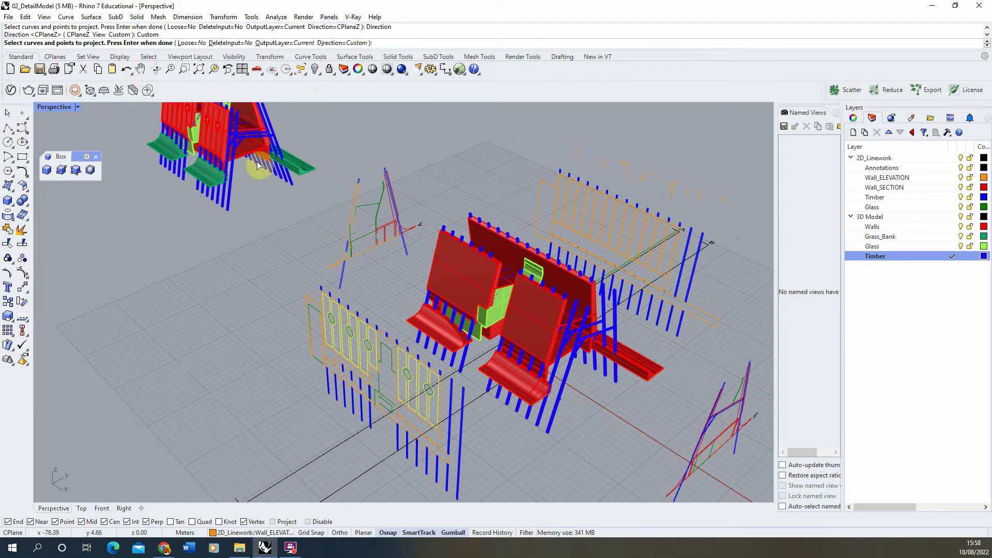
{"action": "key", "text": "Return"}
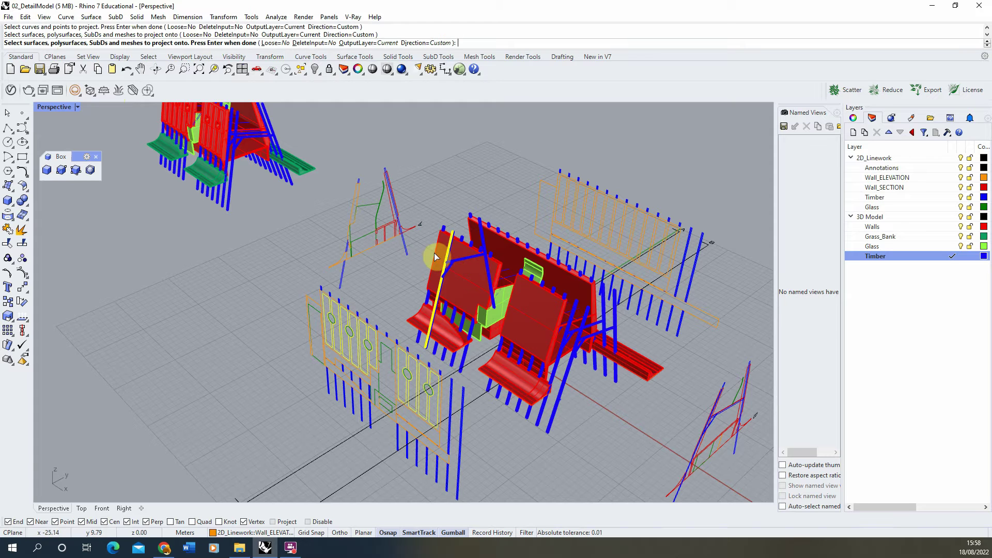
- Choose only the two sloping front wall polysurfaces as the objects to project onto, leaving out the timber blocks
{"action": "left_click", "coordinate": [443, 268]}
{"action": "left_click", "coordinate": [551, 343]}
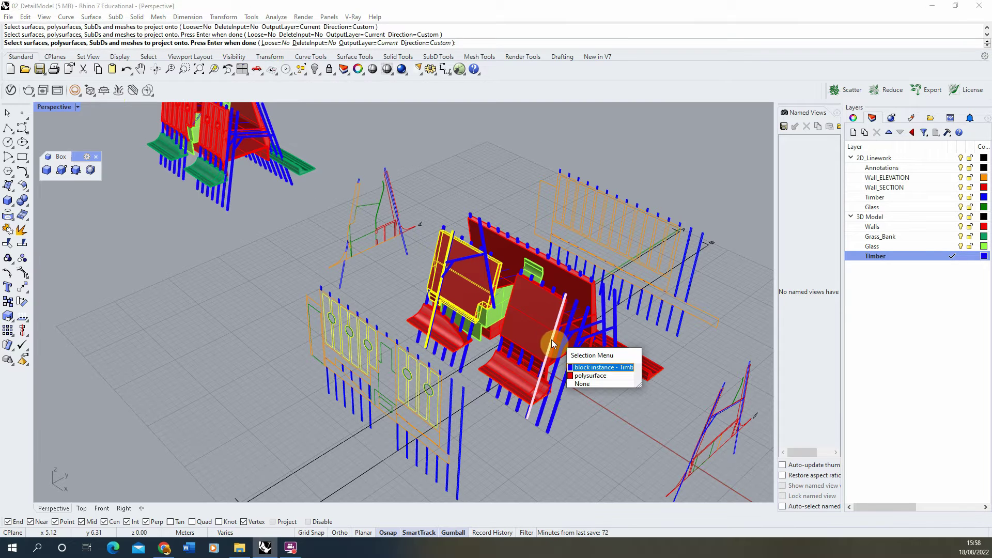
{"action": "left_click", "coordinate": [572, 367]}
{"action": "scroll", "coordinate": [465, 263], "scroll_direction": "up", "scroll_amount": 3}
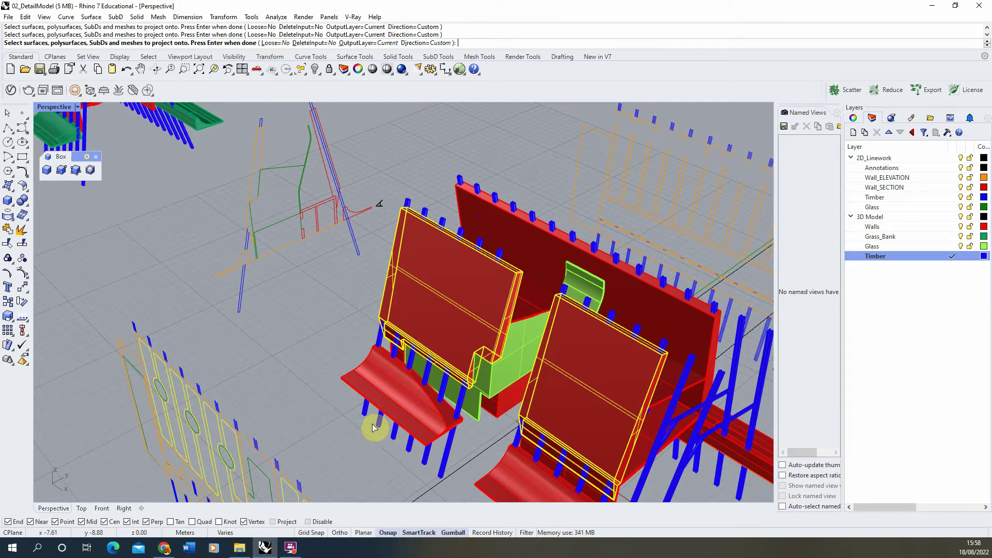
{"action": "scroll", "coordinate": [362, 367], "scroll_direction": "down", "scroll_amount": 3}
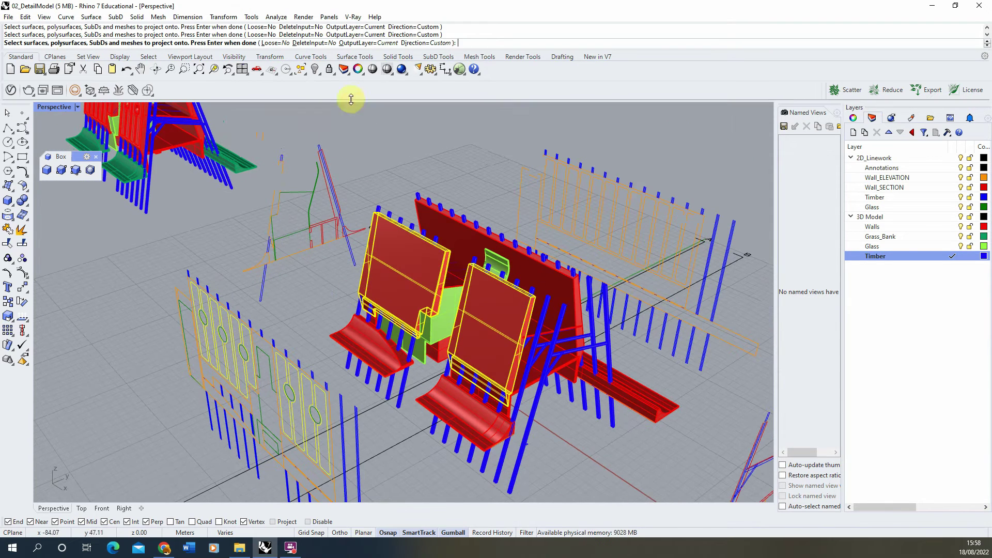
{"action": "key", "text": "Return"}
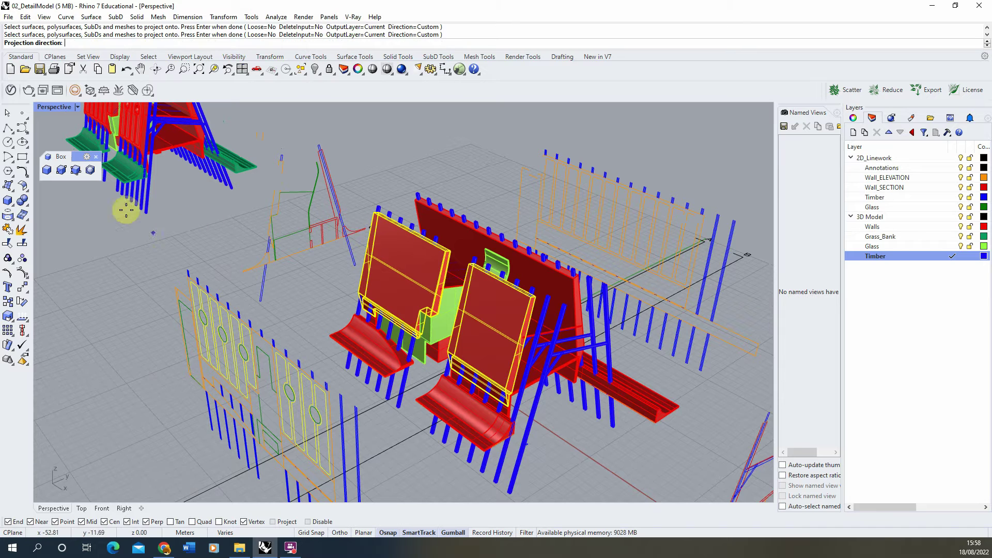
- Project the outlines onto the front walls along a straight ground-plane direction running from the front elevation towards the building
{"action": "scroll", "coordinate": [305, 270], "scroll_direction": "up", "scroll_amount": 2}
{"action": "scroll", "coordinate": [306, 270], "scroll_direction": "up", "scroll_amount": 2}
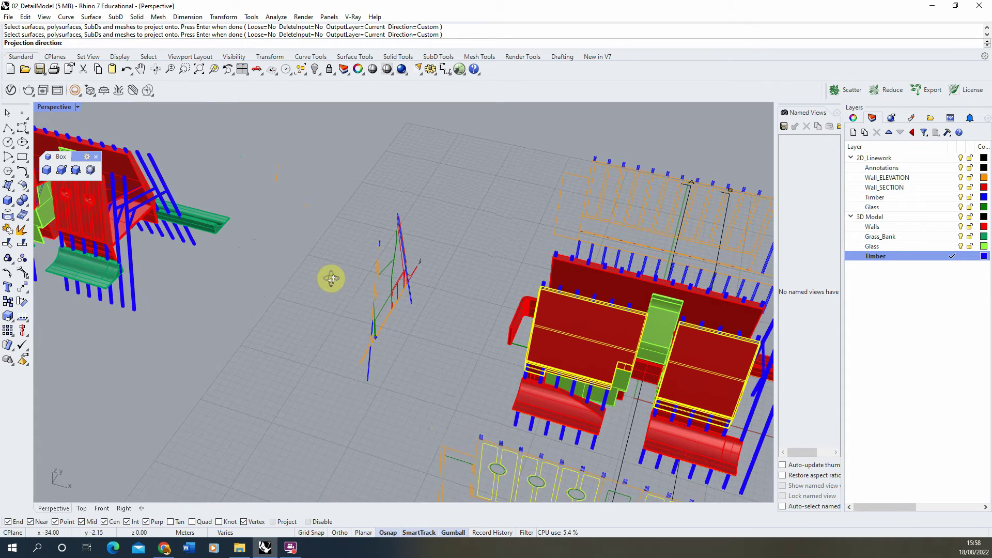
{"action": "left_click", "coordinate": [407, 445]}
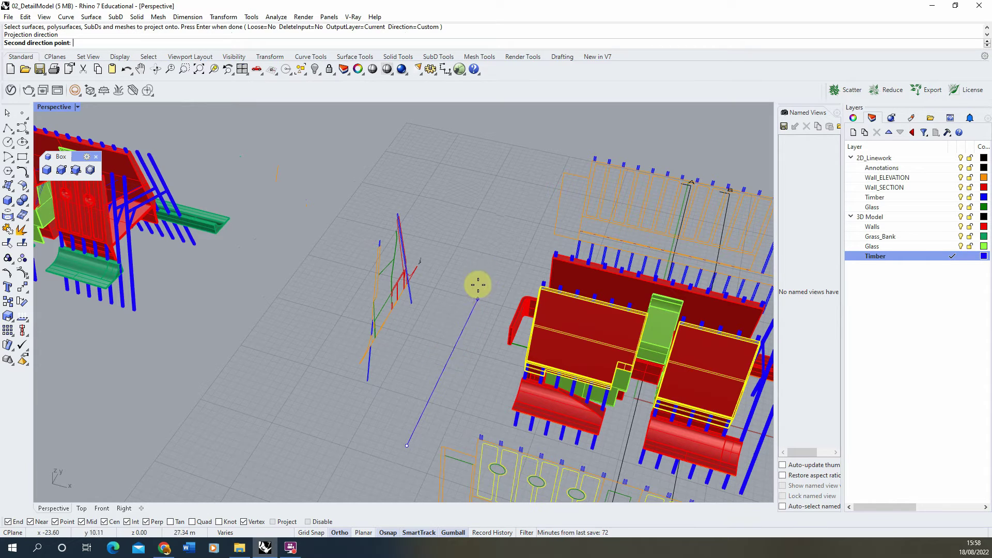
{"action": "left_click", "coordinate": [456, 346]}
{"action": "right_click_drag", "start_coordinate": [456, 301], "coordinate": [498, 266]}
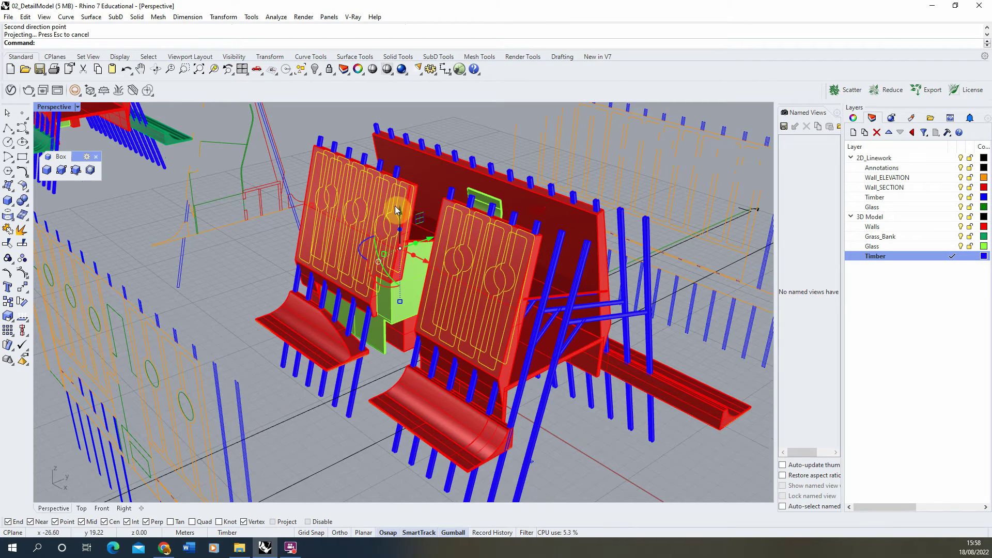
- Delete the four duplicate panel outlines projected onto the inner face of the front wall nearest section B
{"action": "right_click_drag", "start_coordinate": [398, 213], "coordinate": [186, 164]}
{"action": "scroll", "coordinate": [178, 159], "scroll_direction": "up", "scroll_amount": 10}
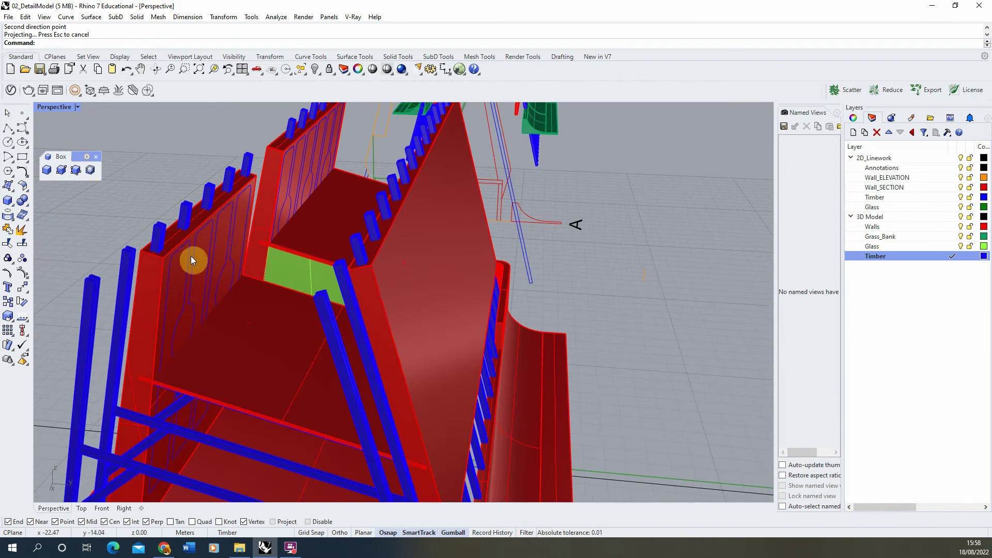
{"action": "left_click", "coordinate": [189, 250]}
{"action": "key", "text": "Delete"}
{"action": "left_click", "coordinate": [207, 228]}
{"action": "key", "text": "Delete"}
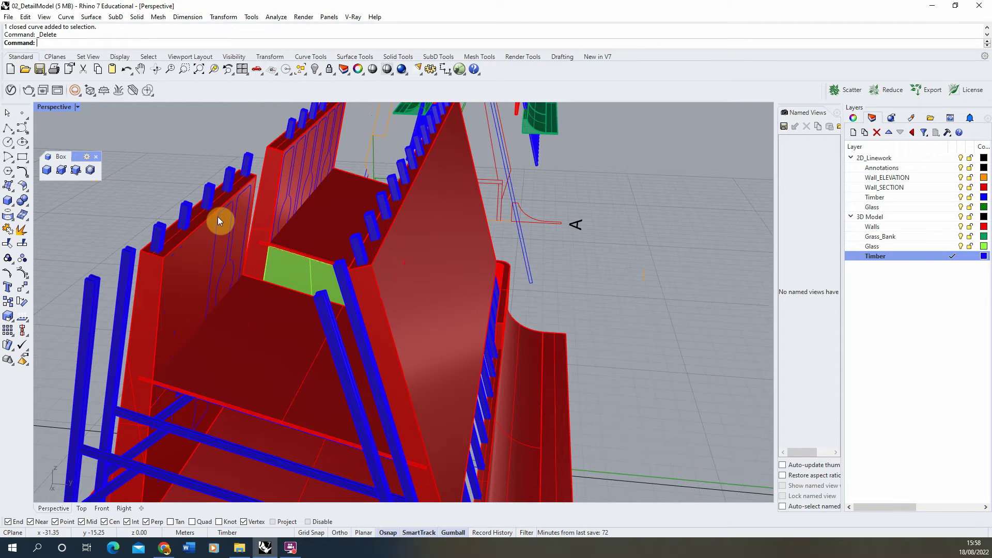
{"action": "left_click", "coordinate": [218, 216]}
{"action": "key", "text": "Delete"}
{"action": "left_click", "coordinate": [239, 202]}
{"action": "key", "text": "Delete"}
- Delete the duplicate panel outlines projected onto the inner face of the front wall nearest section A, keeping the wall itself
{"action": "left_click", "coordinate": [293, 150]}
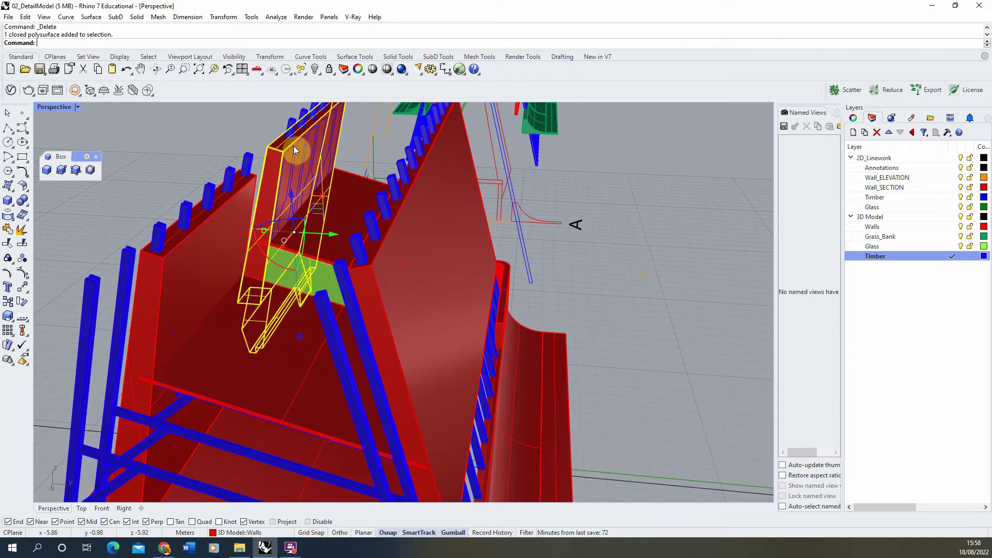
{"action": "key", "text": "Delete"}
{"action": "left_click", "coordinate": [302, 149]}
{"action": "scroll", "coordinate": [310, 151], "scroll_direction": "up", "scroll_amount": 5}
{"action": "scroll", "coordinate": [316, 165], "scroll_direction": "down", "scroll_amount": 6}
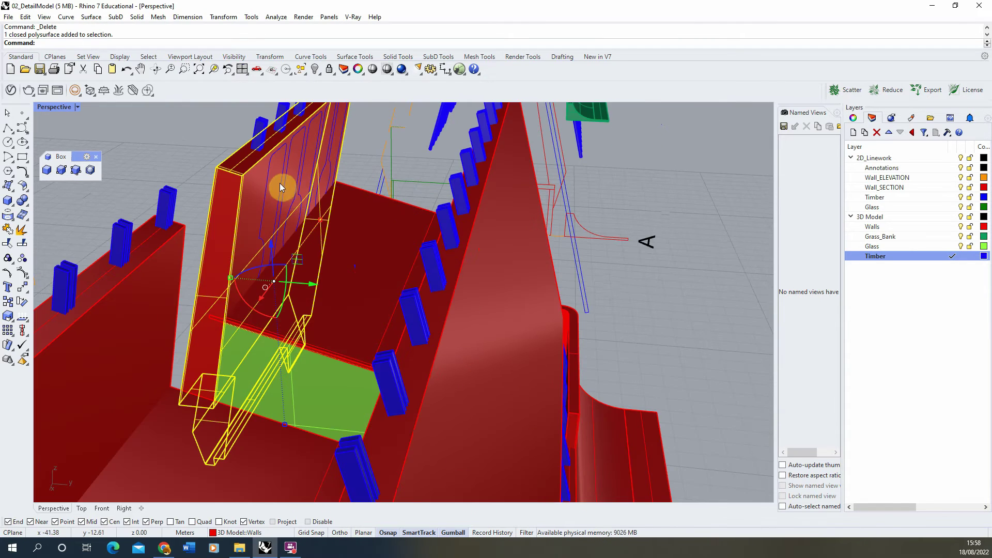
{"action": "key", "text": "Delete"}
{"action": "left_click", "coordinate": [285, 183]}
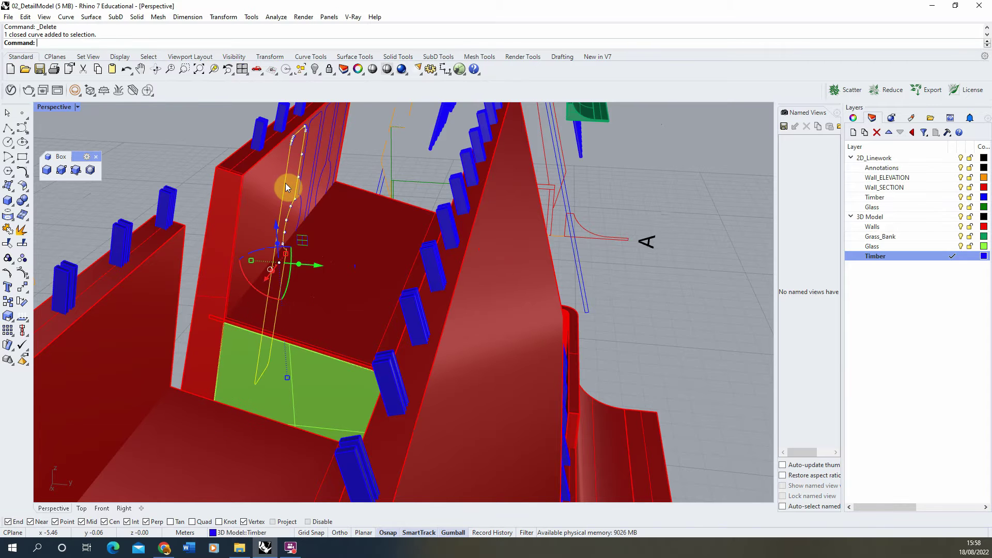
{"action": "key", "text": "Delete"}
{"action": "left_click", "coordinate": [300, 183]}
{"action": "key", "text": "Delete"}
{"action": "left_click", "coordinate": [318, 164]}
{"action": "key", "text": "Delete"}
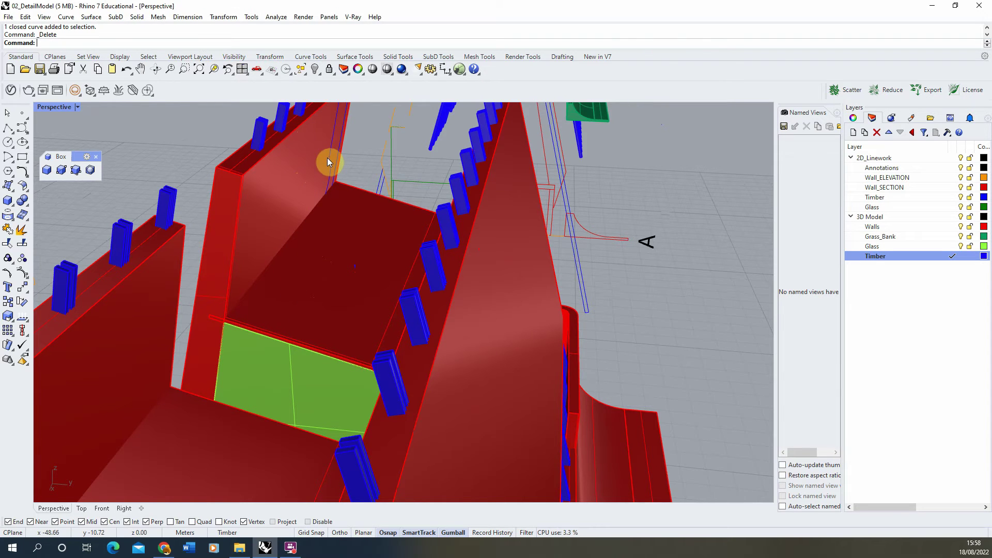
{"action": "left_click", "coordinate": [329, 157]}
{"action": "key", "text": "Delete"}
- Select the four projected panel outlines on the outer face of the front wall nearest section B
{"action": "scroll", "coordinate": [277, 188], "scroll_direction": "down", "scroll_amount": 7}
{"action": "right_click_drag", "start_coordinate": [274, 190], "coordinate": [330, 188]}
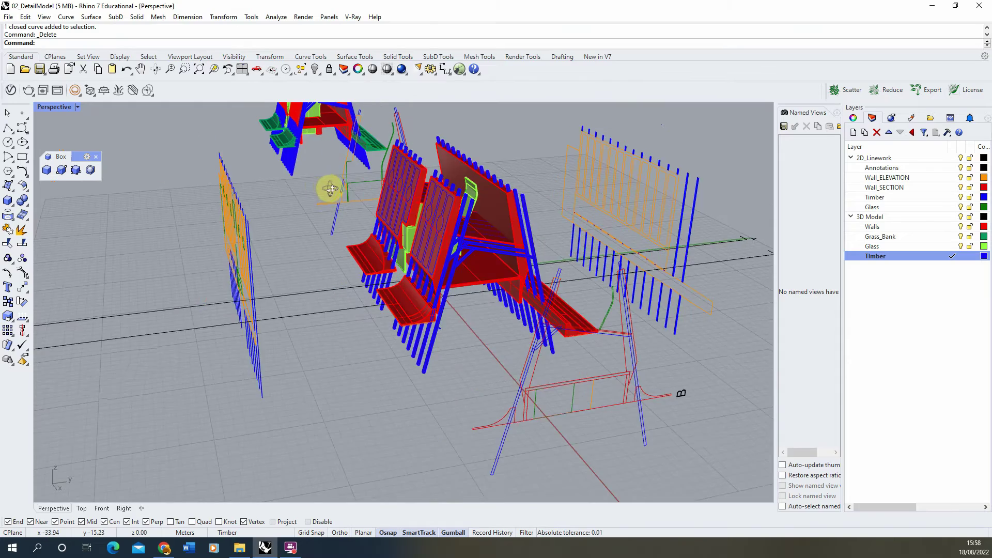
{"action": "scroll", "coordinate": [330, 188], "scroll_direction": "up", "scroll_amount": 4}
{"action": "scroll", "coordinate": [476, 204], "scroll_direction": "up", "scroll_amount": 2}
{"action": "scroll", "coordinate": [465, 217], "scroll_direction": "down", "scroll_amount": 2}
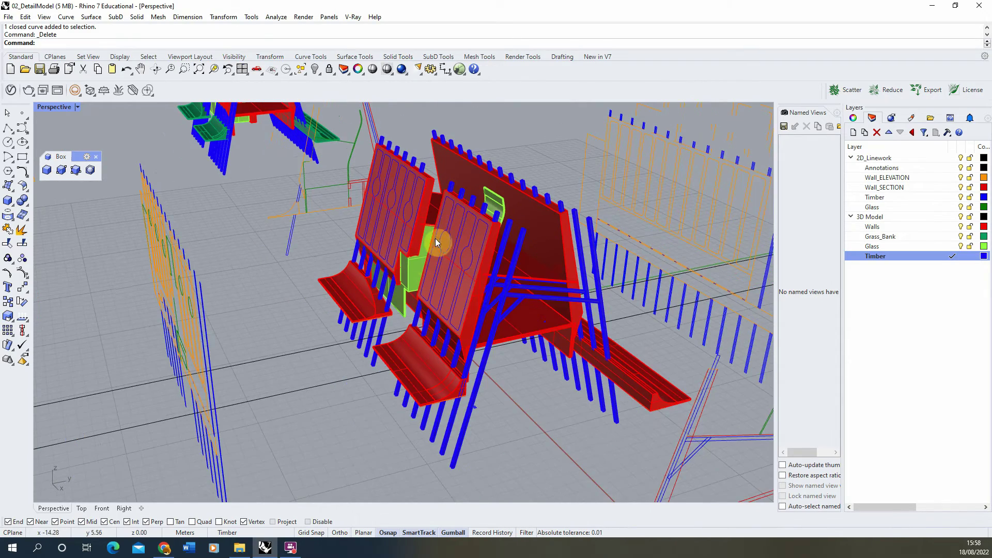
{"action": "scroll", "coordinate": [454, 212], "scroll_direction": "up", "scroll_amount": 2}
{"action": "scroll", "coordinate": [448, 211], "scroll_direction": "up", "scroll_amount": 2}
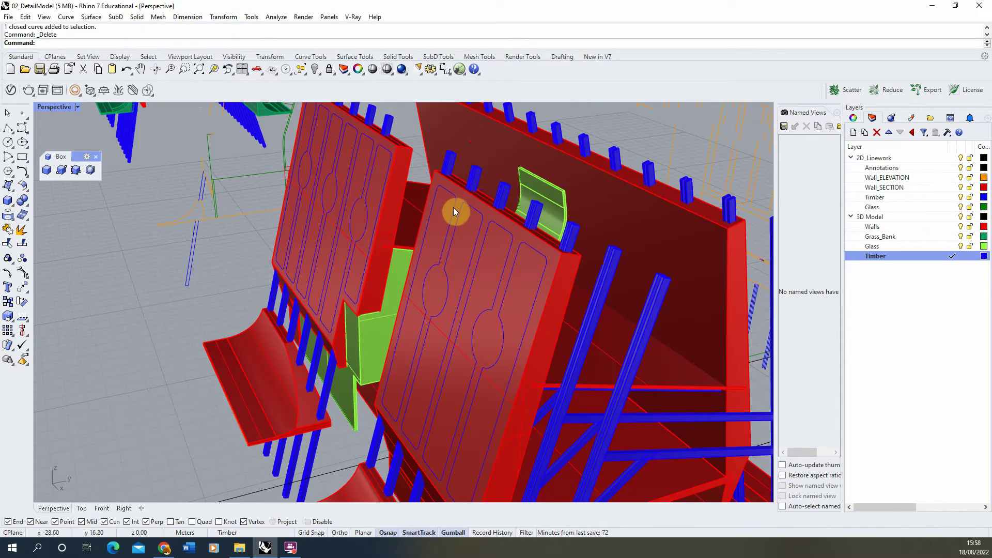
{"action": "left_click", "coordinate": [454, 209]}
{"action": "left_click", "coordinate": [461, 220], "text": "shift"}
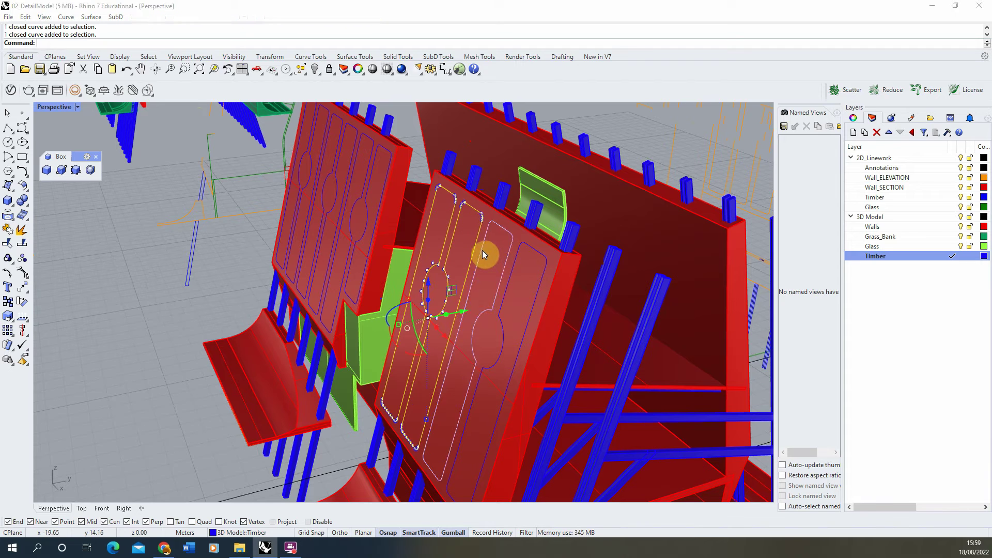
{"action": "left_click", "coordinate": [482, 250], "text": "shift"}
{"action": "left_click", "coordinate": [510, 277]}
{"action": "left_click", "coordinate": [507, 280], "text": "shift"}
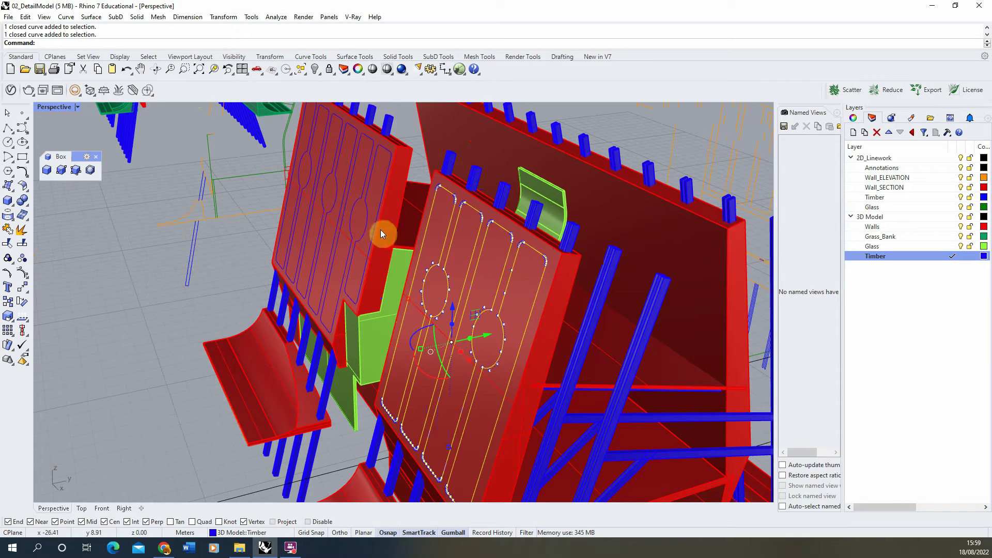
- Add the projected panel outlines on the outer face of the front wall nearest section A to the selection
{"action": "left_click", "coordinate": [376, 215], "text": "shift"}
{"action": "left_click", "coordinate": [368, 169], "text": "shift"}
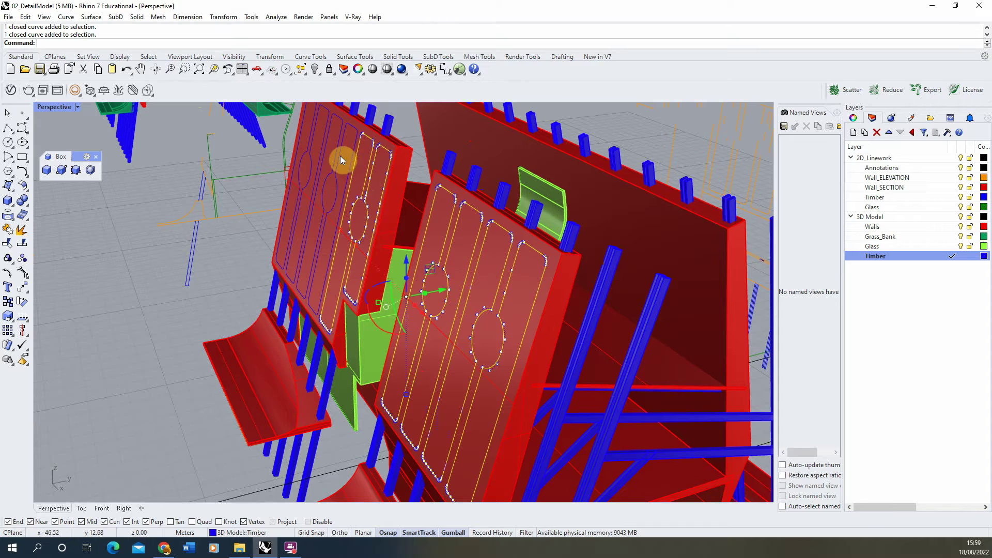
{"action": "left_click", "coordinate": [353, 161], "text": "shift"}
{"action": "left_click", "coordinate": [336, 148], "text": "shift"}
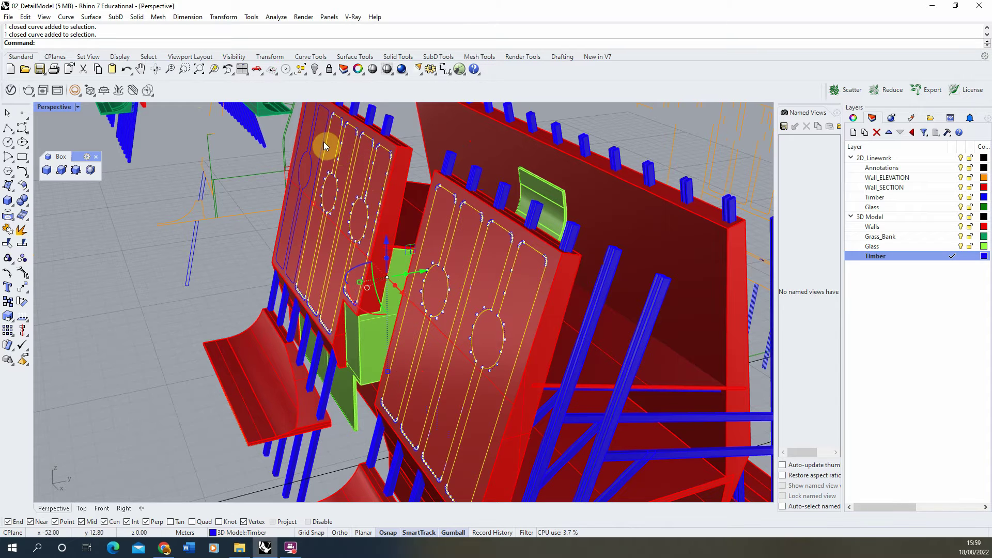
{"action": "left_click", "coordinate": [323, 140], "text": "shift"}
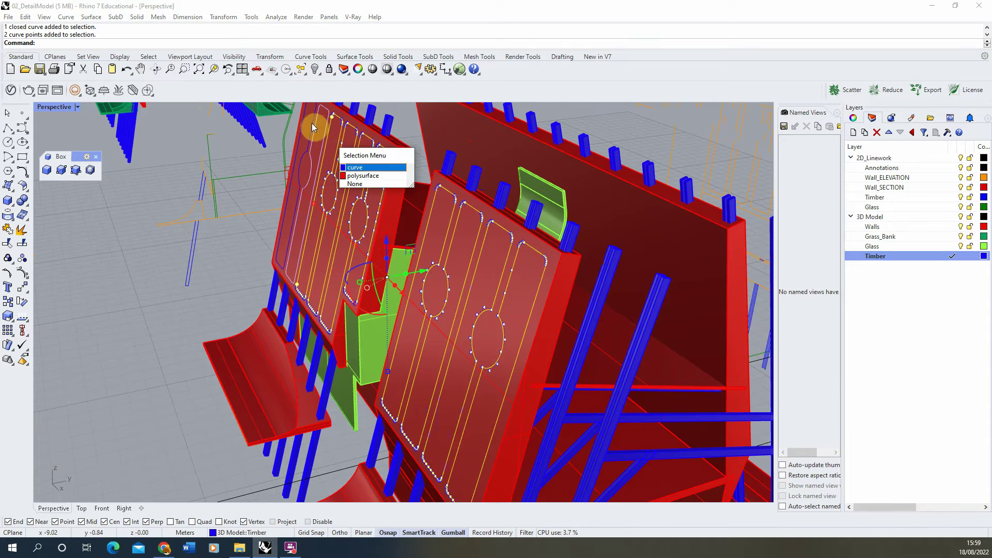
{"action": "left_click", "coordinate": [362, 166]}
{"action": "left_click", "coordinate": [316, 120], "text": "shift"}
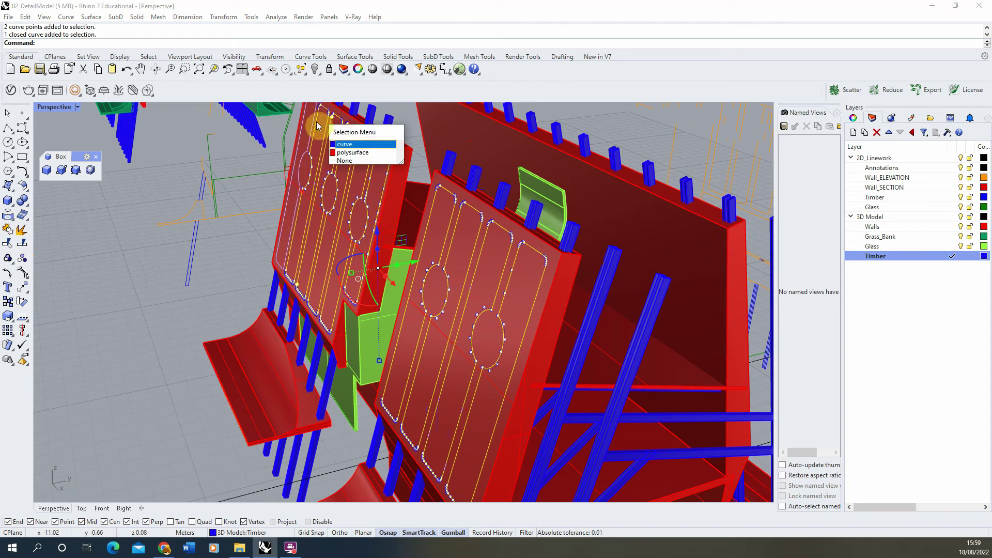
{"action": "left_click", "coordinate": [356, 154]}
- Complete the selection of panel outlines on both front walls and extrude them 0.05 m as solids
{"action": "right_click_drag", "start_coordinate": [356, 154], "coordinate": [314, 169]}
{"action": "scroll", "coordinate": [314, 169], "scroll_direction": "up", "scroll_amount": 5}
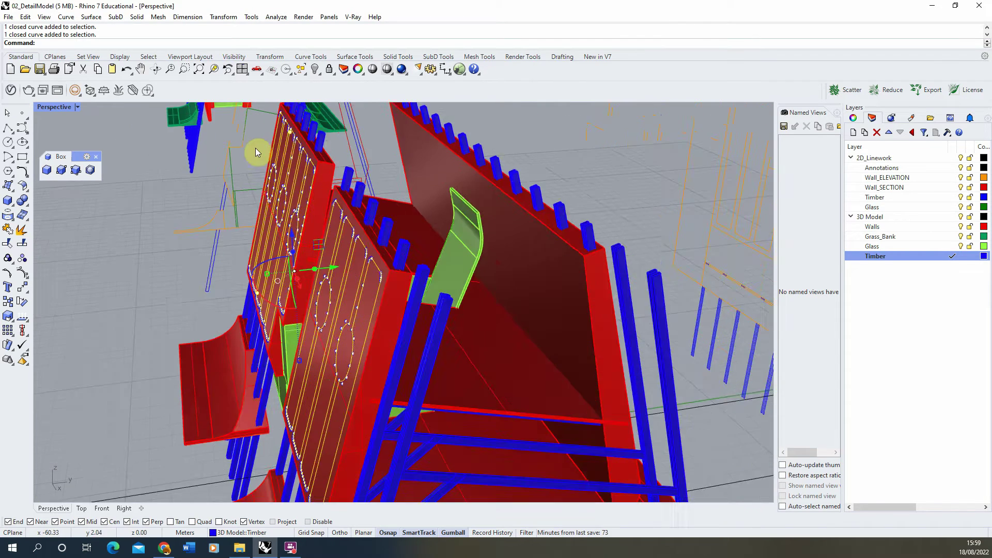
{"action": "type", "text": "Ex"}
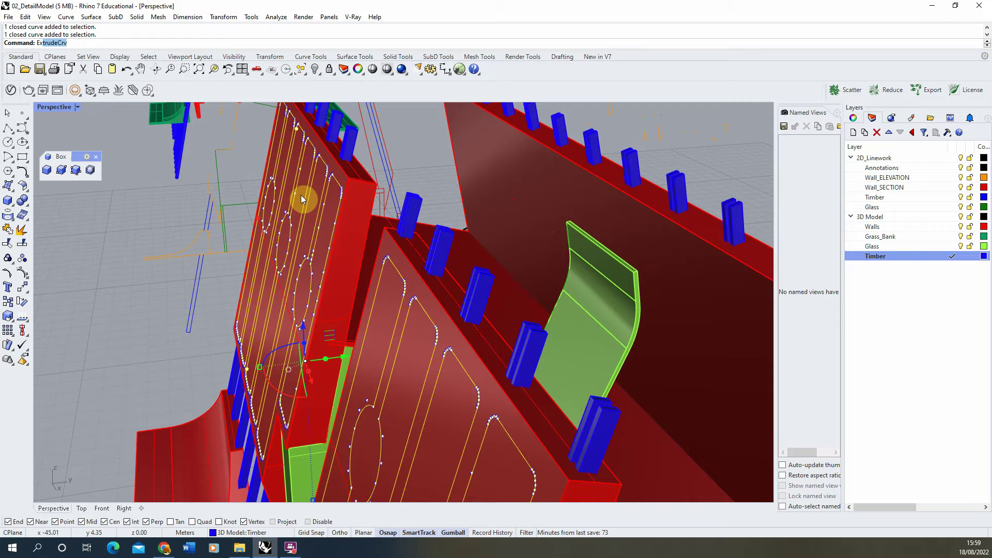
{"action": "type", "text": "trudeCrv"}
{"action": "key", "text": "Return"}
{"action": "scroll", "coordinate": [342, 178], "scroll_direction": "up", "scroll_amount": 3}
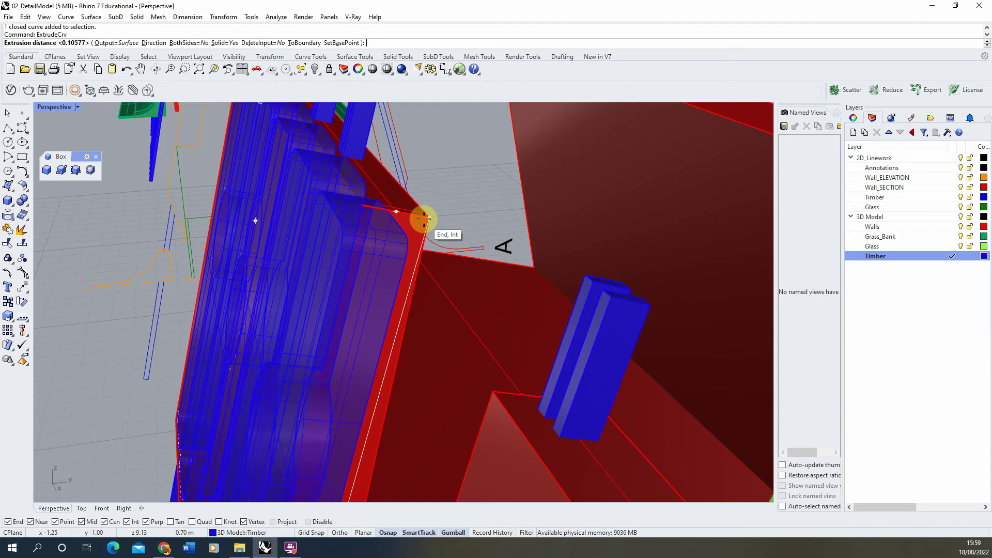
{"action": "type", "text": "0"}
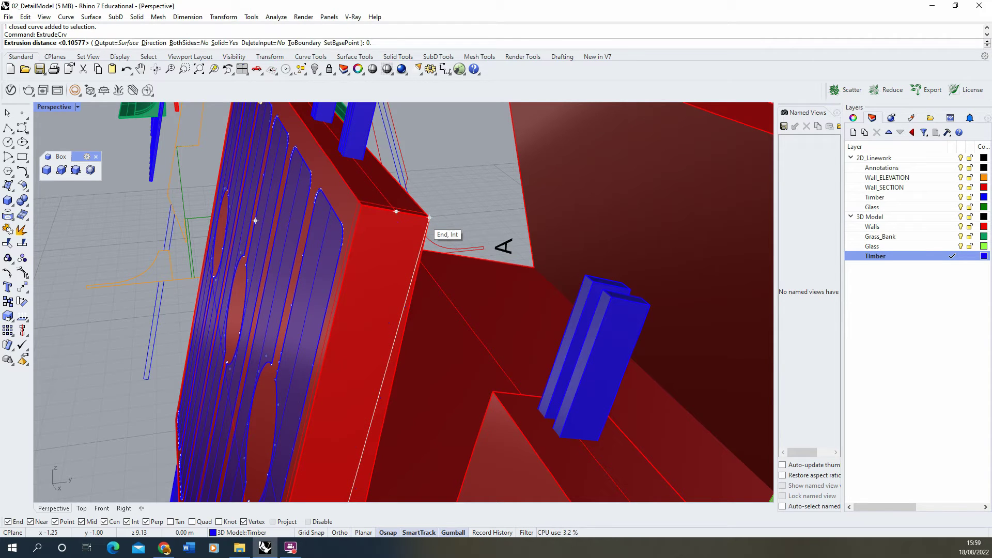
{"action": "type", "text": ".05"}
{"action": "key", "text": "Return"}
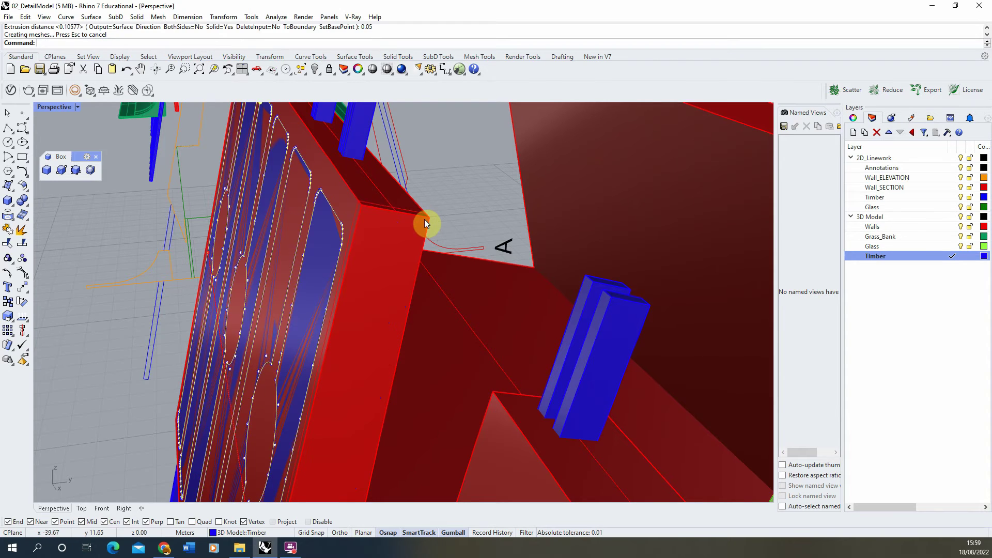
- Delete the source outline curves still selected on the front walls after the extrusion
{"action": "scroll", "coordinate": [383, 246], "scroll_direction": "down", "scroll_amount": 6}
{"action": "key", "text": "Delete"}
{"action": "scroll", "coordinate": [377, 287], "scroll_direction": "up", "scroll_amount": 3}
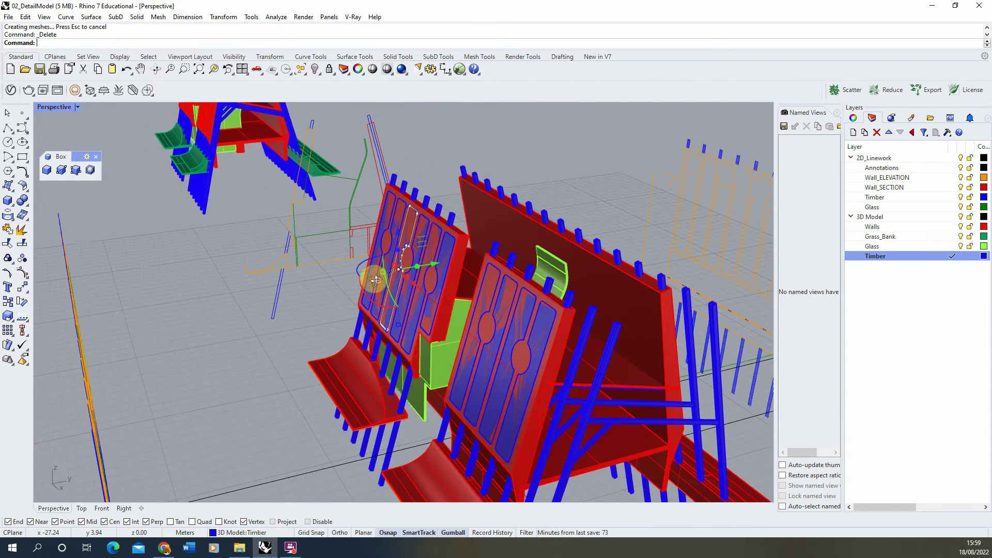
{"action": "scroll", "coordinate": [414, 211], "scroll_direction": "up", "scroll_amount": 3}
{"action": "left_click", "coordinate": [411, 213]}
{"action": "left_click", "coordinate": [454, 147]}
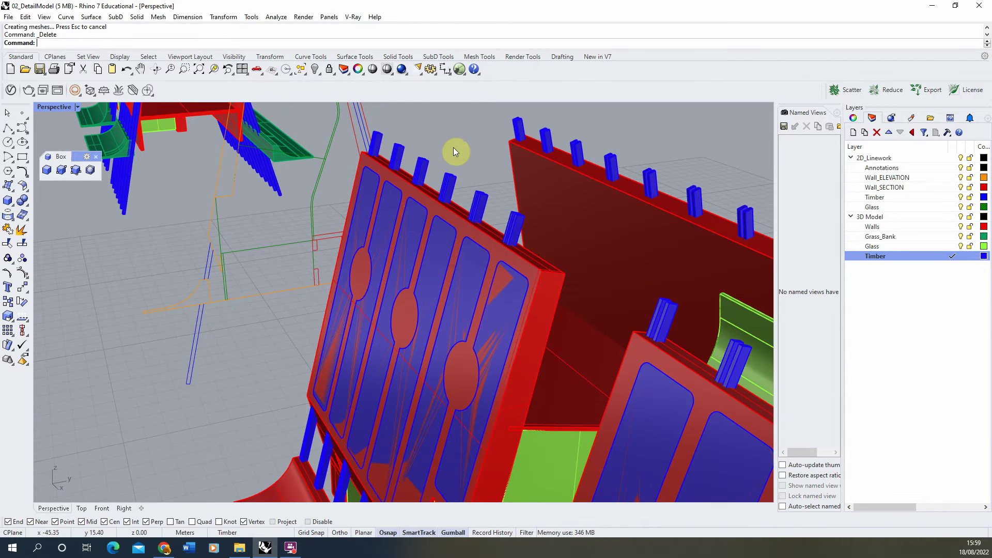
- Run Boolean Difference with both front walls as base objects and pick the panel solids on the wall nearest section A as cutters
{"action": "left_click", "coordinate": [22, 200]}
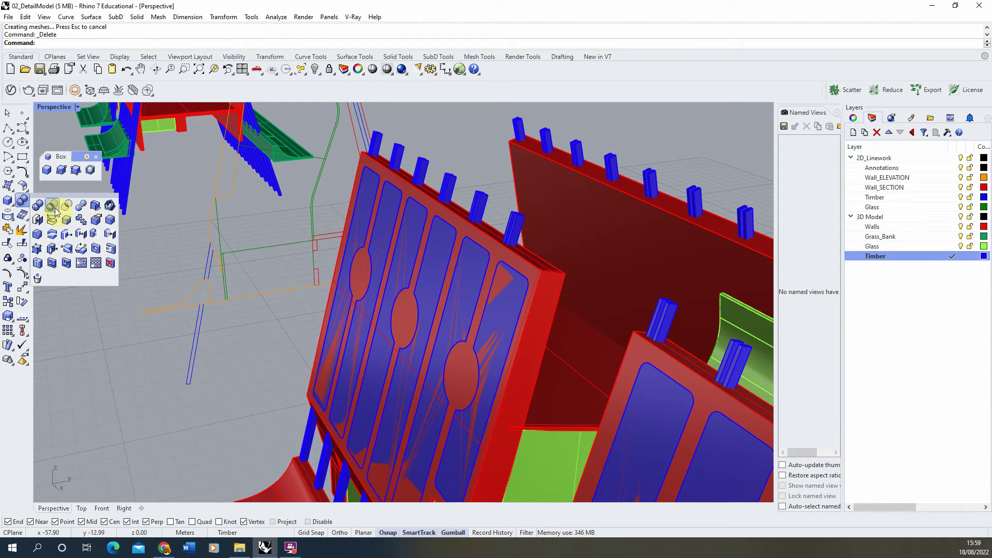
{"action": "left_click", "coordinate": [55, 212]}
{"action": "left_click", "coordinate": [513, 253]}
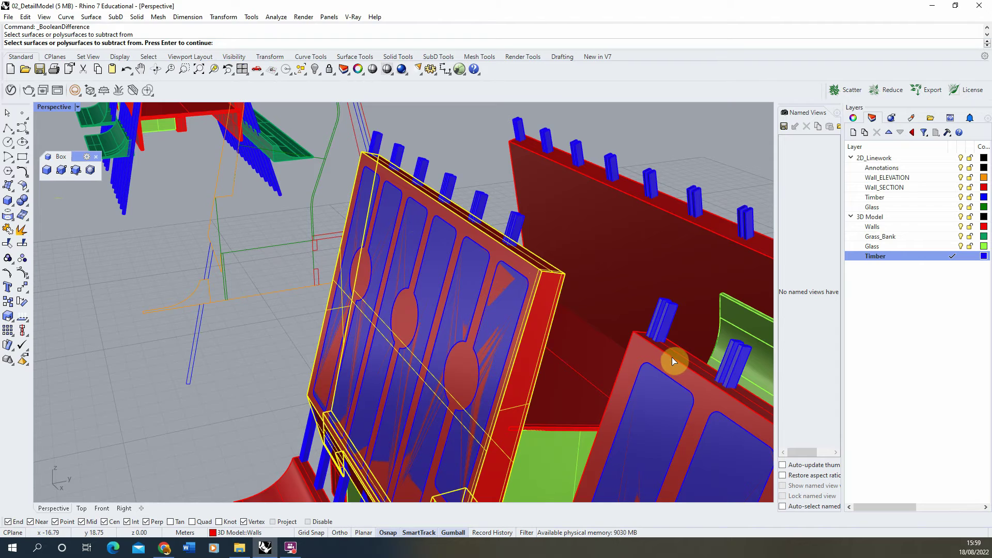
{"action": "left_click", "coordinate": [672, 358]}
{"action": "key", "text": "Return"}
{"action": "left_click", "coordinate": [372, 216]}
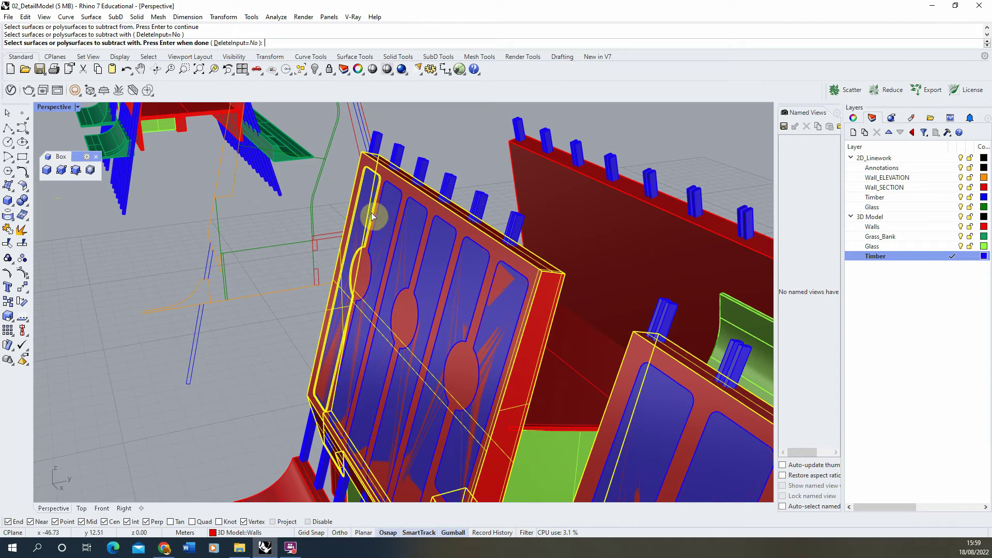
{"action": "left_click", "coordinate": [379, 216]}
{"action": "left_click", "coordinate": [410, 237]}
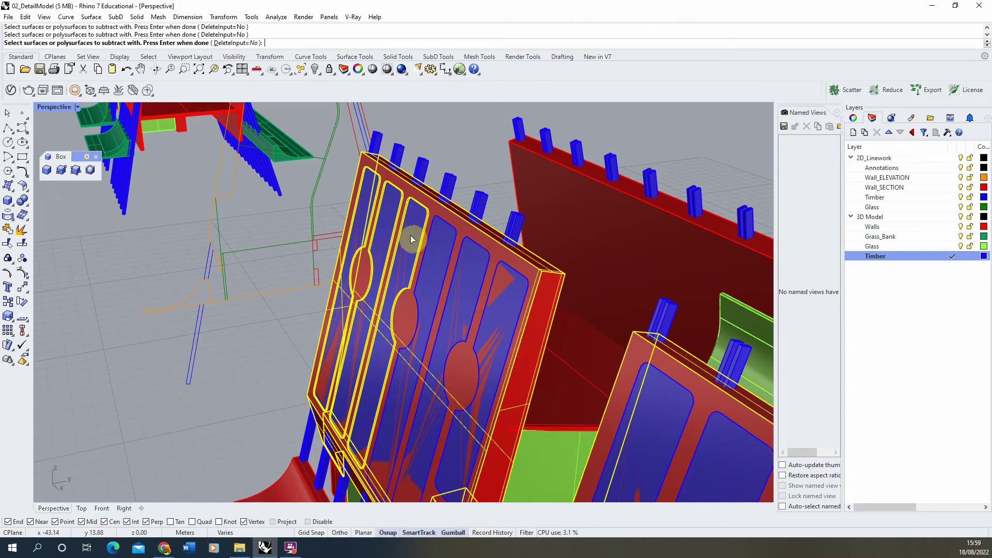
{"action": "left_click", "coordinate": [427, 251]}
{"action": "left_click", "coordinate": [454, 279]}
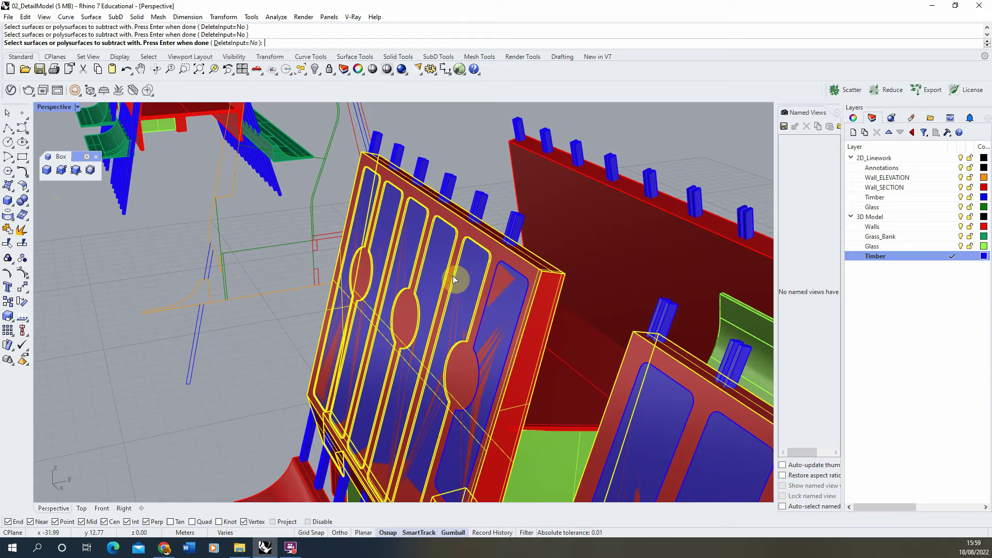
{"action": "left_click", "coordinate": [485, 303]}
- Add the four panel solids on the front wall nearest section B as cutters and complete the subtraction with DeleteInput=No
{"action": "scroll", "coordinate": [386, 271], "scroll_direction": "down", "scroll_amount": 7}
{"action": "scroll", "coordinate": [473, 328], "scroll_direction": "up", "scroll_amount": 3}
{"action": "left_click", "coordinate": [486, 329]}
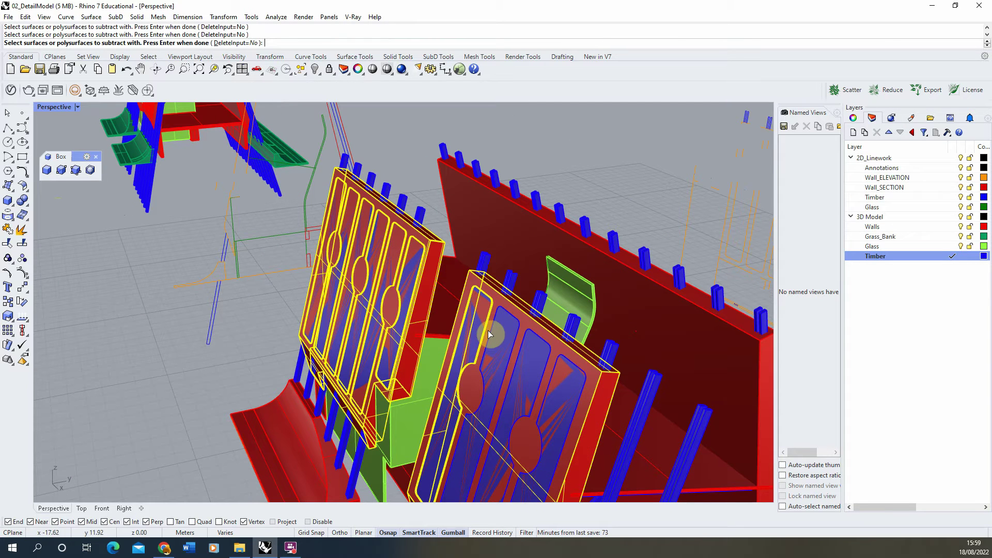
{"action": "left_click", "coordinate": [513, 355]}
{"action": "left_click", "coordinate": [517, 362]}
{"action": "left_click", "coordinate": [560, 385]}
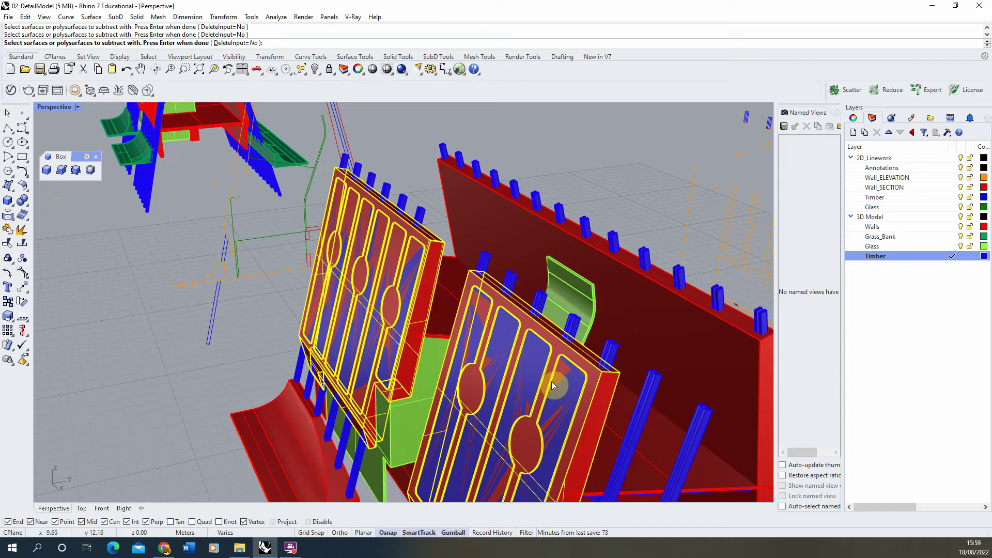
{"action": "right_click", "coordinate": [355, 164]}
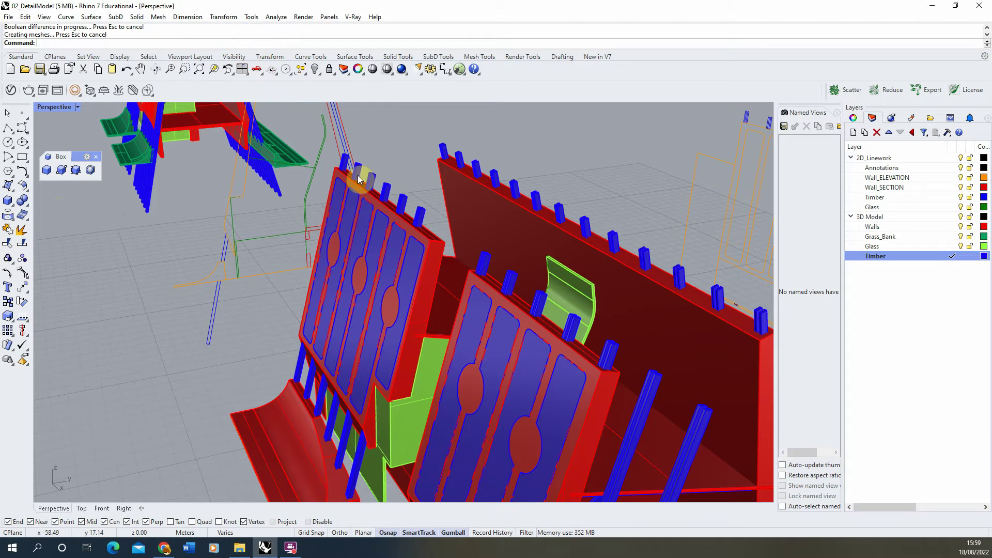
- Delete the four cutting solids filling the recesses of the front wall nearest section B
{"action": "left_click", "coordinate": [535, 373]}
{"action": "key", "text": "Delete"}
{"action": "left_click", "coordinate": [553, 394]}
{"action": "key", "text": "Delete"}
{"action": "left_click", "coordinate": [502, 346]}
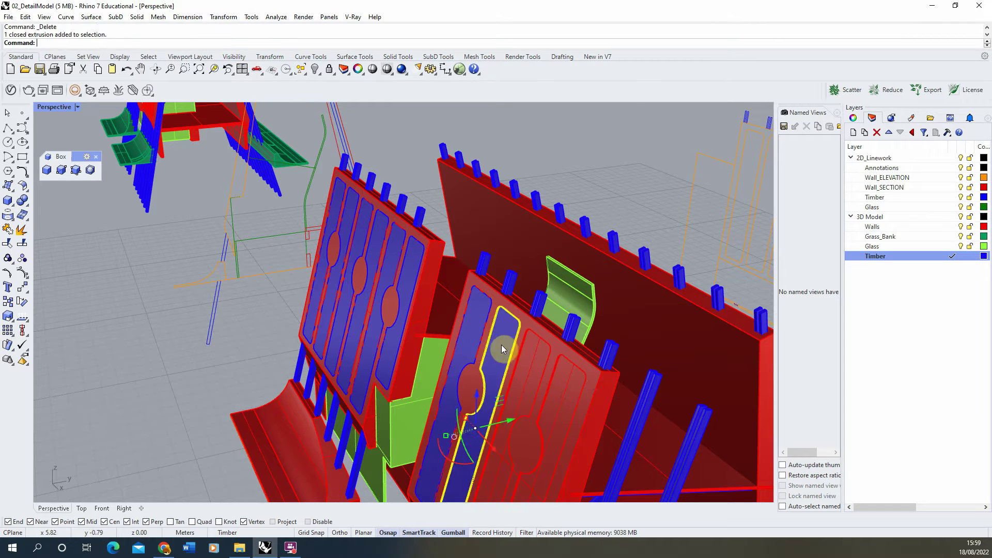
{"action": "key", "text": "Delete"}
{"action": "left_click", "coordinate": [475, 319]}
- Delete the cutting solids filling the recesses of the front wall nearest section A, undoing any deletion of the wall itself
{"action": "key", "text": "Delete"}
{"action": "left_click", "coordinate": [411, 260]}
{"action": "left_click", "coordinate": [413, 271]}
{"action": "key", "text": "Delete"}
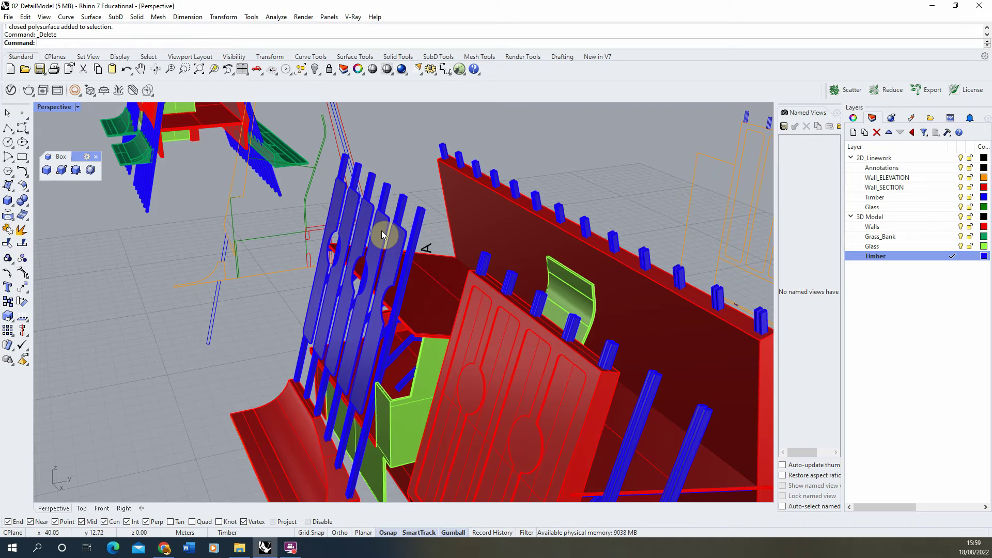
{"action": "key", "text": "ctrl+z"}
{"action": "left_click", "coordinate": [396, 244]}
{"action": "key", "text": "Delete"}
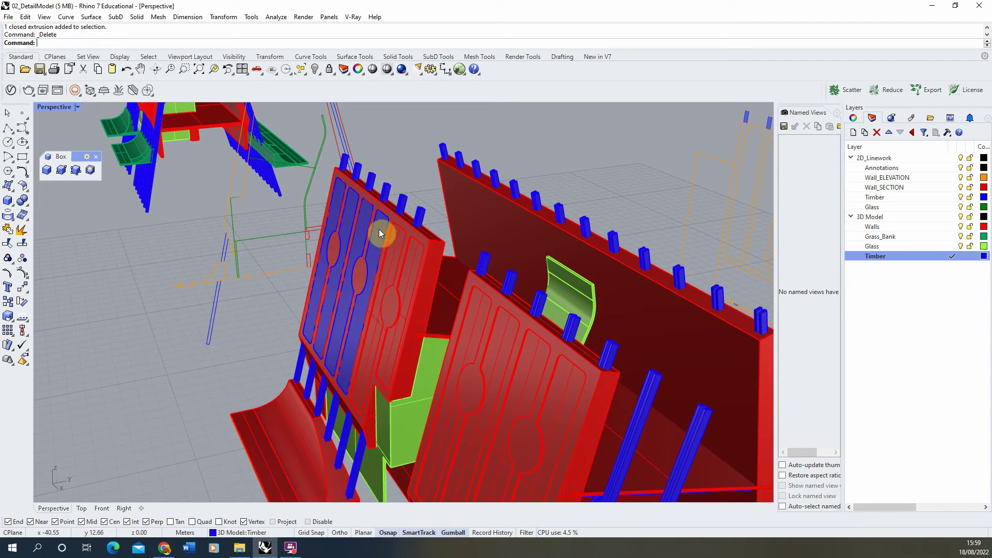
{"action": "left_click", "coordinate": [381, 232]}
{"action": "key", "text": "Delete"}
{"action": "left_click", "coordinate": [368, 220]}
{"action": "left_click", "coordinate": [367, 217]}
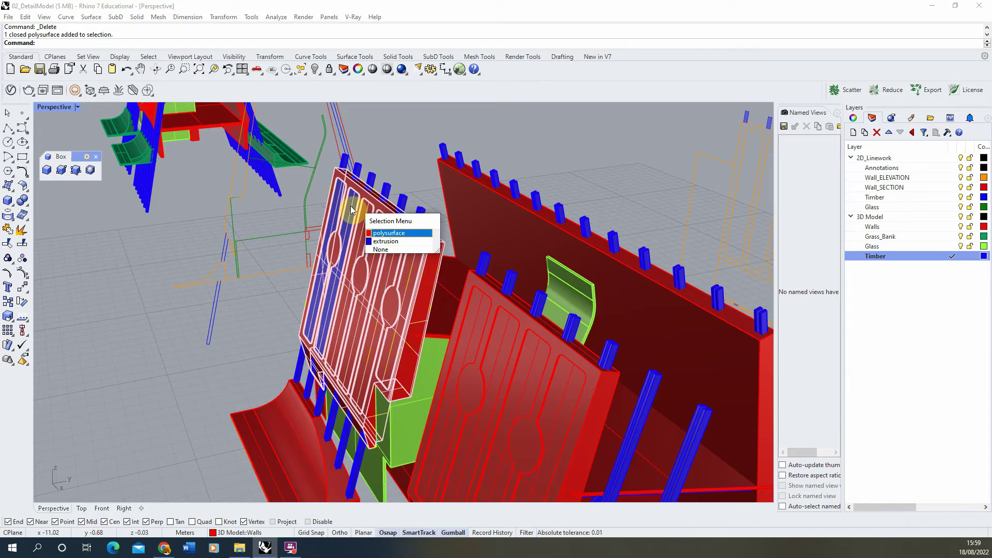
{"action": "left_click", "coordinate": [386, 242]}
{"action": "key", "text": "Delete"}
- Delete the leftover panel outline curve on the front wall nearest section A
{"action": "scroll", "coordinate": [341, 245], "scroll_direction": "down", "scroll_amount": 4}
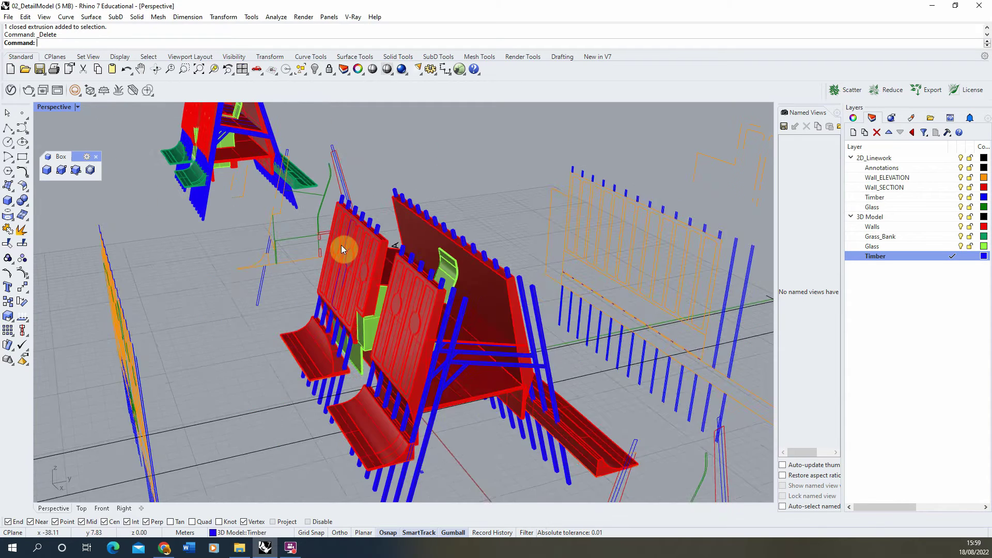
{"action": "scroll", "coordinate": [373, 239], "scroll_direction": "up", "scroll_amount": 1}
{"action": "scroll", "coordinate": [373, 239], "scroll_direction": "up", "scroll_amount": 3}
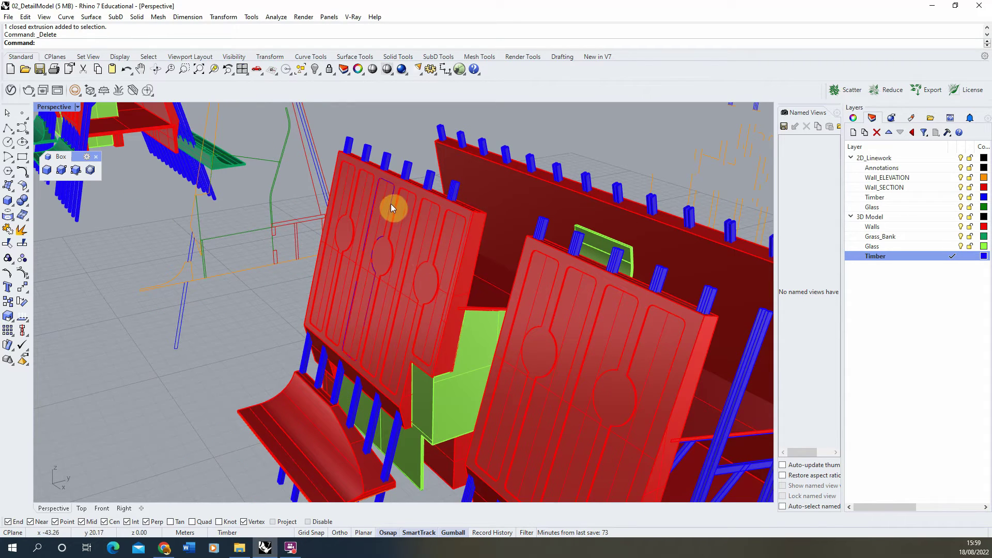
{"action": "left_click", "coordinate": [391, 204]}
{"action": "left_click", "coordinate": [426, 237]}
{"action": "key", "text": "Delete"}
{"action": "scroll", "coordinate": [346, 247], "scroll_direction": "down", "scroll_amount": 4}
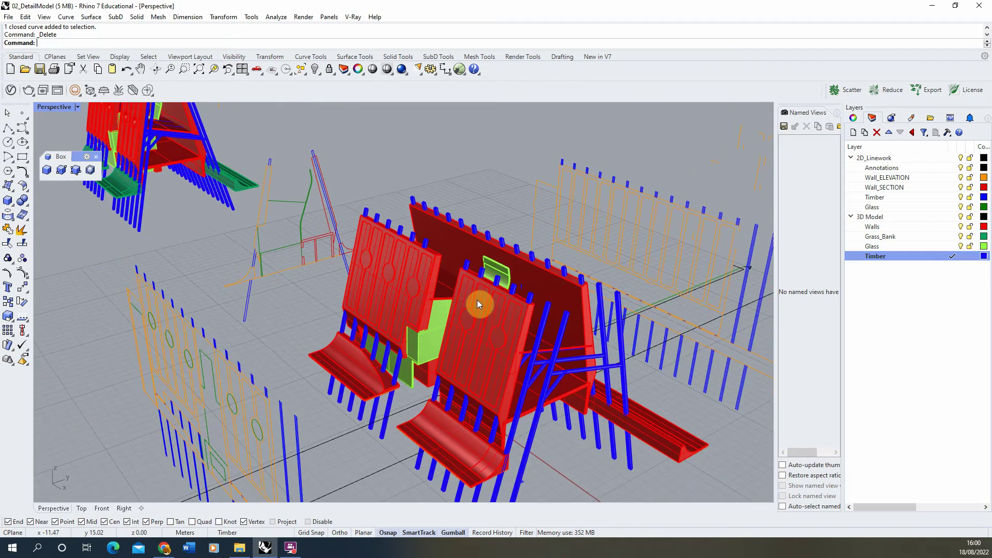
- Inspect the recessed front walls, the plain rear wall and the surrounding elevation linework from several angles
{"action": "scroll", "coordinate": [450, 221], "scroll_direction": "up", "scroll_amount": 5}
{"action": "scroll", "coordinate": [439, 235], "scroll_direction": "down", "scroll_amount": 4}
{"action": "scroll", "coordinate": [429, 232], "scroll_direction": "up", "scroll_amount": 2}
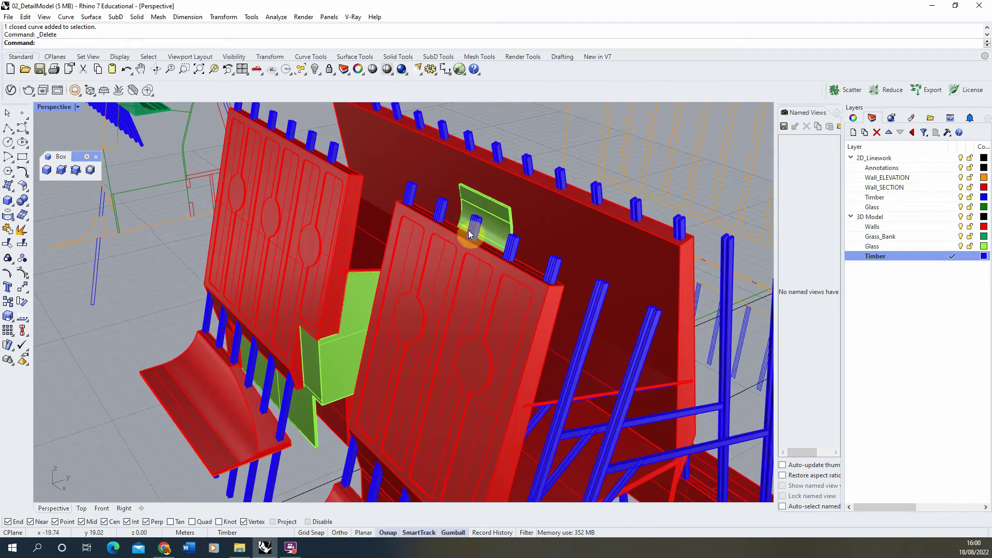
{"action": "scroll", "coordinate": [469, 235], "scroll_direction": "down", "scroll_amount": 5}
{"action": "right_click_drag", "start_coordinate": [470, 235], "coordinate": [422, 265]}
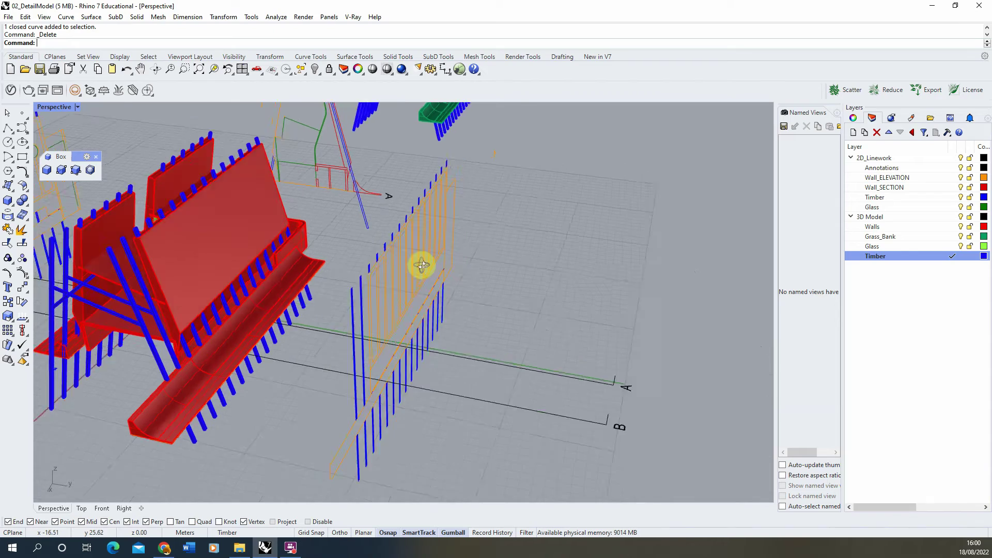
{"action": "scroll", "coordinate": [403, 261], "scroll_direction": "up", "scroll_amount": 2}
{"action": "scroll", "coordinate": [290, 233], "scroll_direction": "down", "scroll_amount": 3}
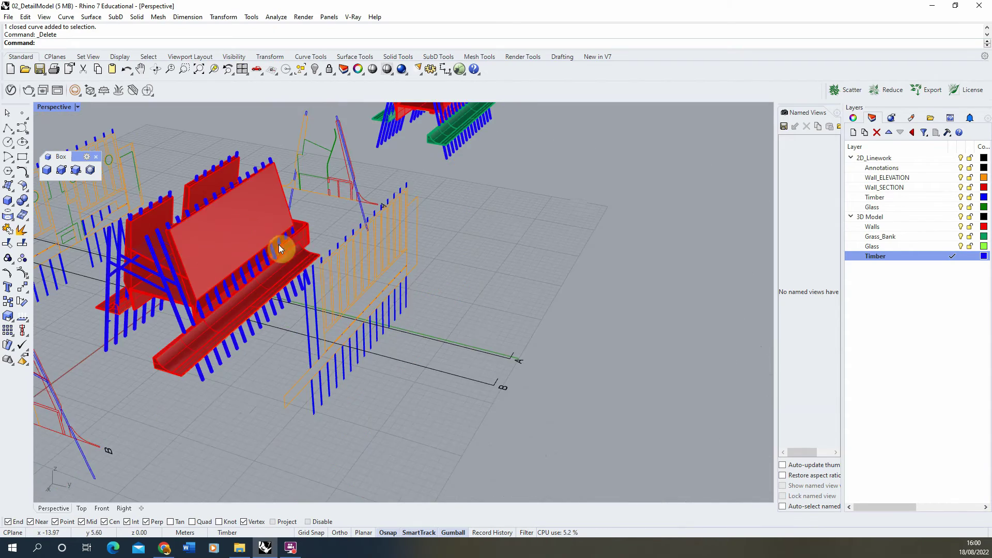
{"action": "right_click_drag", "start_coordinate": [279, 248], "coordinate": [394, 236]}
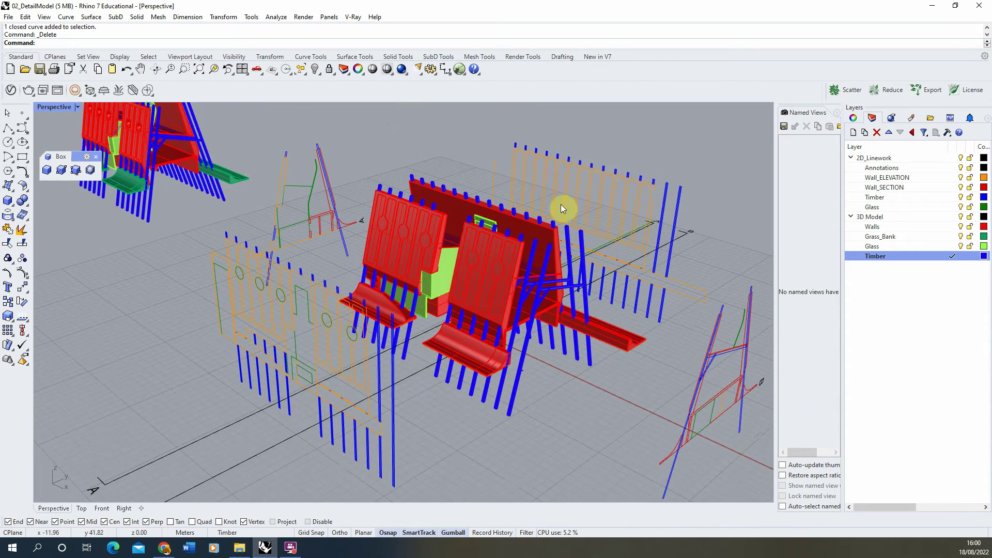
{"action": "scroll", "coordinate": [388, 256], "scroll_direction": "down", "scroll_amount": 3}
{"action": "scroll", "coordinate": [462, 214], "scroll_direction": "up", "scroll_amount": 5}
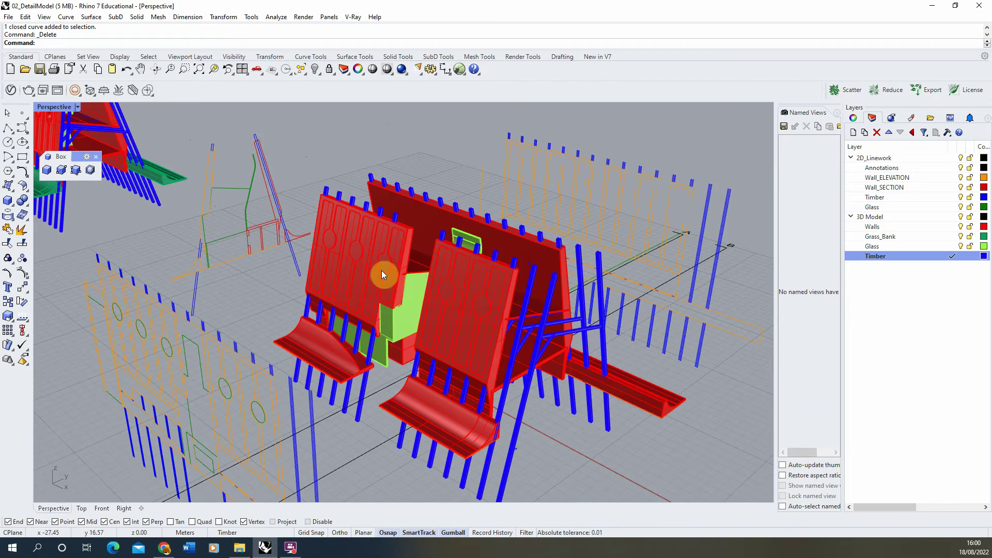
{"action": "right_click_drag", "start_coordinate": [454, 248], "coordinate": [518, 237]}
{"action": "scroll", "coordinate": [514, 298], "scroll_direction": "up", "scroll_amount": 2}
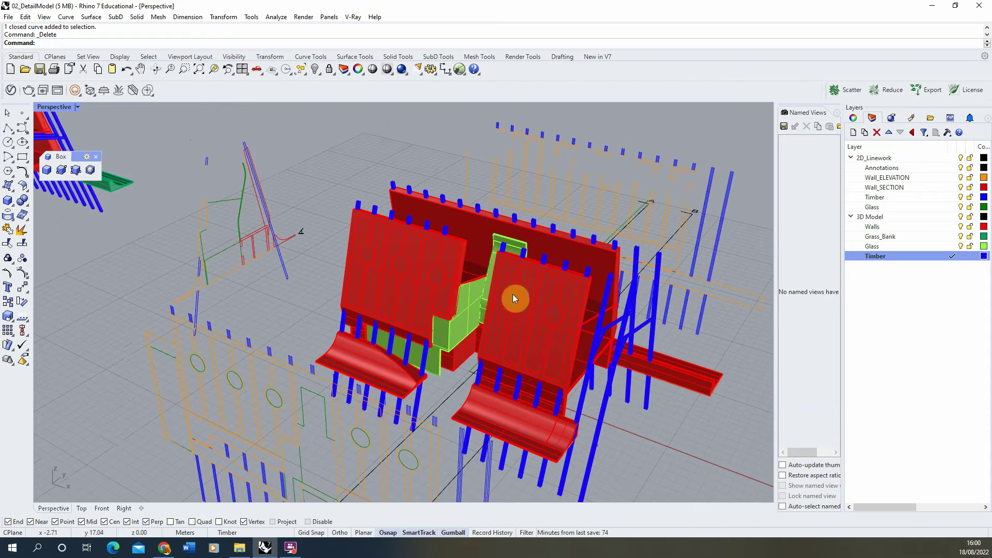
{"action": "scroll", "coordinate": [258, 377], "scroll_direction": "up", "scroll_amount": 4}
- Compare a circular window outline on the front elevation with the rounded window openings in the completed reference model
{"action": "left_click", "coordinate": [244, 351]}
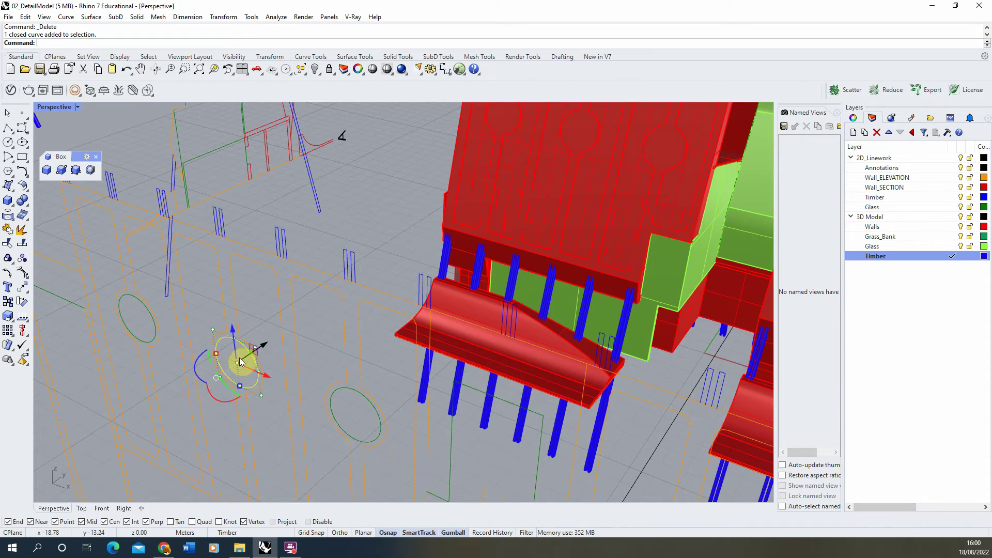
{"action": "scroll", "coordinate": [243, 353], "scroll_direction": "down", "scroll_amount": 4}
{"action": "scroll", "coordinate": [524, 288], "scroll_direction": "down", "scroll_amount": 3}
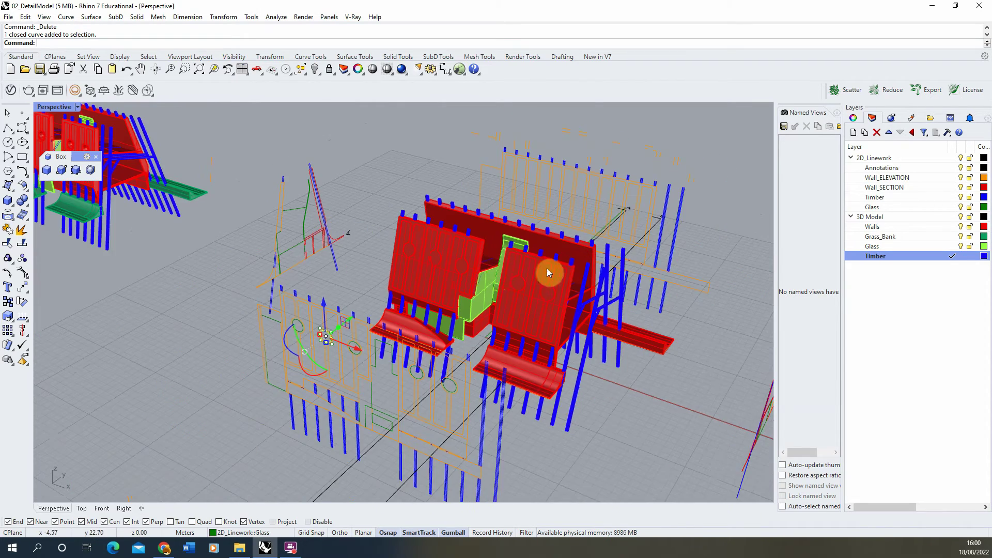
{"action": "scroll", "coordinate": [211, 183], "scroll_direction": "up", "scroll_amount": 6}
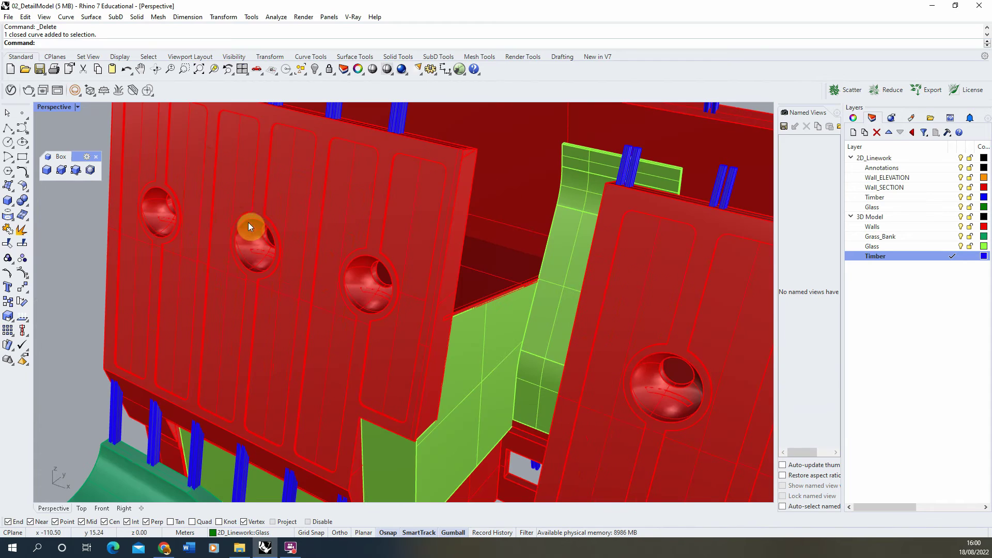
{"action": "scroll", "coordinate": [236, 223], "scroll_direction": "down", "scroll_amount": 2}
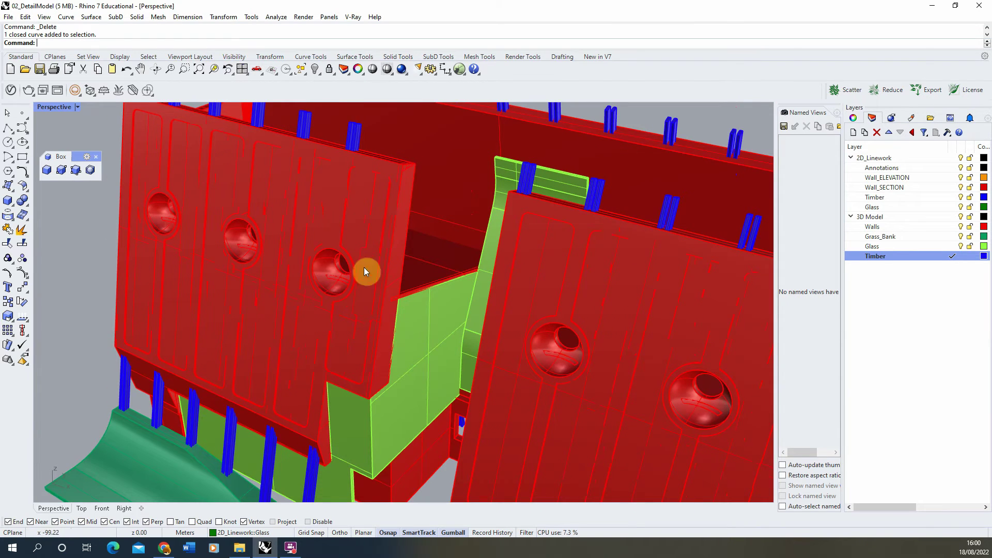
{"action": "scroll", "coordinate": [224, 225], "scroll_direction": "down", "scroll_amount": 6}
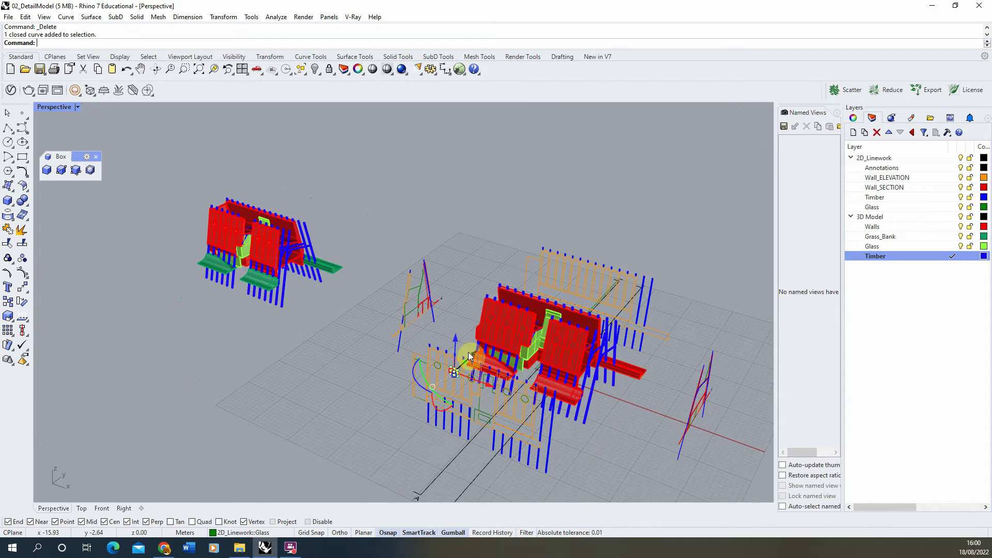
- Draw two crossing diagonal lines between the endpoints of the first circular window outline on the front elevation
{"action": "scroll", "coordinate": [279, 372], "scroll_direction": "up", "scroll_amount": 3}
{"action": "scroll", "coordinate": [288, 387], "scroll_direction": "up", "scroll_amount": 4}
{"action": "scroll", "coordinate": [248, 366], "scroll_direction": "down", "scroll_amount": 2}
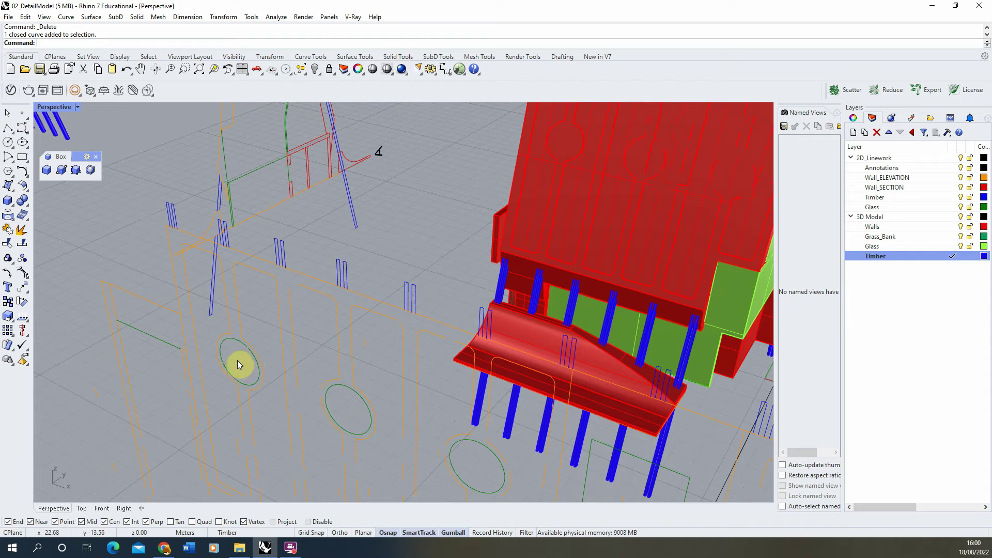
{"action": "left_click", "coordinate": [8, 129]}
{"action": "scroll", "coordinate": [231, 333], "scroll_direction": "up", "scroll_amount": 3}
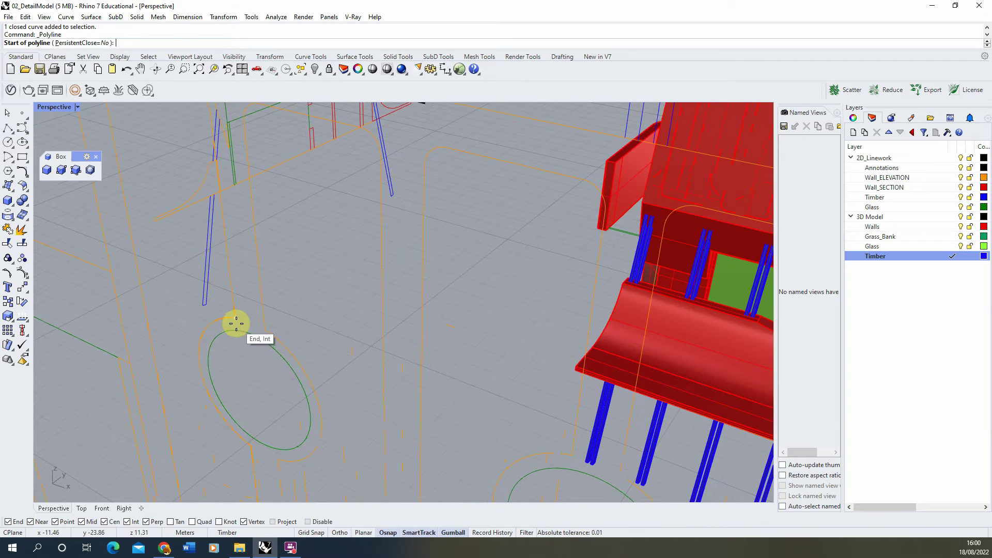
{"action": "left_click", "coordinate": [235, 318]}
{"action": "left_click", "coordinate": [277, 458]}
{"action": "key", "text": "Return"}
{"action": "key", "text": "Return"}
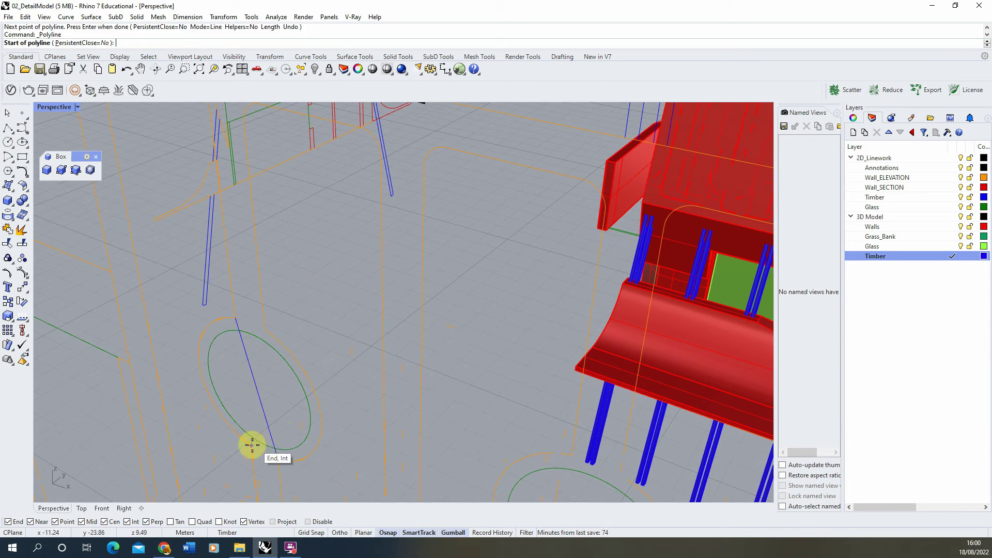
{"action": "left_click", "coordinate": [250, 445]}
{"action": "left_click", "coordinate": [265, 330]}
{"action": "key", "text": "Return"}
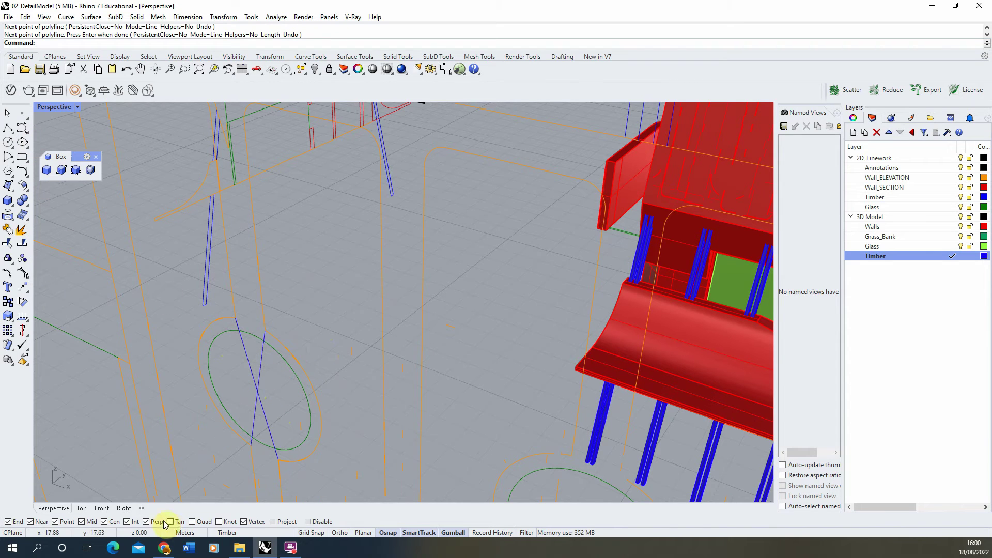
- Create a sphere centred where the two diagonals cross, sized to the green glass circle
{"action": "left_click", "coordinate": [13, 209]}
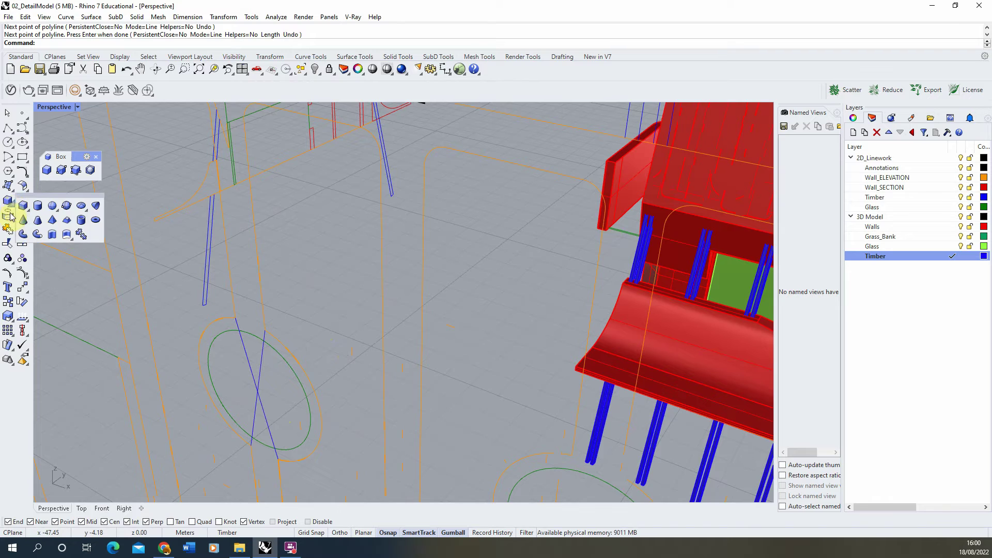
{"action": "left_click", "coordinate": [56, 206]}
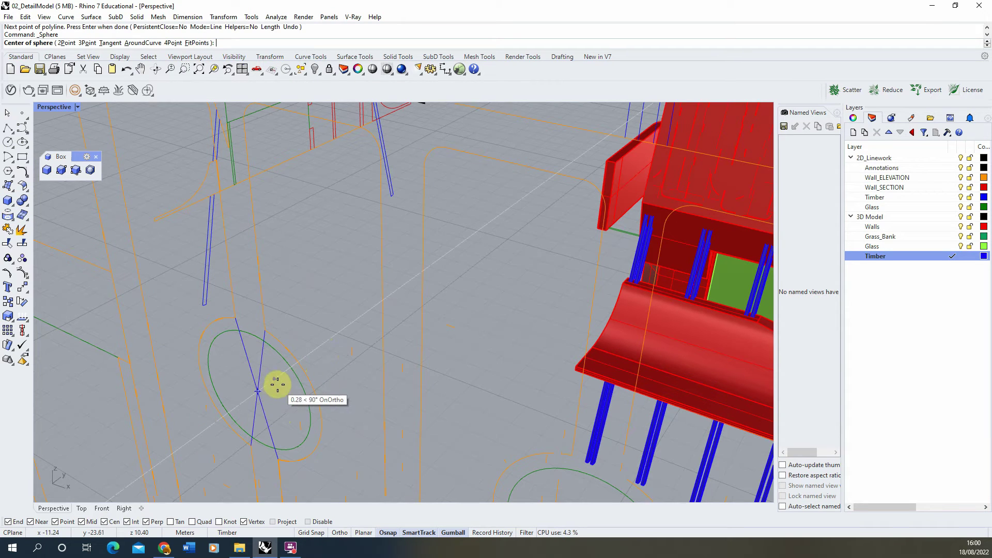
{"action": "left_click", "coordinate": [295, 385]}
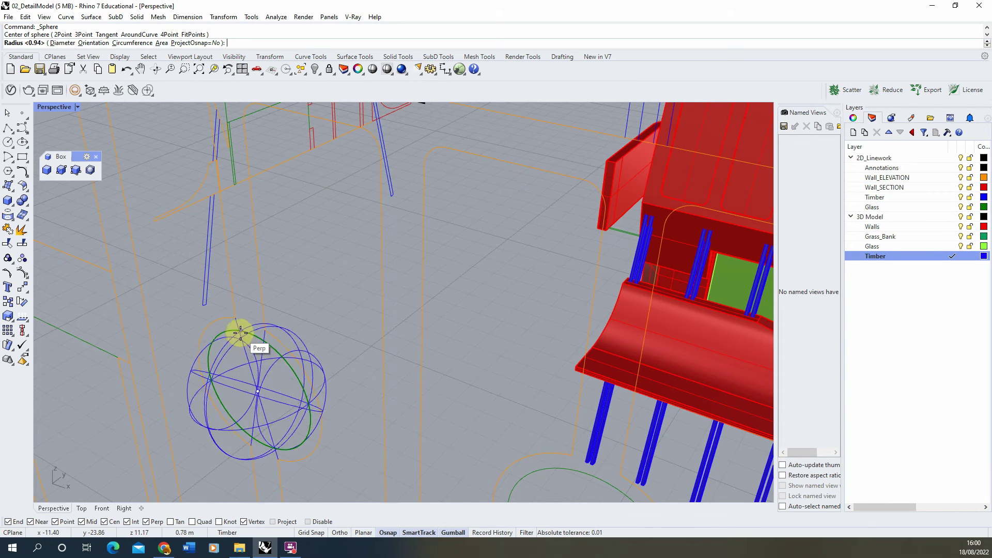
{"action": "left_click", "coordinate": [248, 344]}
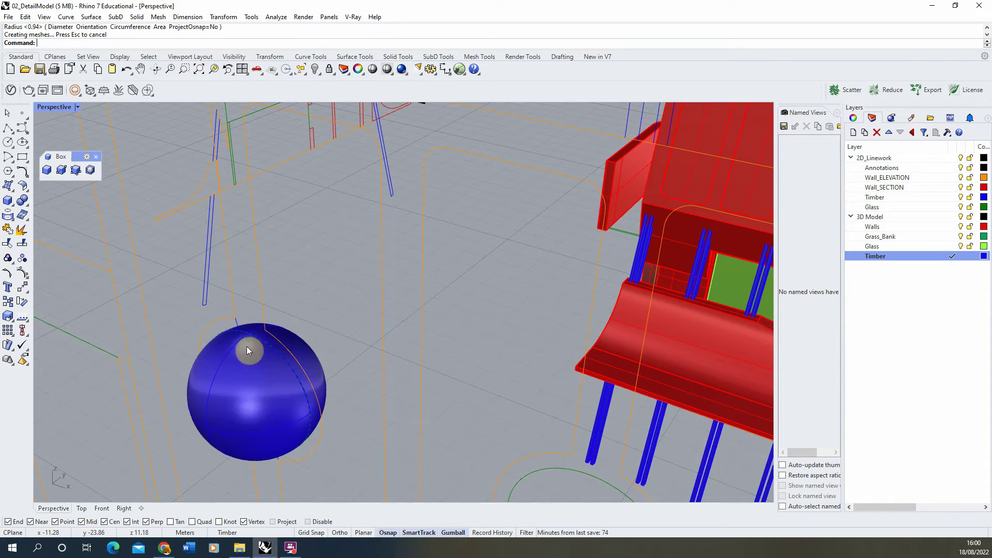
{"action": "left_click", "coordinate": [9, 203]}
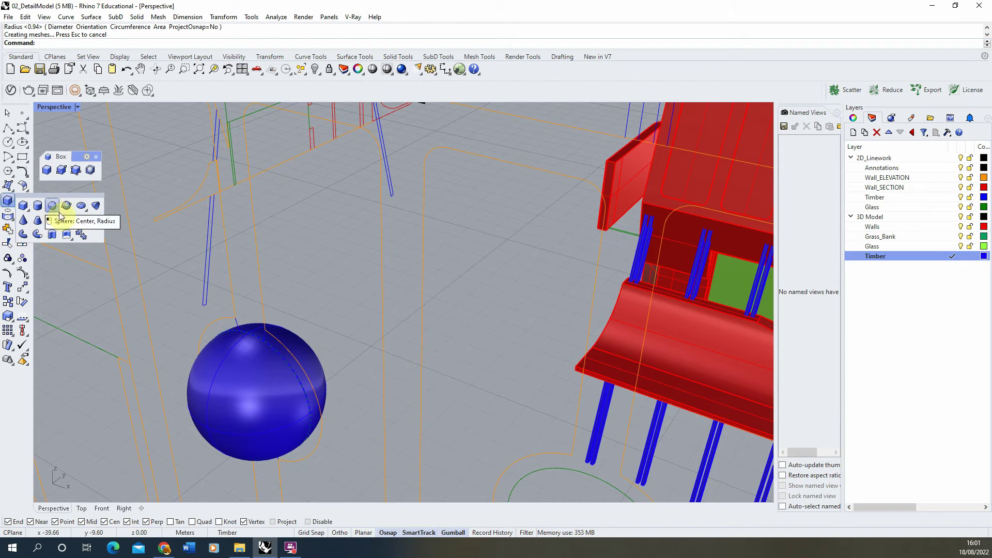
{"action": "left_click", "coordinate": [313, 360]}
{"action": "scroll", "coordinate": [313, 360], "scroll_direction": "down", "scroll_amount": 5}
{"action": "scroll", "coordinate": [301, 367], "scroll_direction": "up", "scroll_amount": 5}
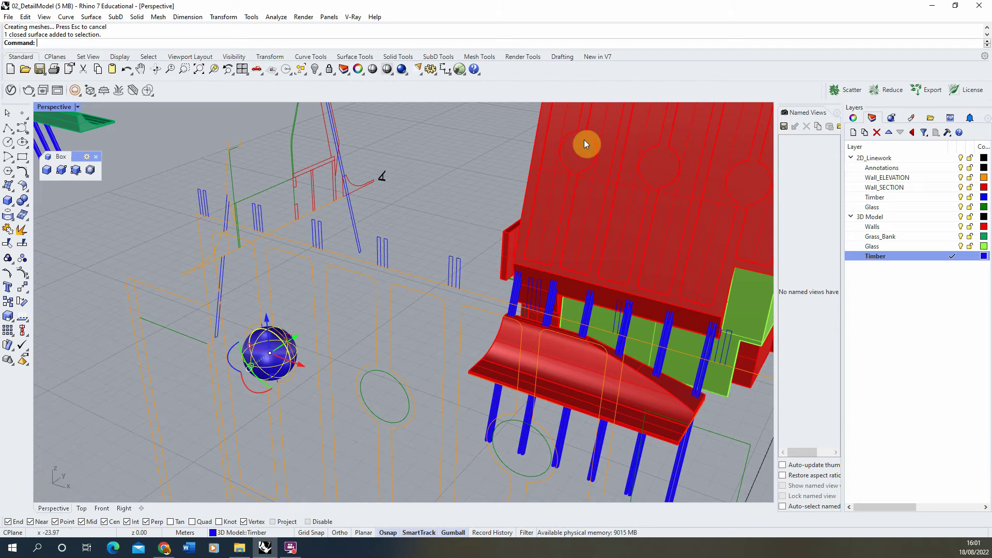
{"action": "scroll", "coordinate": [268, 315], "scroll_direction": "up", "scroll_amount": 3}
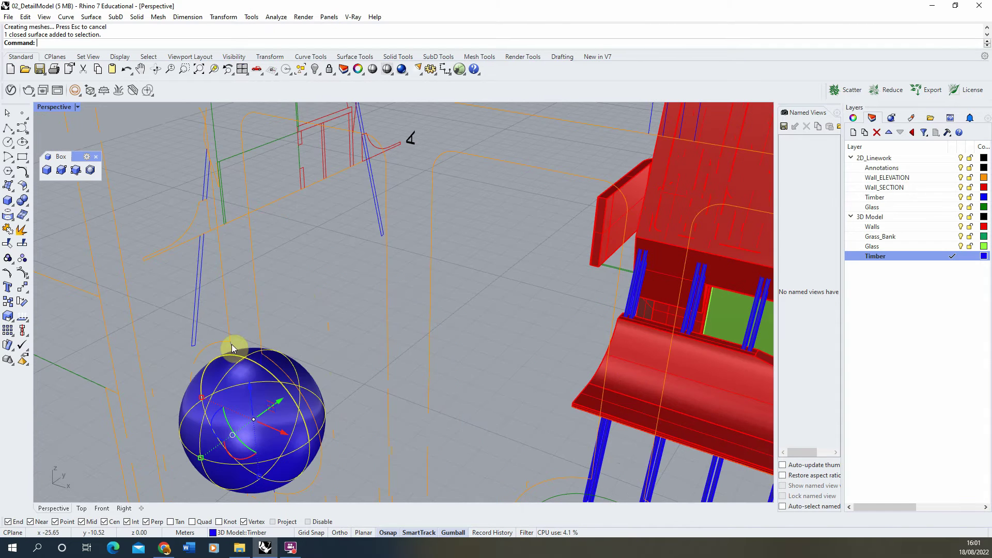
{"action": "left_click", "coordinate": [260, 365]}
{"action": "left_click", "coordinate": [262, 361]}
{"action": "scroll", "coordinate": [289, 362], "scroll_direction": "down", "scroll_amount": 4}
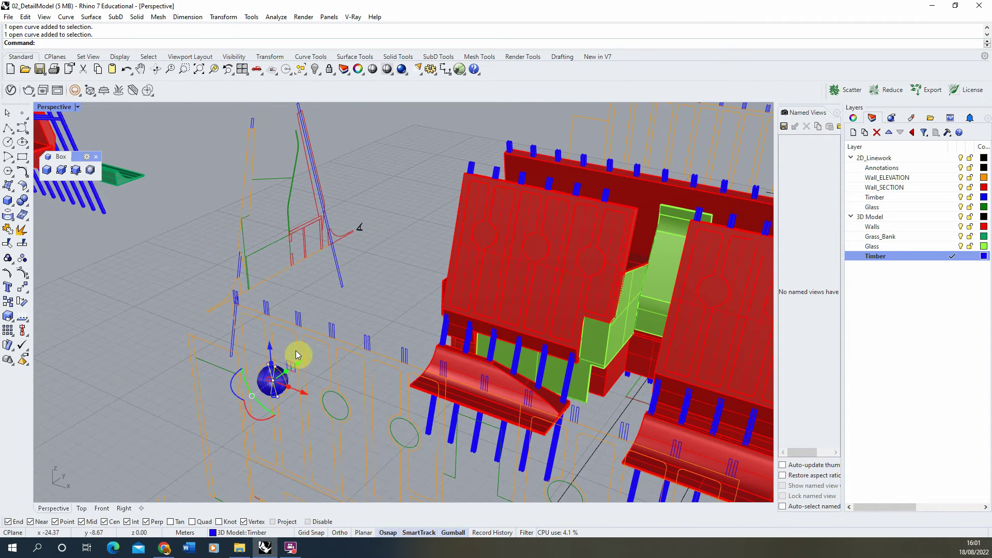
{"action": "left_click", "coordinate": [8, 215]}
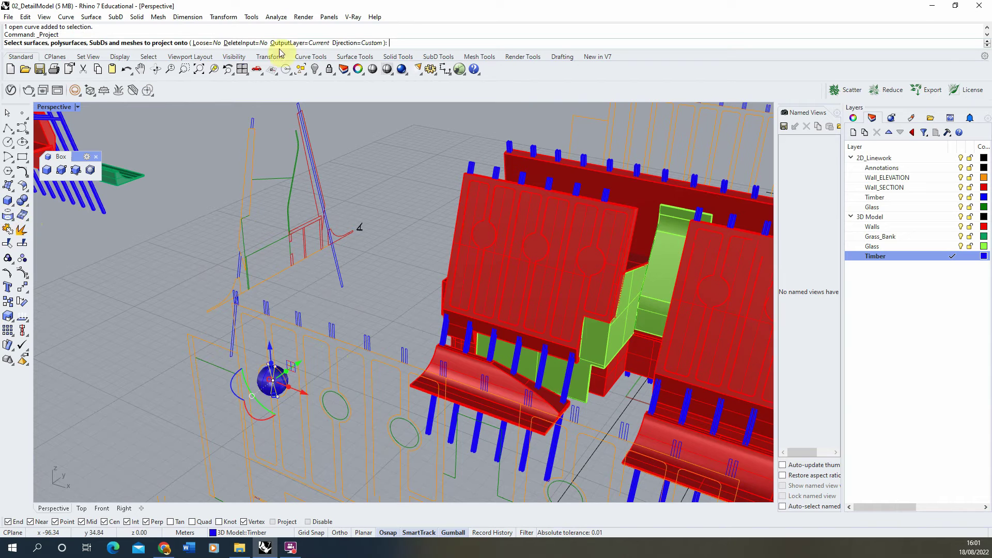
{"action": "right_click", "coordinate": [457, 261]}
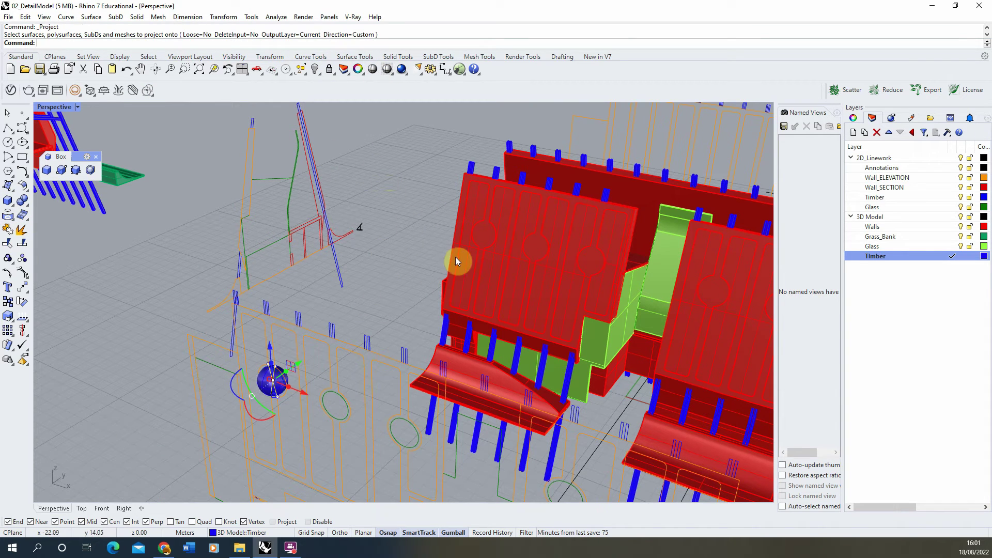
{"action": "left_click", "coordinate": [478, 249]}
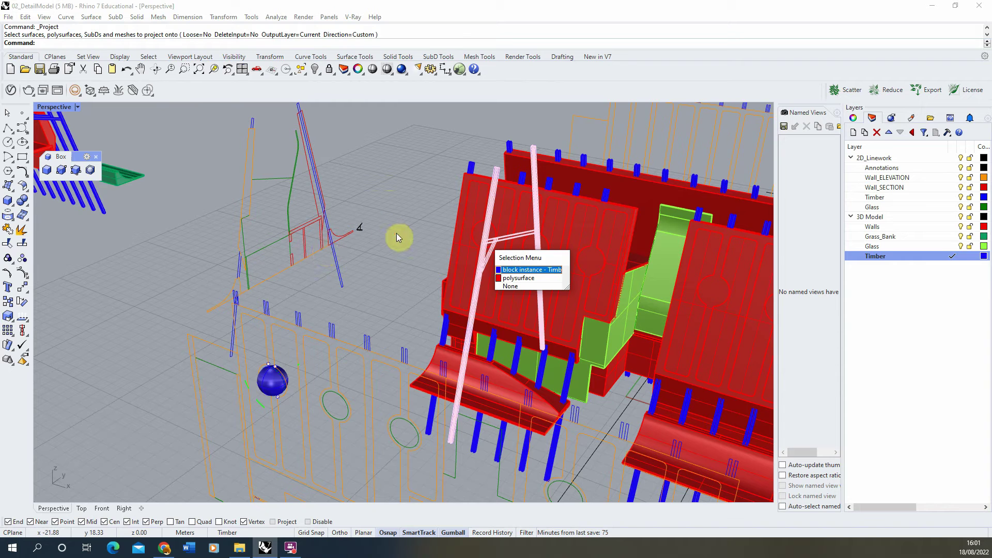
{"action": "key", "text": "Escape"}
- Project the two crossing diagonals onto the sloping front wall nearest section A, using a custom direction square to the elevation
{"action": "scroll", "coordinate": [277, 376], "scroll_direction": "up", "scroll_amount": 3}
{"action": "scroll", "coordinate": [234, 366], "scroll_direction": "down", "scroll_amount": 2}
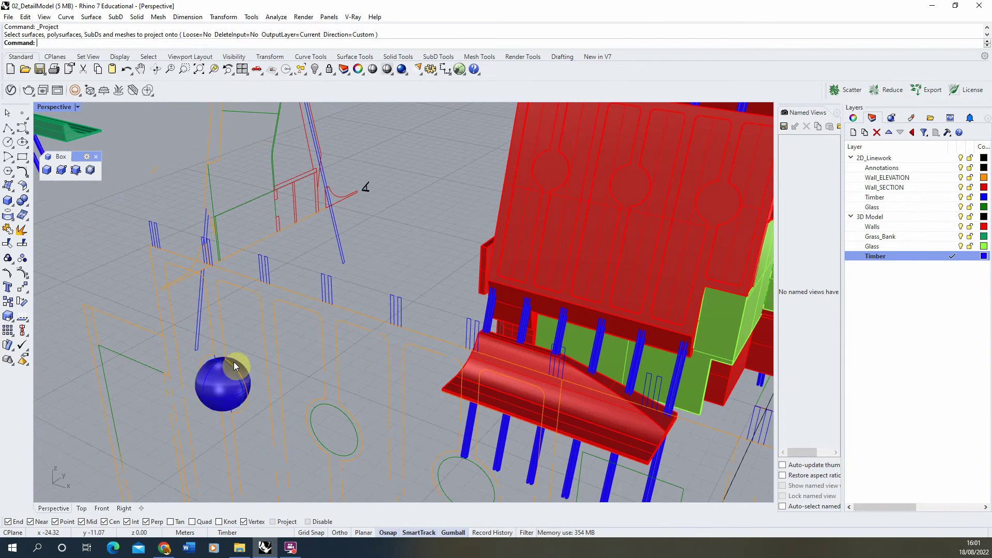
{"action": "left_click", "coordinate": [218, 362]}
{"action": "left_click", "coordinate": [255, 387]}
{"action": "scroll", "coordinate": [215, 357], "scroll_direction": "up", "scroll_amount": 3}
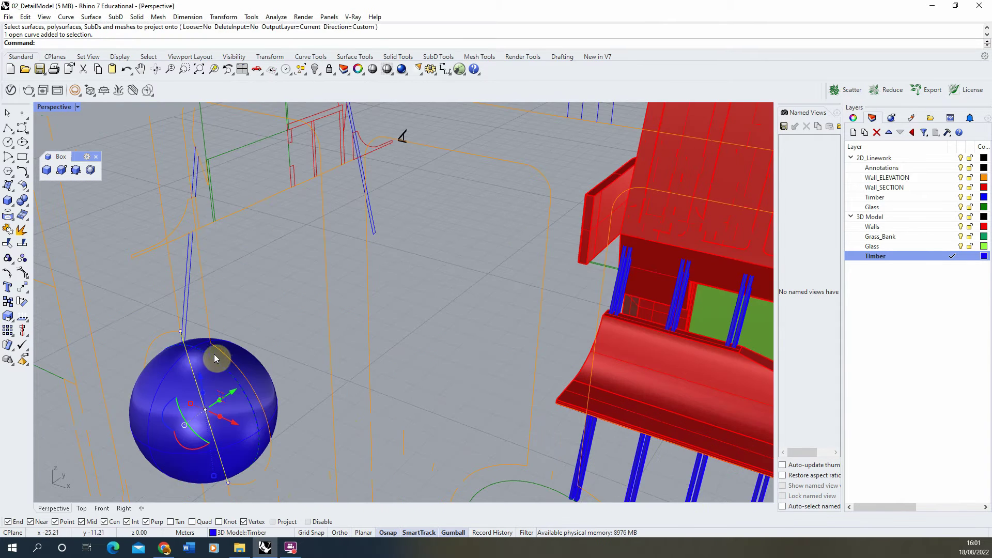
{"action": "left_click", "coordinate": [208, 348], "text": "shift"}
{"action": "left_click", "coordinate": [11, 214]}
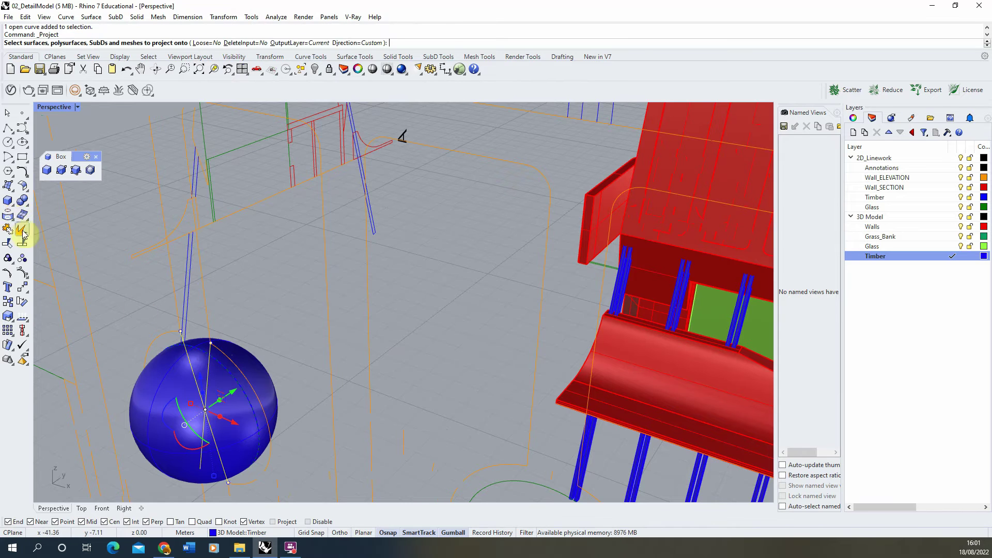
{"action": "scroll", "coordinate": [78, 275], "scroll_direction": "down", "scroll_amount": 5}
{"action": "left_click", "coordinate": [505, 126]}
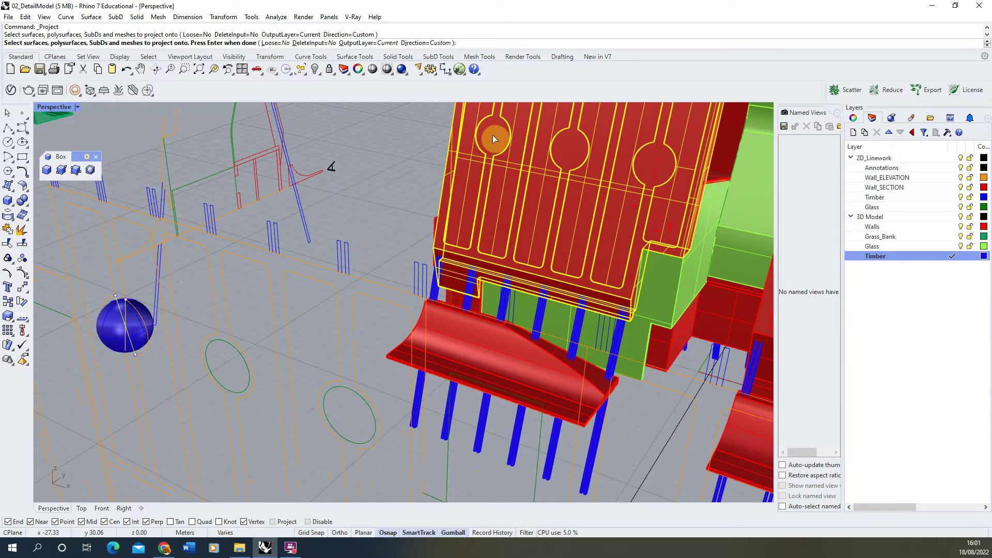
{"action": "right_click", "coordinate": [403, 204]}
{"action": "left_click", "coordinate": [362, 212]}
{"action": "left_click", "coordinate": [398, 189]}
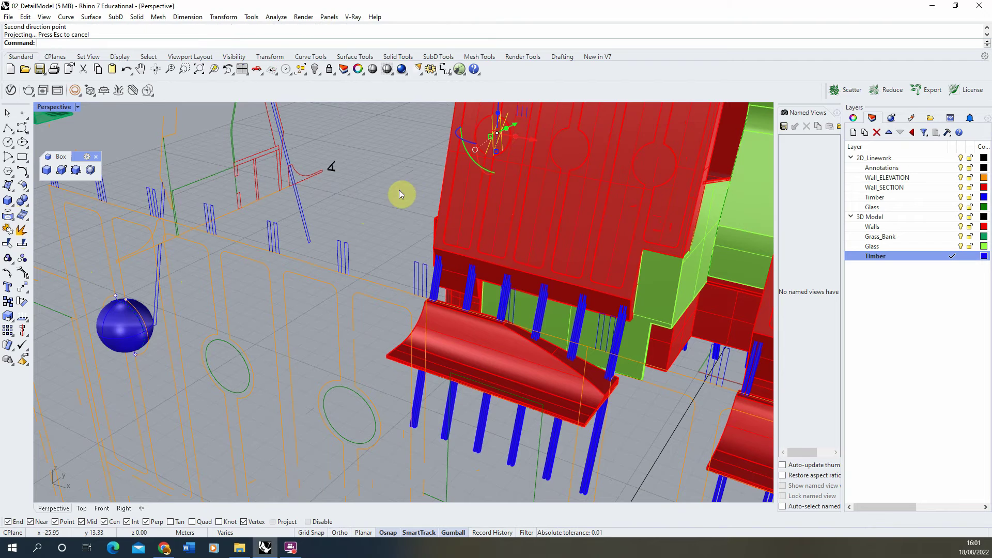
{"action": "right_click_drag", "start_coordinate": [381, 163], "coordinate": [477, 190]}
{"action": "right_click_drag", "start_coordinate": [496, 143], "coordinate": [214, 285]}
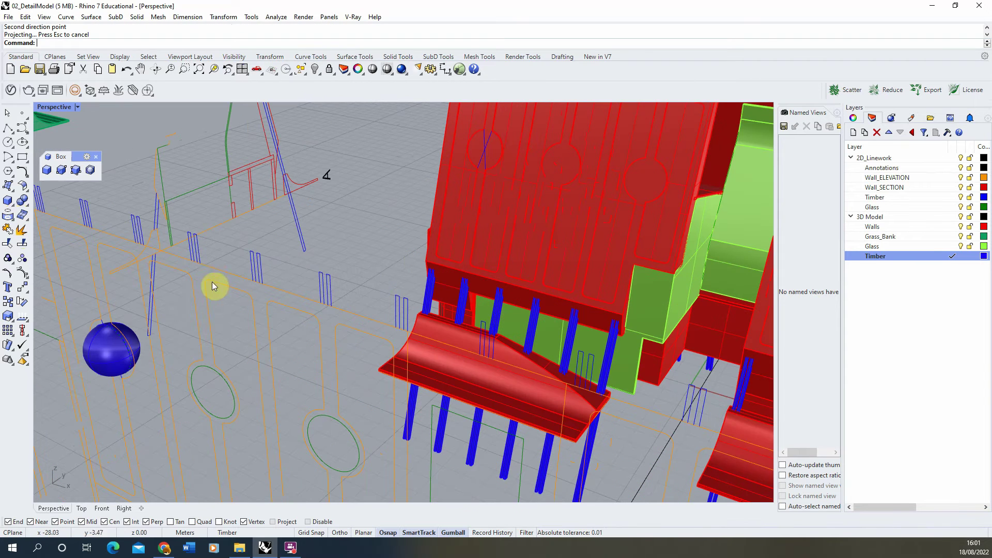
- Switch the viewport to Ghosted display and move the sphere from its centre to the crossing of the projected diagonals on the front wall
{"action": "left_click", "coordinate": [113, 352]}
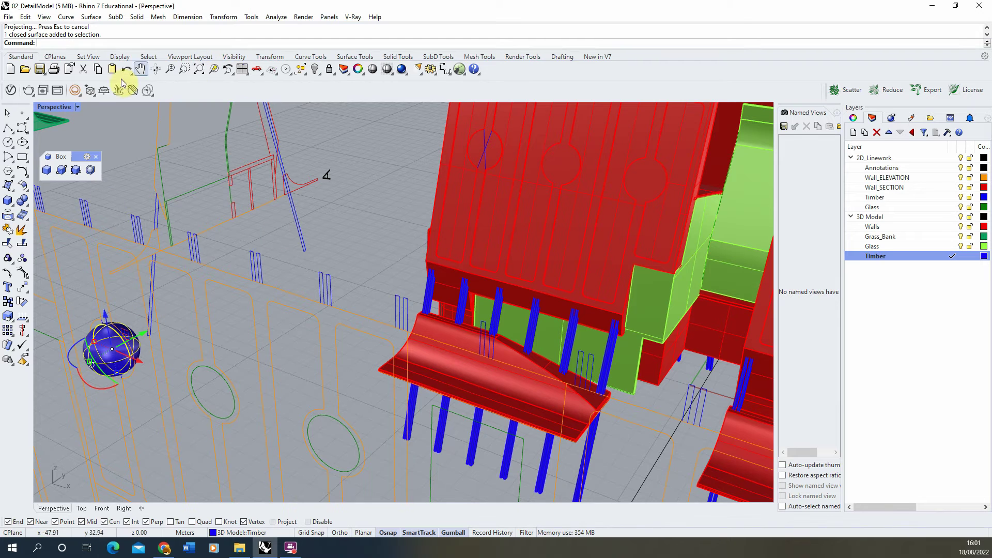
{"action": "left_click", "coordinate": [78, 107]}
{"action": "left_click", "coordinate": [78, 180]}
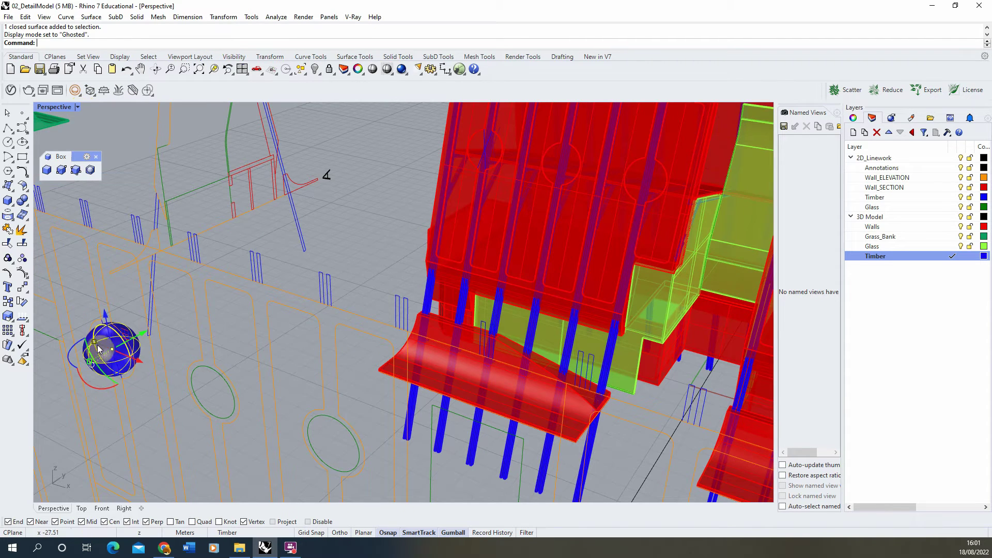
{"action": "scroll", "coordinate": [98, 349], "scroll_direction": "up", "scroll_amount": 3}
{"action": "left_click", "coordinate": [23, 288]}
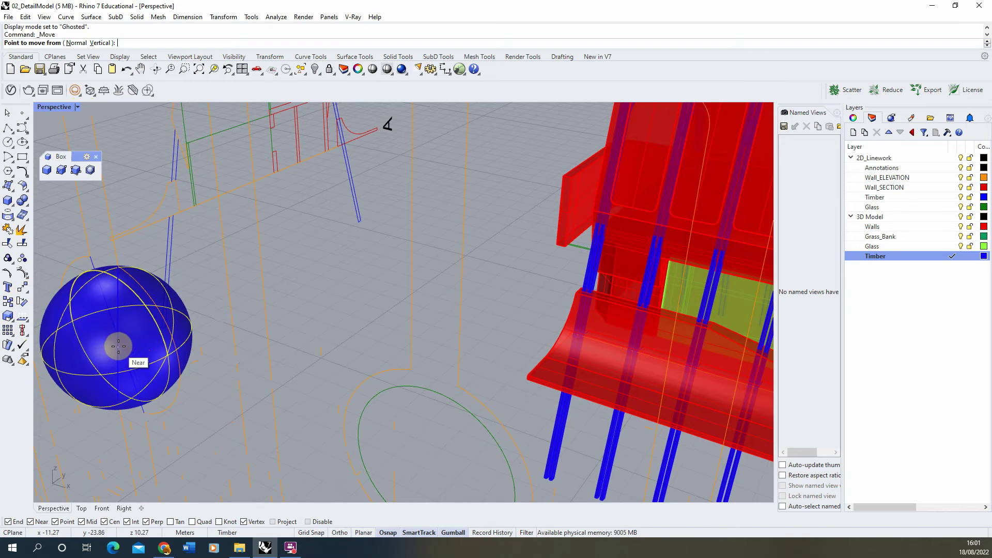
{"action": "left_click", "coordinate": [119, 346]}
{"action": "scroll", "coordinate": [111, 351], "scroll_direction": "down", "scroll_amount": 5}
{"action": "scroll", "coordinate": [290, 253], "scroll_direction": "up", "scroll_amount": 4}
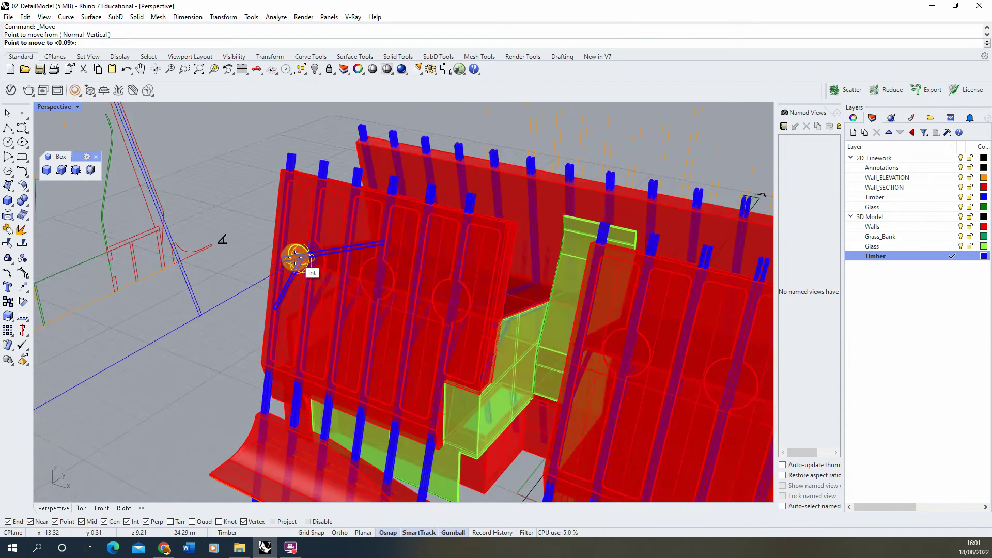
{"action": "scroll", "coordinate": [297, 257], "scroll_direction": "up", "scroll_amount": 4}
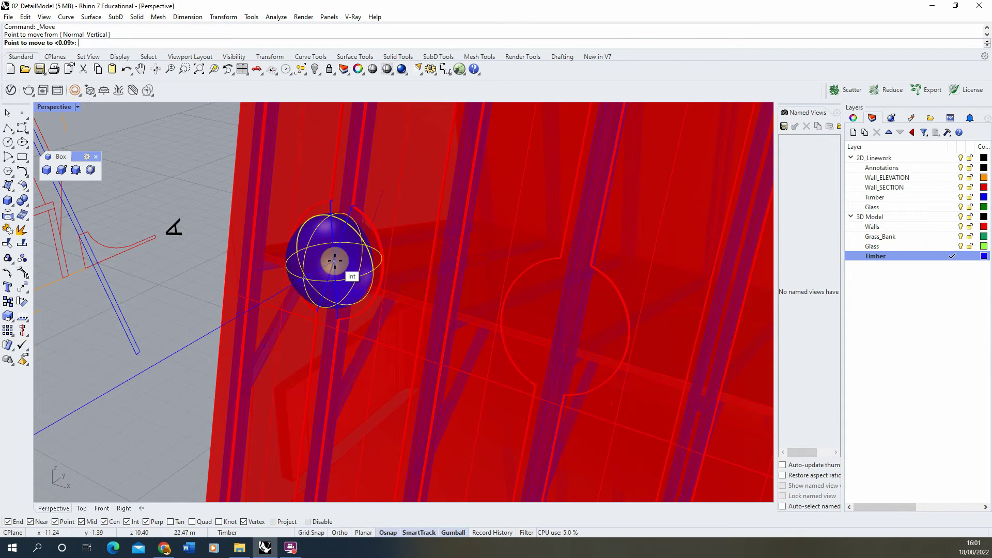
{"action": "scroll", "coordinate": [343, 266], "scroll_direction": "down", "scroll_amount": 5}
{"action": "left_click", "coordinate": [376, 218]}
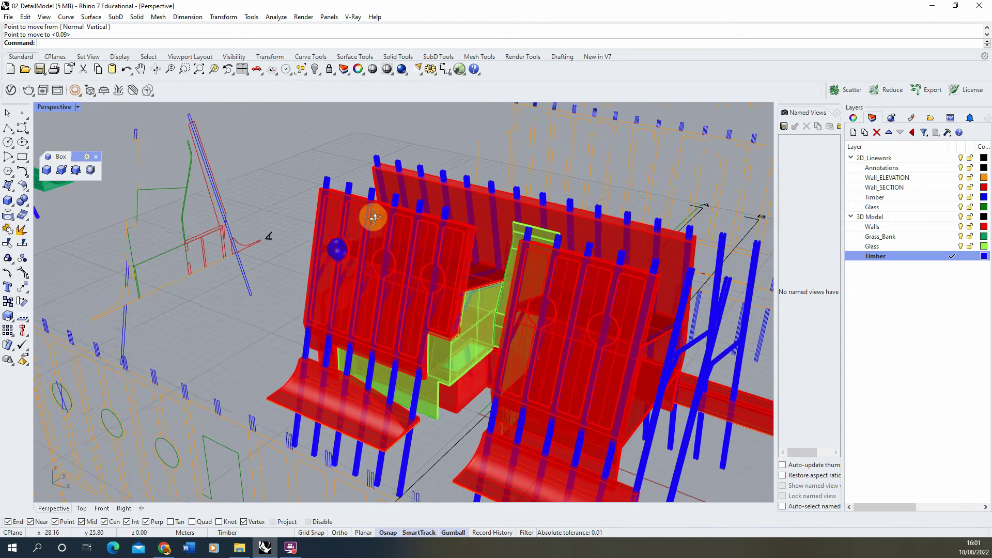
- Switch the viewport to Shaded display and copy the sphere to the other two circular openings on the front wall nearest section A
{"action": "left_click", "coordinate": [77, 107]}
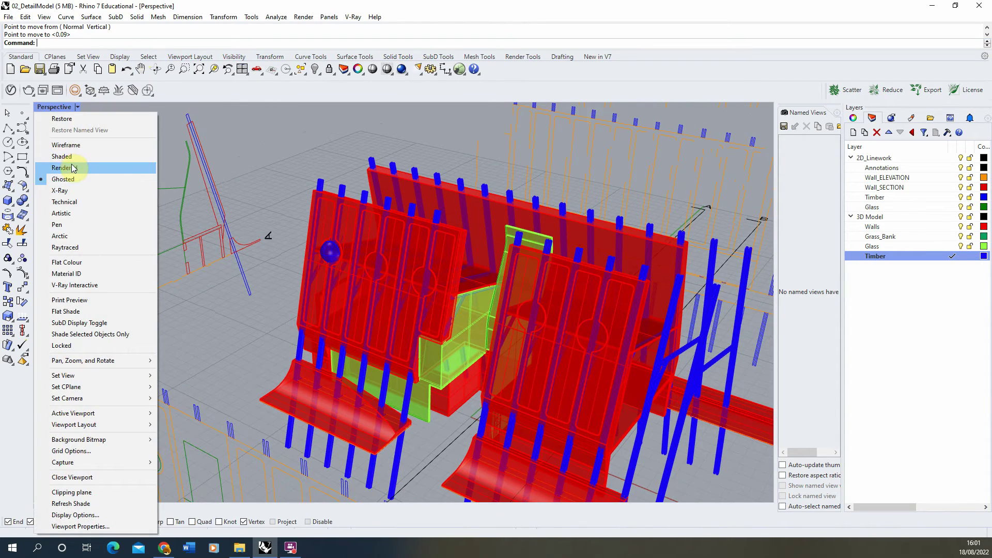
{"action": "left_click", "coordinate": [63, 156]}
{"action": "scroll", "coordinate": [330, 248], "scroll_direction": "up", "scroll_amount": 5}
{"action": "left_click", "coordinate": [315, 250]}
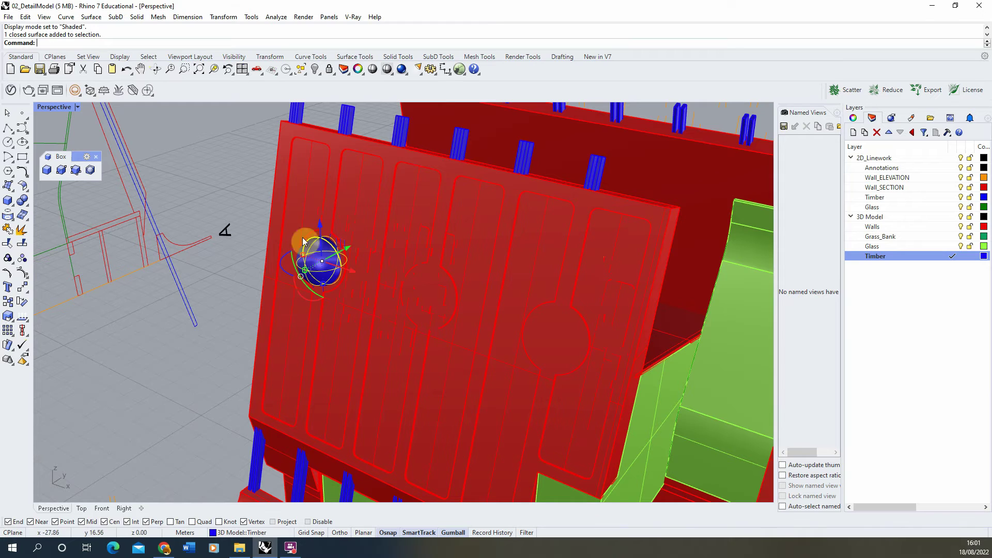
{"action": "left_click", "coordinate": [8, 301]}
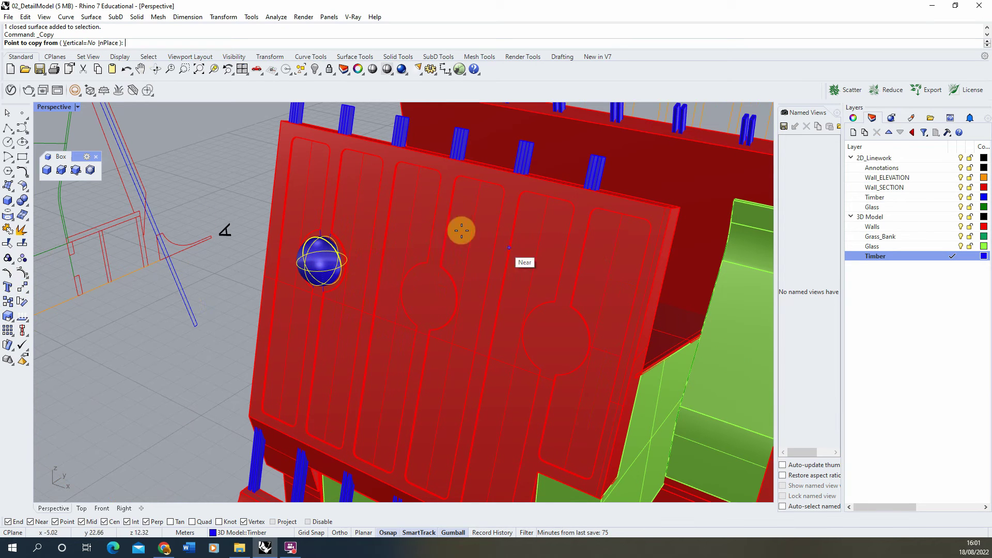
{"action": "scroll", "coordinate": [318, 230], "scroll_direction": "up", "scroll_amount": 5}
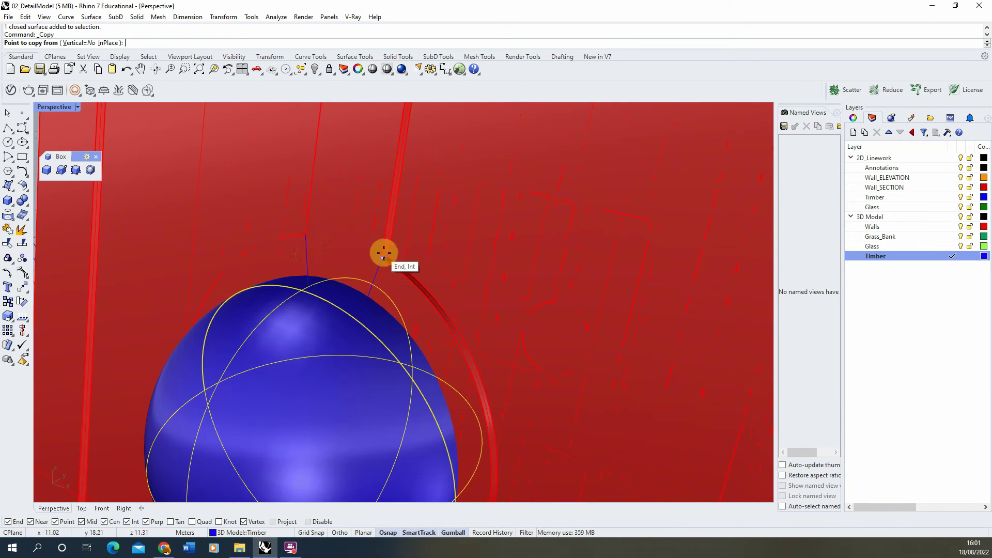
{"action": "left_click", "coordinate": [303, 235]}
{"action": "scroll", "coordinate": [279, 227], "scroll_direction": "down", "scroll_amount": 5}
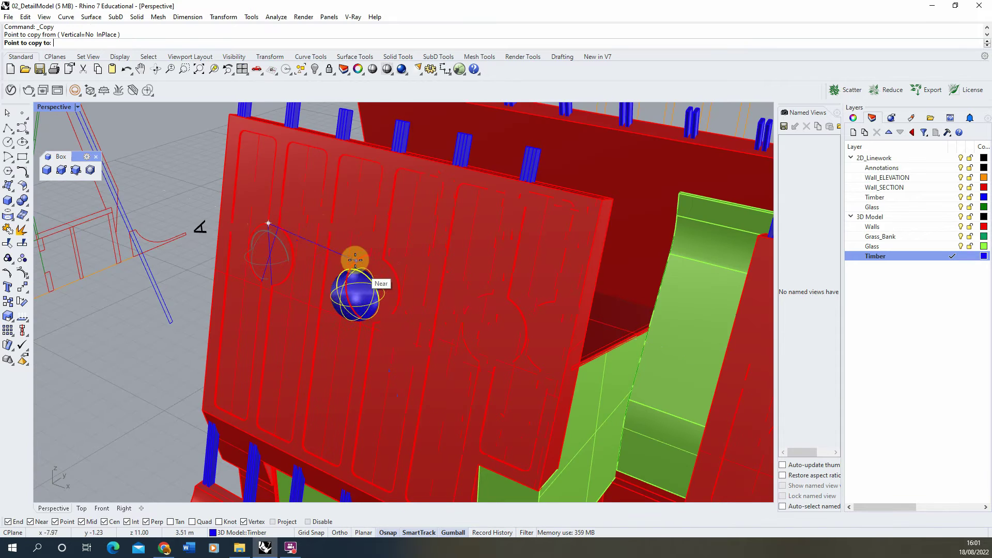
{"action": "scroll", "coordinate": [330, 258], "scroll_direction": "up", "scroll_amount": 4}
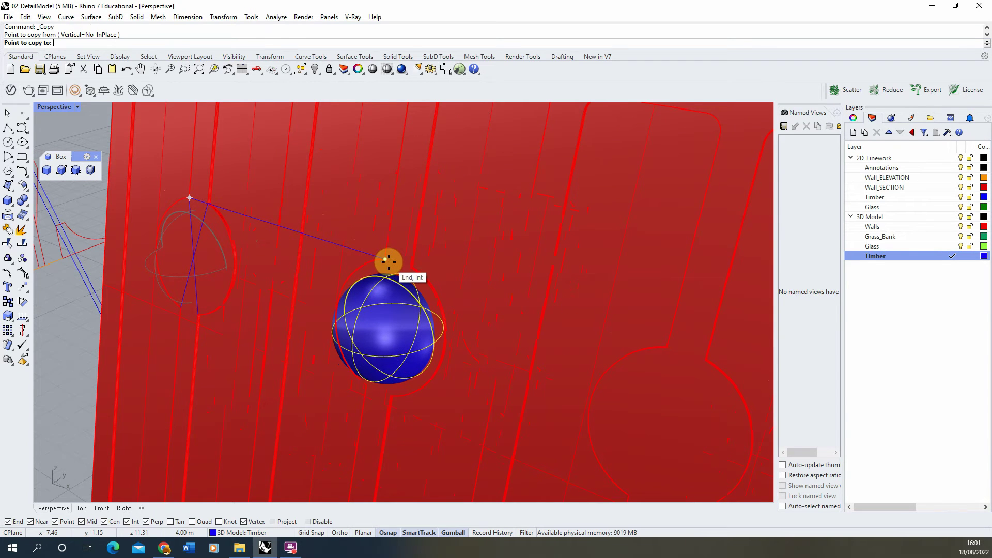
{"action": "left_click", "coordinate": [389, 261]}
{"action": "scroll", "coordinate": [330, 253], "scroll_direction": "down", "scroll_amount": 3}
{"action": "scroll", "coordinate": [455, 290], "scroll_direction": "up", "scroll_amount": 4}
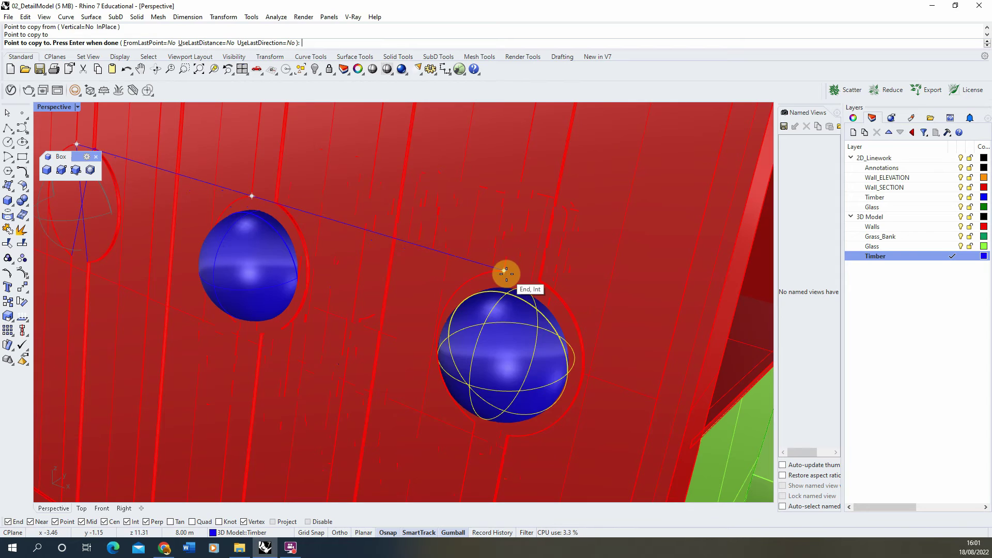
{"action": "left_click", "coordinate": [505, 272]}
- Place two more copies of the sphere at the circular openings on the second front wall and finish copying
{"action": "scroll", "coordinate": [332, 221], "scroll_direction": "down", "scroll_amount": 3}
{"action": "scroll", "coordinate": [405, 259], "scroll_direction": "up", "scroll_amount": 4}
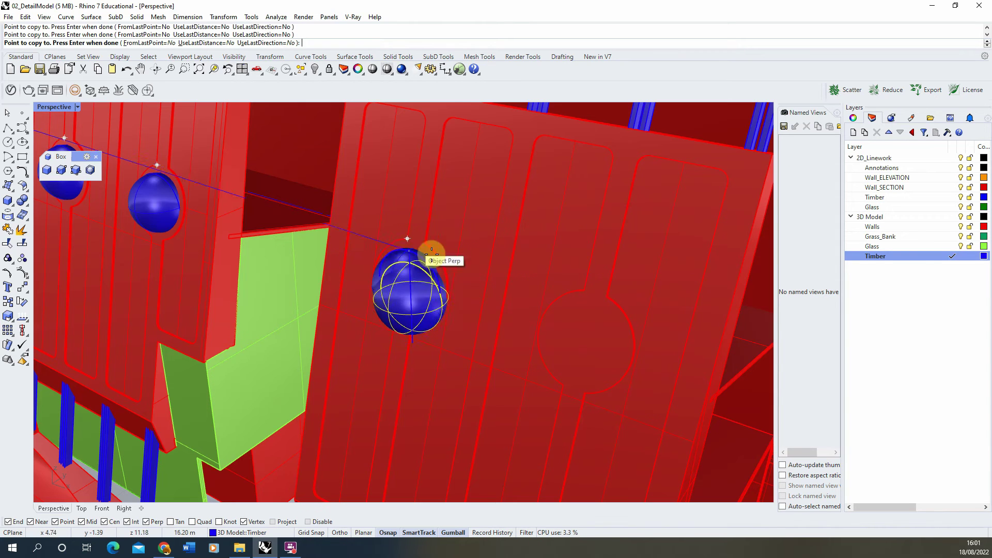
{"action": "left_click", "coordinate": [587, 292]}
{"action": "scroll", "coordinate": [505, 284], "scroll_direction": "down", "scroll_amount": 6}
{"action": "key", "text": "Return"}
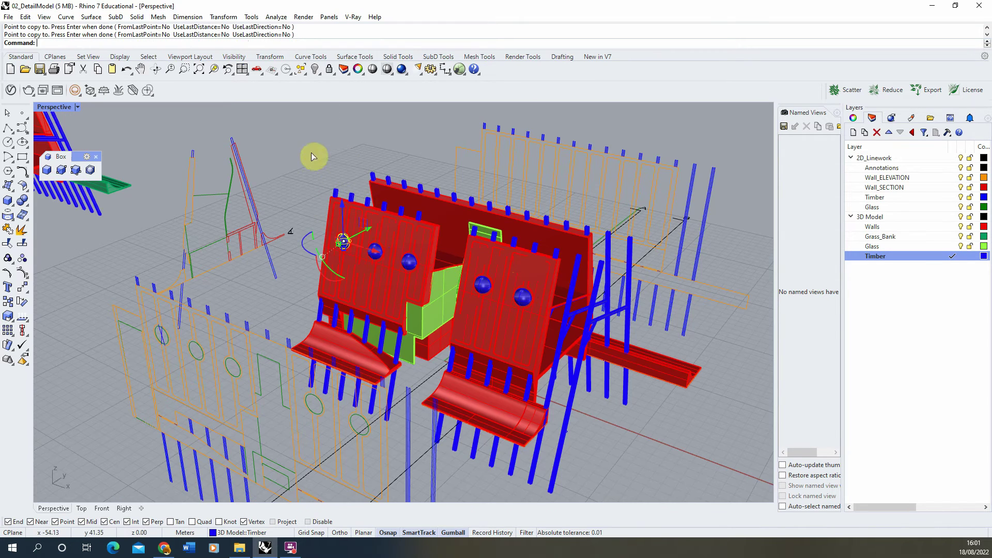
- Boolean-subtract the five spheres from both sloping front walls, keeping the input objects
{"action": "right_click_drag", "start_coordinate": [371, 179], "coordinate": [353, 156]}
{"action": "scroll", "coordinate": [354, 157], "scroll_direction": "up", "scroll_amount": 3}
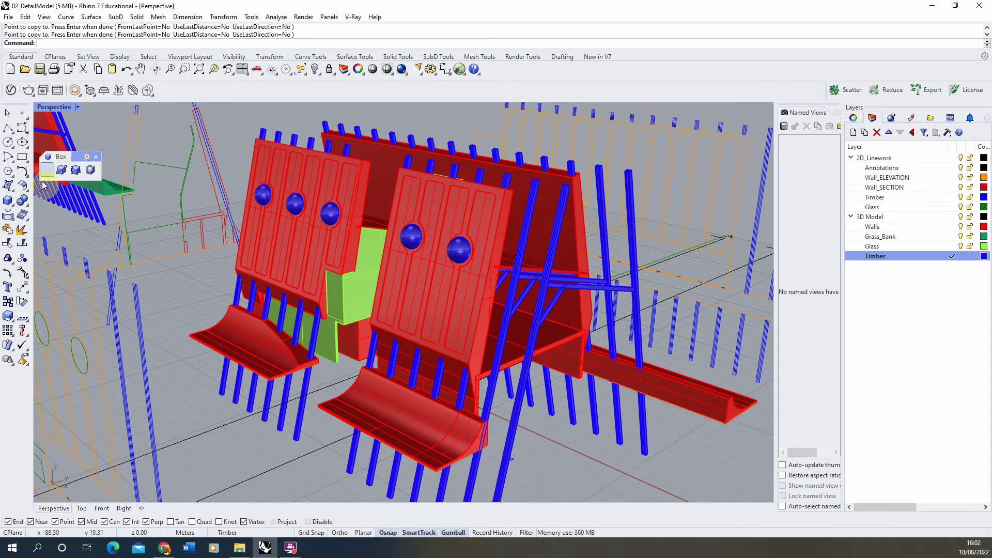
{"action": "left_click", "coordinate": [22, 200]}
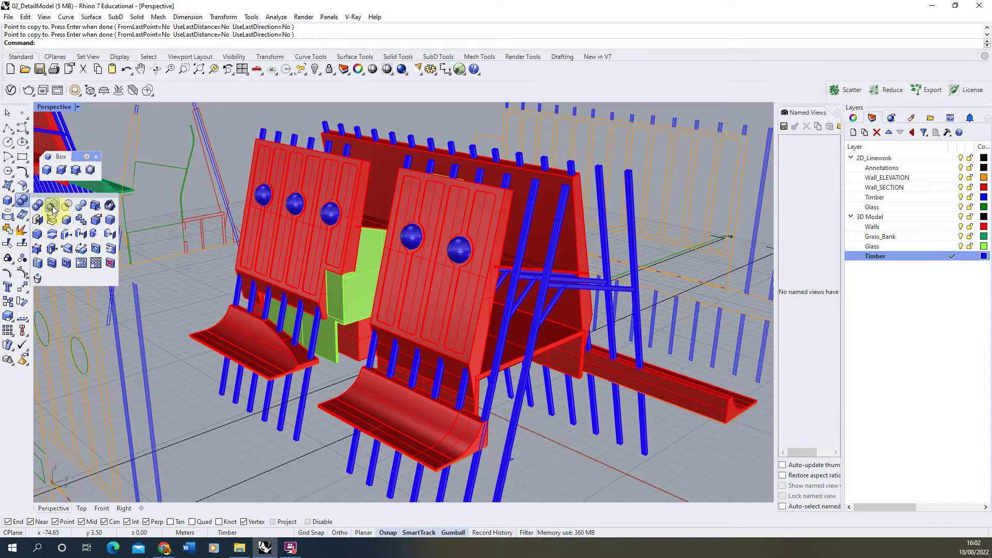
{"action": "left_click", "coordinate": [52, 206]}
{"action": "left_click", "coordinate": [305, 169]}
{"action": "left_click", "coordinate": [496, 231]}
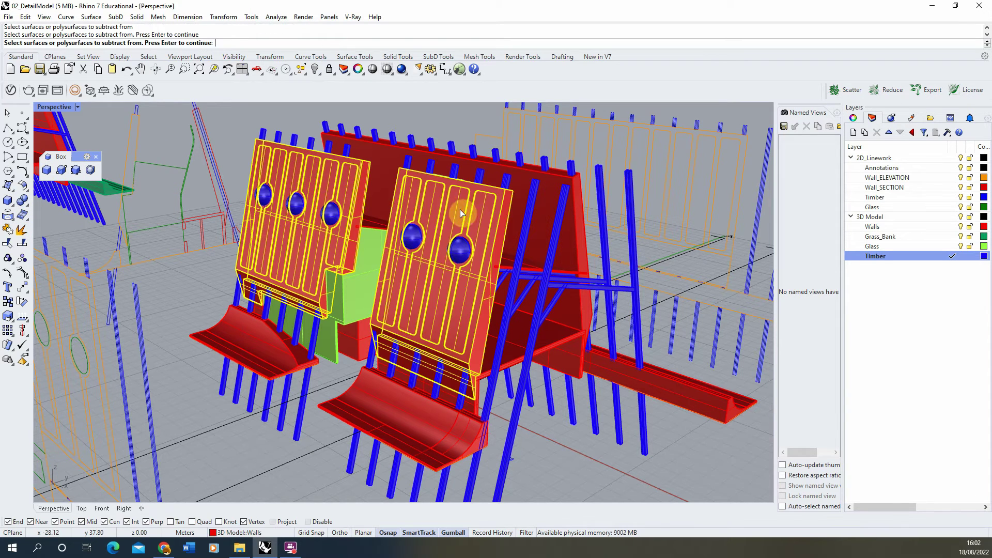
{"action": "right_click", "coordinate": [267, 200]}
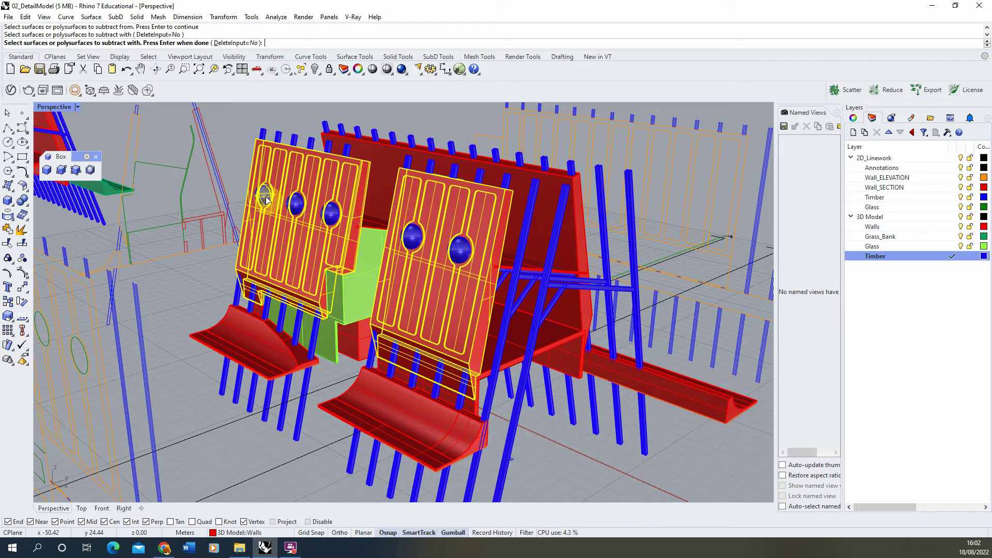
{"action": "left_click", "coordinate": [297, 205]}
{"action": "left_click", "coordinate": [416, 242]}
{"action": "left_click", "coordinate": [335, 222]}
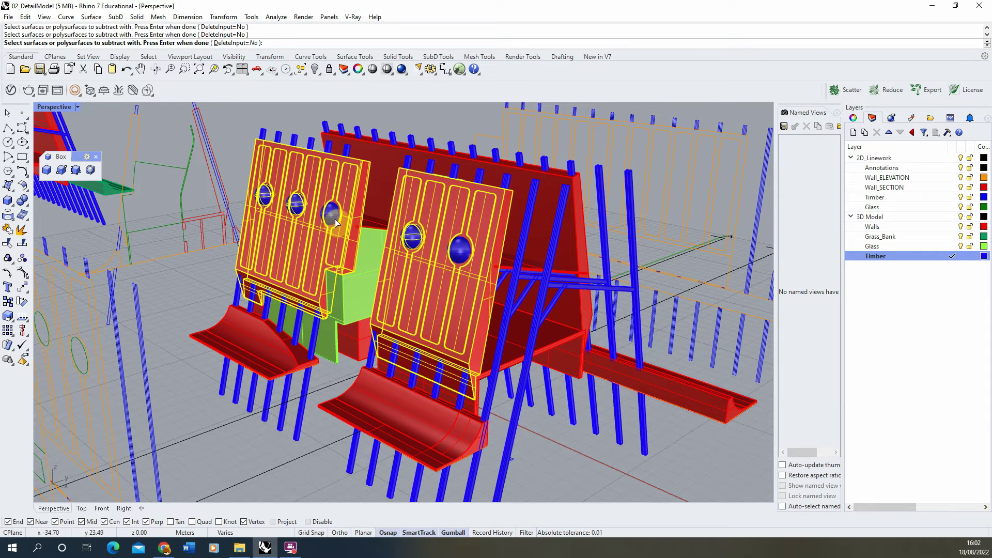
{"action": "left_click", "coordinate": [336, 220]}
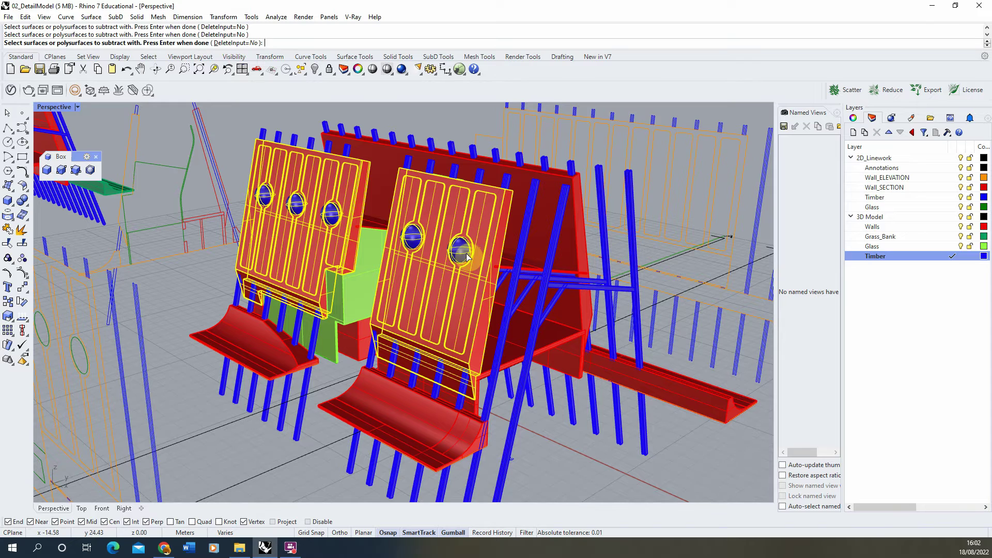
{"action": "right_click", "coordinate": [466, 254]}
- Delete the five spheres left in the window openings of both front walls
{"action": "left_click", "coordinate": [459, 252]}
{"action": "key", "text": "Delete"}
{"action": "left_click", "coordinate": [411, 236]}
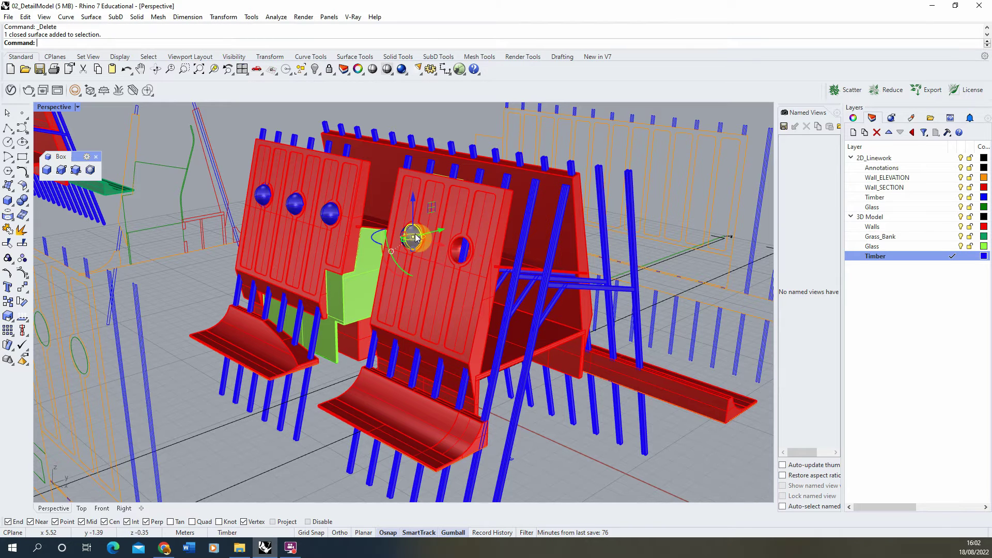
{"action": "key", "text": "Delete"}
{"action": "left_click", "coordinate": [330, 213]}
{"action": "key", "text": "Delete"}
{"action": "left_click", "coordinate": [292, 210]}
{"action": "key", "text": "Delete"}
{"action": "left_click", "coordinate": [261, 198]}
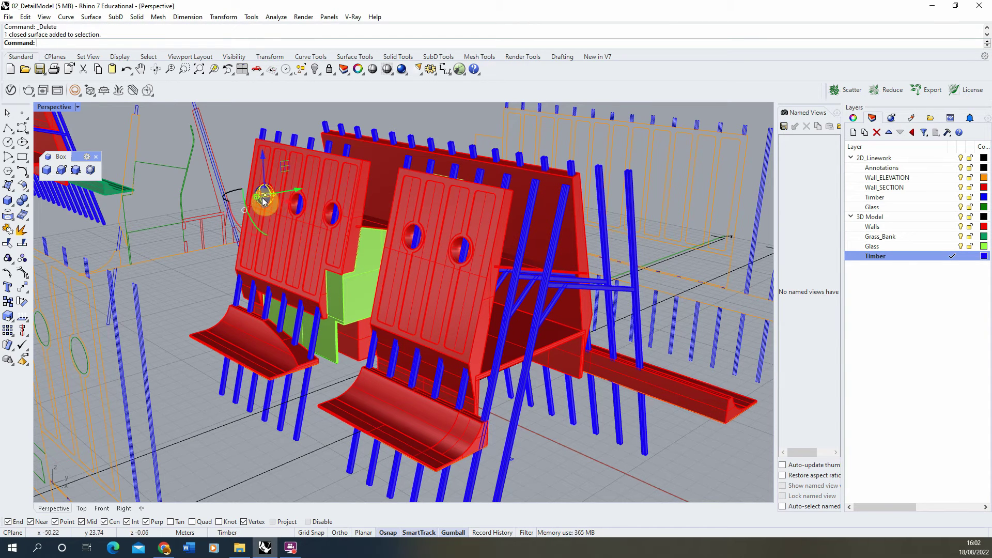
{"action": "key", "text": "Delete"}
- Examine the spherical window cut-outs in the front walls against the circular recess outlines around them
{"action": "scroll", "coordinate": [263, 198], "scroll_direction": "up", "scroll_amount": 5}
{"action": "scroll", "coordinate": [284, 214], "scroll_direction": "down", "scroll_amount": 5}
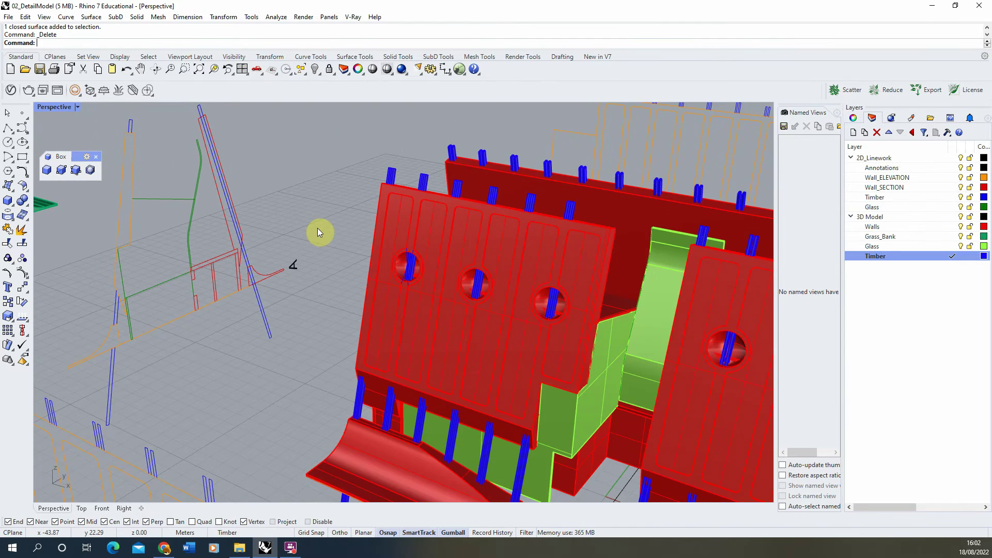
{"action": "scroll", "coordinate": [317, 228], "scroll_direction": "up", "scroll_amount": 5}
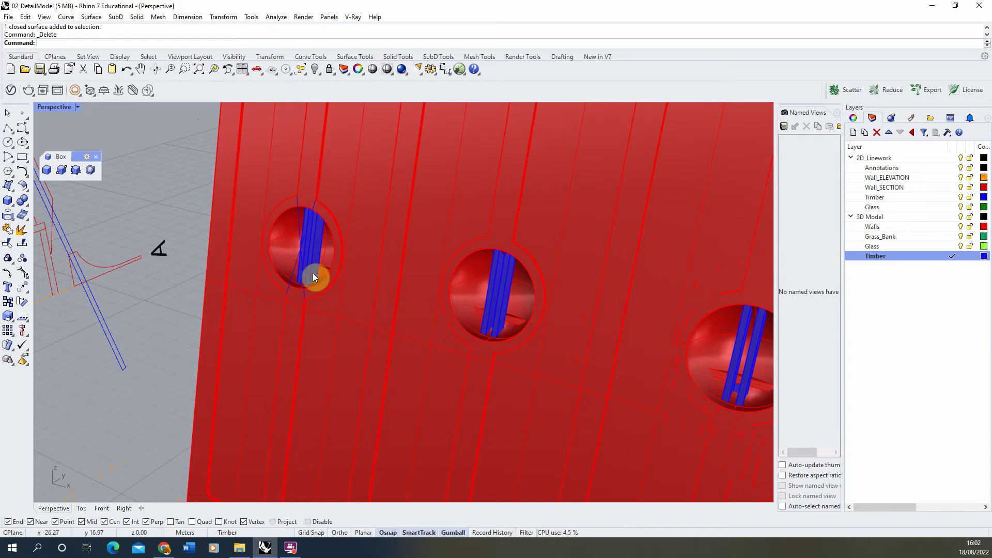
{"action": "scroll", "coordinate": [209, 238], "scroll_direction": "down", "scroll_amount": 6}
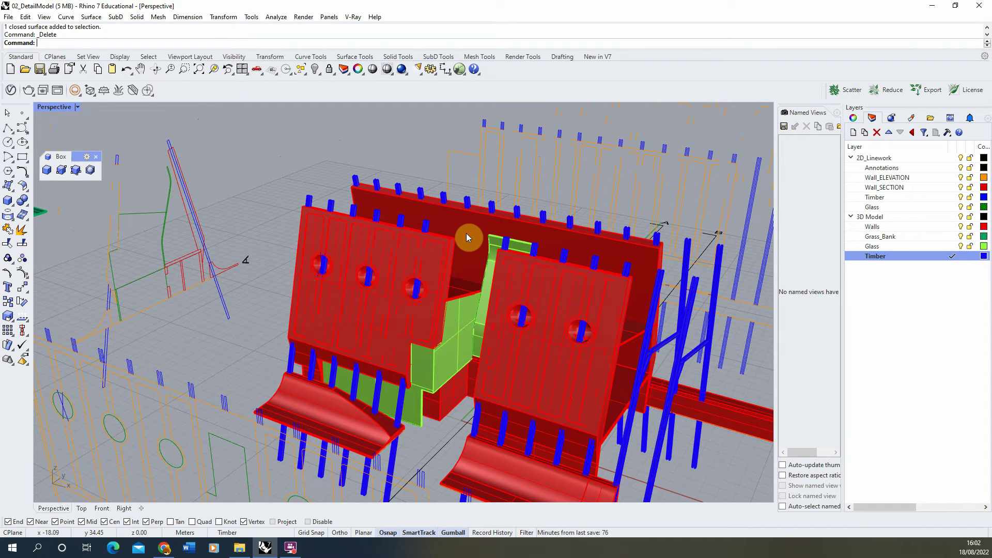
{"action": "scroll", "coordinate": [476, 280], "scroll_direction": "down", "scroll_amount": 3}
{"action": "scroll", "coordinate": [417, 278], "scroll_direction": "up", "scroll_amount": 13}
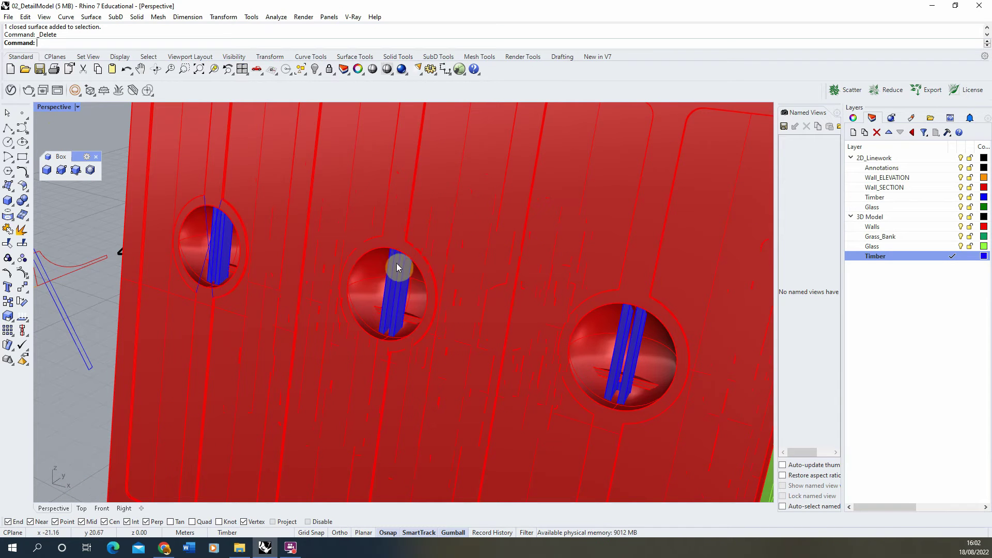
{"action": "scroll", "coordinate": [290, 281], "scroll_direction": "down", "scroll_amount": 5}
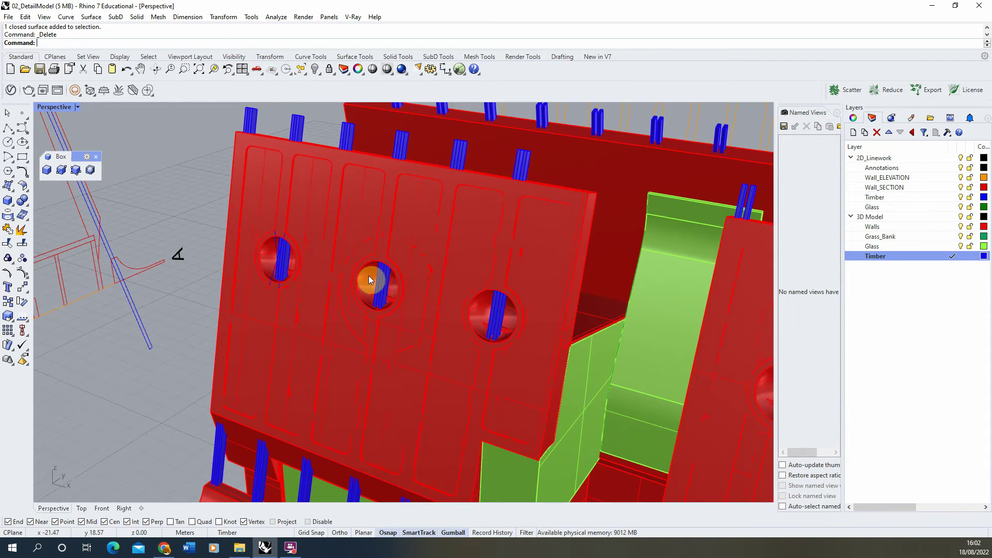
- Create a sphere about 0.97 m in radius, centred on the projected diagonals' crossing and reaching the first opening's circular recess outline
{"action": "scroll", "coordinate": [259, 250], "scroll_direction": "up", "scroll_amount": 8}
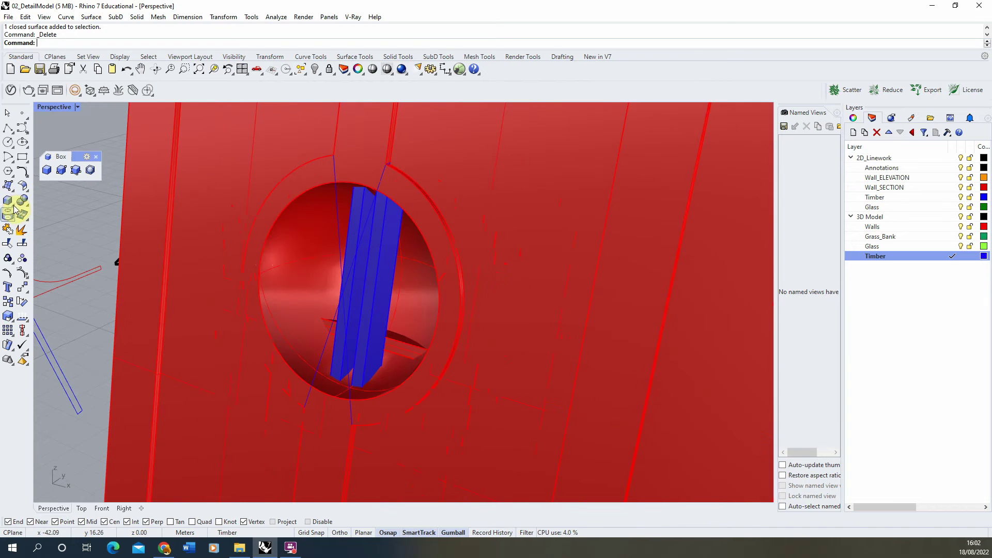
{"action": "left_click", "coordinate": [14, 206]}
{"action": "left_click", "coordinate": [52, 207]}
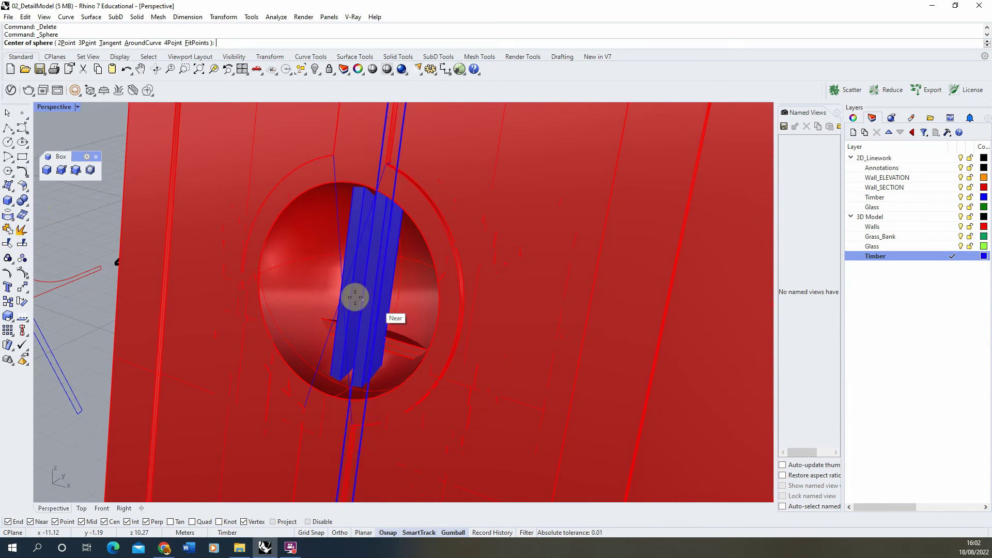
{"action": "left_click", "coordinate": [343, 292]}
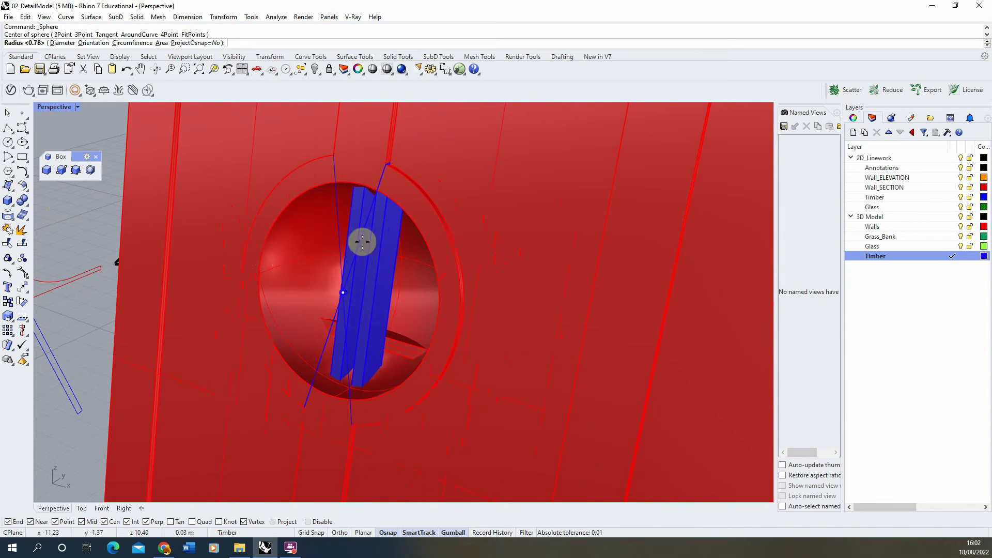
{"action": "left_click", "coordinate": [382, 163]}
- Copy the larger sphere to the other two openings on the first front wall, using the panels' top-edge midpoints as reference points
{"action": "scroll", "coordinate": [299, 225], "scroll_direction": "down", "scroll_amount": 5}
{"action": "left_click", "coordinate": [300, 241]}
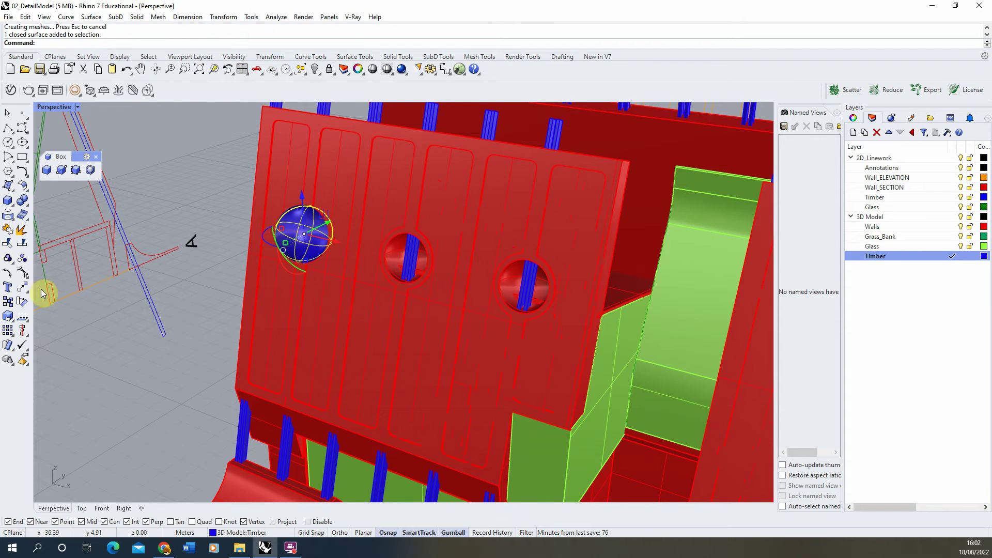
{"action": "left_click", "coordinate": [10, 303]}
{"action": "scroll", "coordinate": [329, 123], "scroll_direction": "up", "scroll_amount": 5}
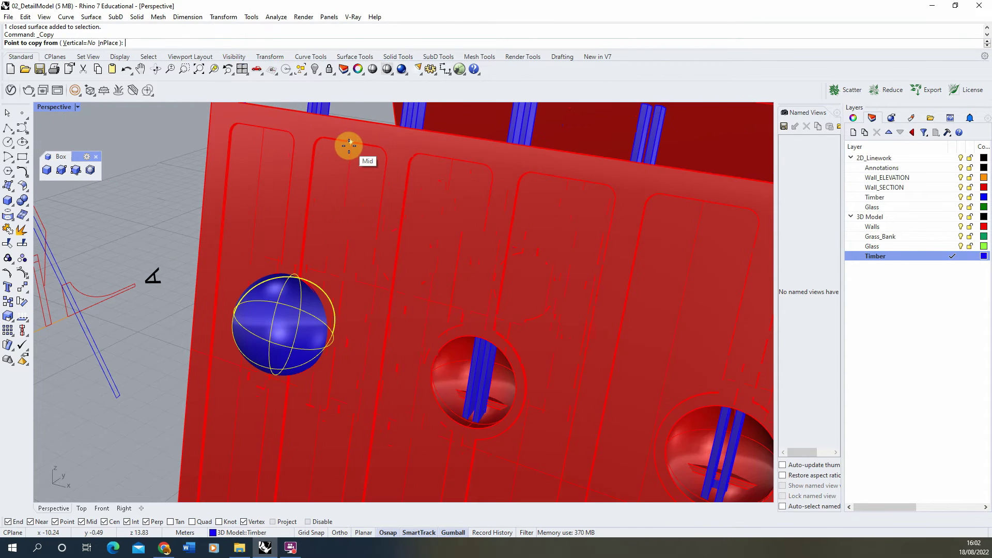
{"action": "left_click", "coordinate": [349, 146]}
{"action": "scroll", "coordinate": [477, 195], "scroll_direction": "down", "scroll_amount": 4}
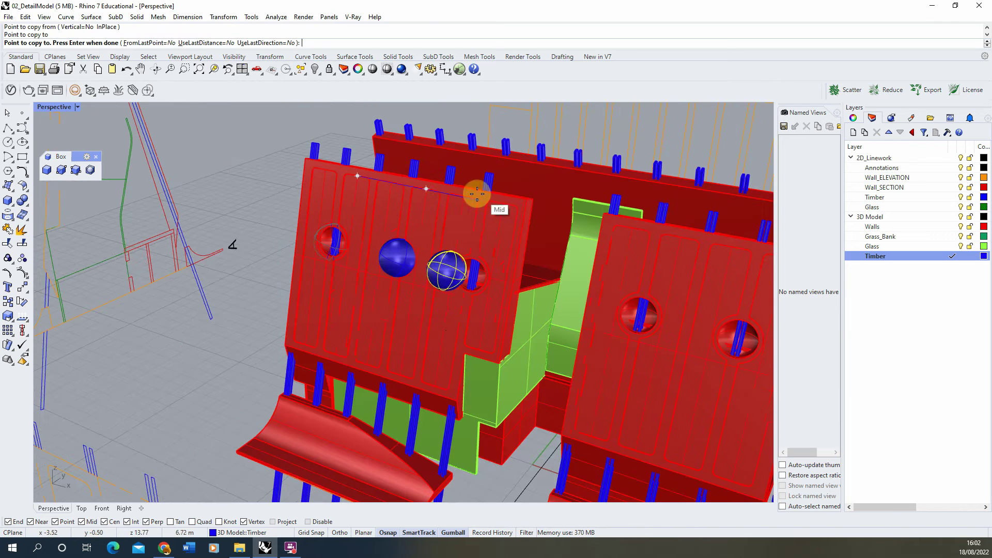
{"action": "scroll", "coordinate": [463, 195], "scroll_direction": "up", "scroll_amount": 5}
{"action": "left_click", "coordinate": [549, 219]}
- Place two further copies of the larger sphere at the second front wall's openings by its panel top-edge midpoints, and finish copying
{"action": "scroll", "coordinate": [365, 216], "scroll_direction": "down", "scroll_amount": 5}
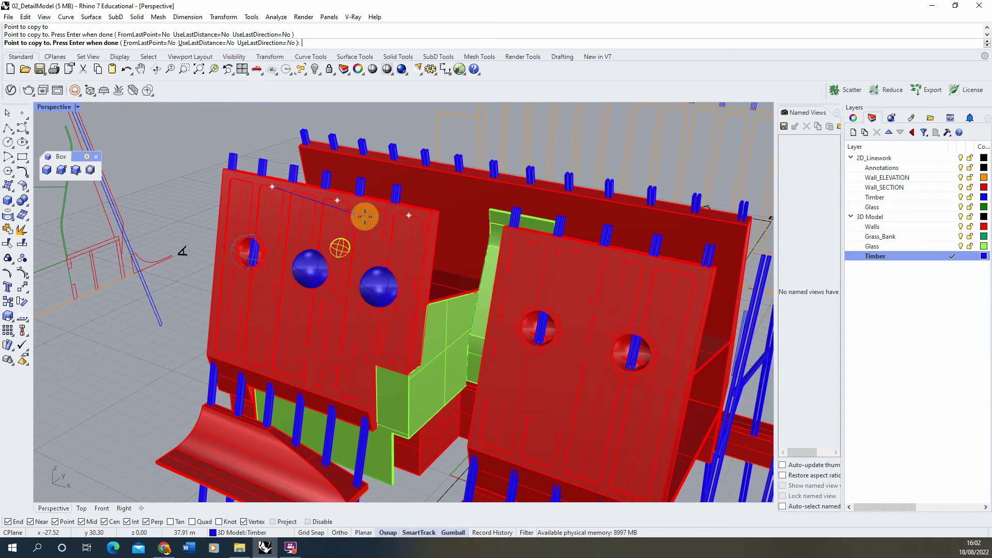
{"action": "scroll", "coordinate": [571, 239], "scroll_direction": "up", "scroll_amount": 3}
{"action": "left_click", "coordinate": [598, 281]}
{"action": "scroll", "coordinate": [422, 254], "scroll_direction": "down", "scroll_amount": 4}
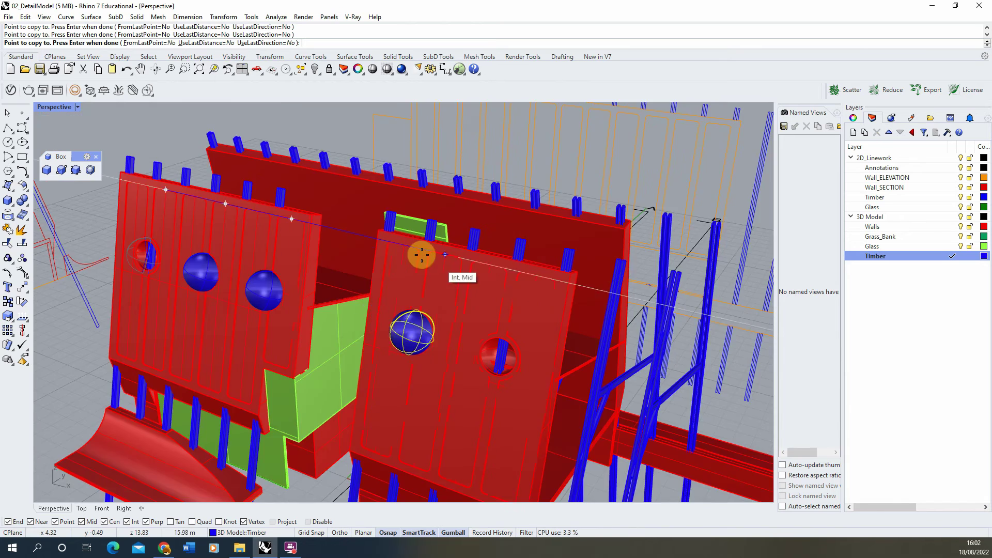
{"action": "scroll", "coordinate": [422, 254], "scroll_direction": "up", "scroll_amount": 2}
{"action": "scroll", "coordinate": [562, 271], "scroll_direction": "down", "scroll_amount": 4}
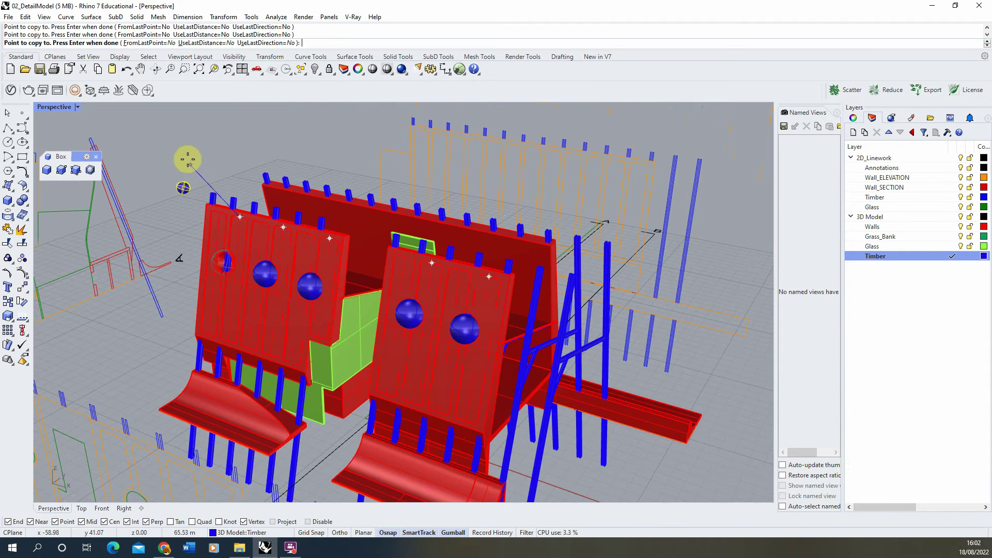
{"action": "key", "text": "Return"}
{"action": "left_click", "coordinate": [227, 263]}
{"action": "scroll", "coordinate": [228, 264], "scroll_direction": "up", "scroll_amount": 3}
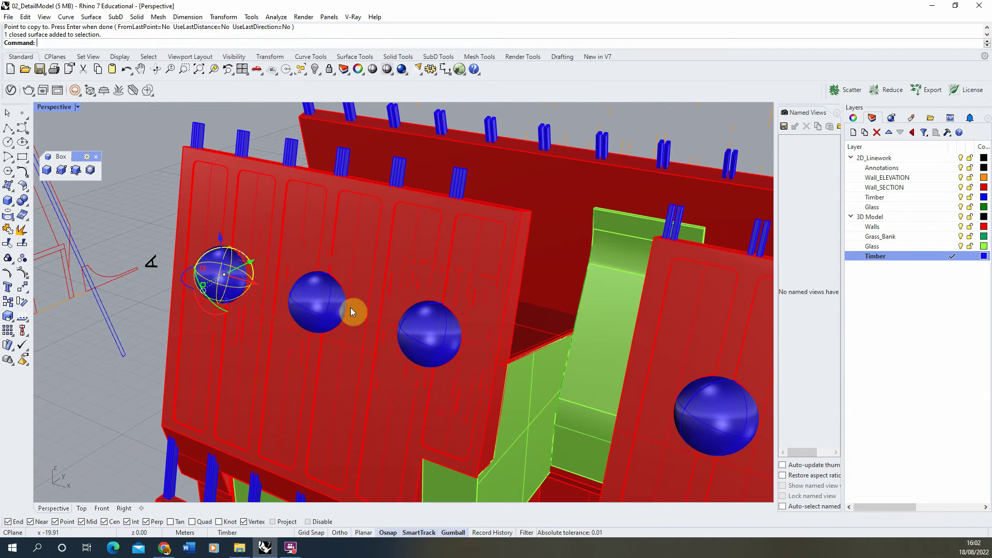
{"action": "left_click", "coordinate": [327, 304], "text": "shift"}
{"action": "left_click", "coordinate": [443, 336], "text": "shift"}
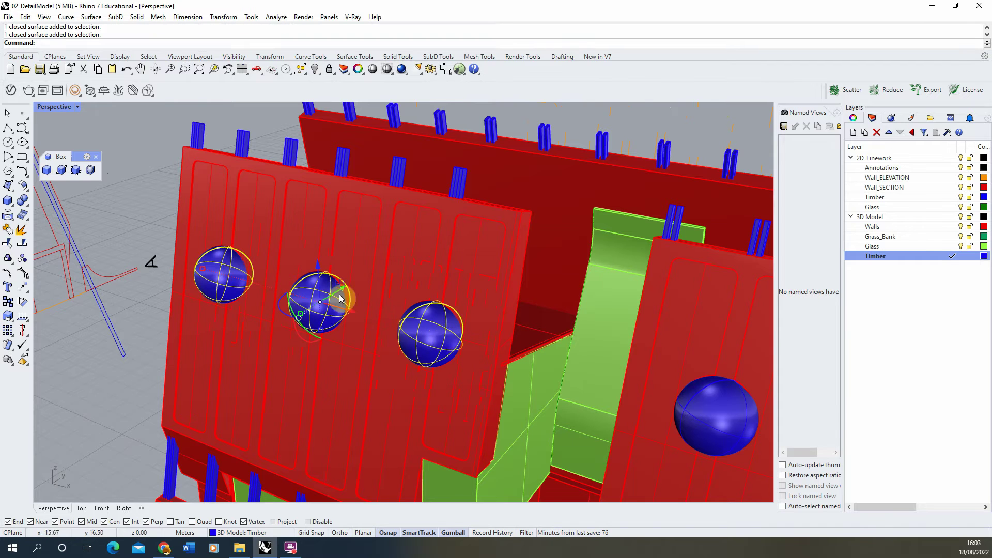
{"action": "scroll", "coordinate": [340, 298], "scroll_direction": "down", "scroll_amount": 3}
{"action": "left_click", "coordinate": [488, 339], "text": "shift"}
{"action": "left_click", "coordinate": [532, 355], "text": "shift"}
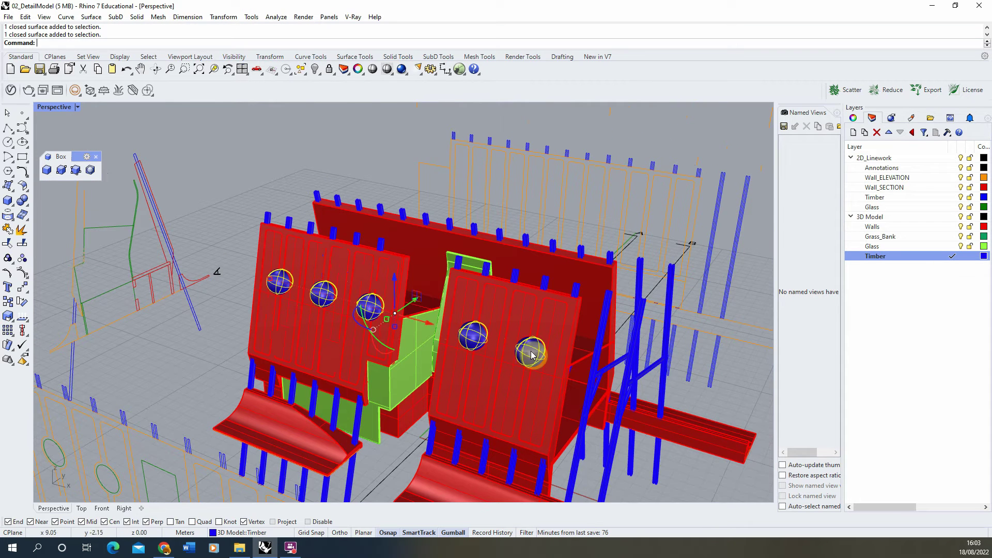
{"action": "key", "text": "Escape"}
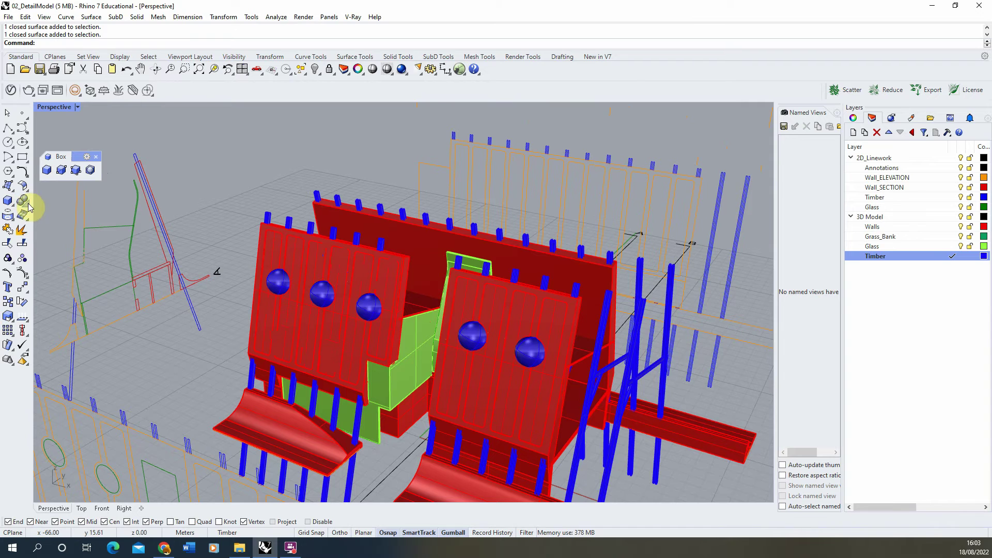
{"action": "left_click", "coordinate": [29, 206]}
{"action": "left_click", "coordinate": [54, 203]}
{"action": "left_click", "coordinate": [454, 319]}
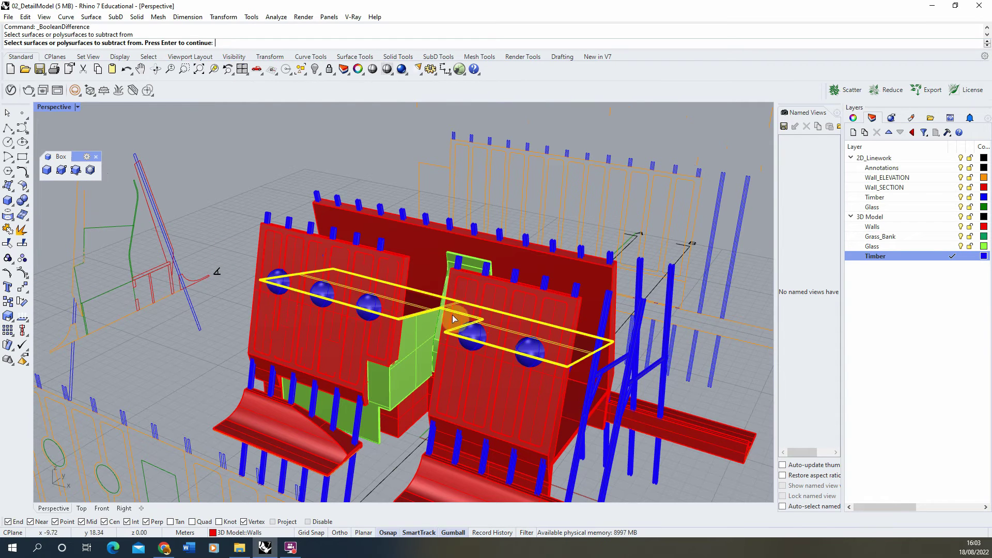
{"action": "scroll", "coordinate": [321, 222], "scroll_direction": "up", "scroll_amount": 2}
{"action": "scroll", "coordinate": [284, 226], "scroll_direction": "up", "scroll_amount": 2}
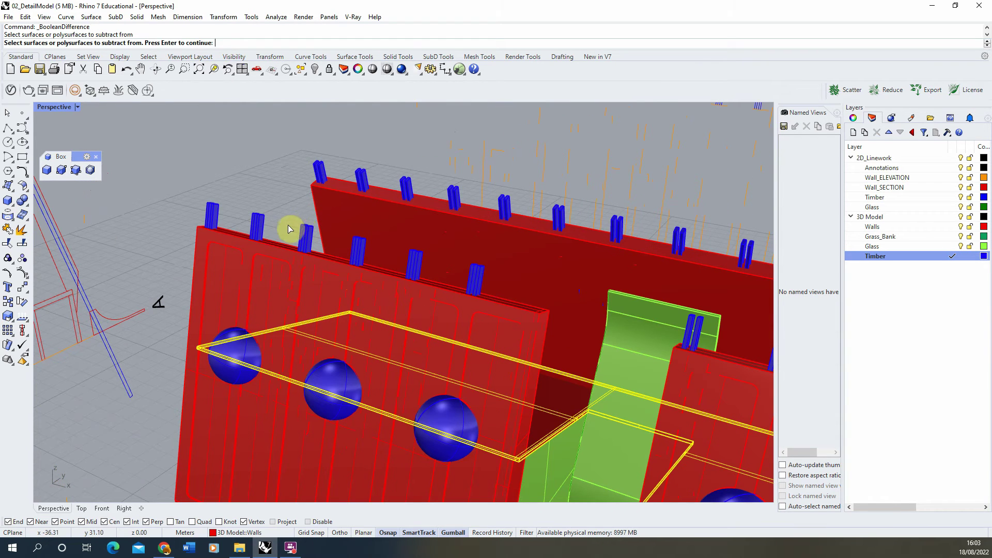
{"action": "left_click", "coordinate": [257, 229]}
{"action": "scroll", "coordinate": [261, 228], "scroll_direction": "down", "scroll_amount": 2}
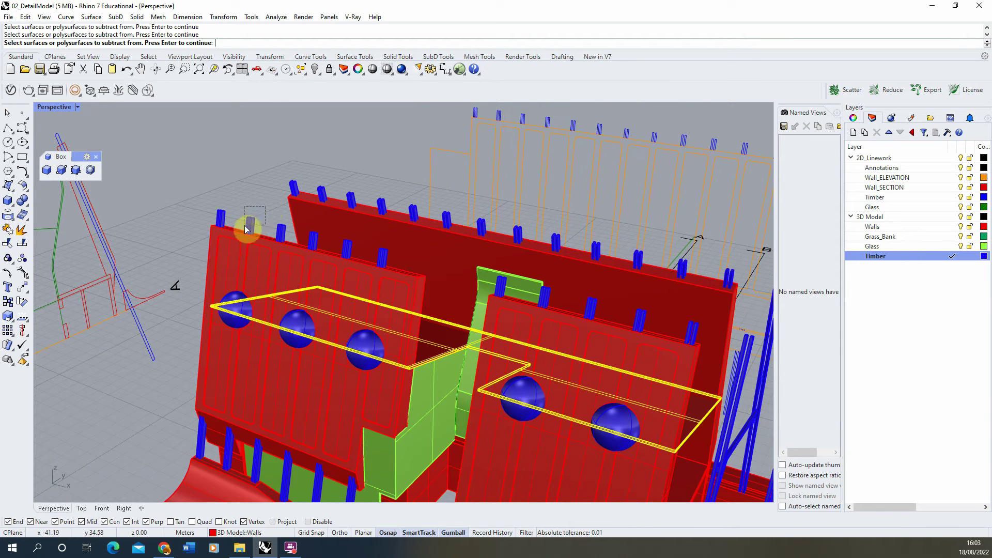
{"action": "left_click_drag", "start_coordinate": [269, 204], "coordinate": [247, 217]}
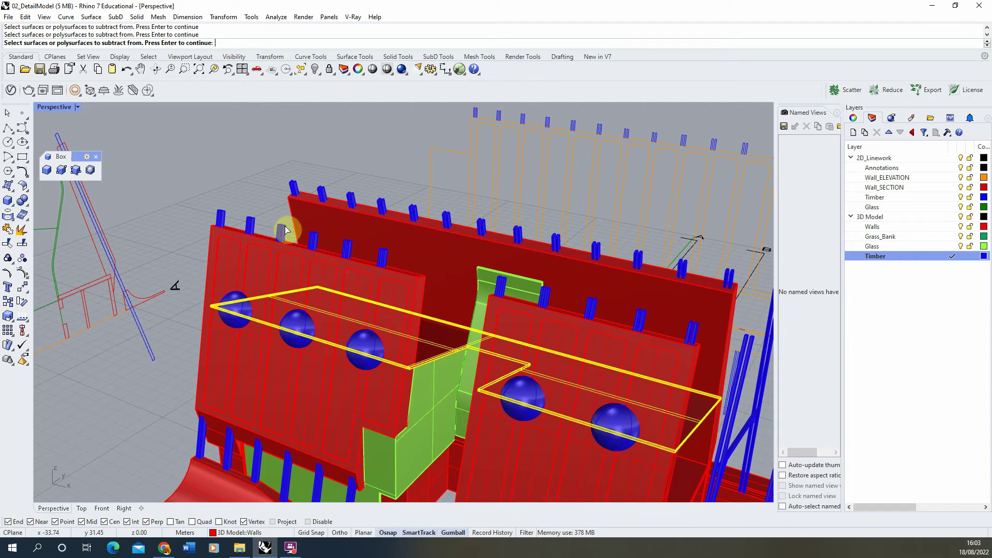
{"action": "scroll", "coordinate": [271, 223], "scroll_direction": "down", "scroll_amount": 2}
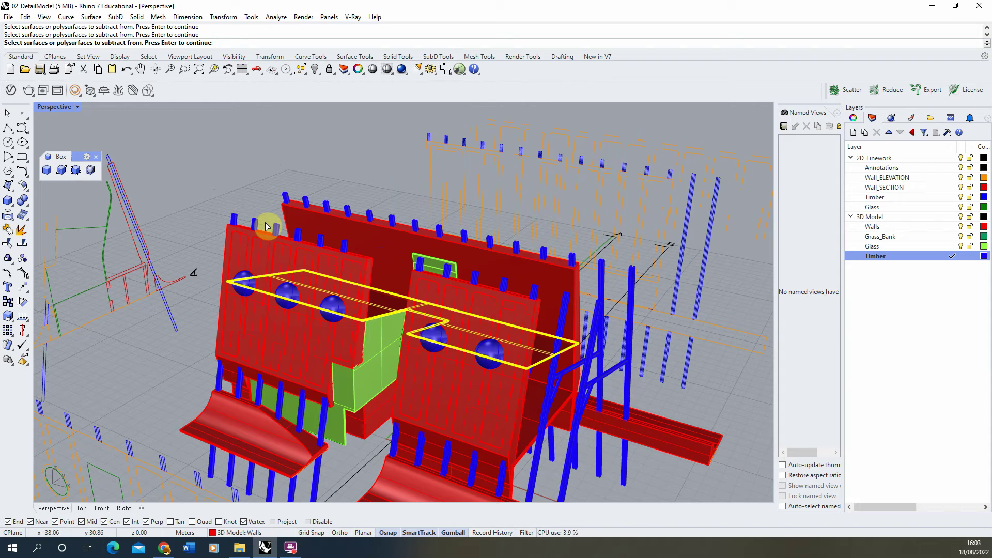
{"action": "key", "text": "Return"}
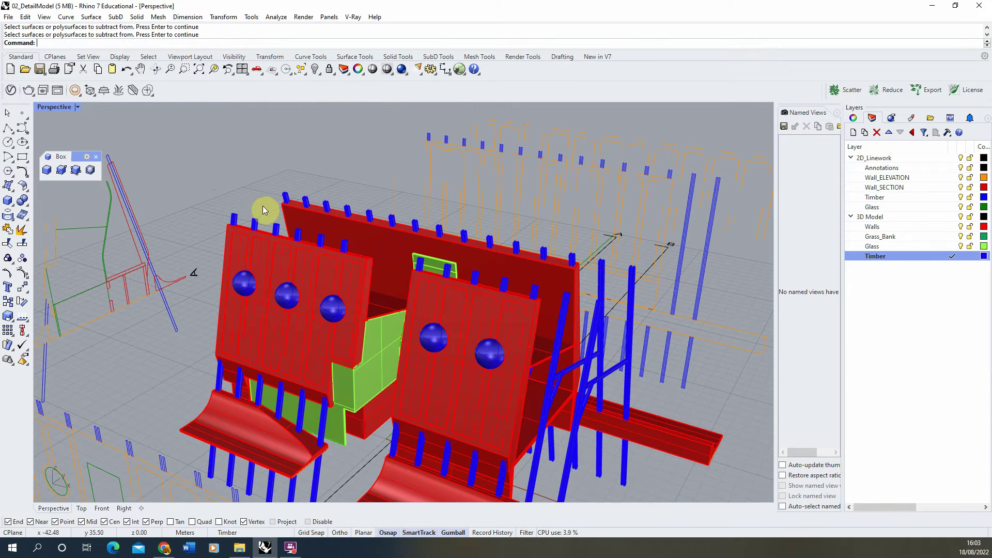
- Explode the five timber frame blocks that line up with the window openings in the two front walls
{"action": "left_click", "coordinate": [253, 228]}
{"action": "right_click_drag", "start_coordinate": [288, 228], "coordinate": [297, 165]}
{"action": "scroll", "coordinate": [226, 177], "scroll_direction": "up", "scroll_amount": 4}
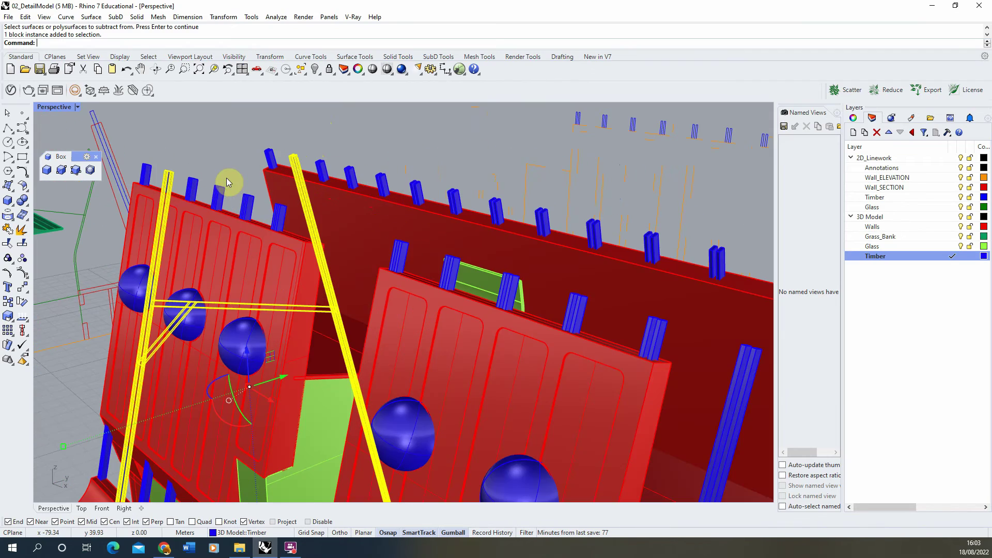
{"action": "left_click", "coordinate": [226, 192]}
{"action": "left_click", "coordinate": [285, 215]}
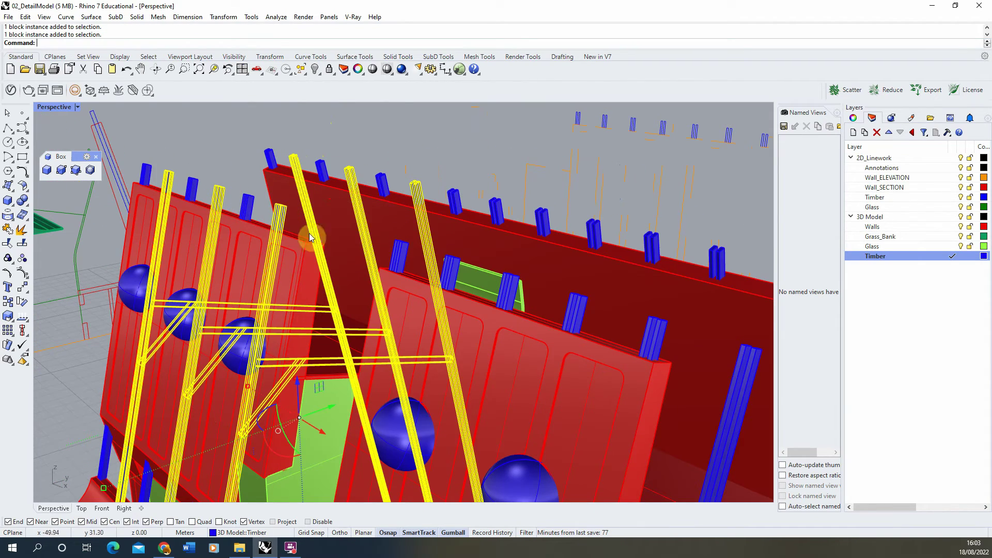
{"action": "left_click", "coordinate": [458, 278]}
{"action": "left_click", "coordinate": [556, 307]}
{"action": "right_click_drag", "start_coordinate": [582, 326], "coordinate": [501, 290]}
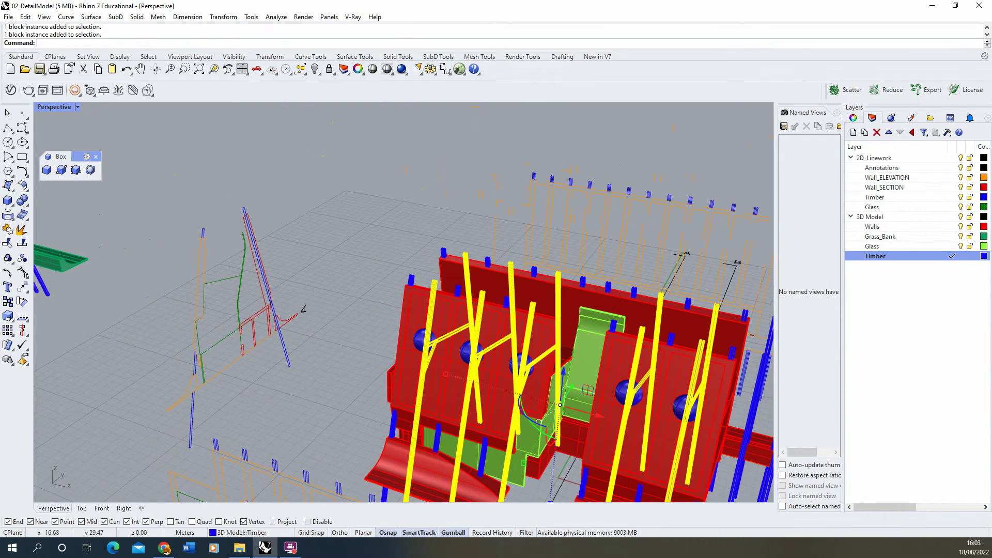
{"action": "type", "text": "Ex"}
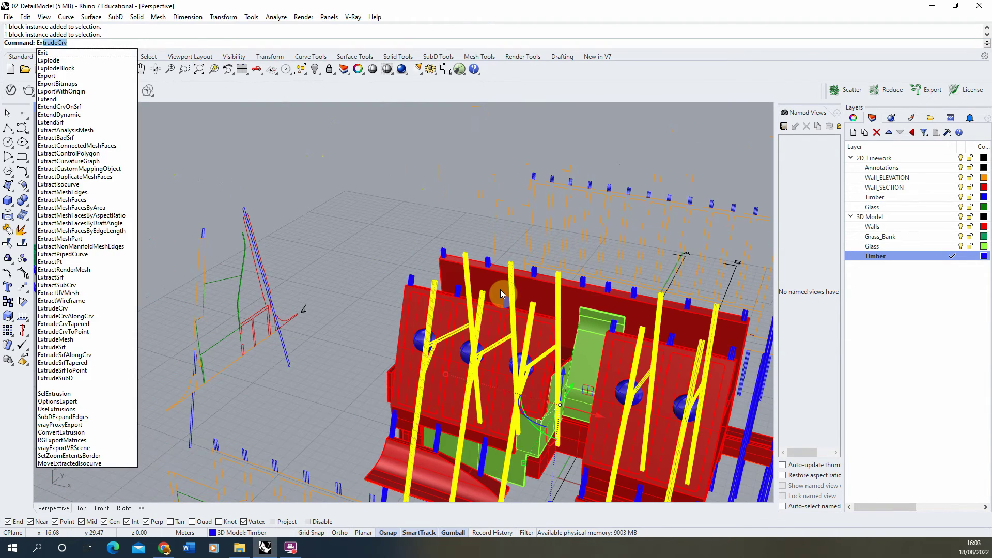
{"action": "type", "text": "plo"}
{"action": "key", "text": "Return"}
- Boolean-subtract the five larger spheres from the exploded timber frames and the upper floor slab, with DeleteInput set to No
{"action": "right_click_drag", "start_coordinate": [500, 290], "coordinate": [5, 222]}
{"action": "left_click", "coordinate": [492, 420]}
{"action": "left_click", "coordinate": [264, 336]}
{"action": "left_click", "coordinate": [304, 359]}
{"action": "left_click", "coordinate": [28, 208]}
{"action": "left_click", "coordinate": [48, 206]}
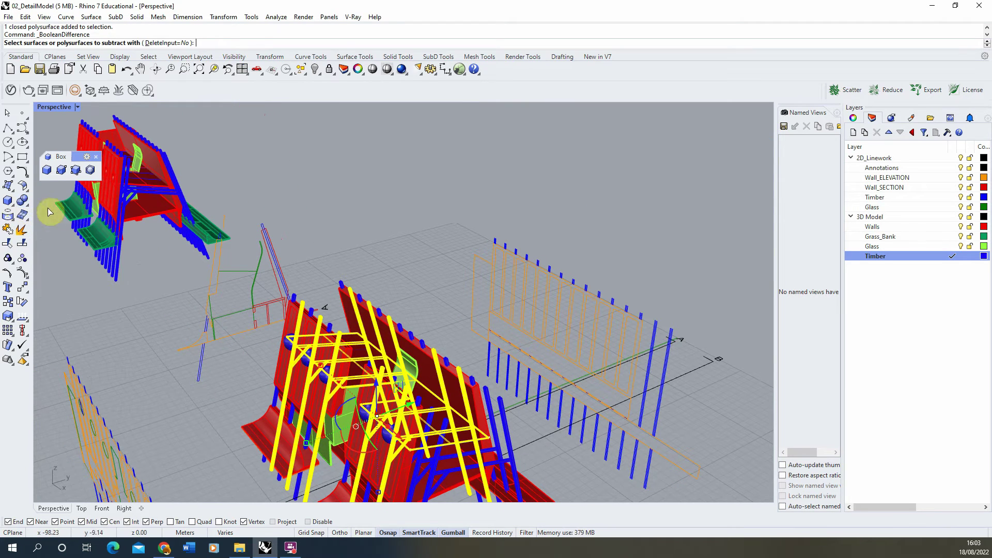
{"action": "scroll", "coordinate": [304, 354], "scroll_direction": "up", "scroll_amount": 3}
{"action": "left_click", "coordinate": [239, 305]}
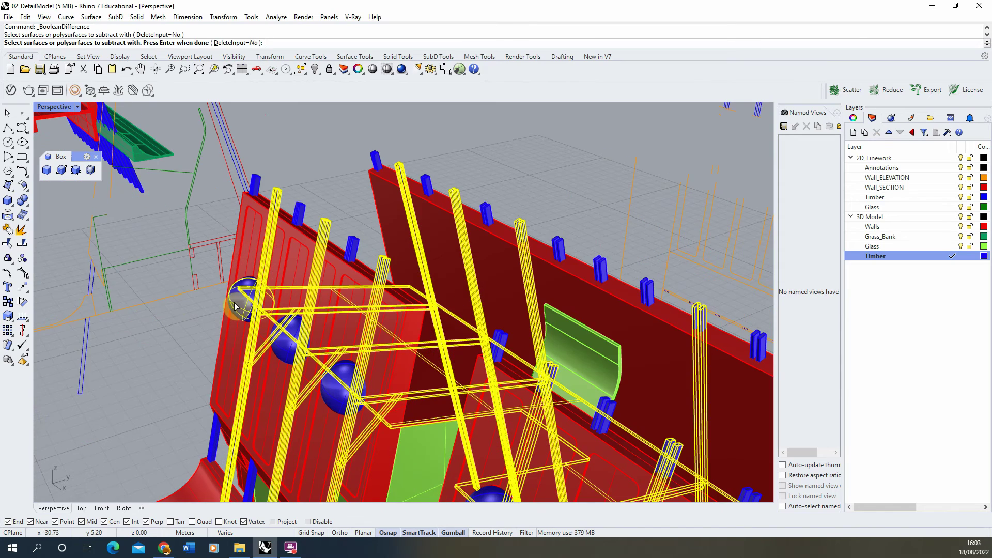
{"action": "left_click", "coordinate": [293, 352]}
{"action": "left_click", "coordinate": [326, 397]}
{"action": "scroll", "coordinate": [372, 408], "scroll_direction": "down", "scroll_amount": 2}
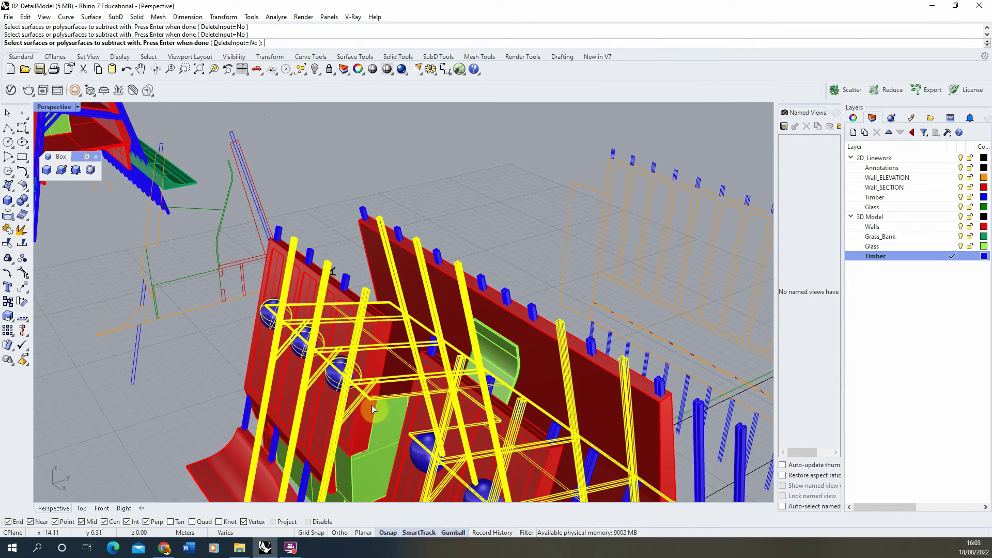
{"action": "scroll", "coordinate": [422, 462], "scroll_direction": "up", "scroll_amount": 4}
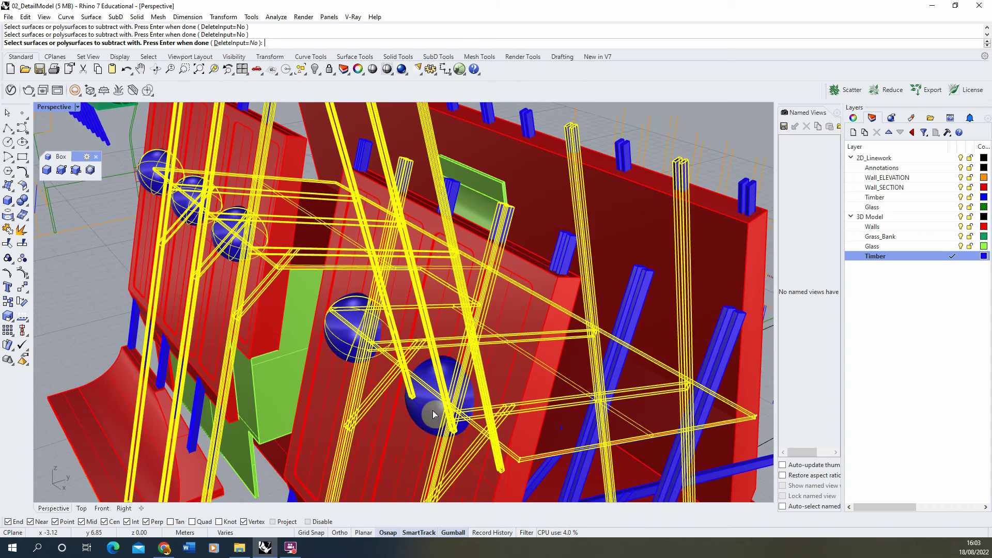
{"action": "right_click", "coordinate": [429, 413]}
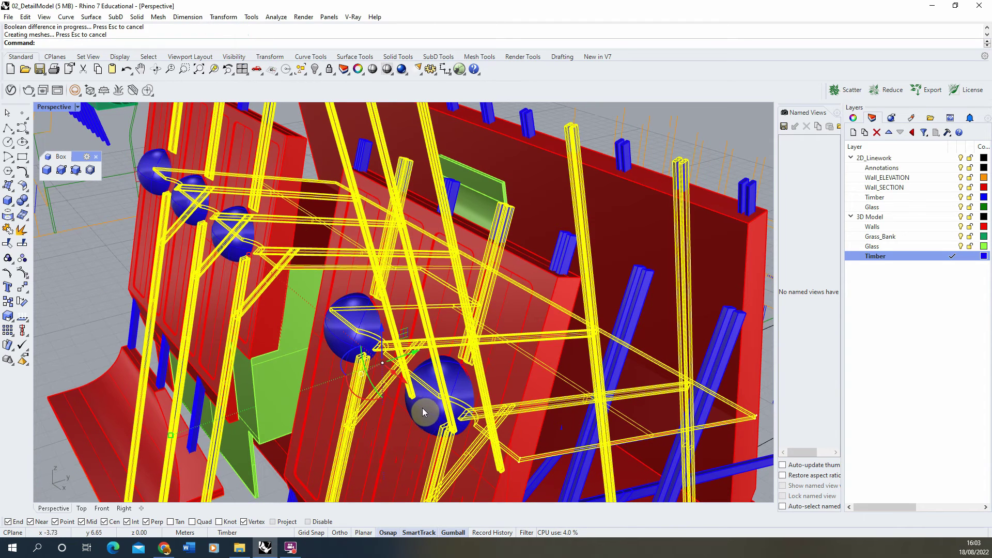
- Delete the subtraction spheres from the window openings on both front walls
{"action": "left_click", "coordinate": [416, 396]}
{"action": "key", "text": "Delete"}
{"action": "left_click", "coordinate": [346, 342]}
{"action": "key", "text": "Delete"}
{"action": "left_click", "coordinate": [222, 231]}
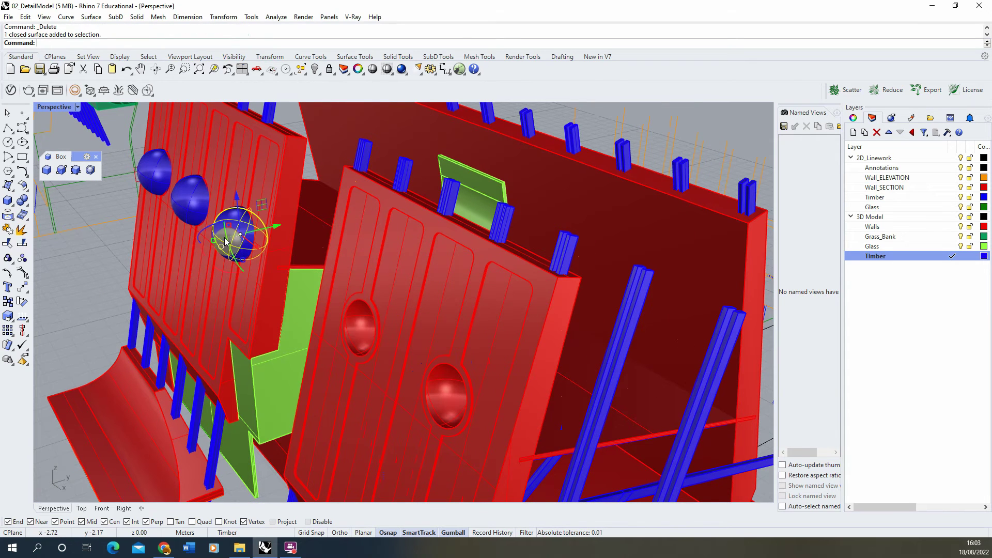
{"action": "key", "text": "Delete"}
{"action": "left_click", "coordinate": [185, 205]}
{"action": "key", "text": "Delete"}
{"action": "scroll", "coordinate": [308, 250], "scroll_direction": "down", "scroll_amount": 6}
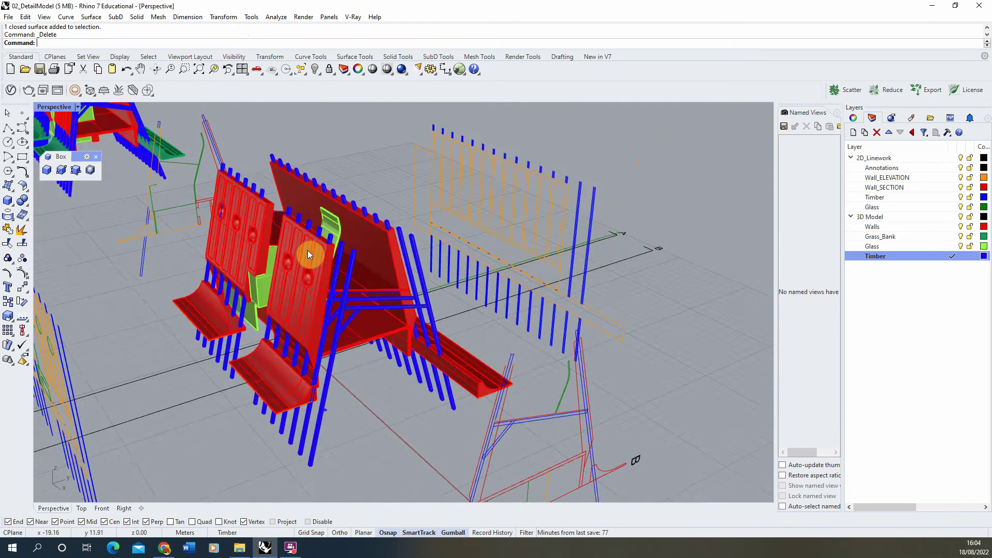
- Delete the projected diagonal construction lines crossing the first window opening
{"action": "scroll", "coordinate": [396, 253], "scroll_direction": "up", "scroll_amount": 10}
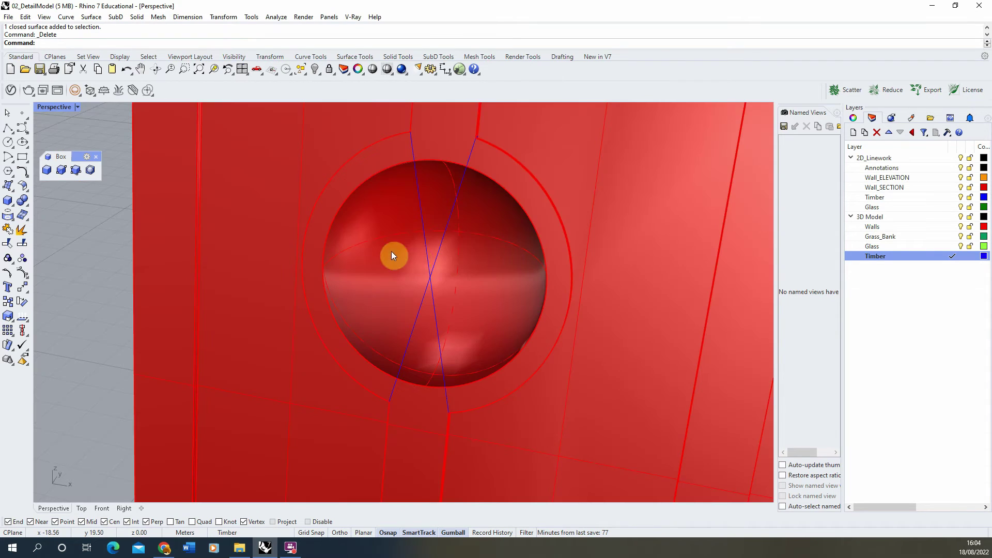
{"action": "left_click", "coordinate": [429, 247]}
{"action": "key", "text": "Delete"}
{"action": "scroll", "coordinate": [210, 257], "scroll_direction": "down", "scroll_amount": 8}
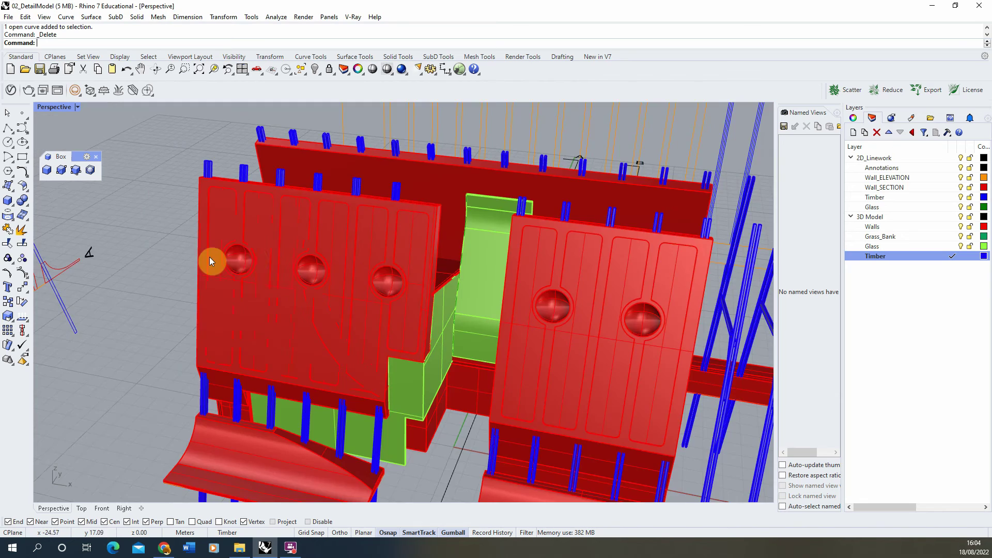
- Examine the rounded window cut-outs in both front walls and the matching circles in the front elevation linework
{"action": "right_click_drag", "start_coordinate": [244, 255], "coordinate": [213, 262]}
{"action": "scroll", "coordinate": [360, 266], "scroll_direction": "down", "scroll_amount": 2}
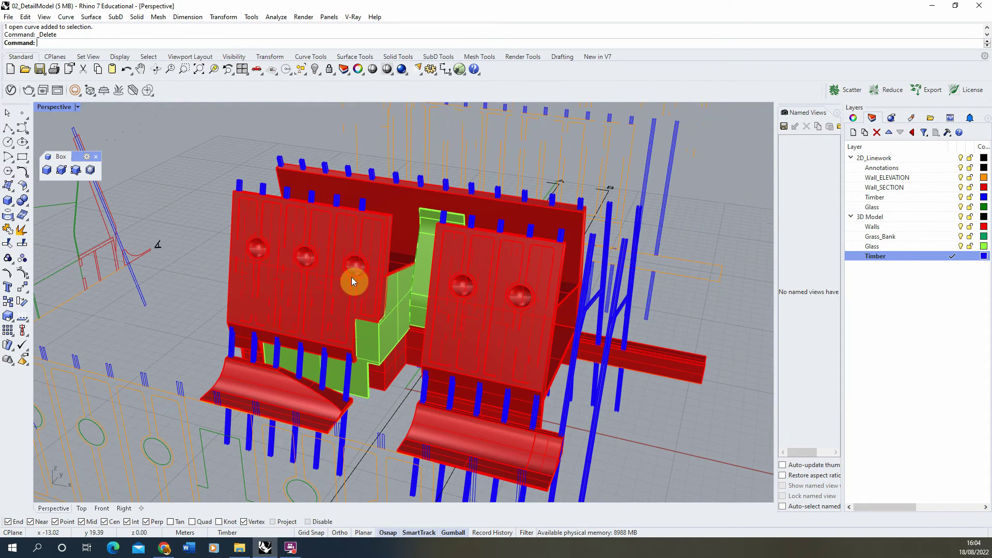
{"action": "right_click_drag", "start_coordinate": [548, 256], "coordinate": [460, 250]}
{"action": "scroll", "coordinate": [459, 250], "scroll_direction": "up", "scroll_amount": 8}
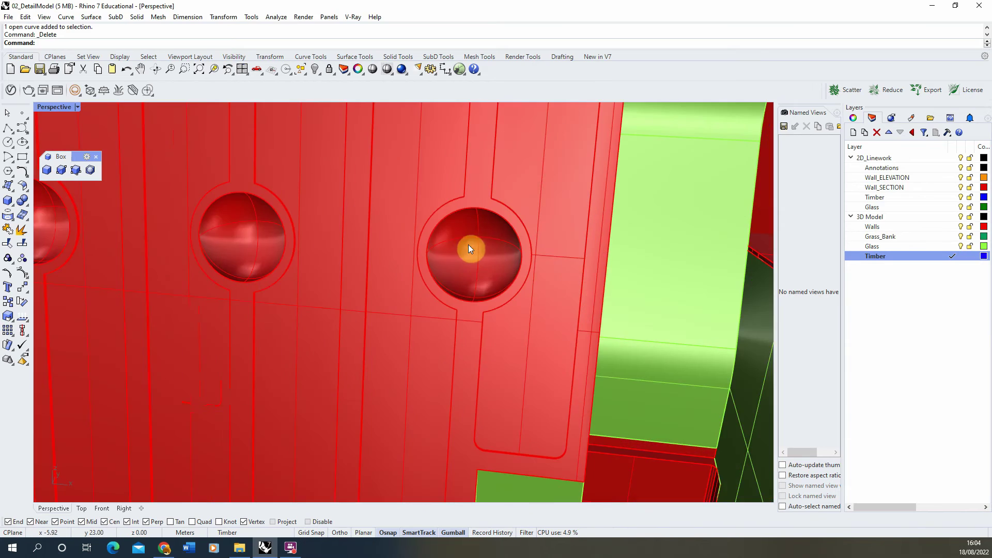
{"action": "scroll", "coordinate": [289, 230], "scroll_direction": "down", "scroll_amount": 8}
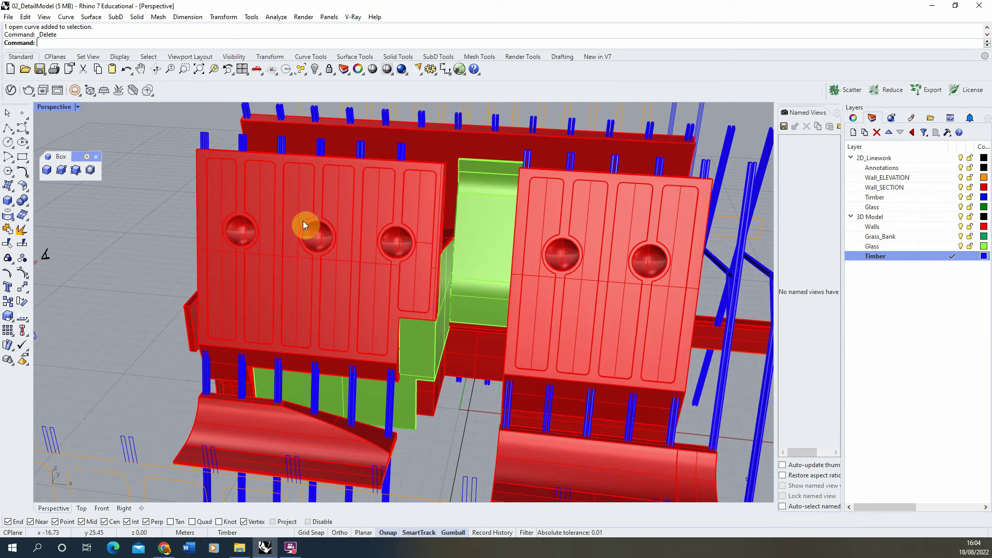
{"action": "scroll", "coordinate": [406, 226], "scroll_direction": "down", "scroll_amount": 3}
{"action": "scroll", "coordinate": [262, 373], "scroll_direction": "up", "scroll_amount": 5}
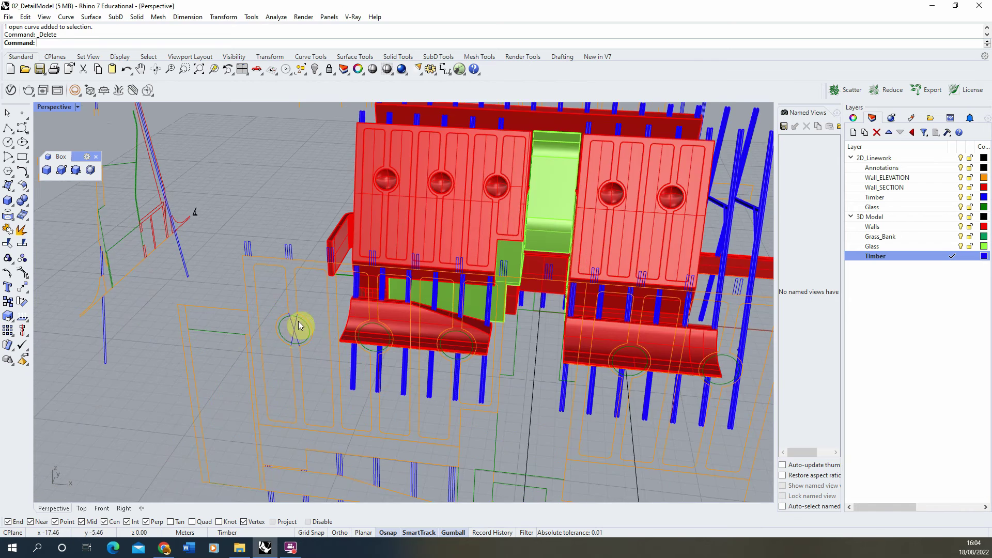
{"action": "left_click", "coordinate": [302, 323]}
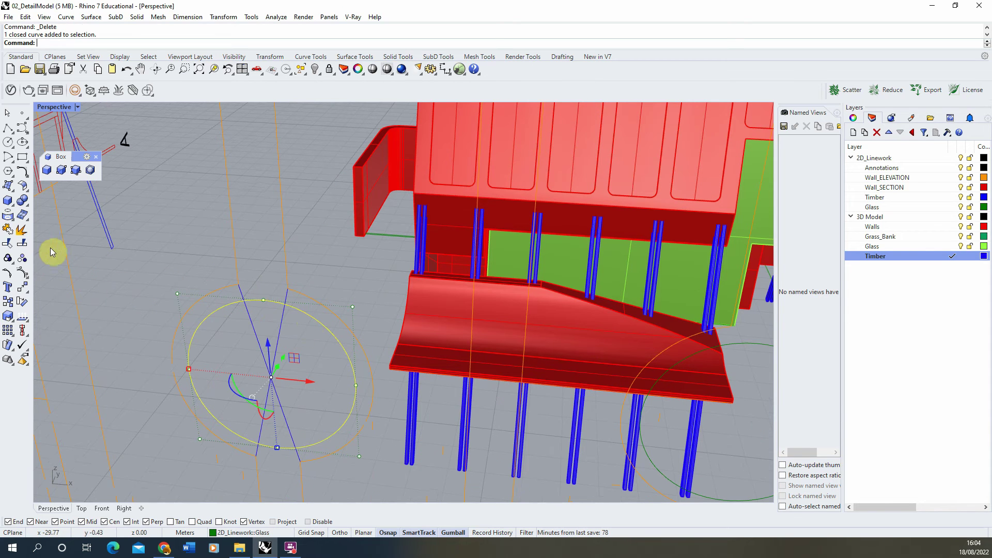
{"action": "left_click", "coordinate": [11, 315]}
{"action": "left_click", "coordinate": [279, 377]}
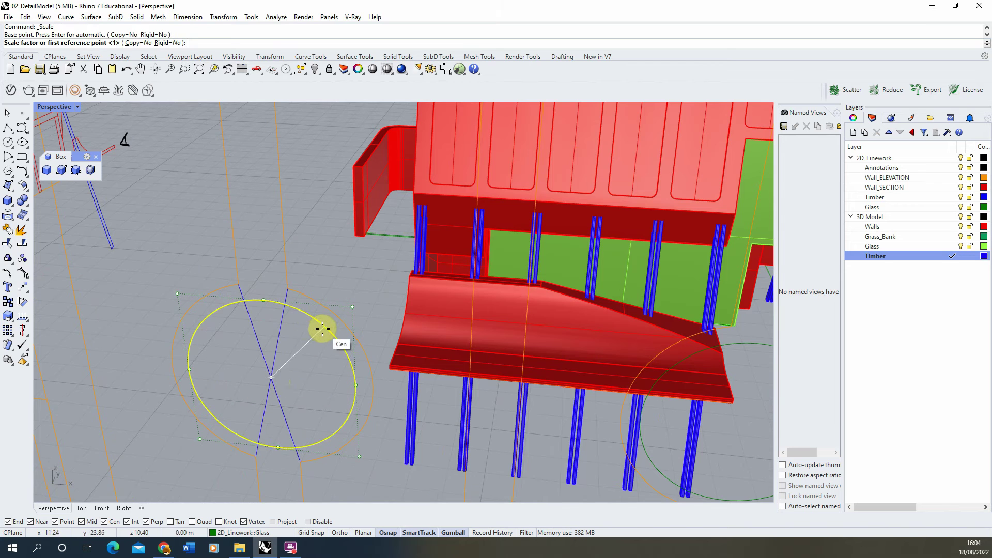
{"action": "left_click", "coordinate": [323, 328]}
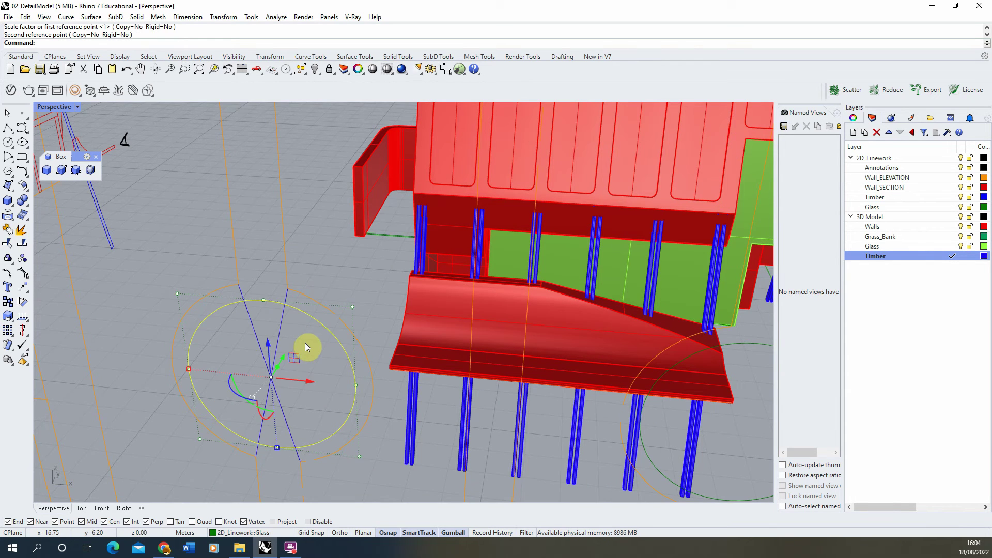
- Scale the first window's glass circle in the elevation linework about its centre to a little over half its size
{"action": "left_click", "coordinate": [312, 327]}
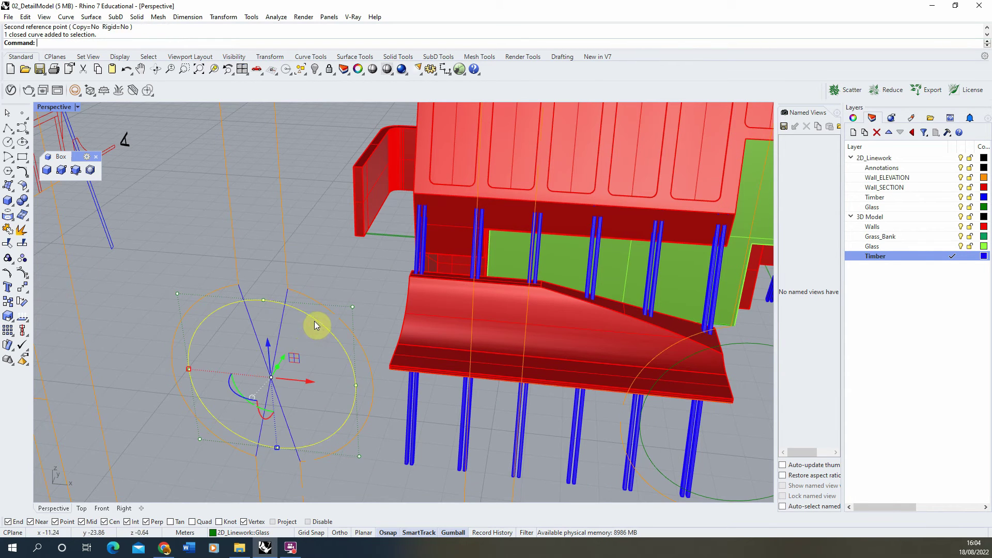
{"action": "left_click", "coordinate": [8, 301]}
{"action": "left_click", "coordinate": [271, 378]}
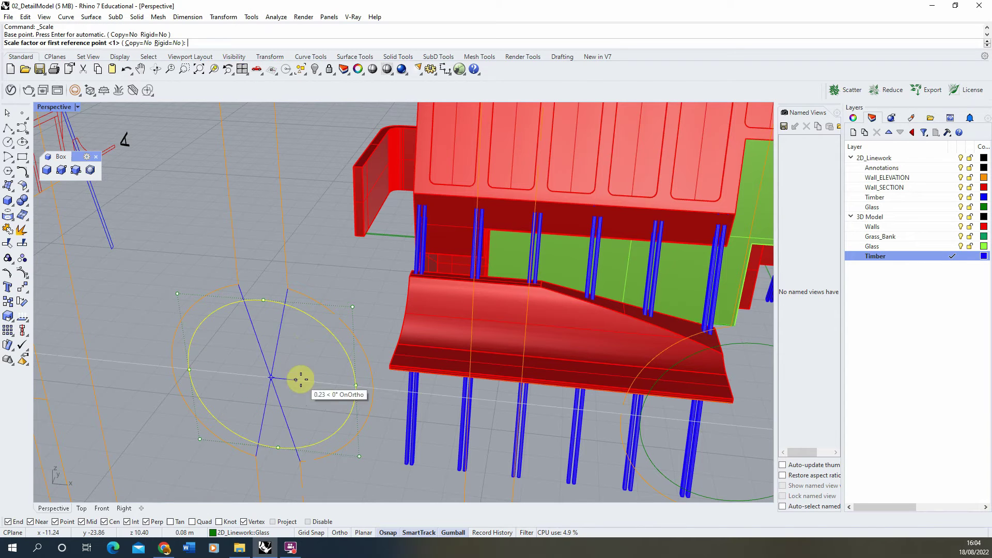
{"action": "left_click", "coordinate": [355, 385]}
{"action": "left_click", "coordinate": [319, 384]}
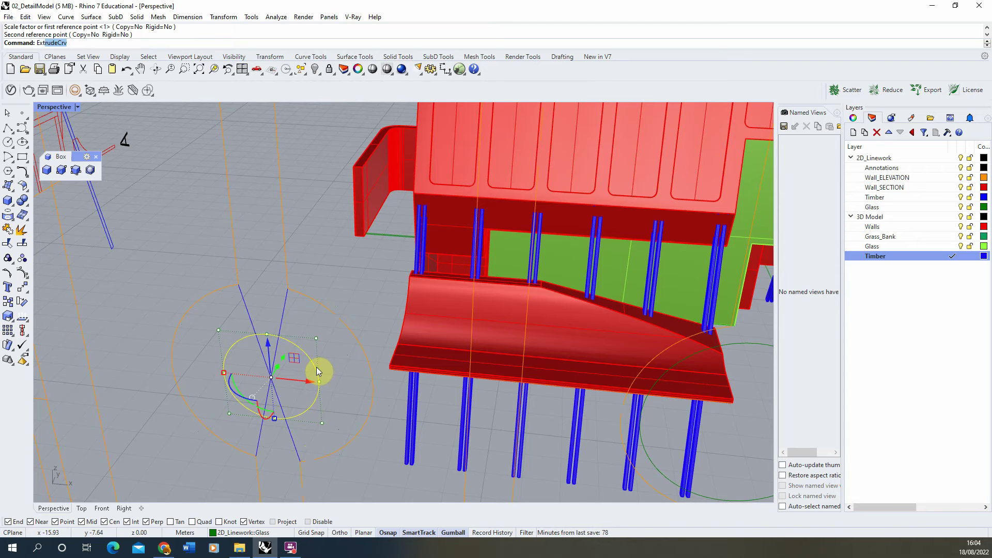
- Extrude the scaled circle as a solid about 29.7 m through the first window opening, ending at the back wall's top corner
{"action": "type", "text": "Ext"}
{"action": "key", "text": "Return"}
{"action": "scroll", "coordinate": [310, 370], "scroll_direction": "down", "scroll_amount": 10}
{"action": "right_click_drag", "start_coordinate": [368, 328], "coordinate": [313, 337]}
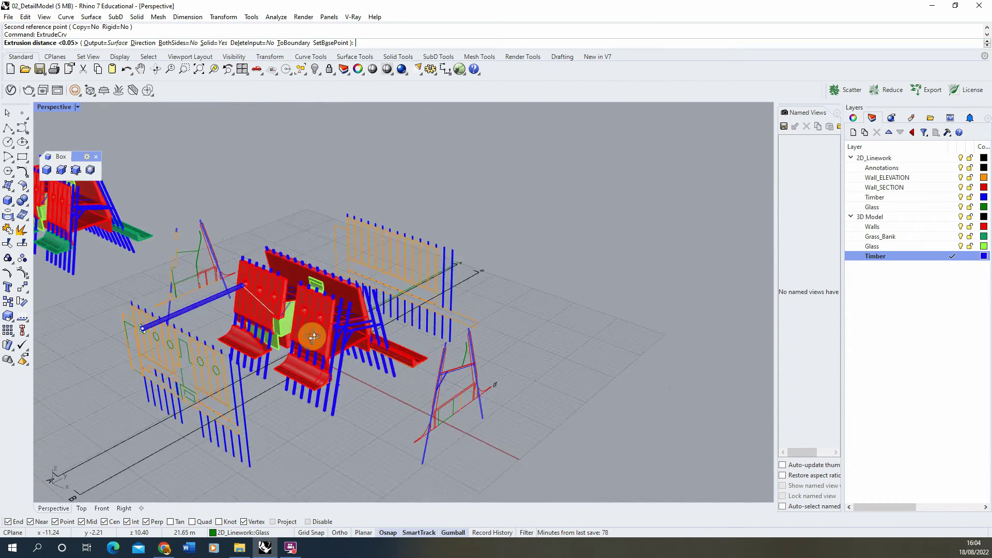
{"action": "scroll", "coordinate": [313, 336], "scroll_direction": "up", "scroll_amount": 8}
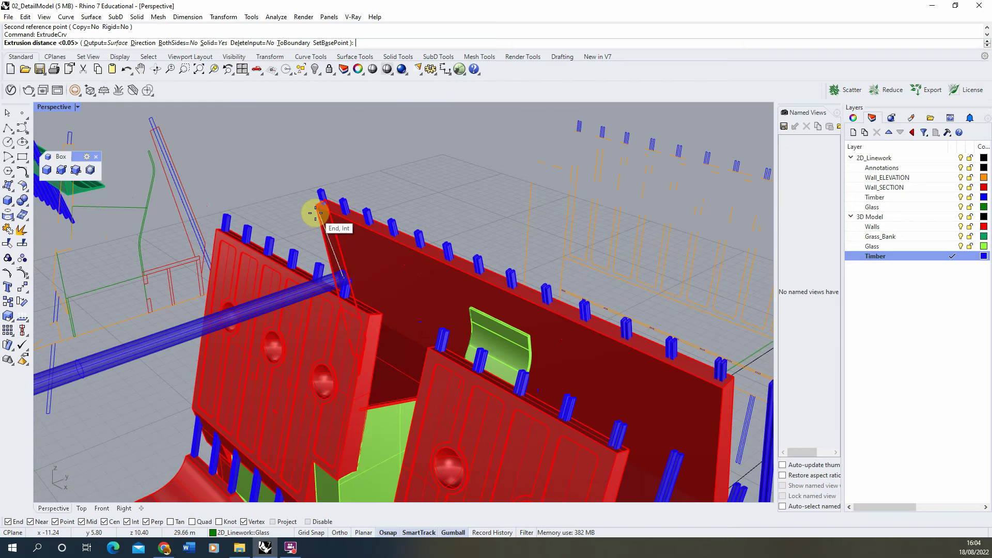
{"action": "left_click", "coordinate": [315, 212]}
{"action": "scroll", "coordinate": [294, 236], "scroll_direction": "down", "scroll_amount": 5}
{"action": "scroll", "coordinate": [209, 291], "scroll_direction": "down", "scroll_amount": 4}
- Copy the cylinder from the first window opening to the second and third openings, using the matching points along the elevation's top edge
{"action": "left_click", "coordinate": [270, 310]}
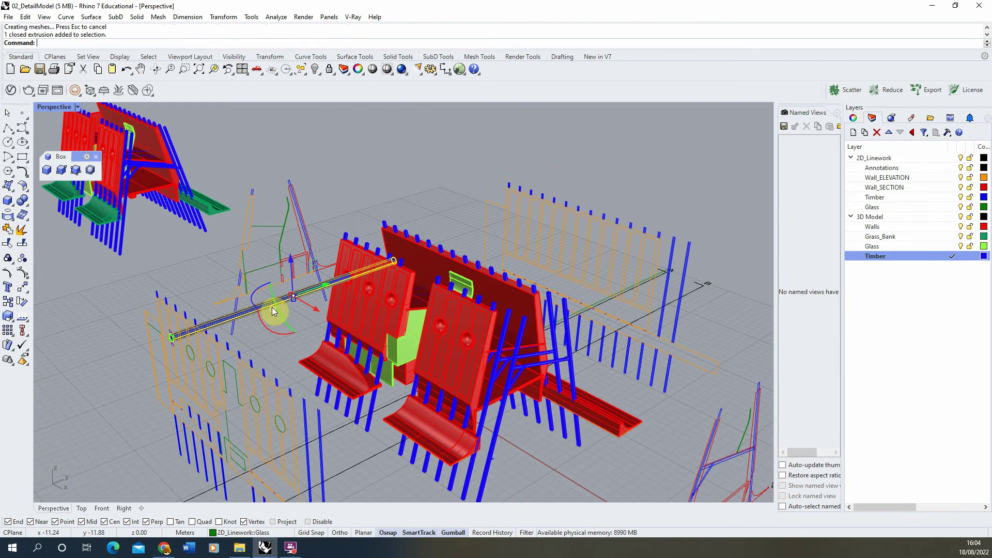
{"action": "left_click", "coordinate": [10, 341]}
{"action": "scroll", "coordinate": [172, 321], "scroll_direction": "up", "scroll_amount": 5}
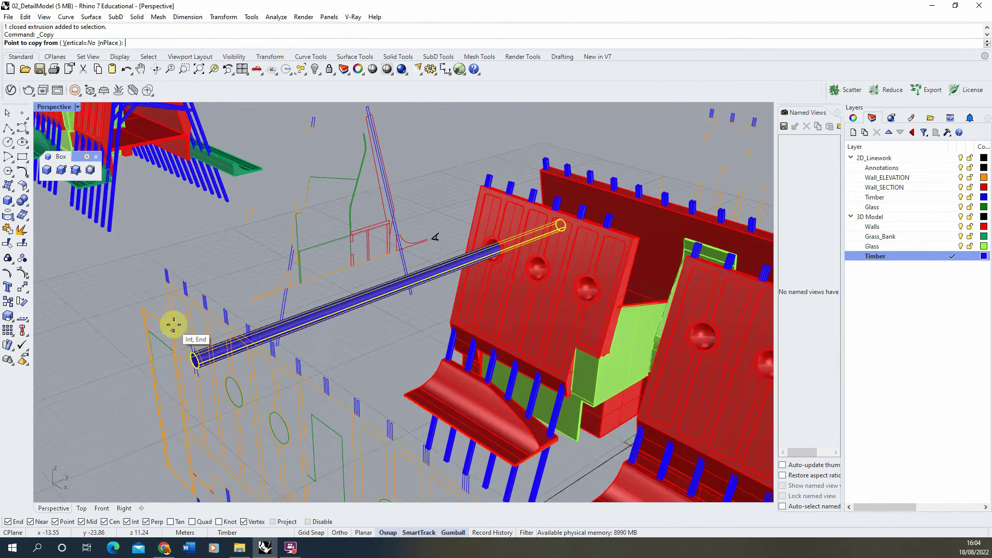
{"action": "left_click", "coordinate": [179, 283]}
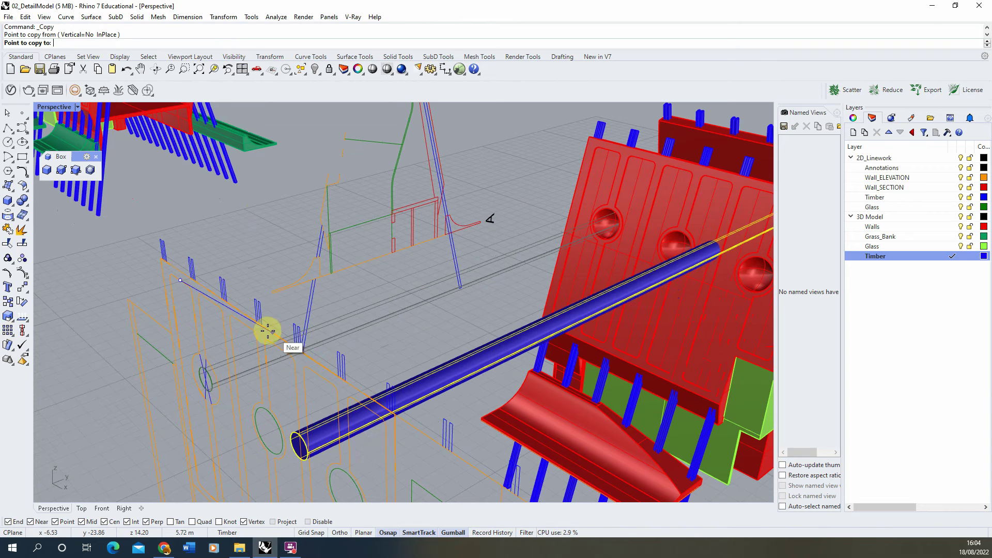
{"action": "left_click", "coordinate": [243, 323]}
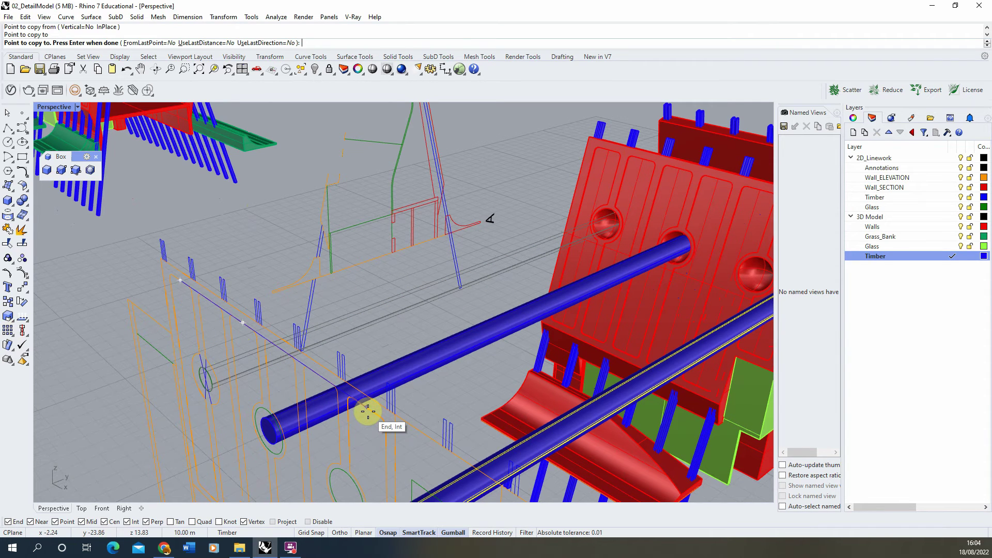
{"action": "left_click", "coordinate": [320, 379]}
{"action": "scroll", "coordinate": [325, 383], "scroll_direction": "down", "scroll_amount": 5}
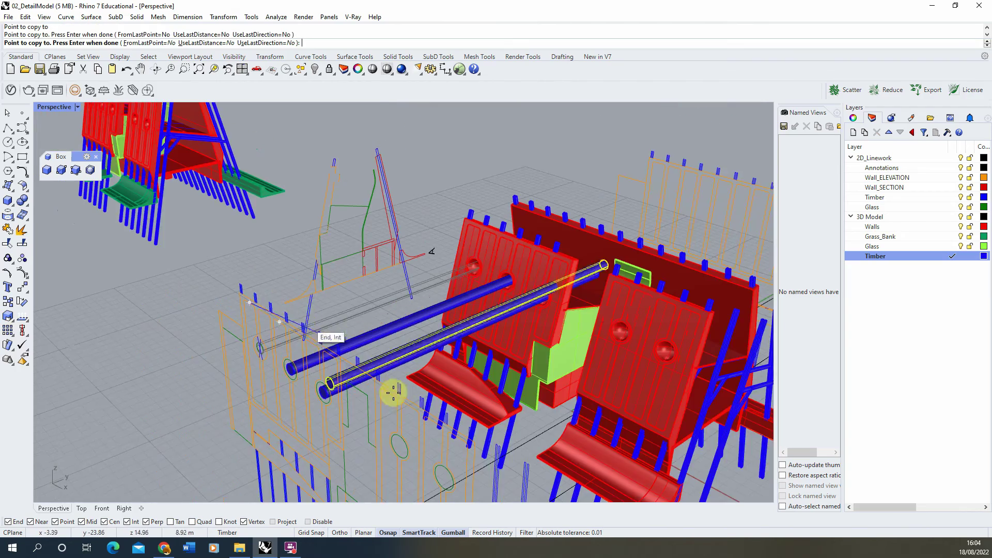
- Place two more copies of the cylinder through the two window openings of the other front wall
{"action": "scroll", "coordinate": [396, 393], "scroll_direction": "up", "scroll_amount": 3}
{"action": "scroll", "coordinate": [371, 365], "scroll_direction": "up", "scroll_amount": 2}
{"action": "left_click", "coordinate": [370, 364]}
{"action": "scroll", "coordinate": [392, 382], "scroll_direction": "down", "scroll_amount": 2}
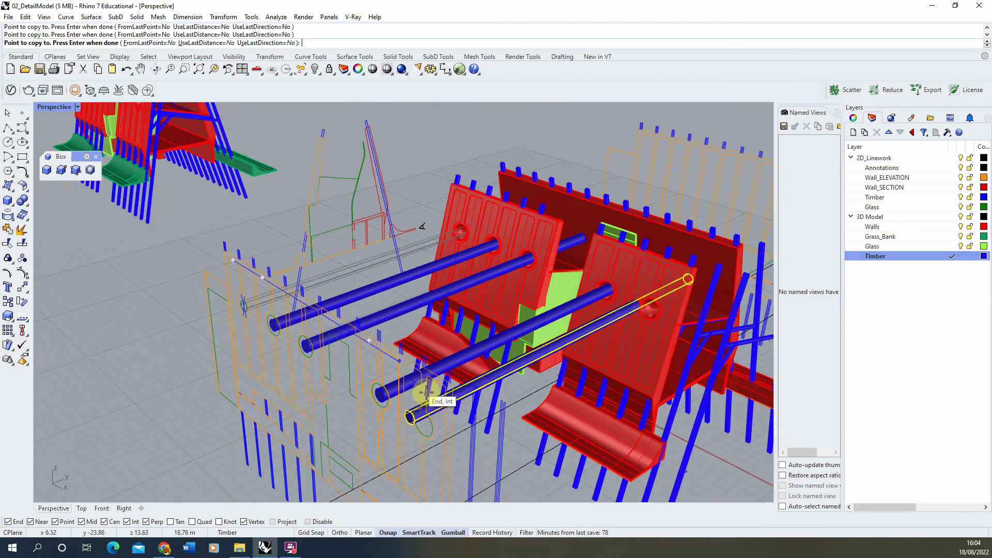
{"action": "scroll", "coordinate": [408, 382], "scroll_direction": "up", "scroll_amount": 3}
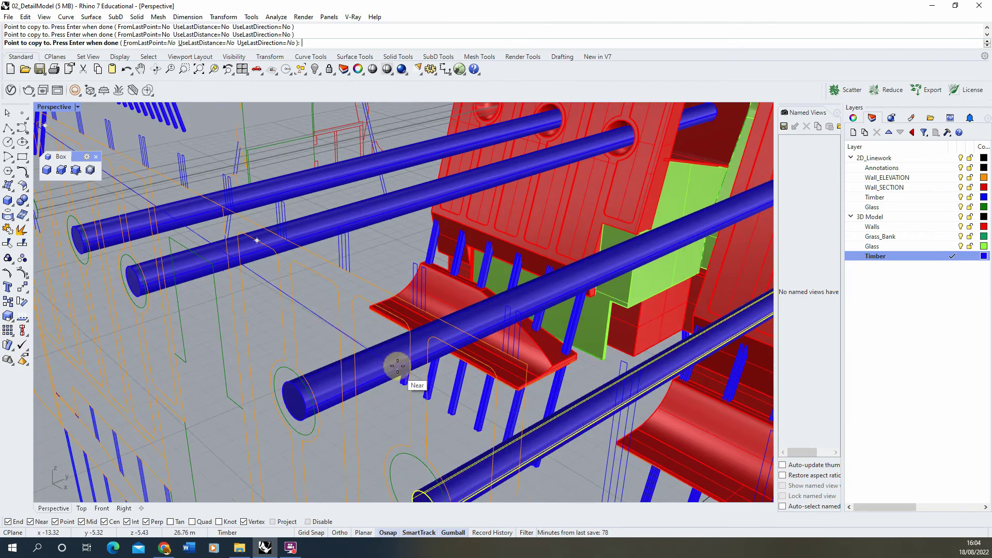
{"action": "left_click", "coordinate": [379, 308]}
{"action": "scroll", "coordinate": [360, 315], "scroll_direction": "down", "scroll_amount": 5}
{"action": "key", "text": "Return"}
- Subtract the five cylinders from both front walls with Boolean Difference, keeping the inputs, and delete the cylinders
{"action": "scroll", "coordinate": [460, 419], "scroll_direction": "down", "scroll_amount": 2}
{"action": "right_click_drag", "start_coordinate": [457, 417], "coordinate": [423, 429]}
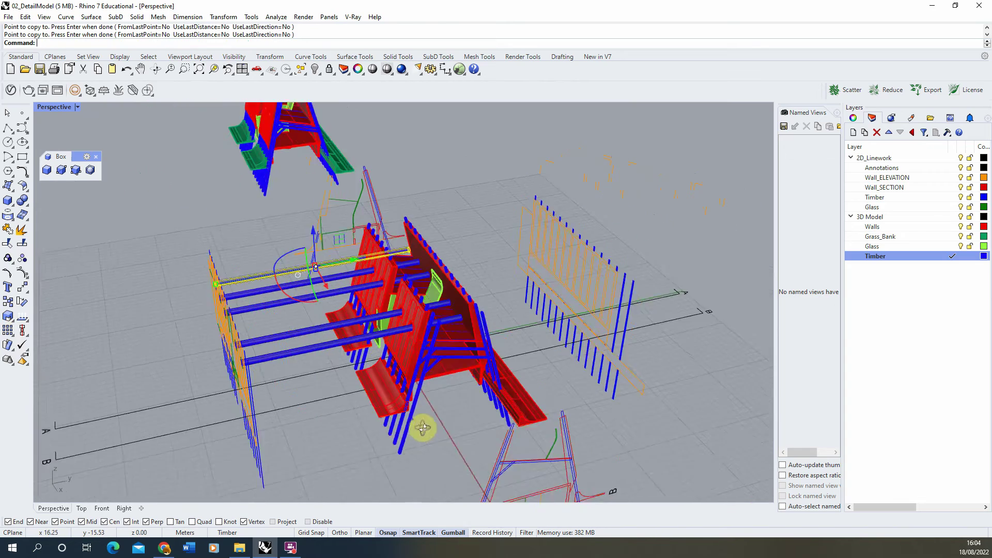
{"action": "scroll", "coordinate": [284, 412], "scroll_direction": "up", "scroll_amount": 2}
{"action": "scroll", "coordinate": [369, 302], "scroll_direction": "up", "scroll_amount": 4}
{"action": "left_click", "coordinate": [377, 309]}
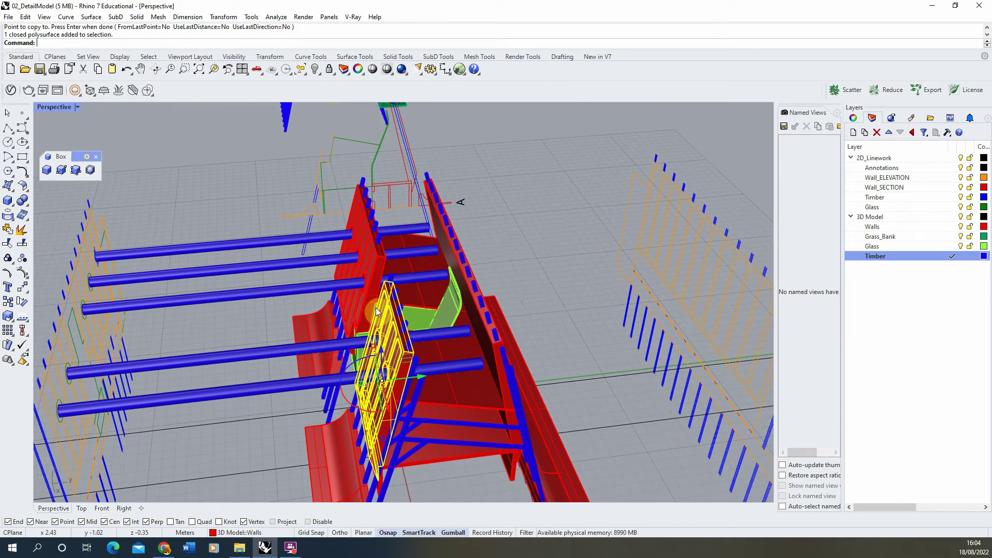
{"action": "left_click", "coordinate": [374, 271], "text": "shift"}
{"action": "left_click", "coordinate": [26, 204]}
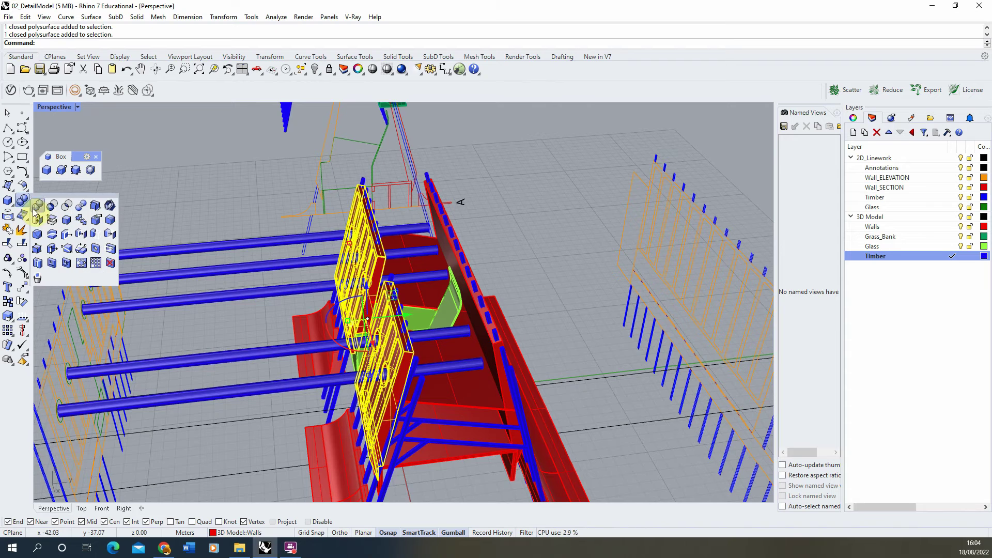
{"action": "left_click", "coordinate": [52, 208]}
{"action": "left_click_drag", "start_coordinate": [225, 216], "coordinate": [186, 428]}
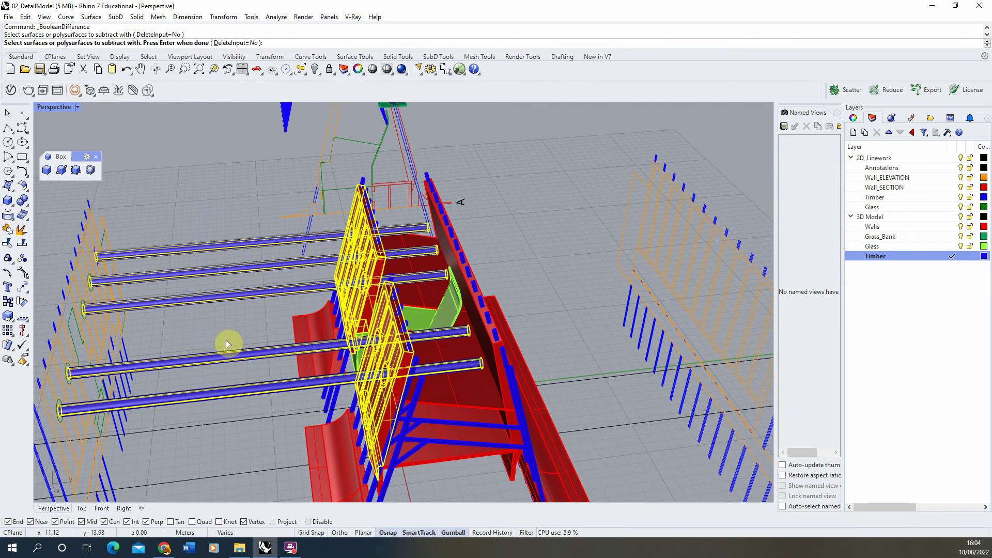
{"action": "key", "text": "Return"}
{"action": "left_click_drag", "start_coordinate": [242, 215], "coordinate": [201, 402]}
{"action": "key", "text": "Delete"}
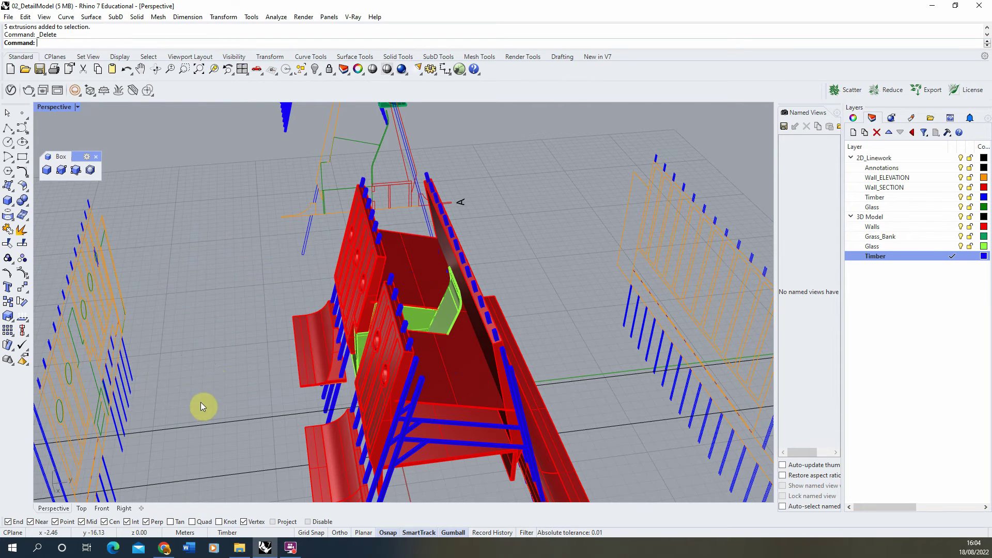
- Delete the stray curve visible through the first window opening
{"action": "scroll", "coordinate": [253, 338], "scroll_direction": "down", "scroll_amount": 2}
{"action": "right_click_drag", "start_coordinate": [253, 337], "coordinate": [367, 258]}
{"action": "scroll", "coordinate": [353, 222], "scroll_direction": "up", "scroll_amount": 6}
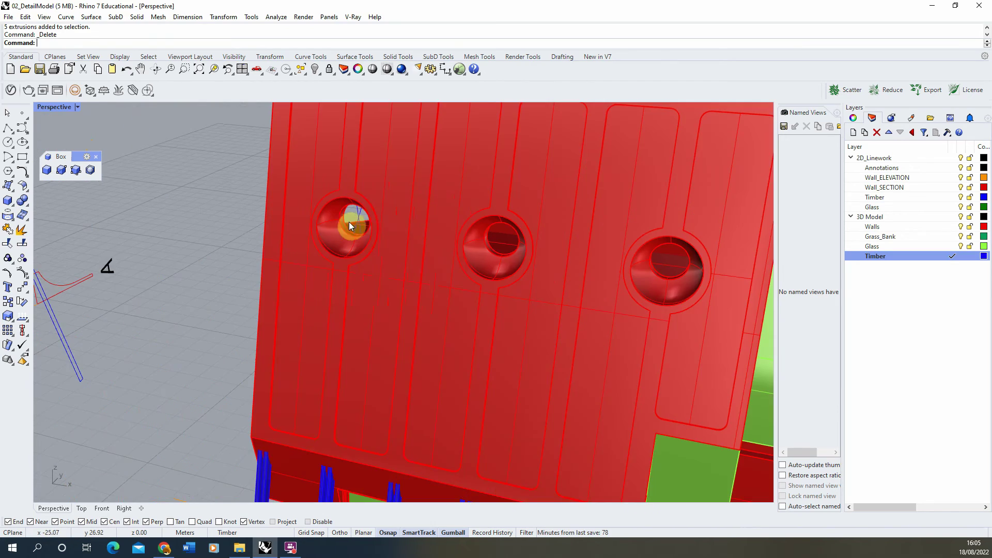
{"action": "scroll", "coordinate": [362, 222], "scroll_direction": "up", "scroll_amount": 3}
{"action": "left_click", "coordinate": [362, 224]}
{"action": "key", "text": "Delete"}
{"action": "left_click", "coordinate": [364, 224]}
{"action": "left_click", "coordinate": [325, 231]}
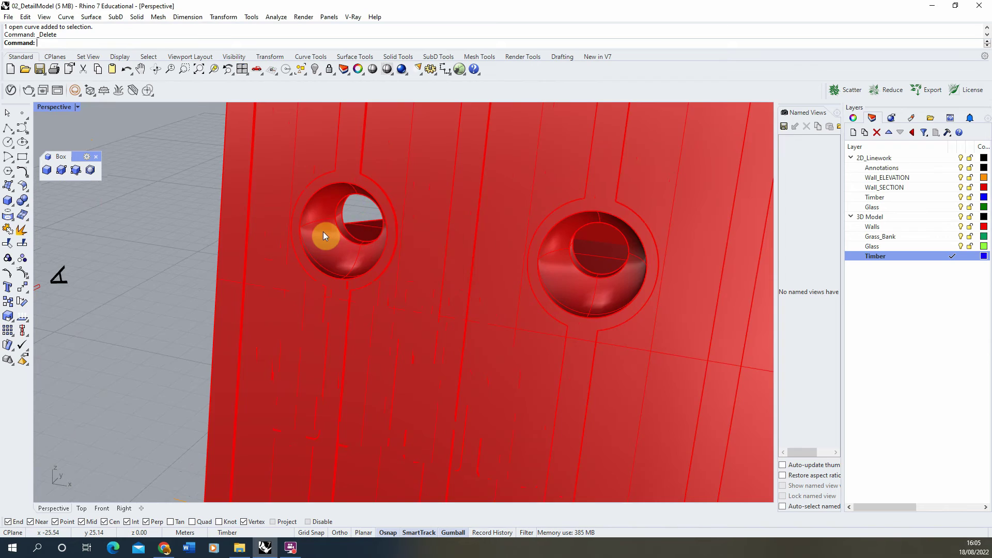
- Examine the pierced circular window openings in both front walls and the overall detailed model
{"action": "scroll", "coordinate": [323, 234], "scroll_direction": "down", "scroll_amount": 10}
{"action": "right_click_drag", "start_coordinate": [412, 257], "coordinate": [335, 225]}
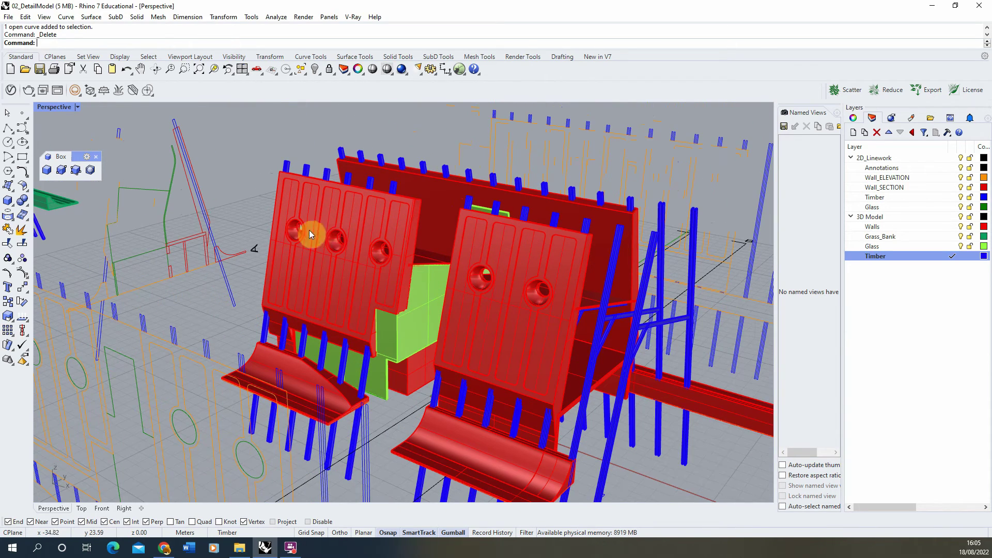
{"action": "scroll", "coordinate": [340, 246], "scroll_direction": "up", "scroll_amount": 6}
{"action": "mouse_move", "coordinate": [350, 251]}
{"action": "right_mouse_down"}
{"action": "mouse_move", "coordinate": [394, 247]}
{"action": "mouse_move", "coordinate": [350, 245]}
{"action": "right_mouse_up"}
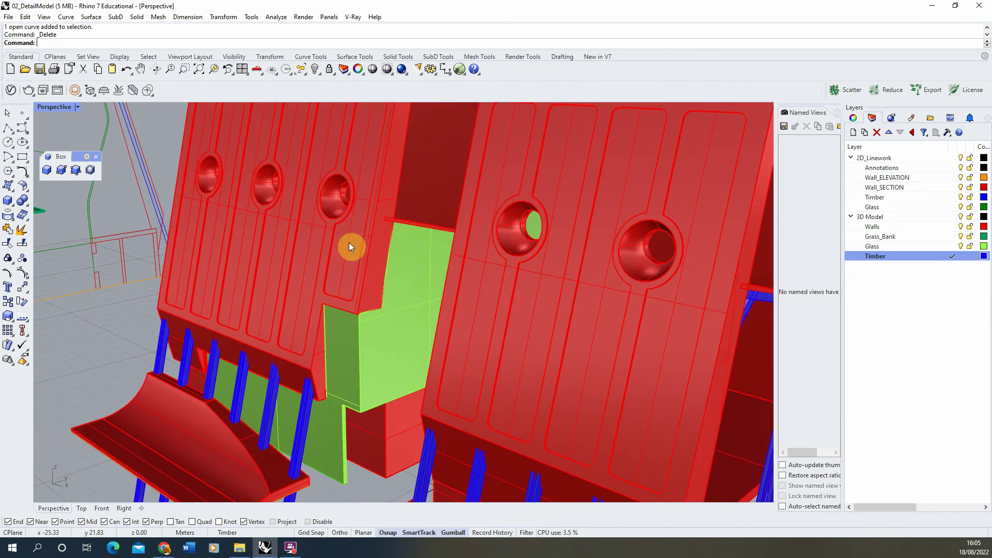
{"action": "scroll", "coordinate": [350, 245], "scroll_direction": "down", "scroll_amount": 4}
{"action": "mouse_move", "coordinate": [431, 223]}
{"action": "right_mouse_down"}
{"action": "mouse_move", "coordinate": [447, 217]}
{"action": "mouse_move", "coordinate": [433, 220]}
{"action": "right_mouse_up"}
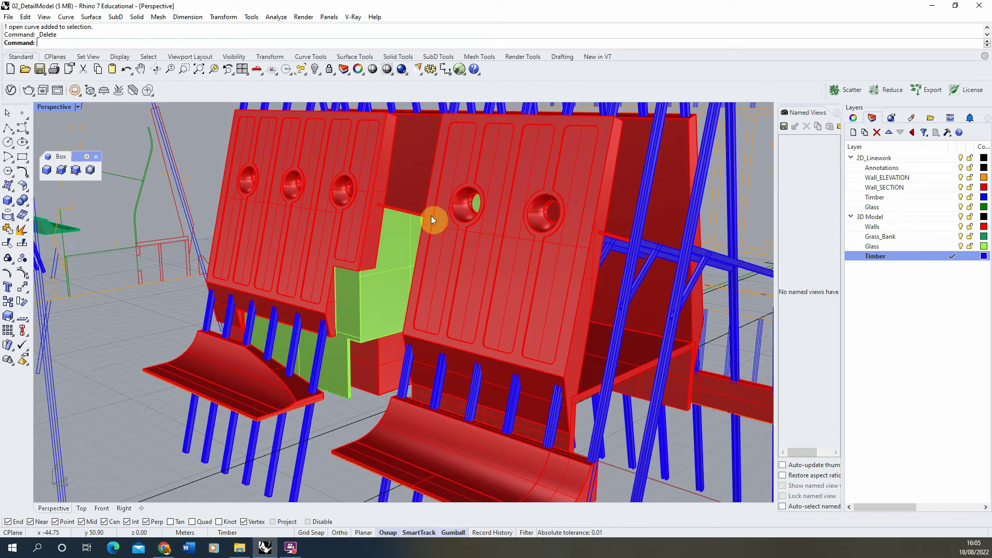
{"action": "scroll", "coordinate": [392, 341], "scroll_direction": "down", "scroll_amount": 6}
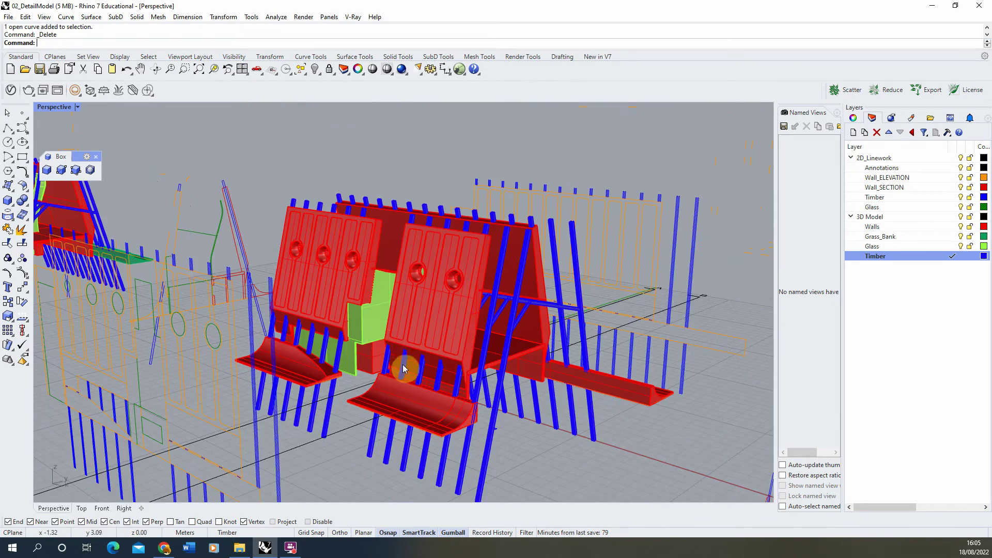
{"action": "mouse_move", "coordinate": [405, 302]}
{"action": "right_mouse_down"}
{"action": "mouse_move", "coordinate": [394, 286]}
{"action": "mouse_move", "coordinate": [361, 287]}
{"action": "mouse_move", "coordinate": [333, 306]}
{"action": "mouse_move", "coordinate": [389, 307]}
{"action": "right_mouse_up"}
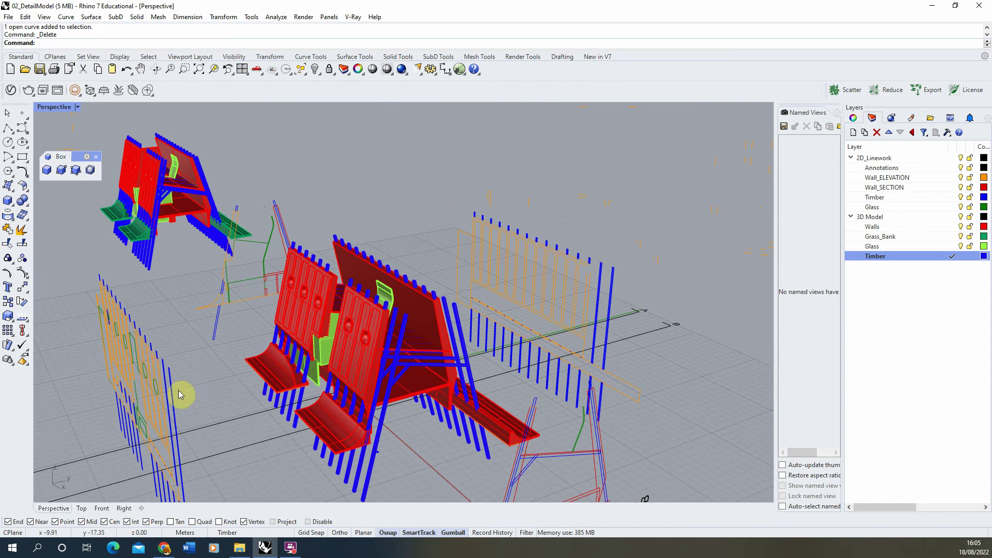
- Move the two curved front banks and the long rear bank to the Grass_Bank layer
{"action": "left_click", "coordinate": [262, 362]}
{"action": "left_click", "coordinate": [307, 395]}
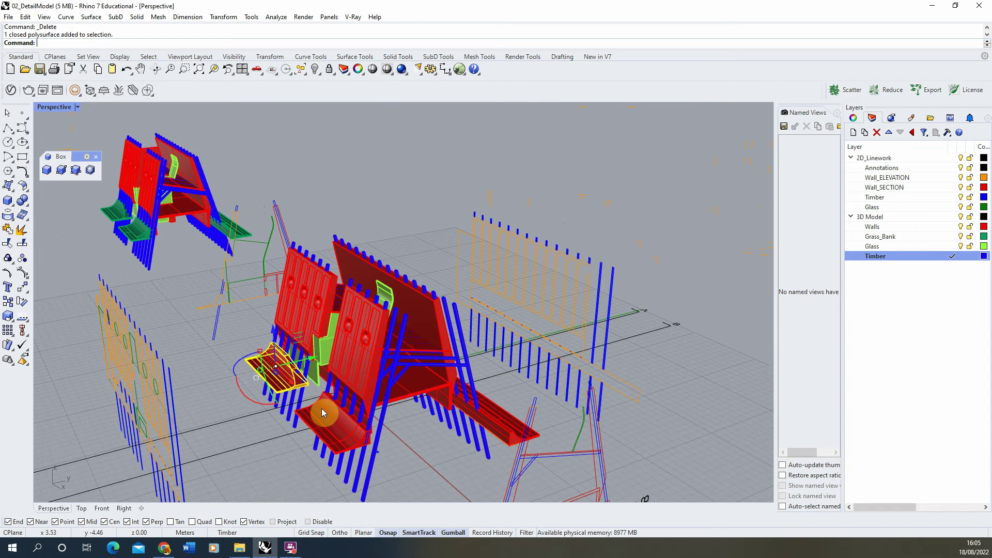
{"action": "left_click", "coordinate": [321, 409], "text": "shift"}
{"action": "left_click", "coordinate": [521, 412], "text": "shift"}
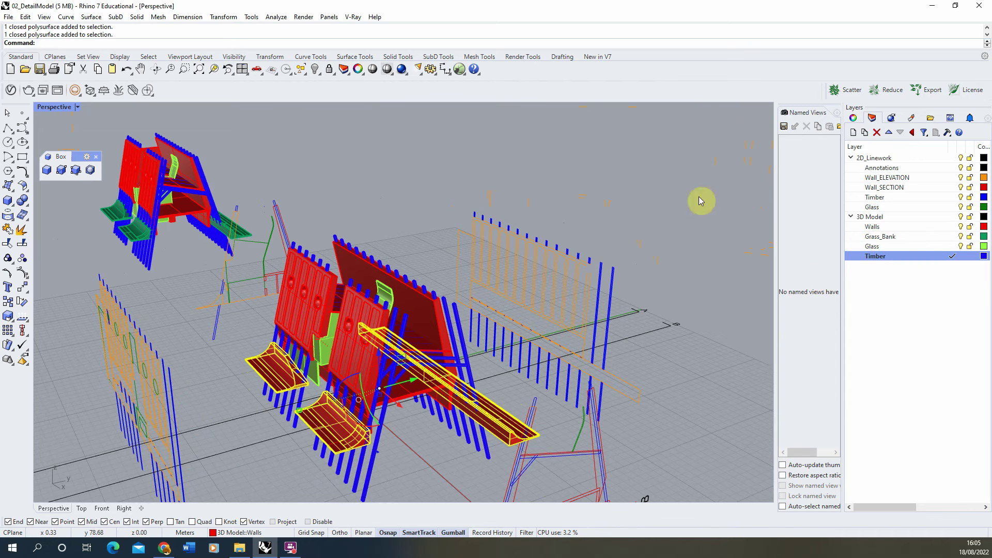
{"action": "left_click", "coordinate": [853, 117]}
{"action": "left_click", "coordinate": [982, 202]}
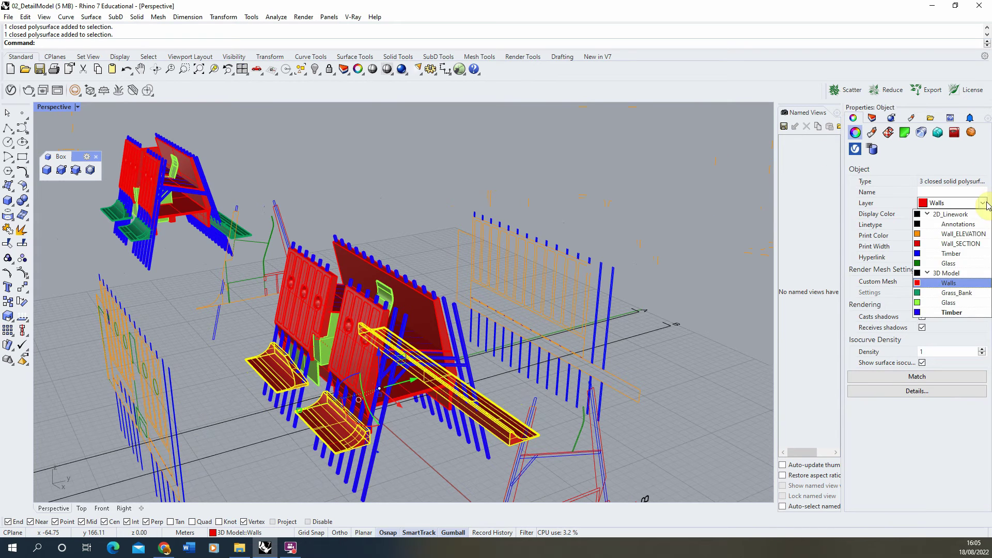
{"action": "left_click", "coordinate": [958, 296]}
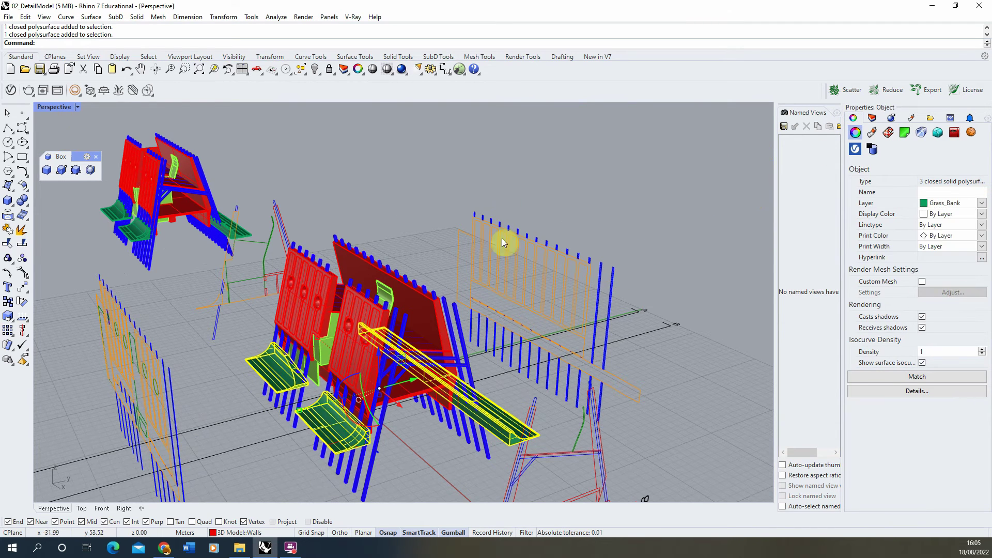
{"action": "left_click", "coordinate": [457, 224]}
{"action": "right_click_drag", "start_coordinate": [458, 223], "coordinate": [405, 193]}
- Hide the 2D_Linework layer and delete the spare model copy and the stray curves beside the detailed model
{"action": "left_click", "coordinate": [872, 118]}
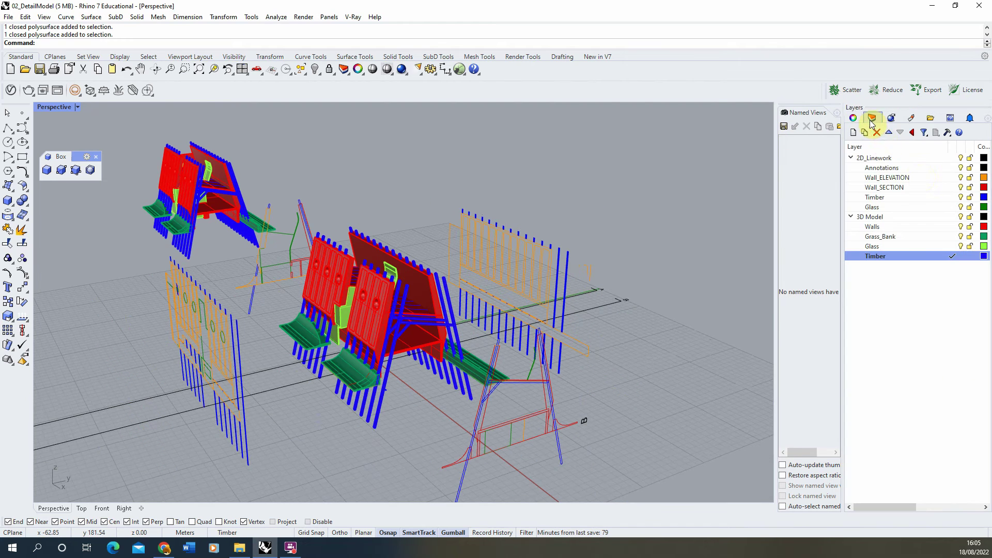
{"action": "left_click", "coordinate": [960, 157]}
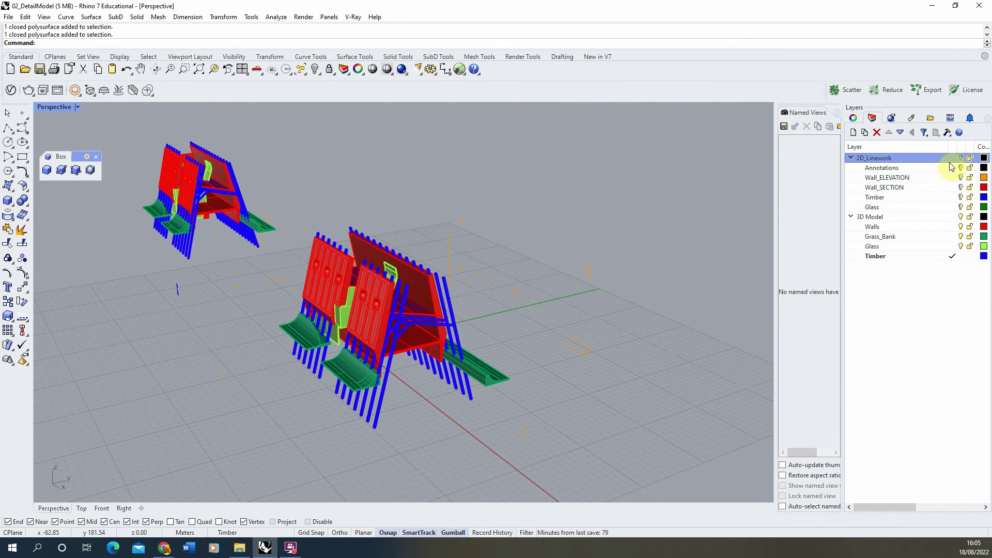
{"action": "right_click_drag", "start_coordinate": [372, 196], "coordinate": [150, 339]}
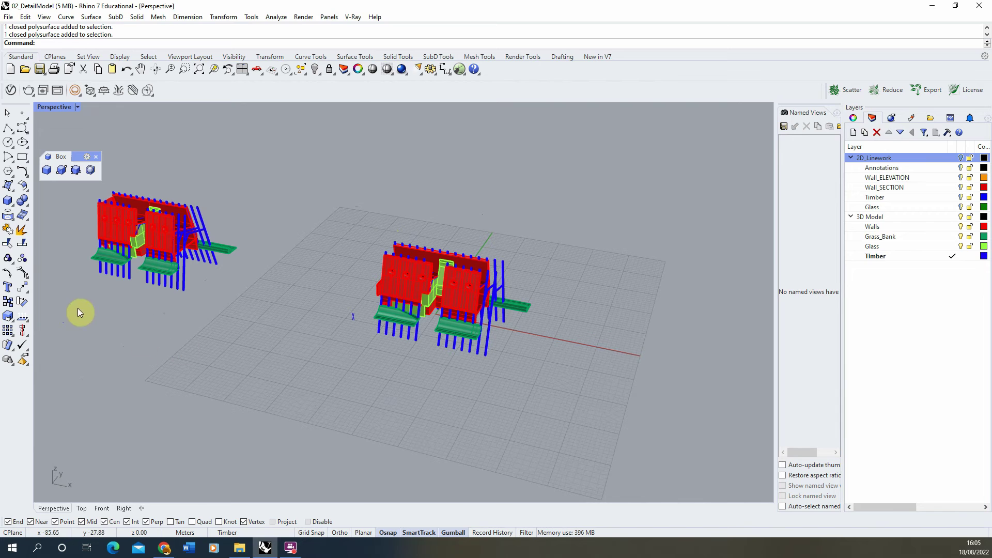
{"action": "left_click_drag", "start_coordinate": [78, 309], "coordinate": [274, 164]}
{"action": "key", "text": "Delete"}
{"action": "left_click_drag", "start_coordinate": [355, 300], "coordinate": [357, 298]}
{"action": "key", "text": "Delete"}
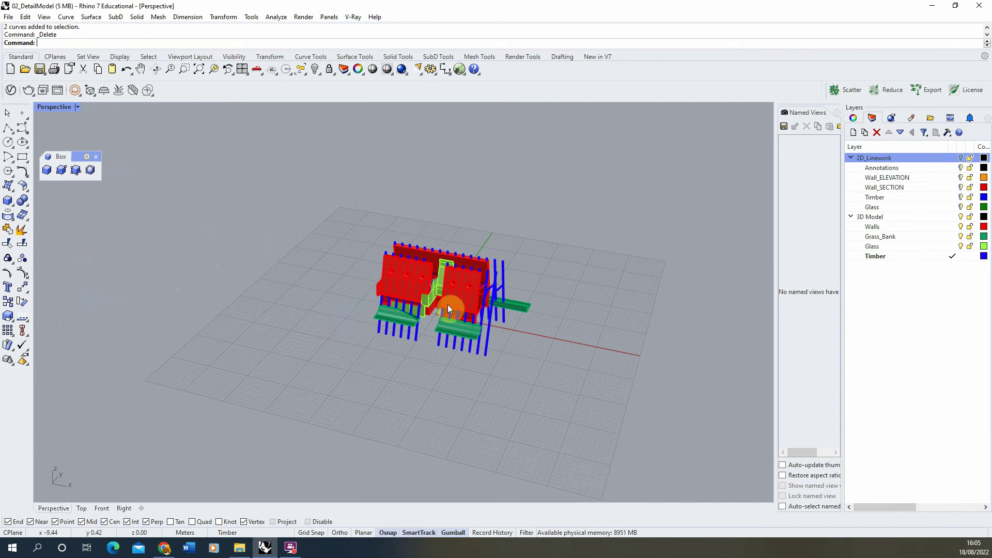
- Show the 2D_Linework layer again
{"action": "scroll", "coordinate": [453, 290], "scroll_direction": "up", "scroll_amount": 6}
{"action": "right_click_drag", "start_coordinate": [463, 283], "coordinate": [154, 303]}
{"action": "right_click_drag", "start_coordinate": [362, 299], "coordinate": [322, 252]}
{"action": "scroll", "coordinate": [261, 280], "scroll_direction": "up", "scroll_amount": 8}
{"action": "left_click", "coordinate": [253, 281]}
{"action": "left_click", "coordinate": [162, 260]}
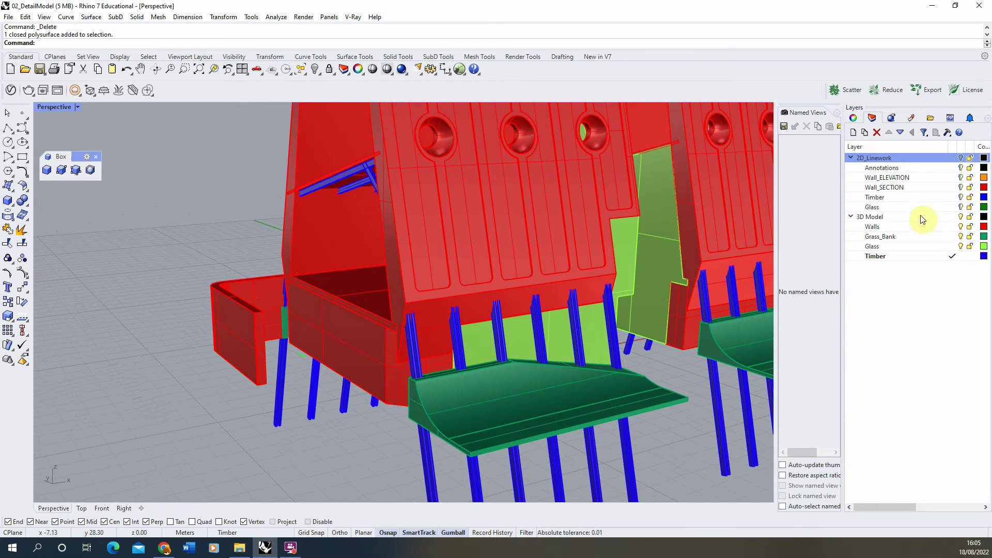
{"action": "left_click", "coordinate": [960, 158]}
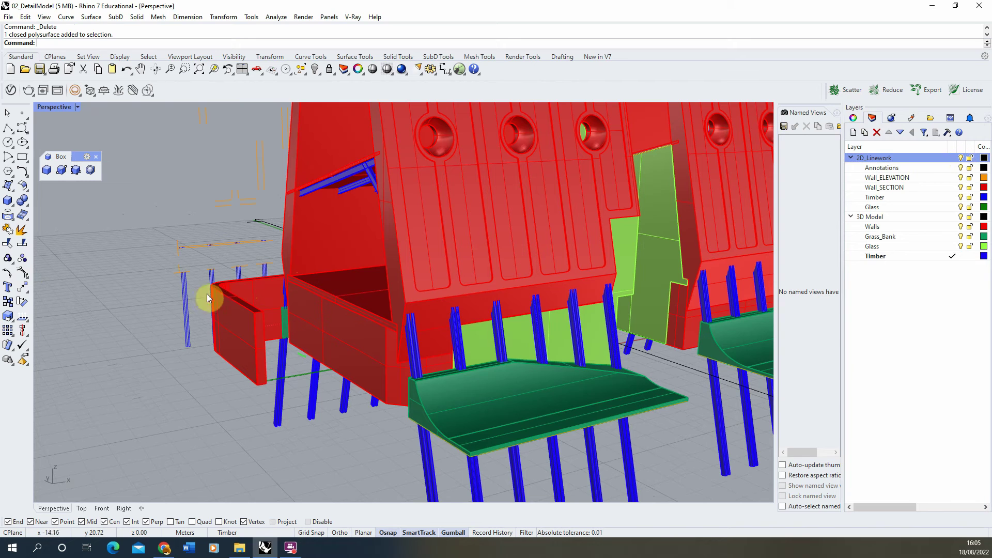
{"action": "left_click", "coordinate": [234, 297]}
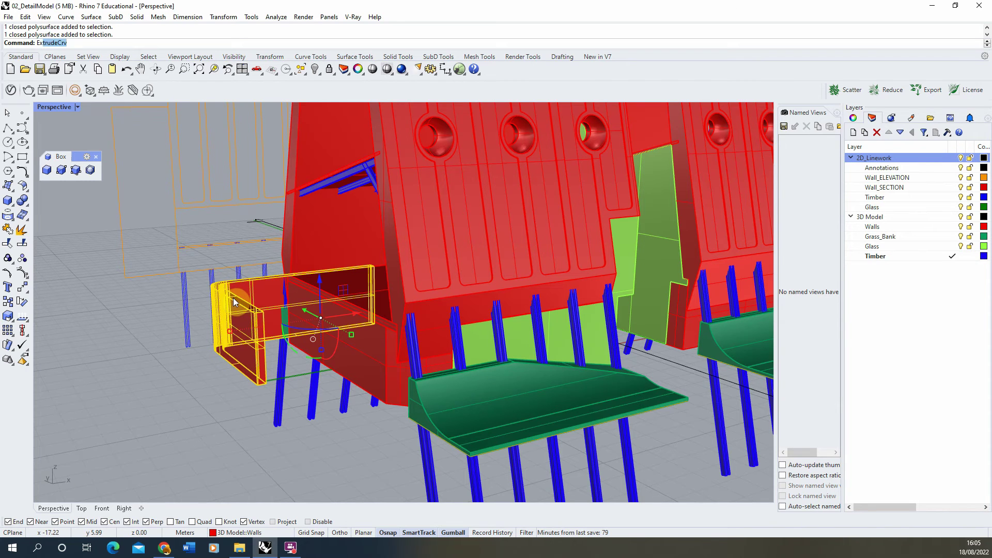
{"action": "left_click", "coordinate": [110, 351]}
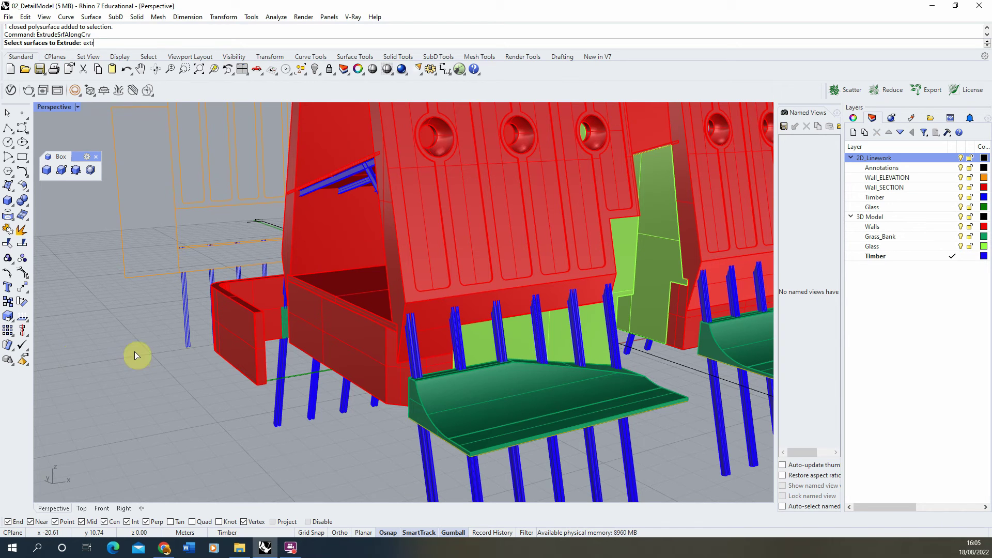
{"action": "left_click", "coordinate": [233, 299]}
{"action": "left_click", "coordinate": [279, 330]}
{"action": "key", "text": "Return"}
{"action": "scroll", "coordinate": [187, 215], "scroll_direction": "down", "scroll_amount": 3}
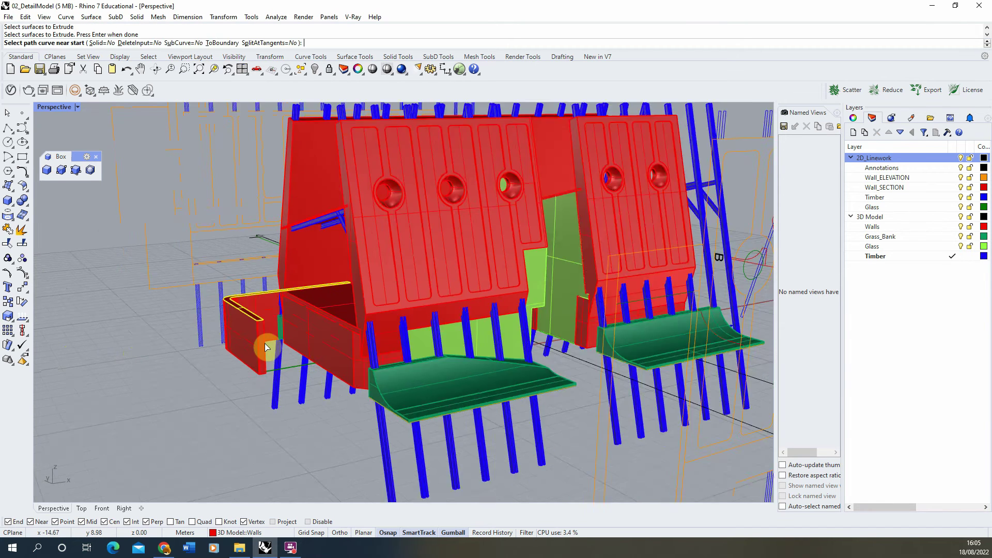
{"action": "key", "text": "Escape"}
{"action": "key", "text": "Return"}
{"action": "scroll", "coordinate": [243, 317], "scroll_direction": "up", "scroll_amount": 2}
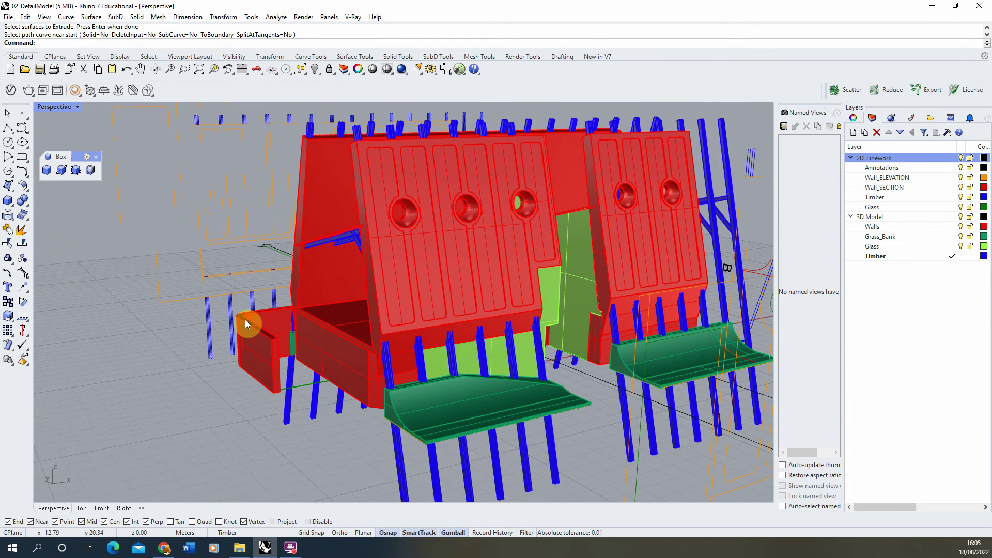
{"action": "left_click", "coordinate": [247, 327]}
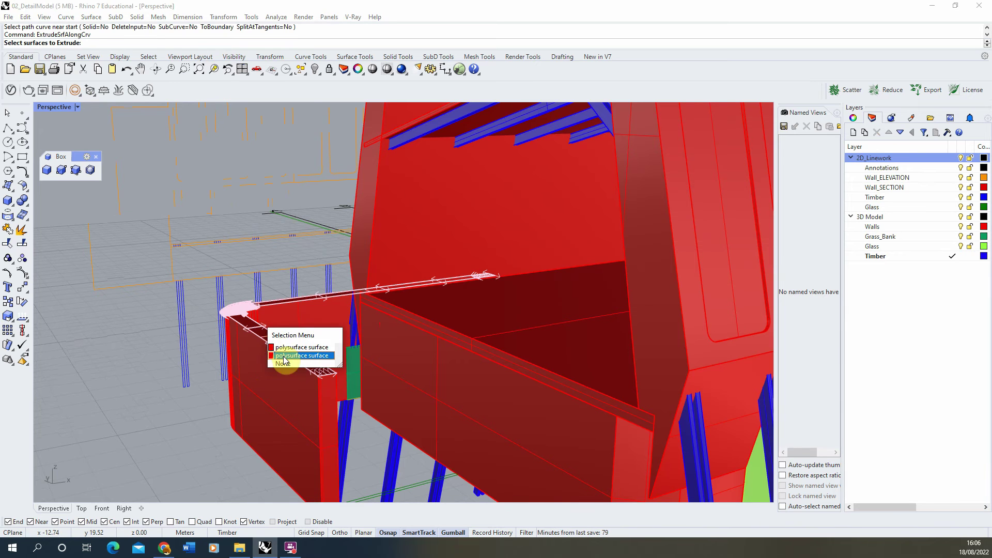
{"action": "left_click", "coordinate": [279, 356]}
{"action": "key", "text": "Return"}
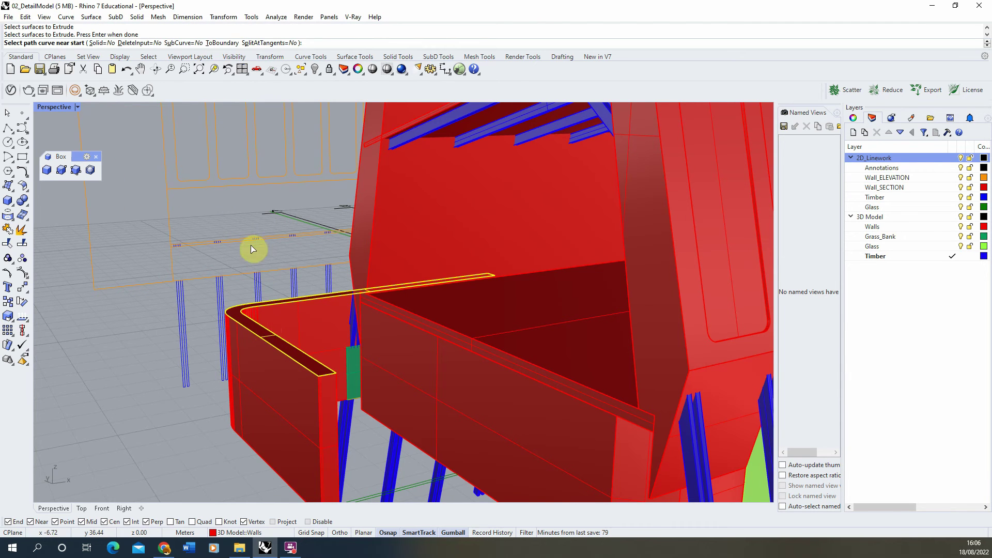
{"action": "scroll", "coordinate": [243, 251], "scroll_direction": "down", "scroll_amount": 3}
{"action": "right_click_drag", "start_coordinate": [212, 236], "coordinate": [215, 244]}
{"action": "key", "text": "Escape"}
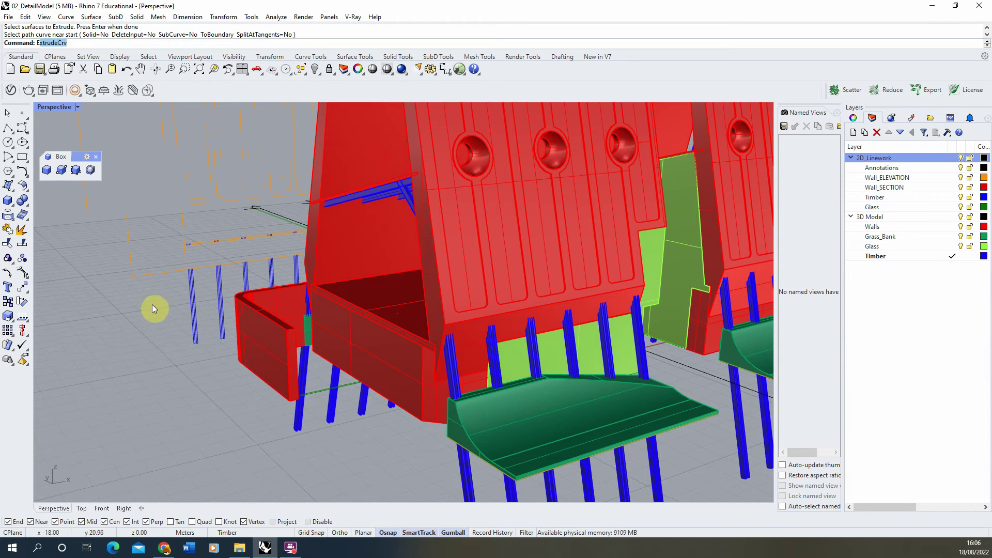
{"action": "left_click", "coordinate": [267, 336]}
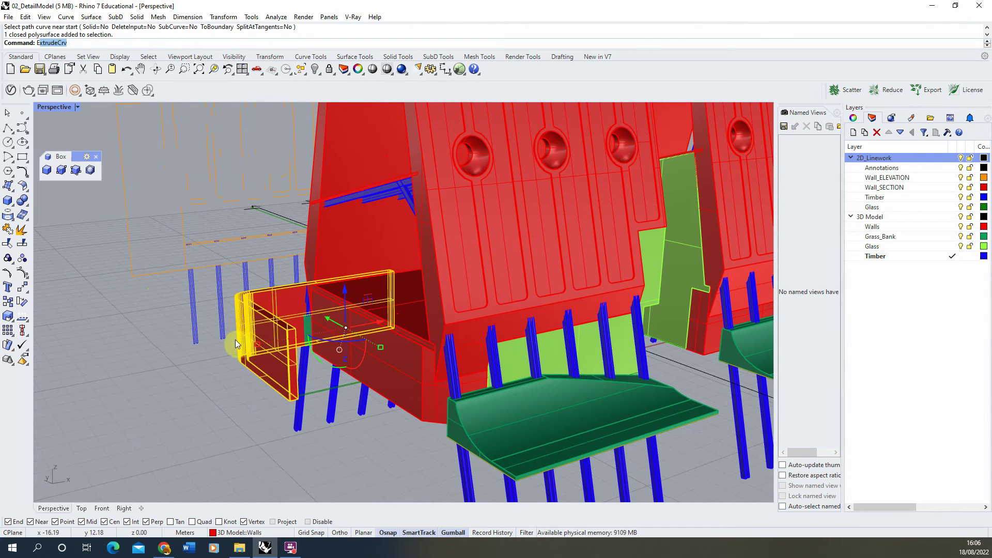
{"action": "right_click_drag", "start_coordinate": [234, 340], "coordinate": [199, 355]}
{"action": "left_click", "coordinate": [200, 355]}
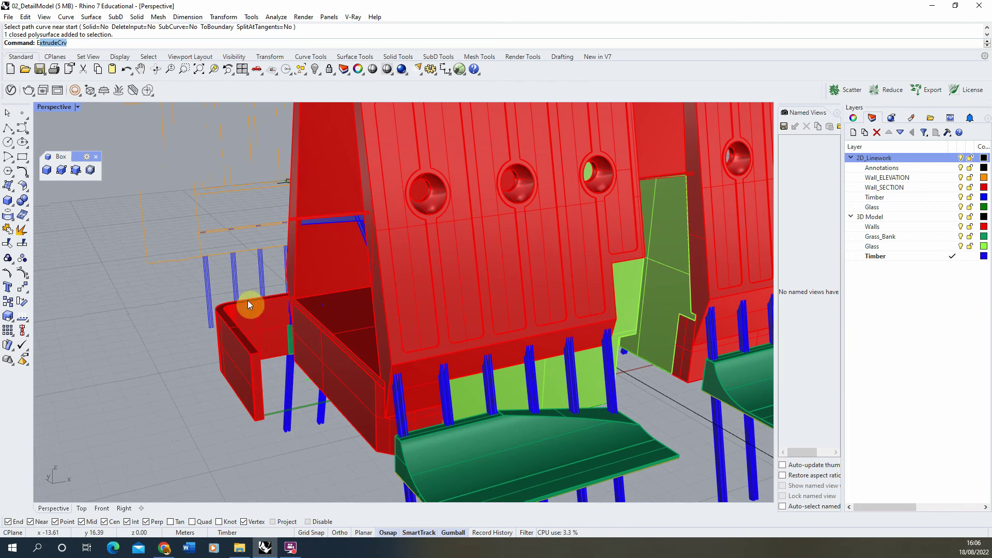
{"action": "scroll", "coordinate": [213, 325], "scroll_direction": "down", "scroll_amount": 3}
{"action": "left_click", "coordinate": [165, 149]}
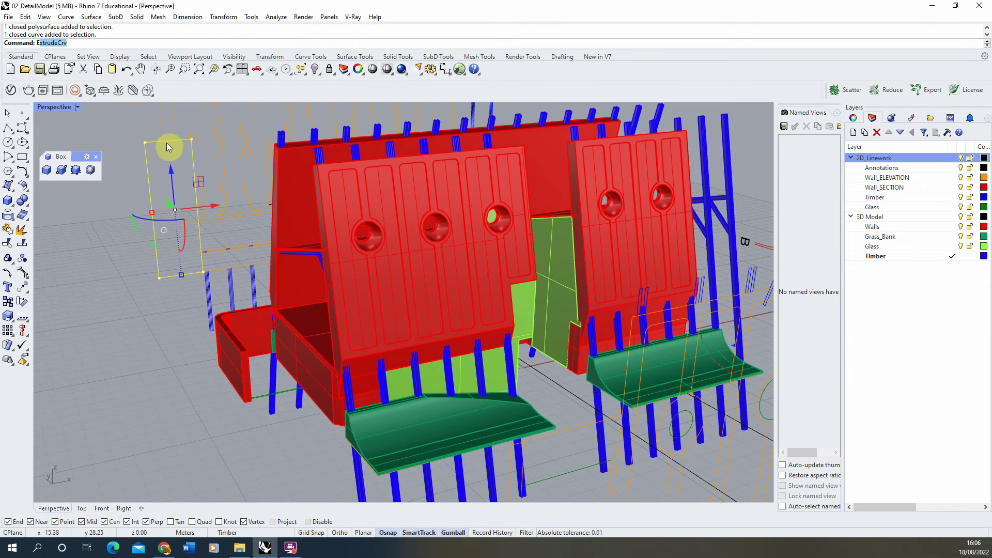
{"action": "key", "text": "Escape"}
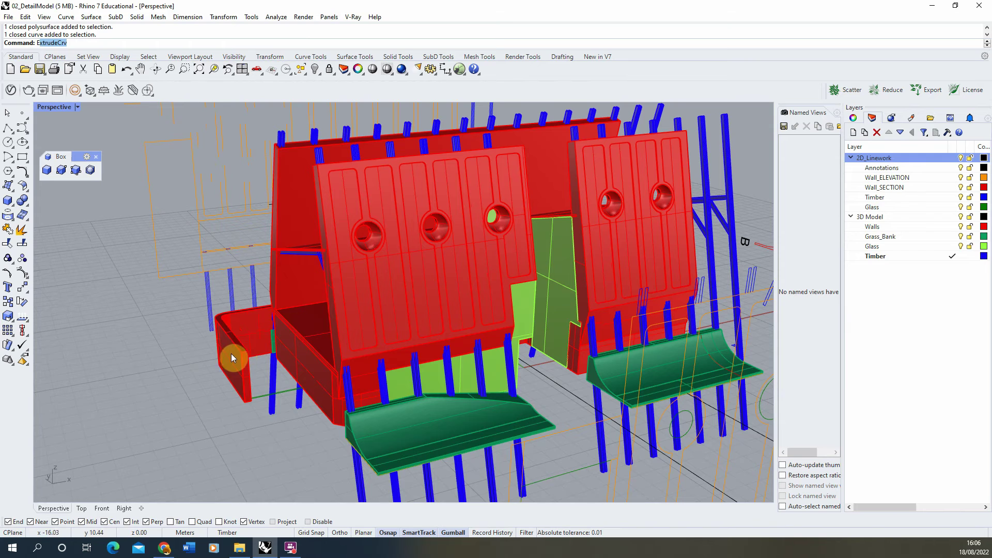
- Extrude the top face of the low L-shaped wall upward to nearly the main wall's height, with Walls as the current layer
{"action": "type", "text": "Eextr"}
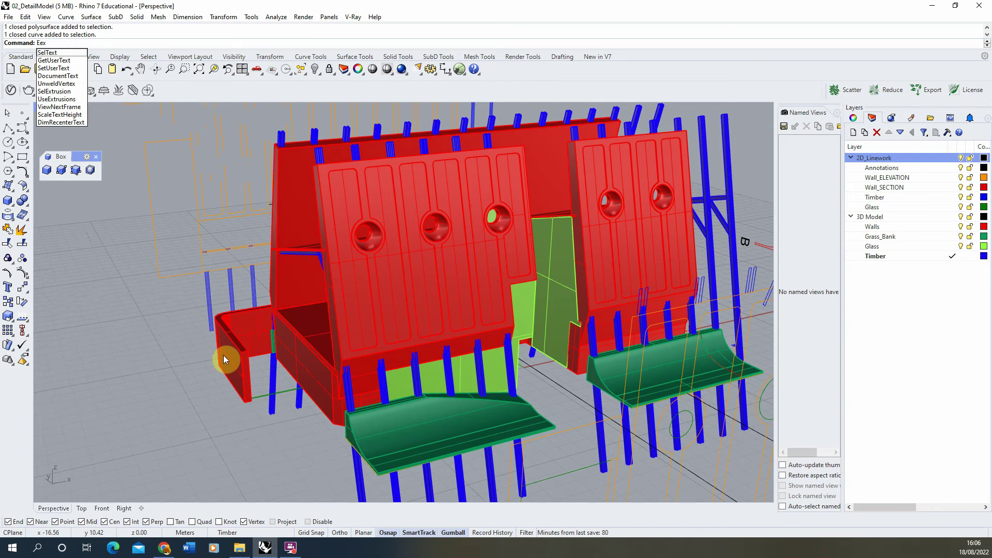
{"action": "key", "text": "BackSpace"}
{"action": "key", "text": "BackSpace"}
{"action": "key", "text": "BackSpace"}
{"action": "key", "text": "BackSpace"}
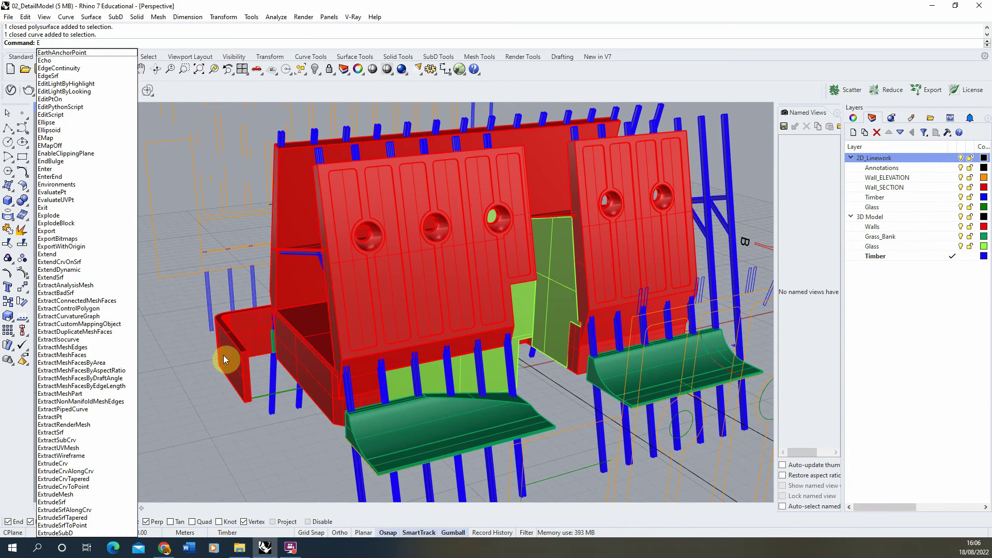
{"action": "type", "text": "xtrudeCrv"}
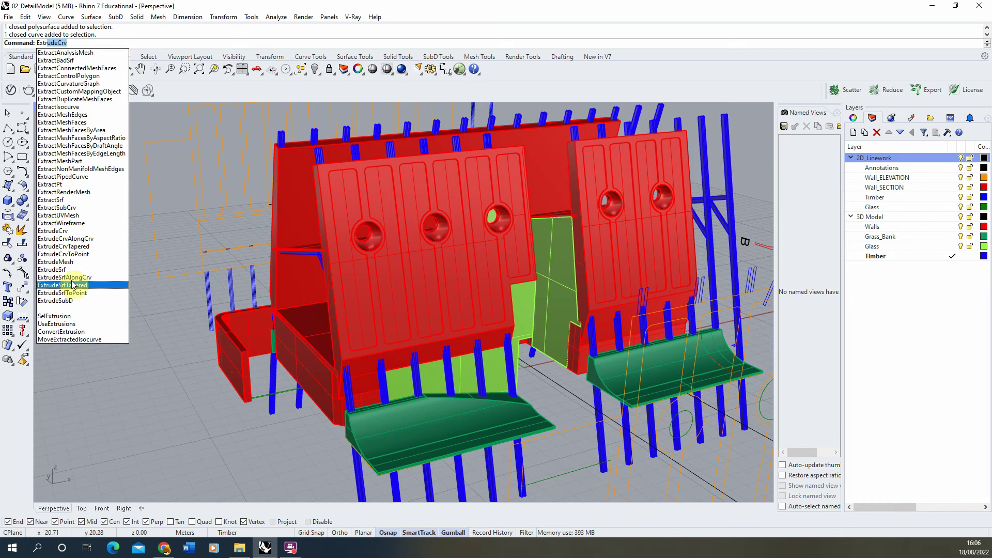
{"action": "left_click", "coordinate": [62, 269]}
{"action": "left_click", "coordinate": [238, 345]}
{"action": "left_click", "coordinate": [287, 370]}
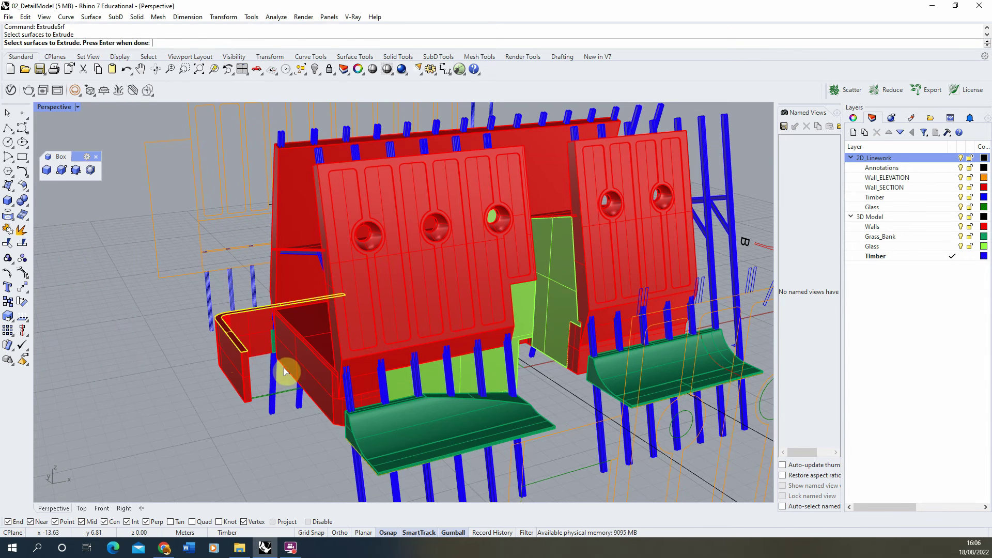
{"action": "key", "text": "Return"}
{"action": "scroll", "coordinate": [221, 327], "scroll_direction": "down", "scroll_amount": 5}
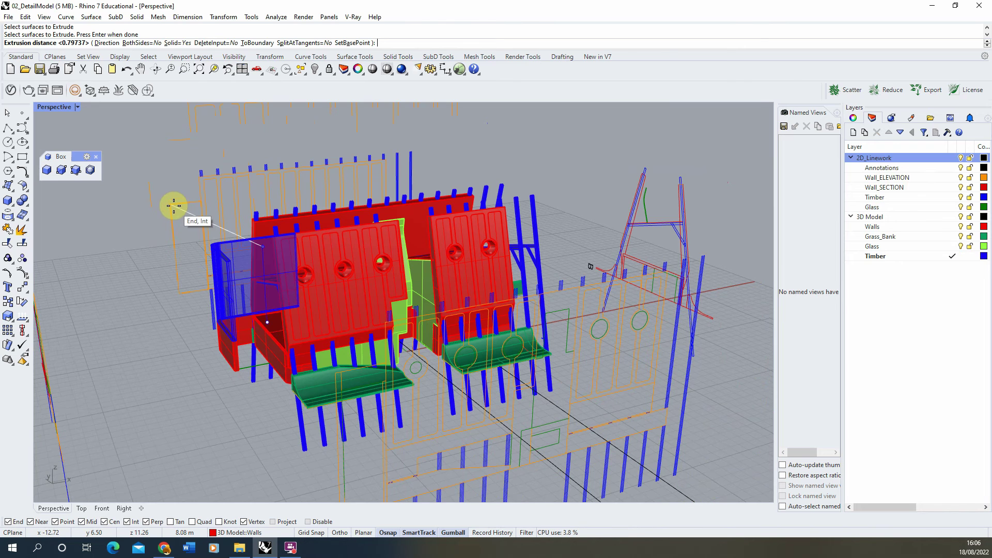
{"action": "double_click", "coordinate": [911, 230]}
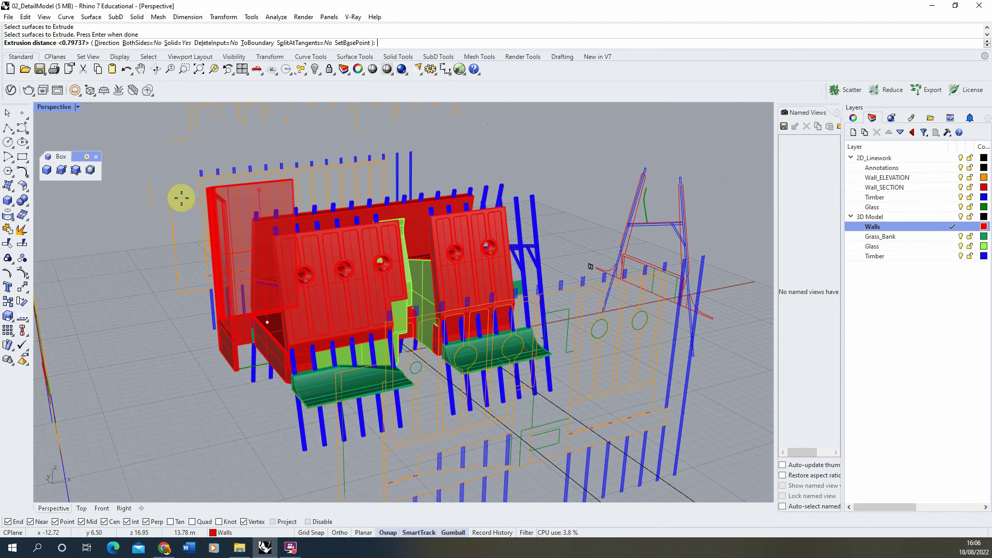
{"action": "key", "text": "Return"}
{"action": "scroll", "coordinate": [197, 334], "scroll_direction": "up", "scroll_amount": 5}
- Extrude the closed curve at the foot of the L-shaped wall into a tall glass panel on the 3D Model's Glass layer
{"action": "left_click", "coordinate": [259, 396]}
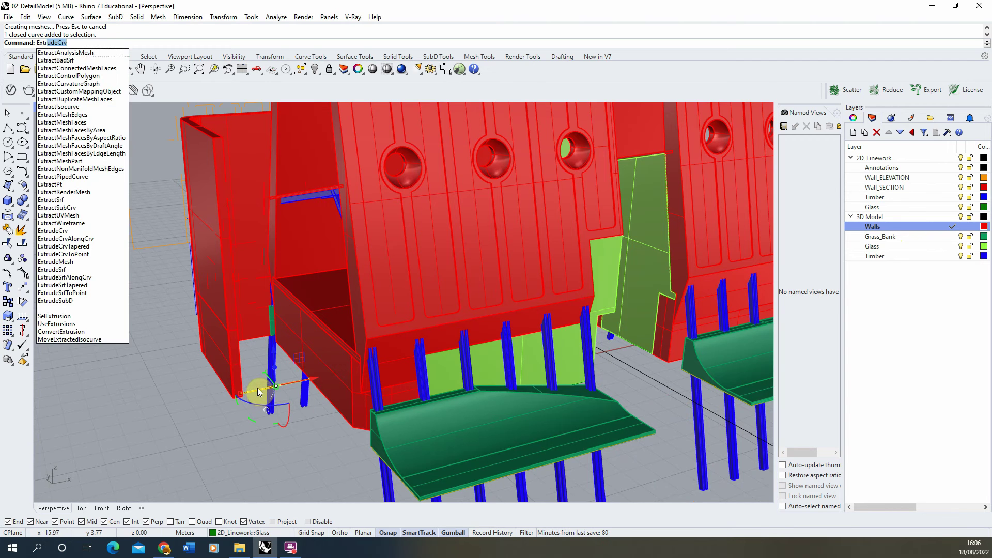
{"action": "key", "text": "Return"}
{"action": "left_click", "coordinate": [903, 207]}
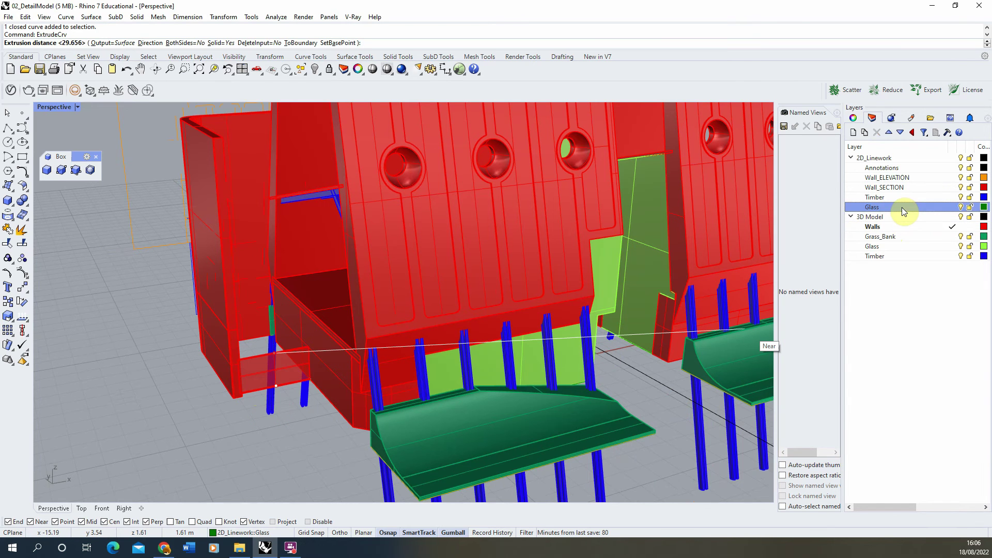
{"action": "double_click", "coordinate": [914, 246]}
{"action": "scroll", "coordinate": [261, 289], "scroll_direction": "down", "scroll_amount": 5}
{"action": "scroll", "coordinate": [261, 290], "scroll_direction": "up", "scroll_amount": 3}
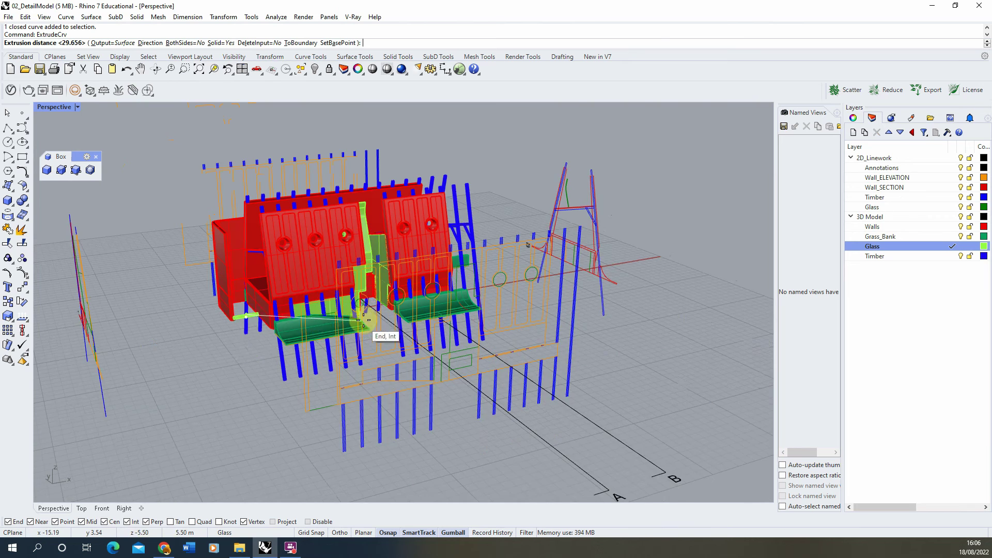
{"action": "left_click", "coordinate": [312, 323]}
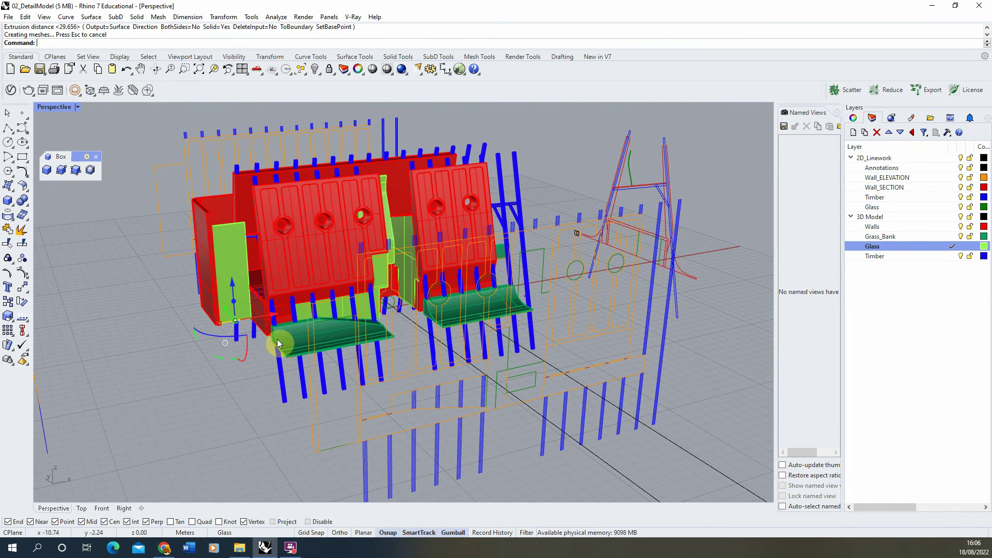
- Hide the 2D_Linework layer to view the 3D building model on its own
{"action": "scroll", "coordinate": [209, 356], "scroll_direction": "down", "scroll_amount": 5}
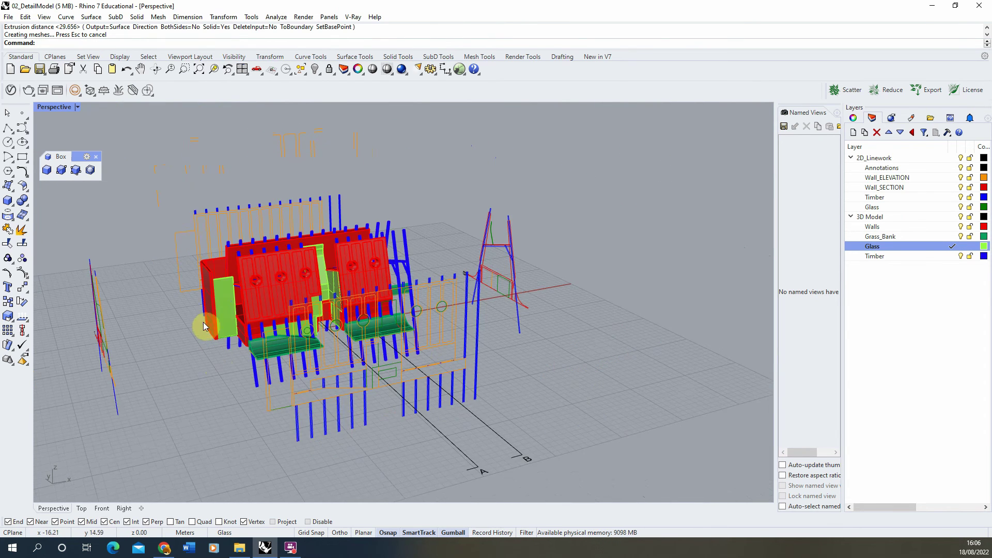
{"action": "left_click", "coordinate": [962, 160]}
{"action": "right_click_drag", "start_coordinate": [416, 261], "coordinate": [316, 255]}
{"action": "scroll", "coordinate": [329, 257], "scroll_direction": "up", "scroll_amount": 5}
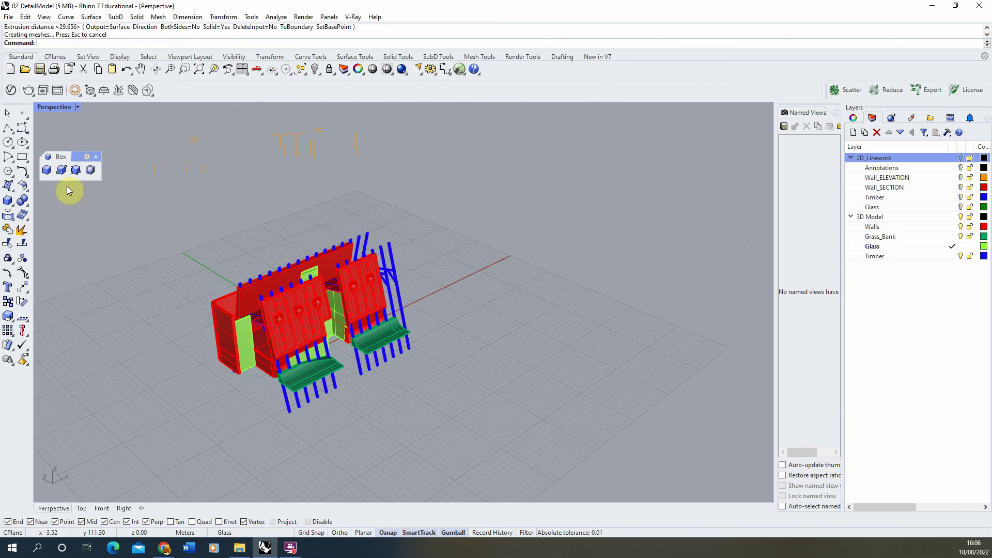
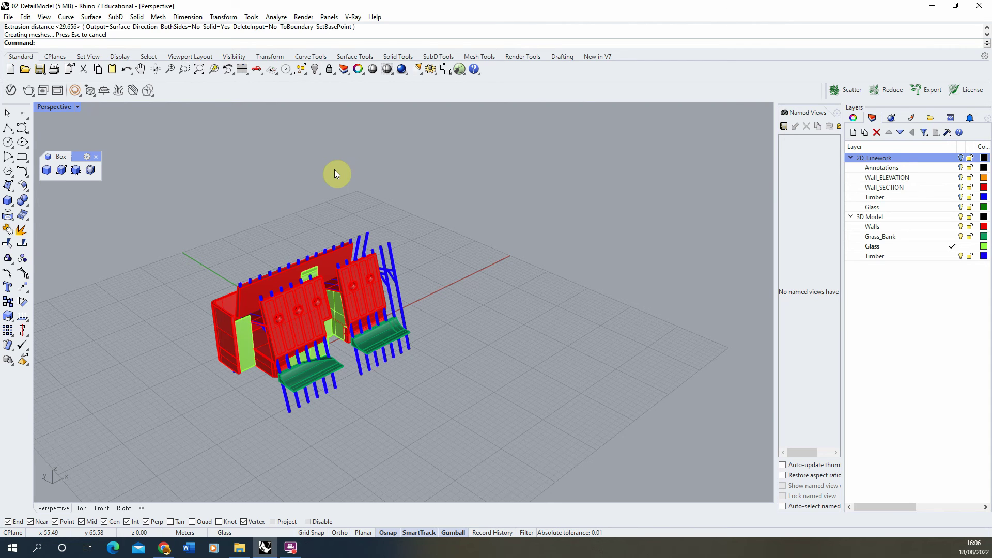
- In the Top view, draw a closed freeform control-point curve that loops around the building as the innermost terrain contour
{"action": "double_click", "coordinate": [60, 107]}
{"action": "double_click", "coordinate": [44, 107]}
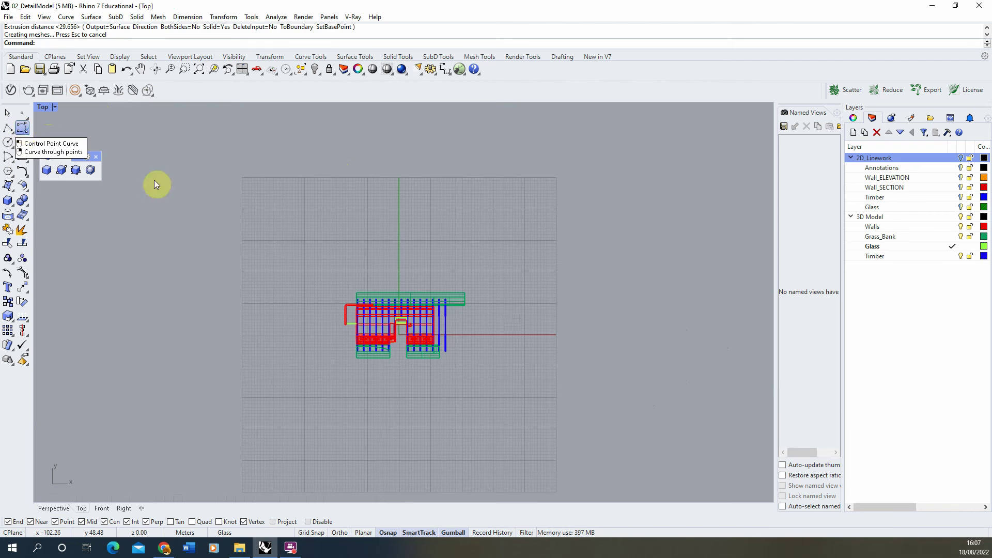
{"action": "left_click", "coordinate": [306, 262]}
{"action": "left_click", "coordinate": [351, 236]}
{"action": "left_click", "coordinate": [484, 235]}
{"action": "left_click", "coordinate": [543, 265]}
{"action": "left_click", "coordinate": [556, 350]}
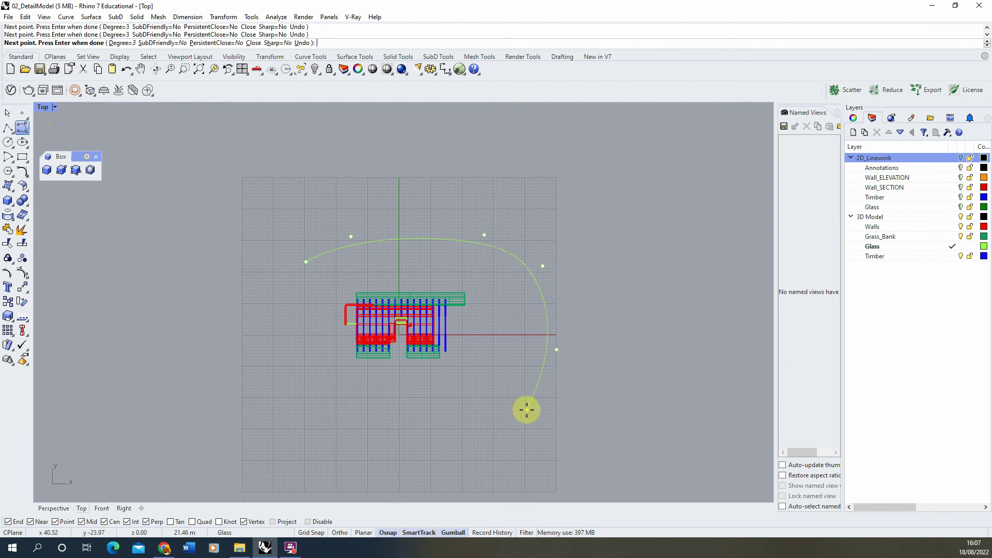
{"action": "left_click", "coordinate": [526, 410]}
{"action": "left_click", "coordinate": [459, 427]}
{"action": "left_click", "coordinate": [385, 418]}
{"action": "left_click", "coordinate": [312, 399]}
{"action": "left_click", "coordinate": [293, 352]}
{"action": "left_click", "coordinate": [306, 262]}
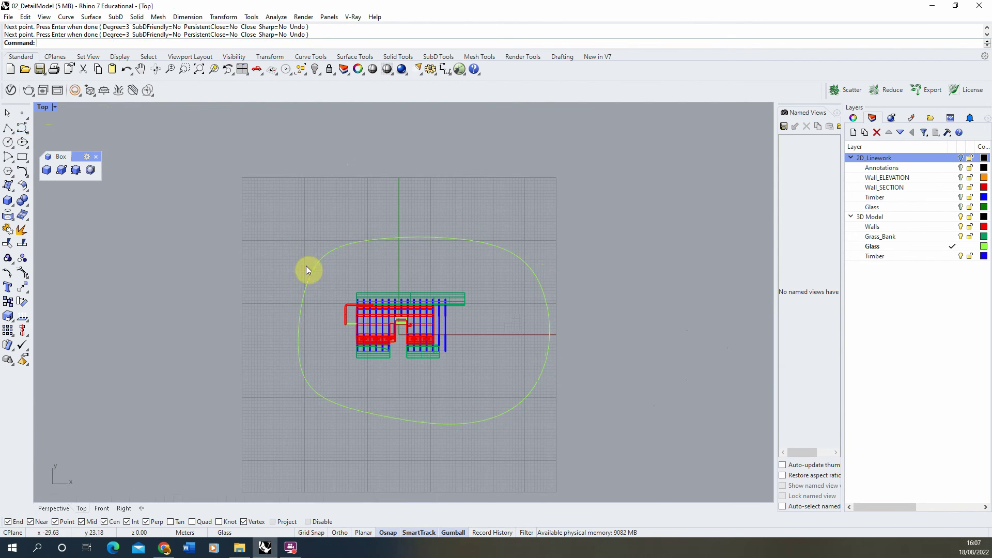
- Draw a second, larger closed control-point curve around the first contour, with a wider gap on its east side
{"action": "scroll", "coordinate": [306, 270], "scroll_direction": "down", "scroll_amount": 3}
{"action": "key", "text": "Return"}
{"action": "left_click", "coordinate": [285, 217]}
{"action": "left_click", "coordinate": [350, 199]}
{"action": "left_click", "coordinate": [419, 191]}
{"action": "left_click", "coordinate": [502, 198]}
{"action": "left_click", "coordinate": [545, 254]}
{"action": "left_click", "coordinate": [547, 308]}
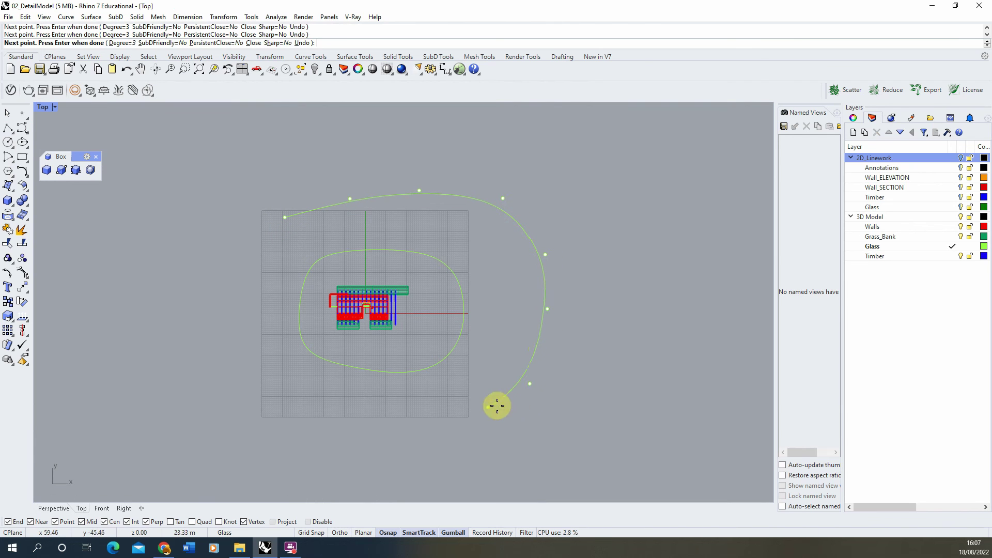
{"action": "left_click", "coordinate": [484, 411]}
{"action": "left_click", "coordinate": [407, 429]}
{"action": "left_click", "coordinate": [347, 429]}
{"action": "left_click", "coordinate": [290, 403]}
{"action": "left_click", "coordinate": [257, 363]}
{"action": "left_click", "coordinate": [257, 299]}
{"action": "left_click", "coordinate": [285, 217]}
- Draw a third closed control-point curve around the second contour, bending inward on its west side
{"action": "scroll", "coordinate": [272, 271], "scroll_direction": "down", "scroll_amount": 4}
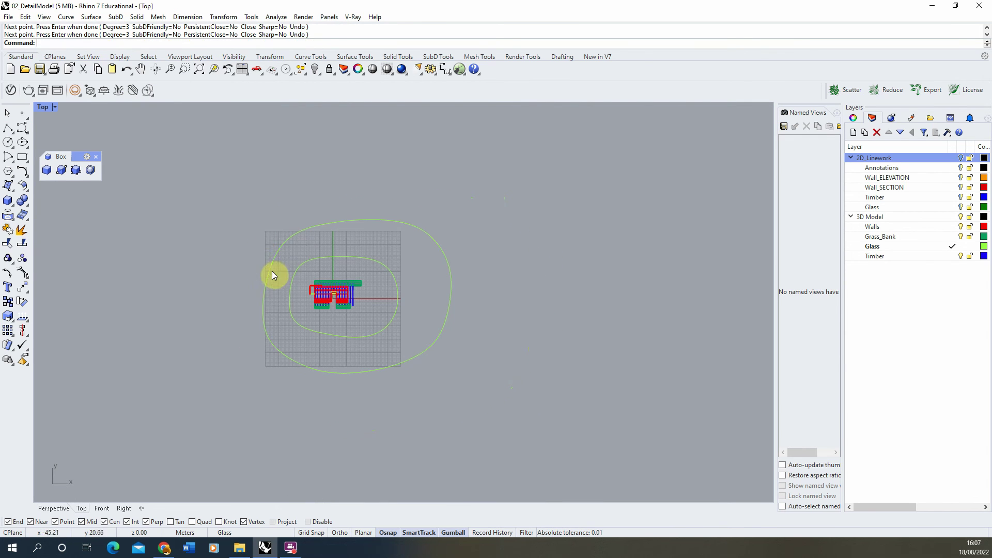
{"action": "key", "text": "Return"}
{"action": "left_click", "coordinate": [250, 193]}
{"action": "left_click", "coordinate": [331, 174]}
{"action": "left_click", "coordinate": [392, 170]}
{"action": "left_click", "coordinate": [481, 183]}
{"action": "left_click", "coordinate": [543, 277]}
{"action": "left_click", "coordinate": [505, 353]}
{"action": "left_click", "coordinate": [435, 402]}
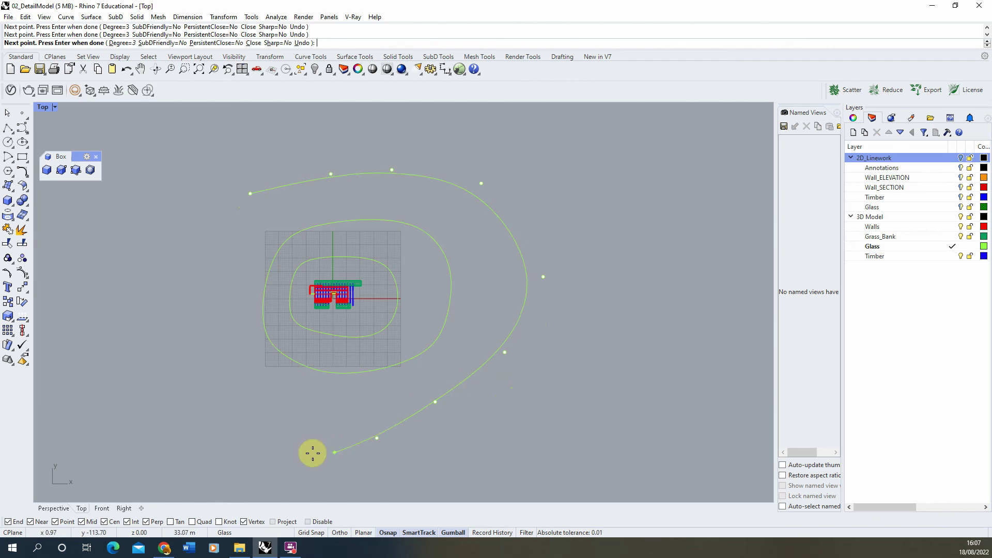
{"action": "left_click", "coordinate": [304, 453]}
{"action": "left_click", "coordinate": [226, 420]}
{"action": "left_click", "coordinate": [228, 365]}
{"action": "left_click", "coordinate": [245, 334]}
{"action": "left_click", "coordinate": [234, 295]}
{"action": "left_click", "coordinate": [222, 266]}
{"action": "left_click", "coordinate": [224, 251]}
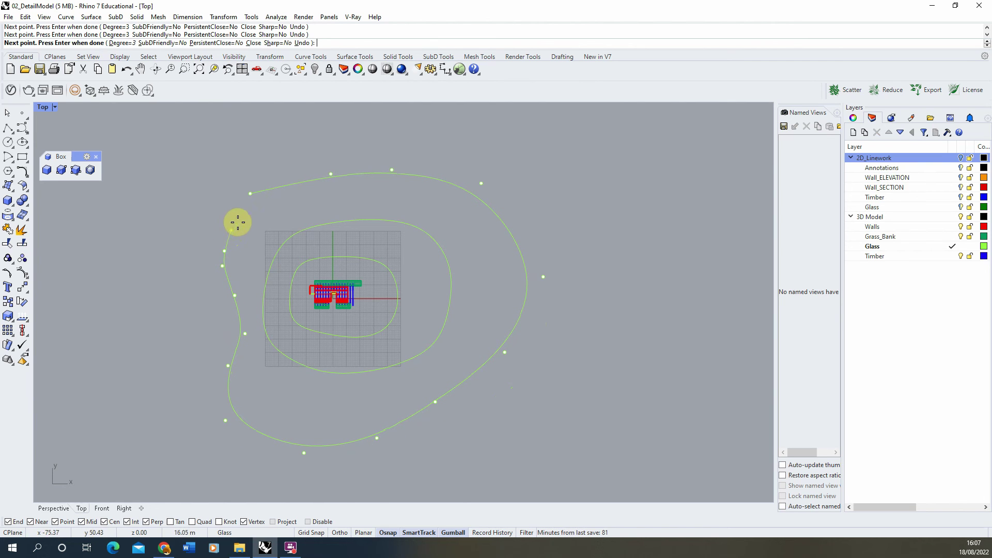
{"action": "left_click", "coordinate": [250, 193]}
- Draw a fourth, outermost closed control-point curve around the other contours, with a deep inward bend on its west side
{"action": "scroll", "coordinate": [269, 276], "scroll_direction": "down", "scroll_amount": 6}
{"action": "key", "text": "Return"}
{"action": "left_click", "coordinate": [220, 201]}
{"action": "left_click", "coordinate": [332, 176]}
{"action": "left_click", "coordinate": [400, 182]}
{"action": "left_click", "coordinate": [471, 252]}
{"action": "left_click", "coordinate": [458, 356]}
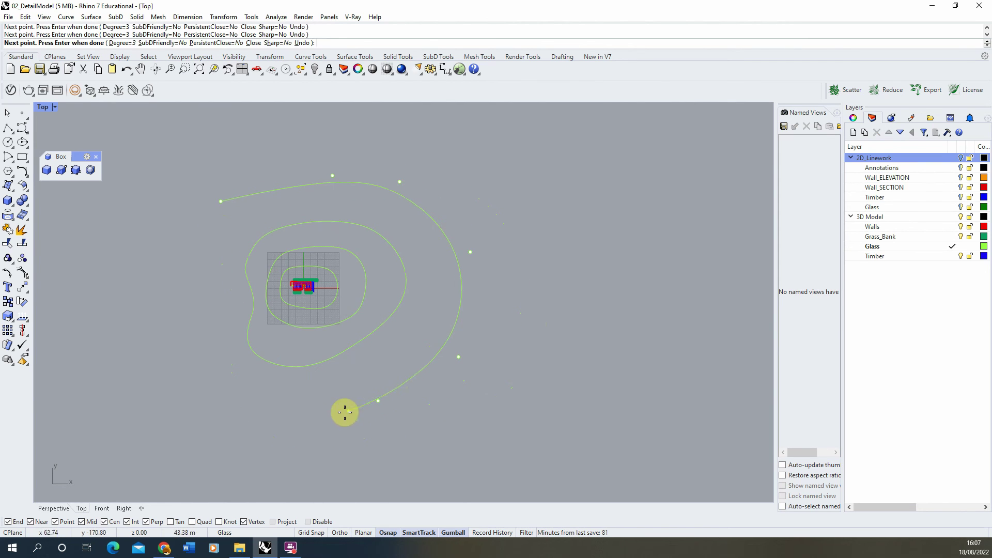
{"action": "left_click", "coordinate": [312, 419]}
{"action": "left_click", "coordinate": [238, 397]}
{"action": "left_click", "coordinate": [176, 335]}
{"action": "left_click", "coordinate": [206, 295]}
{"action": "left_click", "coordinate": [222, 255]}
{"action": "left_click", "coordinate": [188, 223]}
{"action": "left_click", "coordinate": [221, 202]}
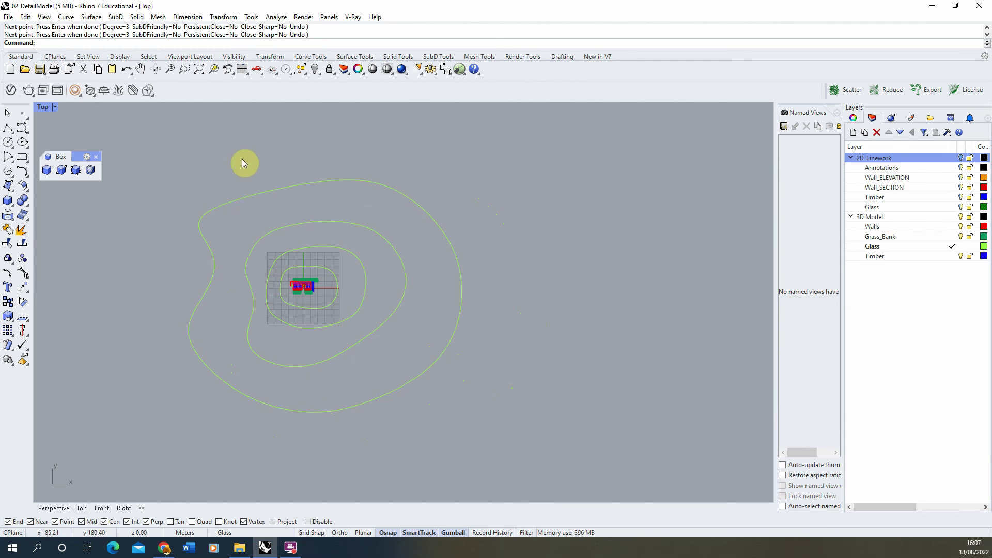
- In the Perspective view, select the three outer contour curves and lower them slightly below the innermost one
{"action": "scroll", "coordinate": [344, 209], "scroll_direction": "up", "scroll_amount": 3}
{"action": "double_click", "coordinate": [41, 107]}
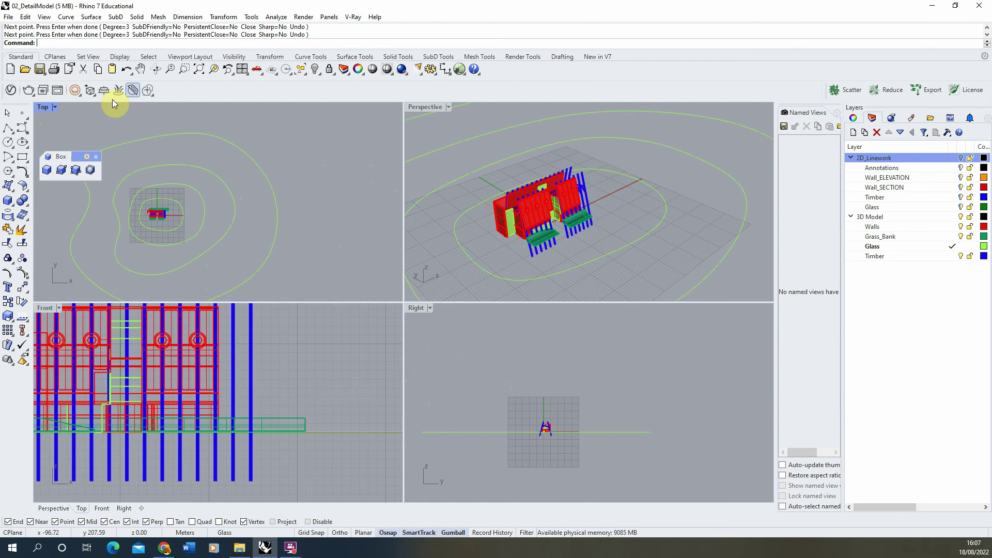
{"action": "double_click", "coordinate": [414, 105]}
{"action": "right_click_drag", "start_coordinate": [381, 221], "coordinate": [408, 212]}
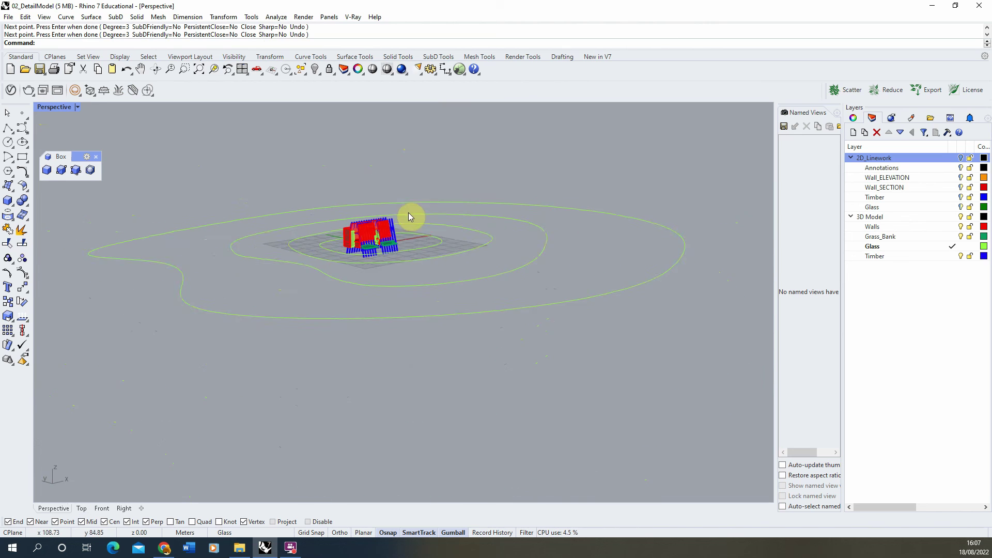
{"action": "scroll", "coordinate": [477, 258], "scroll_direction": "up", "scroll_amount": 2}
{"action": "left_click_drag", "start_coordinate": [665, 157], "coordinate": [475, 249]}
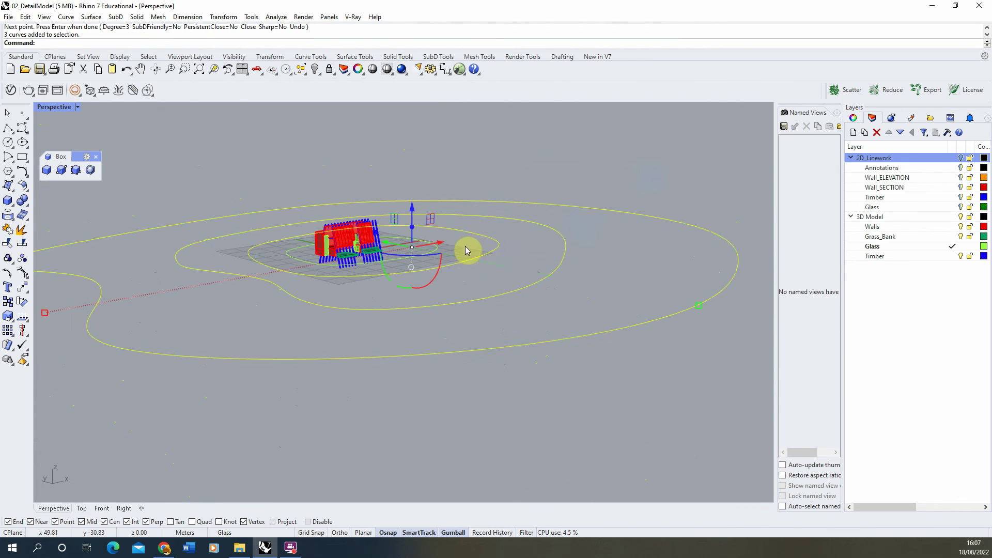
{"action": "scroll", "coordinate": [465, 247], "scroll_direction": "up", "scroll_amount": 4}
{"action": "left_click_drag", "start_coordinate": [383, 216], "coordinate": [383, 222]}
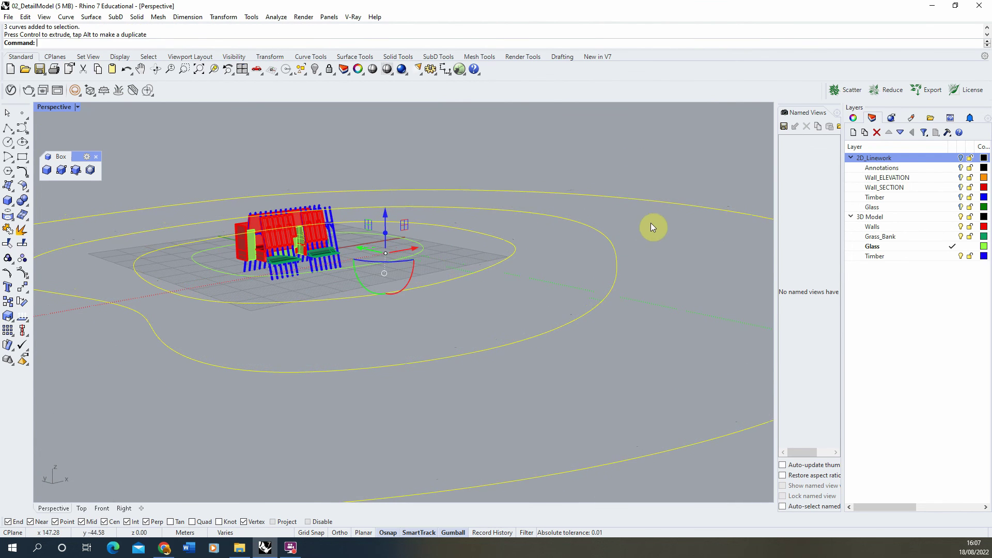
- Lower the two outermost contour curves slightly further, then deselect them
{"action": "left_click_drag", "start_coordinate": [666, 158], "coordinate": [578, 217]}
{"action": "left_click_drag", "start_coordinate": [387, 224], "coordinate": [386, 232]}
{"action": "left_click", "coordinate": [560, 145]}
- Lower the outermost contour curve slightly below the other contours and deselect it
{"action": "scroll", "coordinate": [192, 291], "scroll_direction": "down", "scroll_amount": 4}
{"action": "right_click_drag", "start_coordinate": [367, 274], "coordinate": [385, 243]}
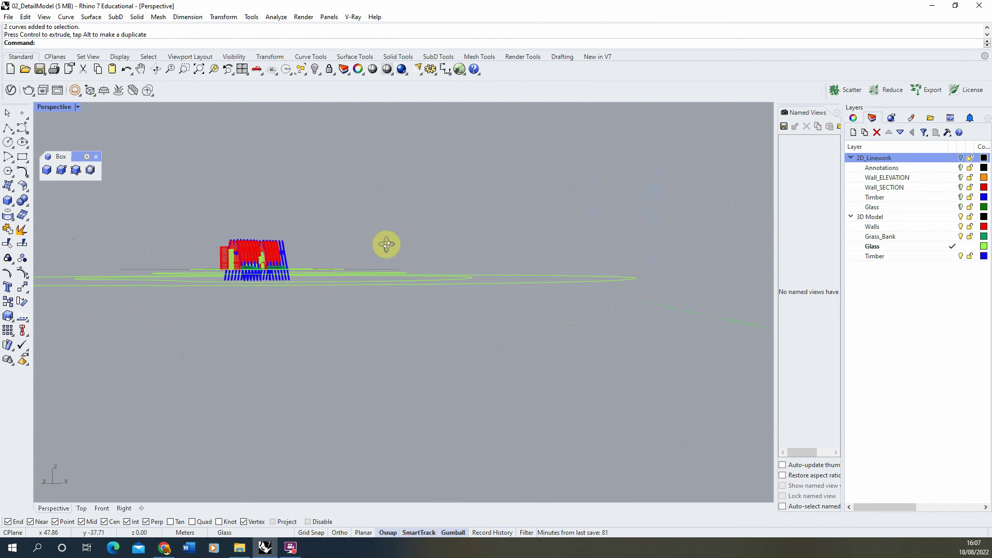
{"action": "left_click_drag", "start_coordinate": [647, 238], "coordinate": [595, 310]}
{"action": "left_click", "coordinate": [320, 249]}
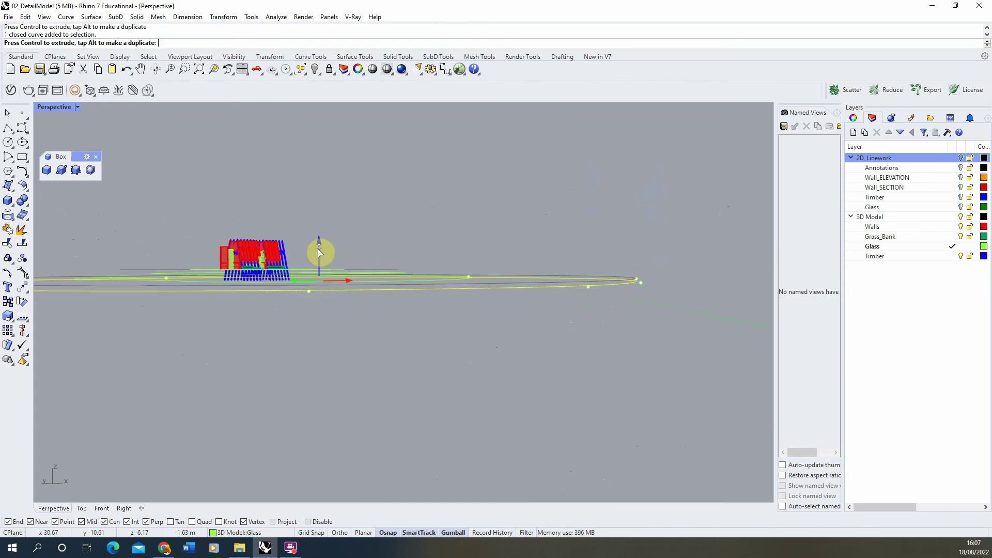
{"action": "key", "text": "Escape"}
- Select the three outer contour curves together and raise them slightly to soften the slope around the building
{"action": "right_click_drag", "start_coordinate": [480, 181], "coordinate": [426, 184]}
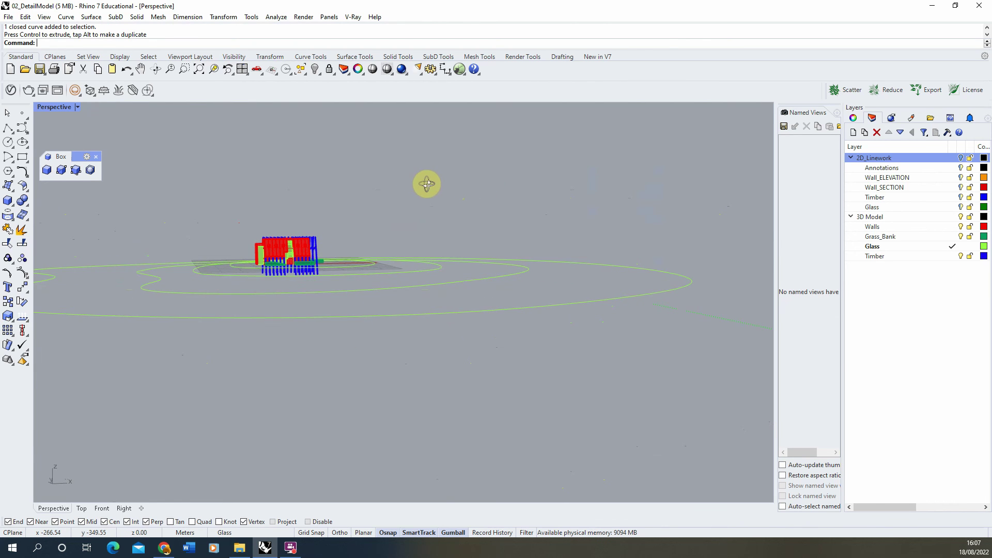
{"action": "scroll", "coordinate": [250, 268], "scroll_direction": "up", "scroll_amount": 5}
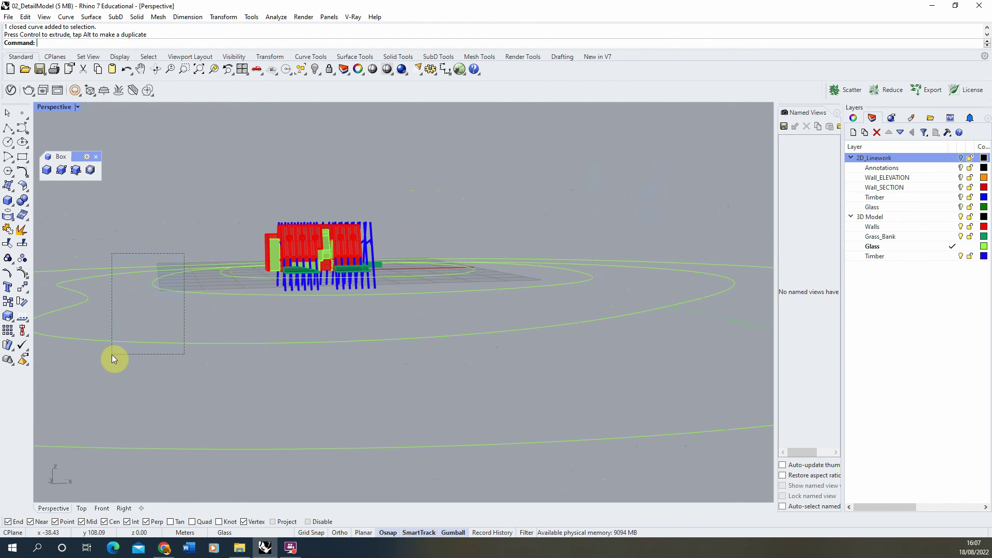
{"action": "left_click_drag", "start_coordinate": [184, 253], "coordinate": [111, 354]}
{"action": "left_click", "coordinate": [432, 250]}
{"action": "key", "text": "Escape"}
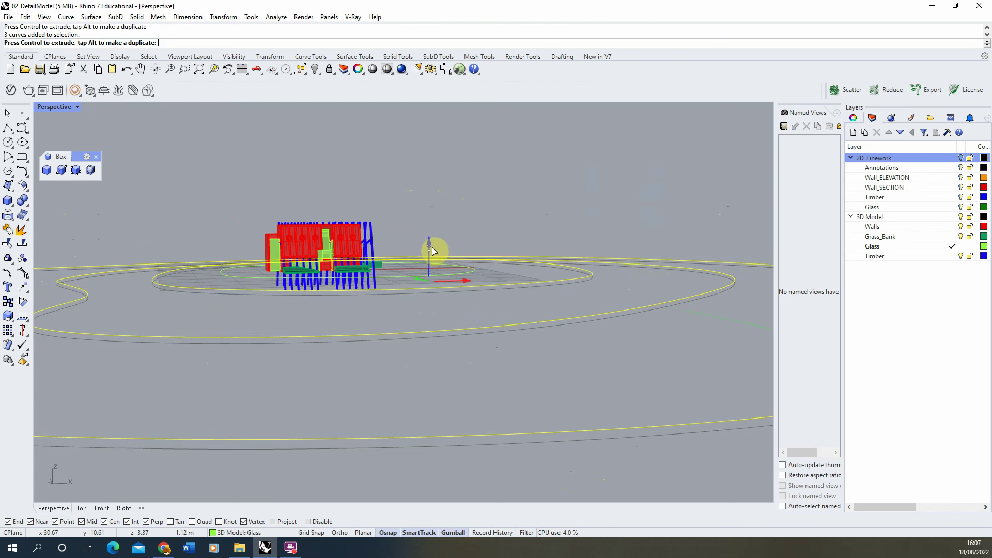
- Create a Patch surface through all four contour curves with 40 U spans, 40 V spans and sample point spacing 1
{"action": "right_click_drag", "start_coordinate": [431, 247], "coordinate": [398, 235]}
{"action": "scroll", "coordinate": [408, 226], "scroll_direction": "up", "scroll_amount": 2}
{"action": "left_click_drag", "start_coordinate": [421, 173], "coordinate": [373, 469]}
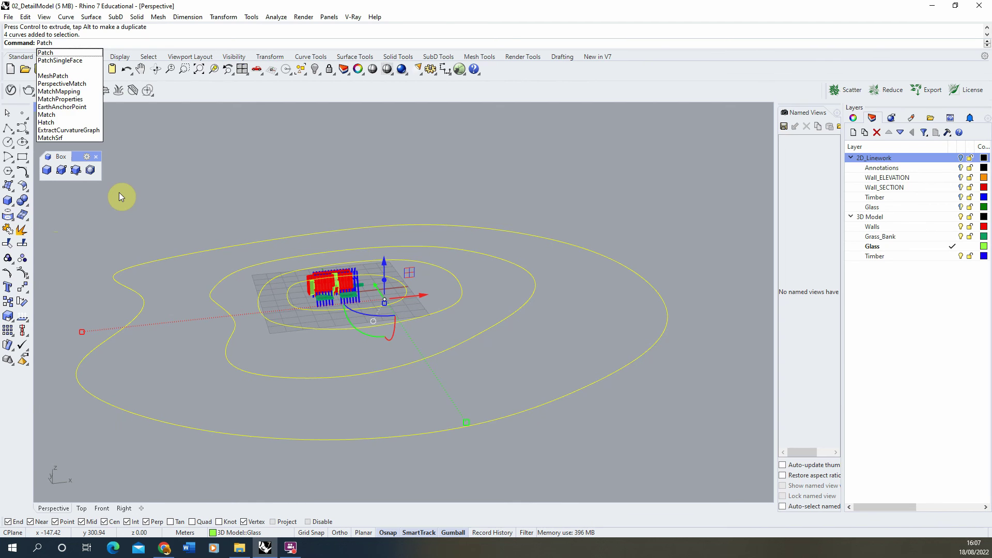
{"action": "key", "text": "Return"}
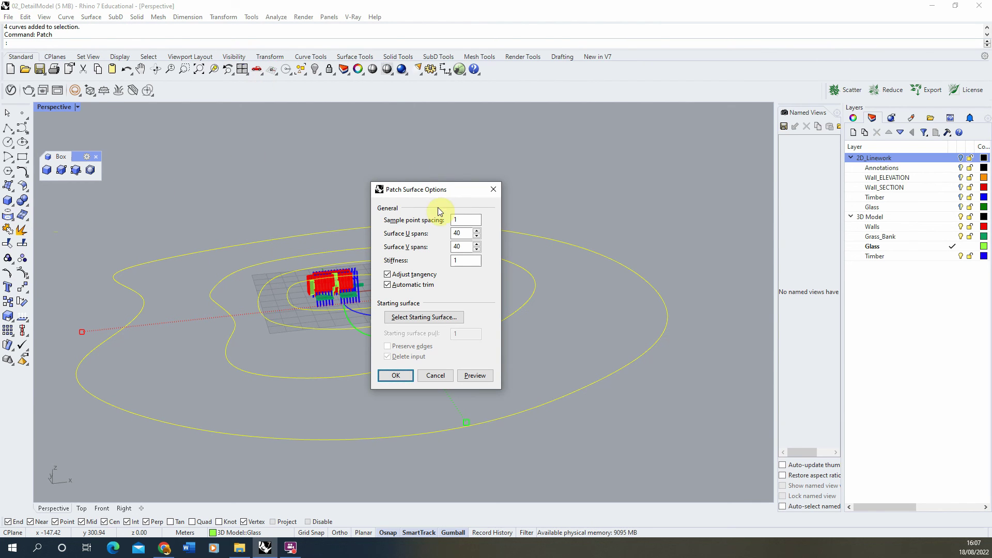
{"action": "left_click", "coordinate": [464, 233]}
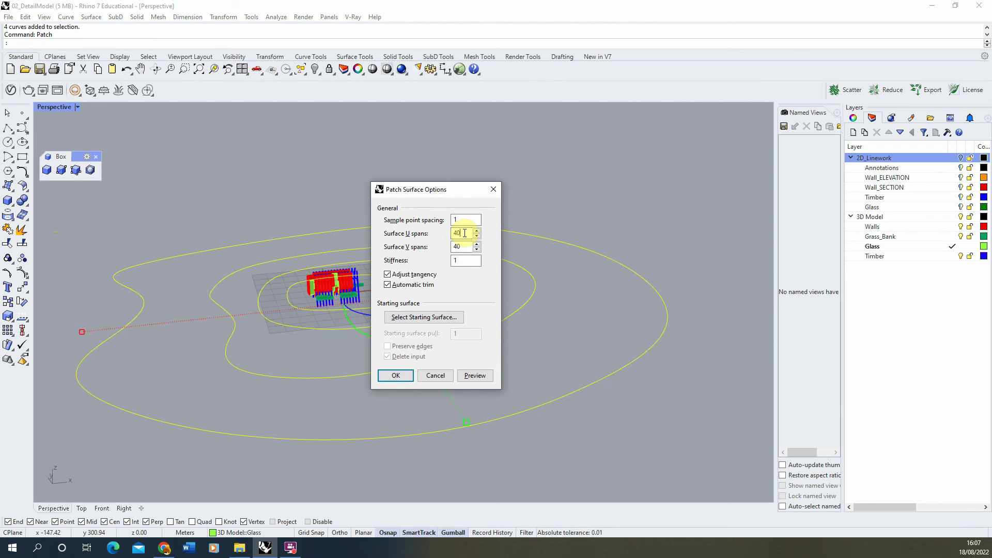
{"action": "left_click", "coordinate": [397, 379]}
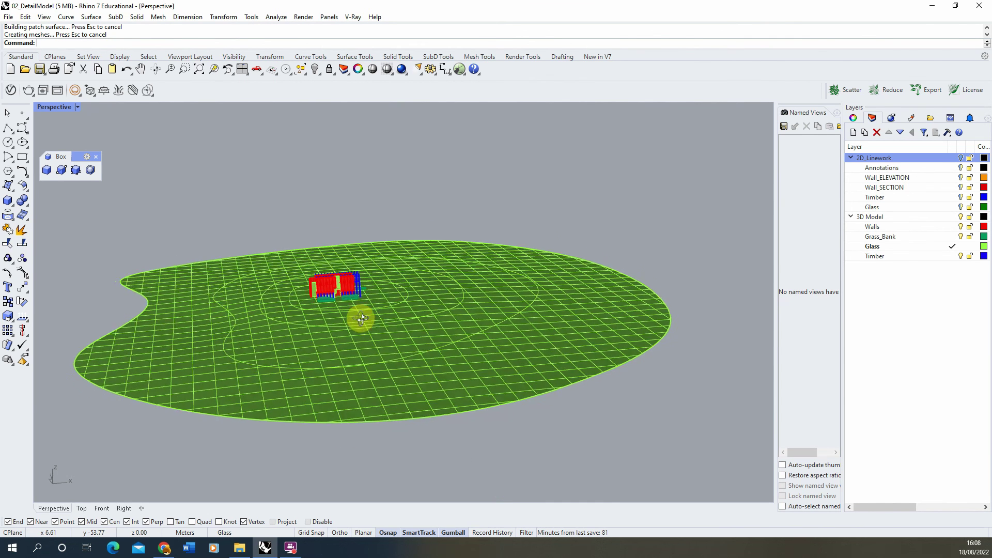
- Nudge the patched terrain surface vertically to adjust its height against the base of the building
{"action": "right_click_drag", "start_coordinate": [361, 319], "coordinate": [348, 295]}
{"action": "scroll", "coordinate": [347, 317], "scroll_direction": "up", "scroll_amount": 13}
{"action": "left_click", "coordinate": [347, 330]}
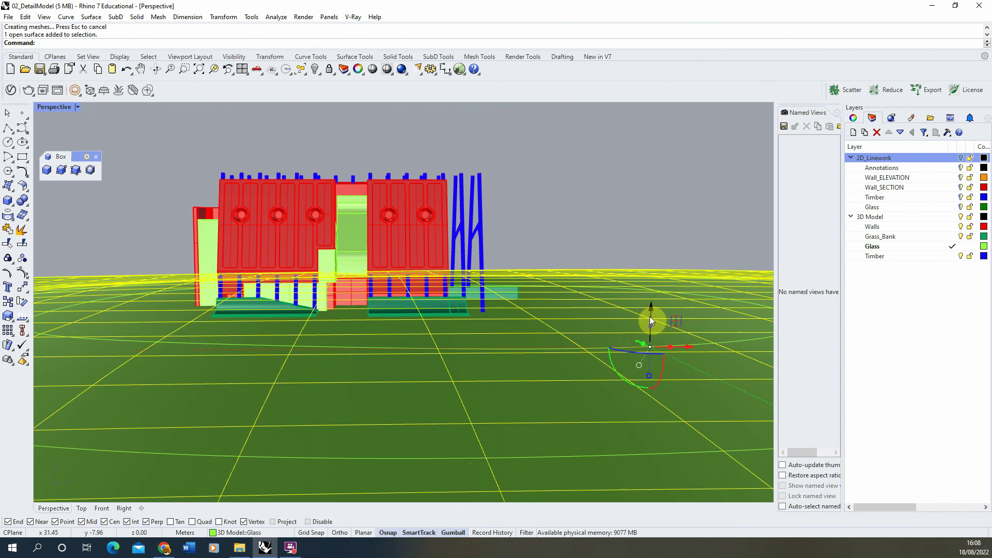
{"action": "left_click_drag", "start_coordinate": [649, 315], "coordinate": [651, 314]}
{"action": "left_click", "coordinate": [632, 126]}
- Assign the terrain surface to the 3D Model's Grass_Bank layer
{"action": "scroll", "coordinate": [311, 283], "scroll_direction": "up", "scroll_amount": 3}
{"action": "scroll", "coordinate": [311, 283], "scroll_direction": "up", "scroll_amount": 2}
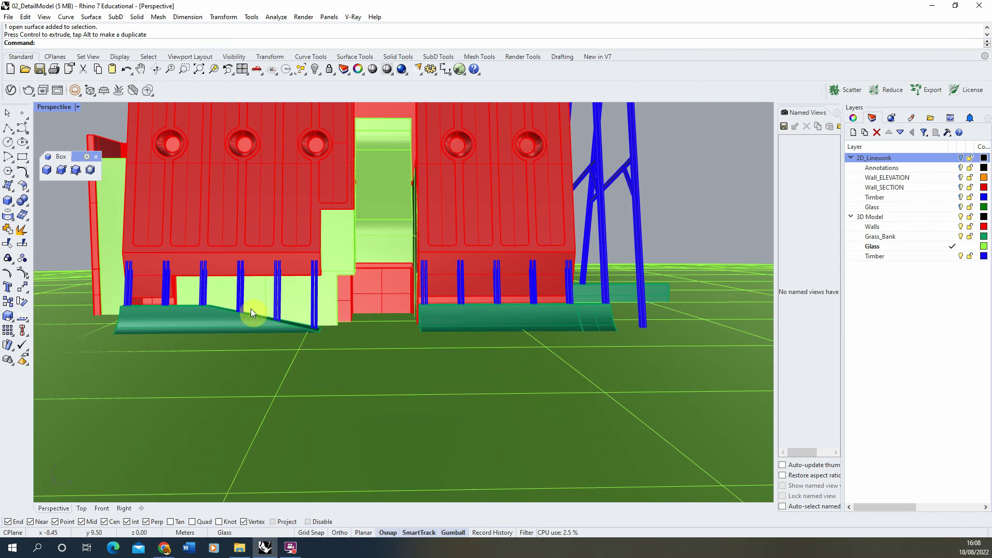
{"action": "left_click", "coordinate": [250, 308]}
{"action": "left_click", "coordinate": [509, 322]}
{"action": "scroll", "coordinate": [510, 322], "scroll_direction": "down", "scroll_amount": 2}
{"action": "left_click", "coordinate": [644, 330]}
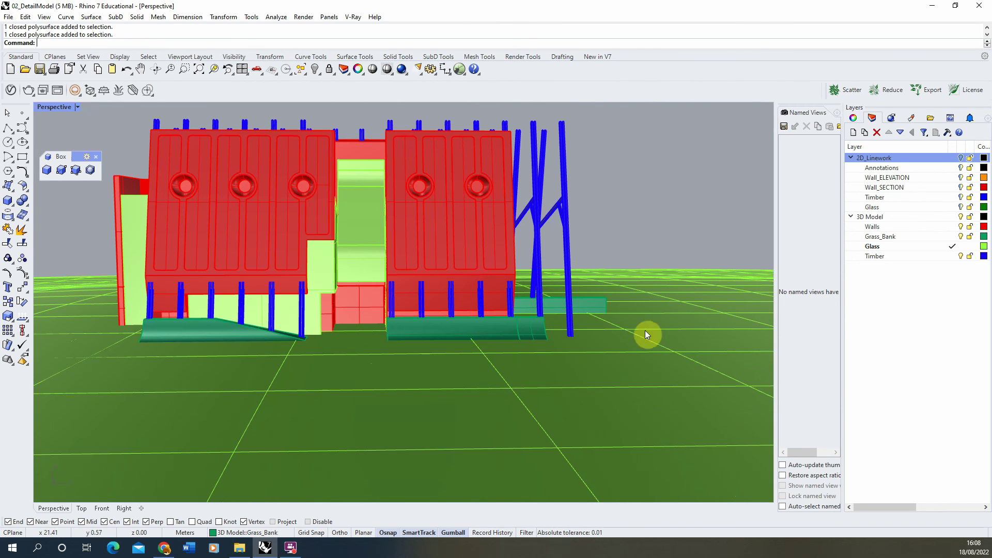
{"action": "left_click", "coordinate": [853, 118]}
{"action": "left_click", "coordinate": [982, 202]}
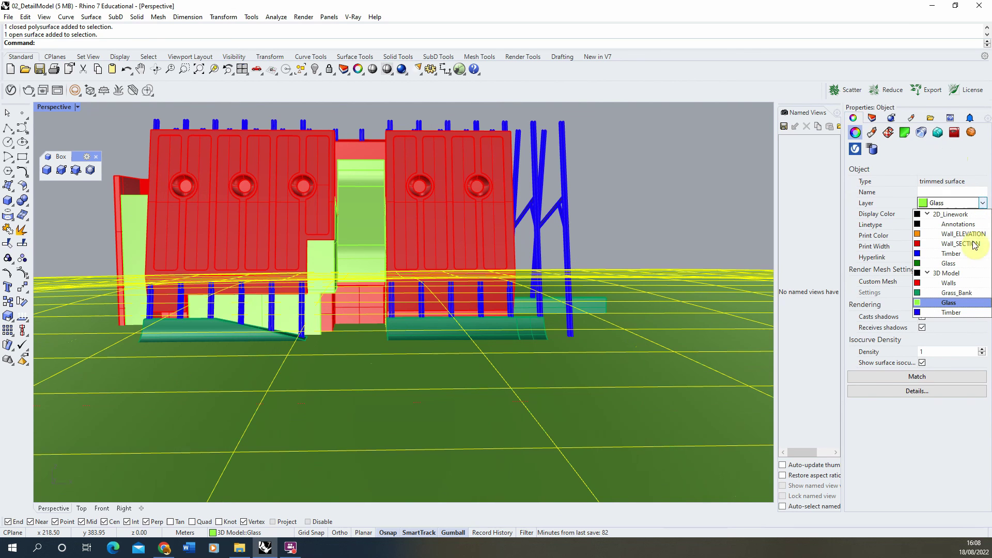
{"action": "left_click", "coordinate": [962, 293]}
{"action": "left_click", "coordinate": [681, 204]}
- Select the four contour curves without the terrain surface and delete them
{"action": "scroll", "coordinate": [359, 343], "scroll_direction": "down", "scroll_amount": 9}
{"action": "right_click_drag", "start_coordinate": [357, 342], "coordinate": [500, 292]}
{"action": "scroll", "coordinate": [500, 292], "scroll_direction": "down", "scroll_amount": 6}
{"action": "right_click_drag", "start_coordinate": [385, 292], "coordinate": [332, 281]}
{"action": "left_click_drag", "start_coordinate": [353, 234], "coordinate": [189, 474]}
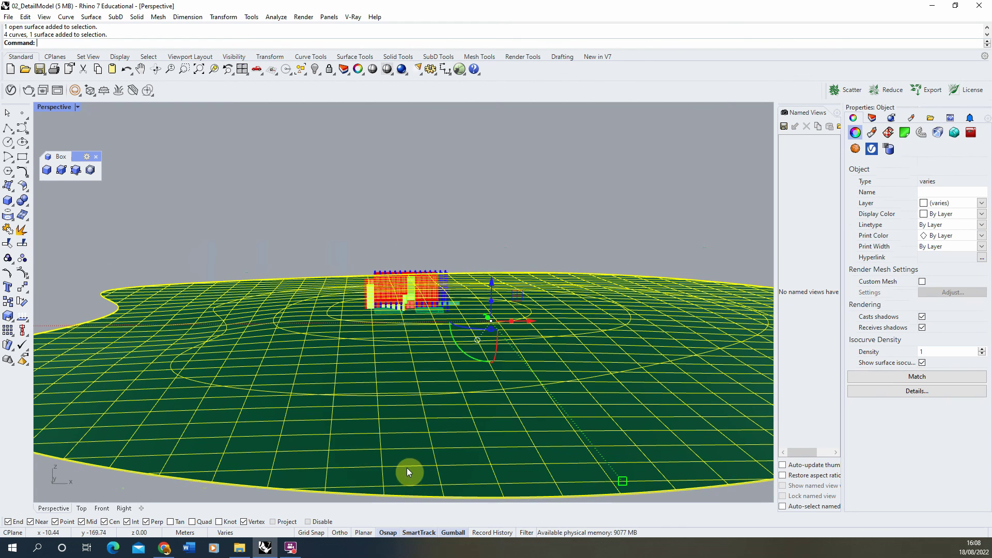
{"action": "left_click", "coordinate": [401, 452], "text": "ctrl"}
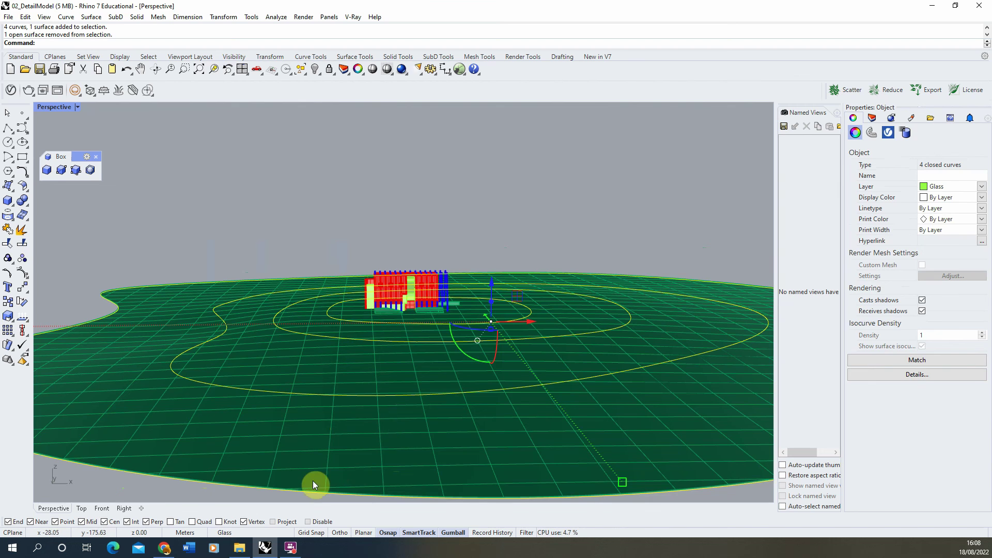
{"action": "key", "text": "Delete"}
- Select the whole building, zoom to the selection and view it from an elevated angle on the terrain
{"action": "scroll", "coordinate": [379, 334], "scroll_direction": "down", "scroll_amount": 5}
{"action": "scroll", "coordinate": [364, 375], "scroll_direction": "up", "scroll_amount": 8}
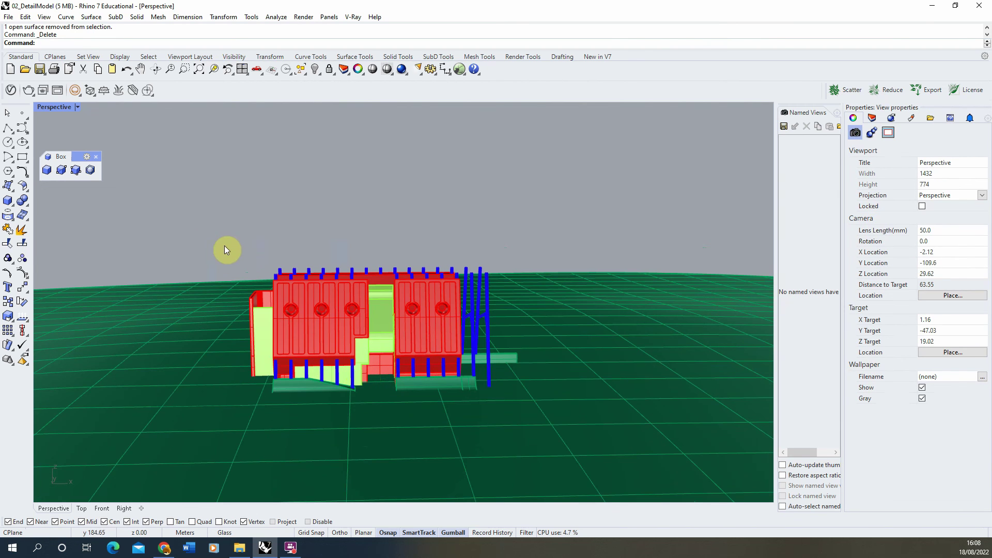
{"action": "left_click_drag", "start_coordinate": [191, 209], "coordinate": [571, 457]}
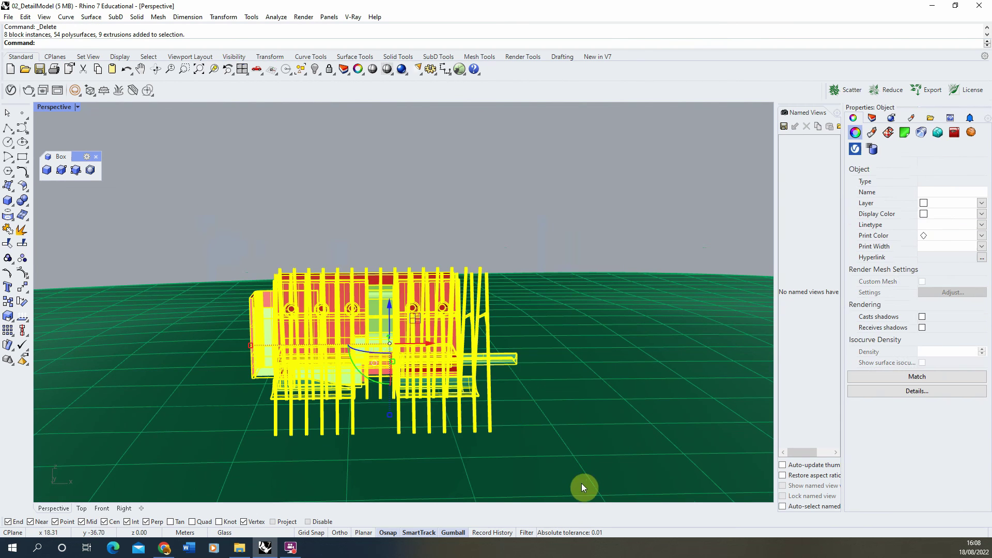
{"action": "left_click", "coordinate": [215, 71]}
{"action": "left_click", "coordinate": [264, 183]}
{"action": "right_click_drag", "start_coordinate": [264, 183], "coordinate": [470, 329]}
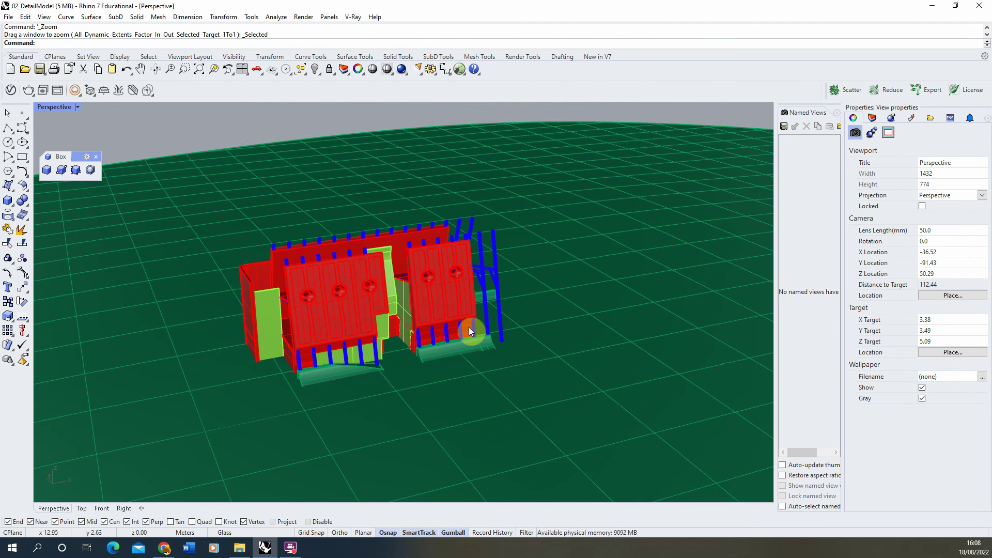